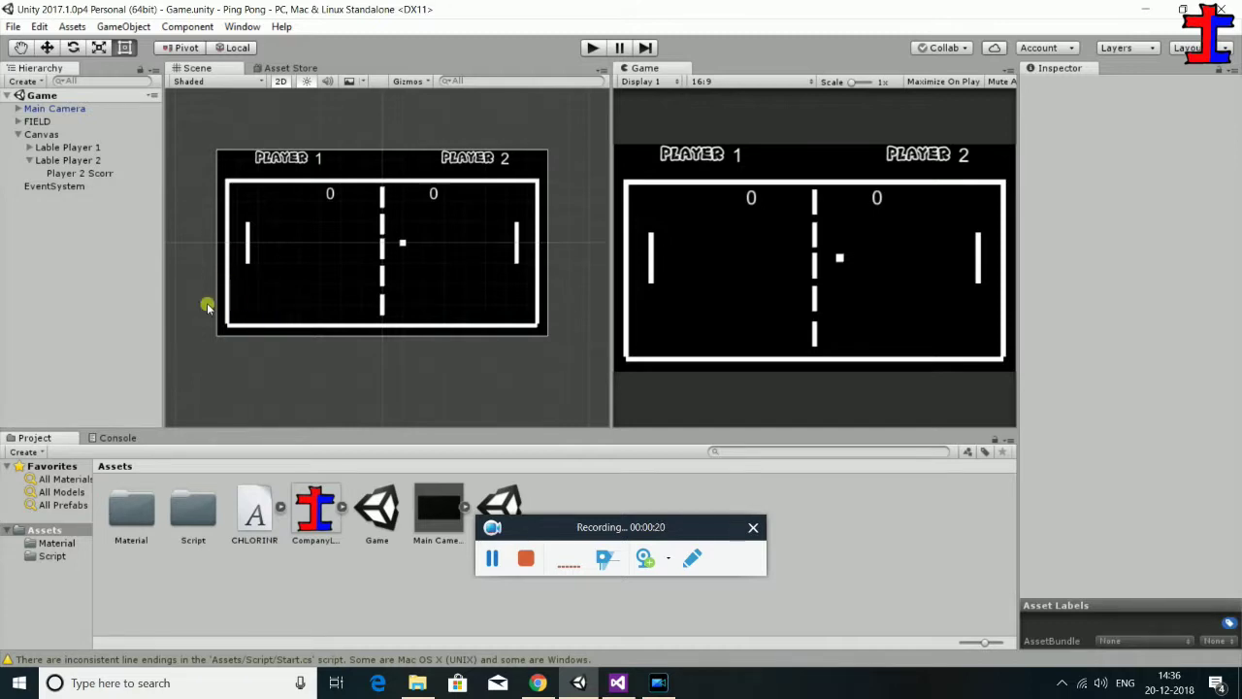
Collapse the Canvas children in the Hierarchy and select Canvas
click(17, 134)
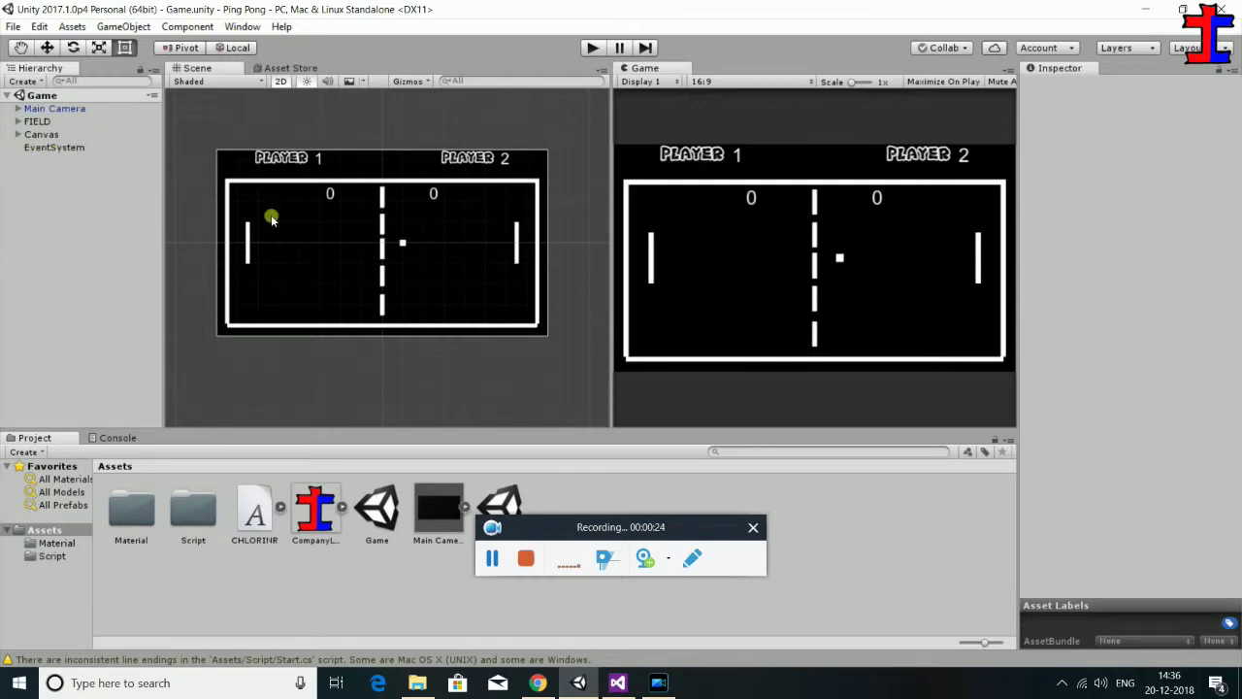
scroll(417, 264, up, 3)
scroll(417, 264, down, 2)
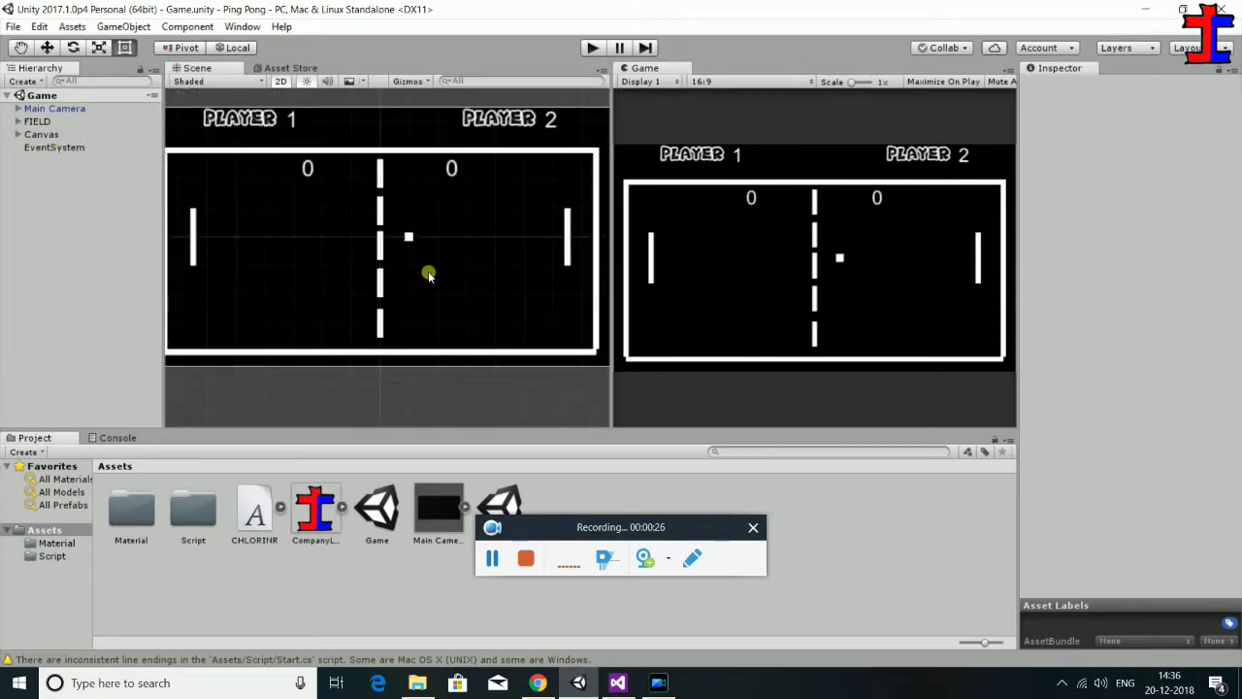
click(407, 242)
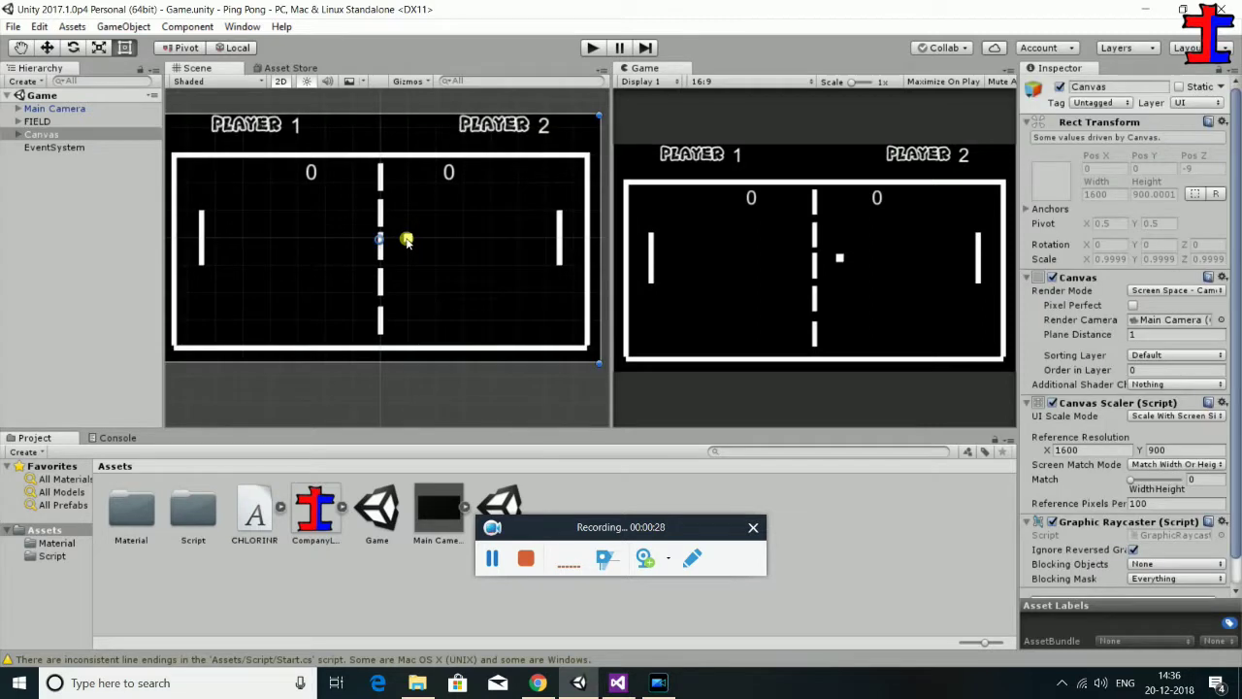
click(22, 139)
Re-expand Canvas, toggle Lable Player 2's score, then expand FIELD to list its walls and Ball
click(20, 135)
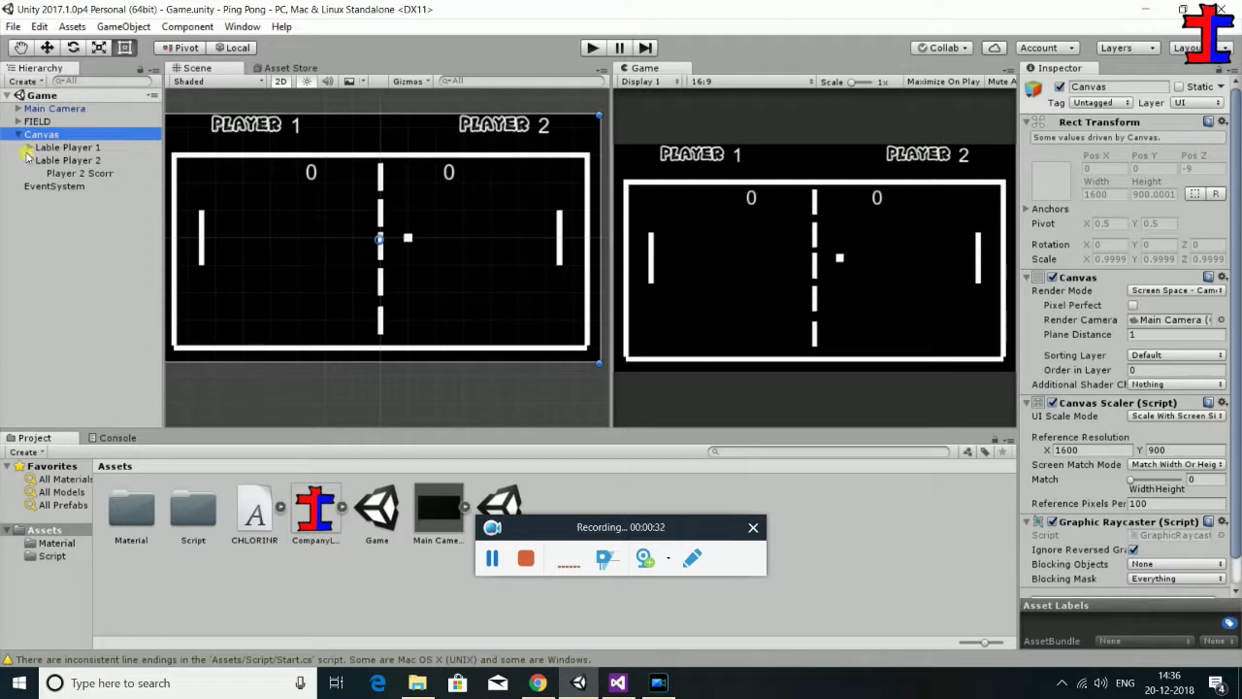
click(29, 161)
click(29, 161)
click(30, 162)
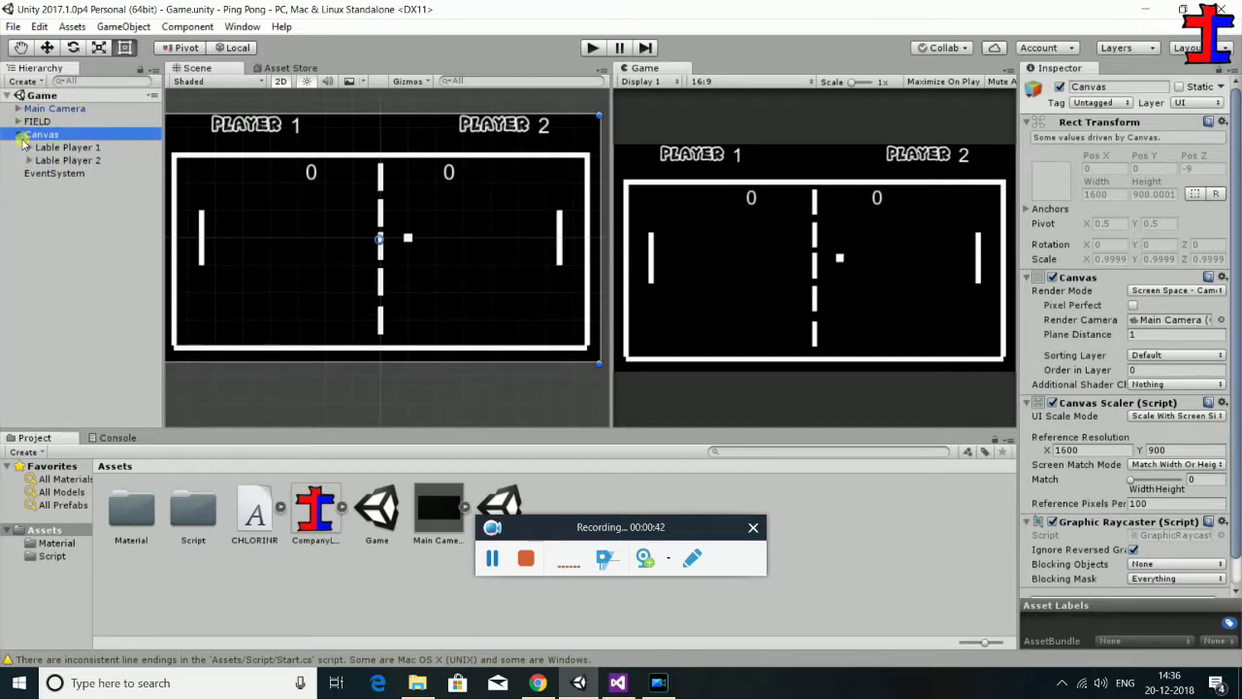
click(19, 121)
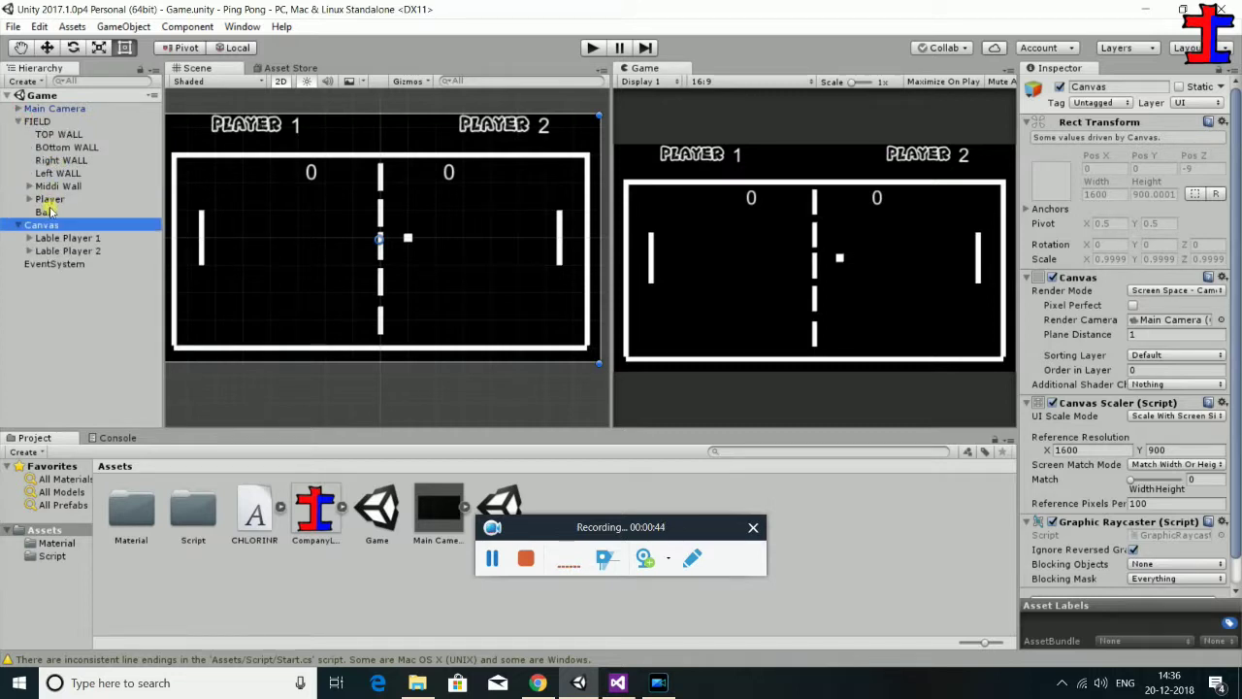
Select the Ball and try adding a Physics 2D Rigidbody 2D, then dismiss the Box Collider conflict error
click(46, 212)
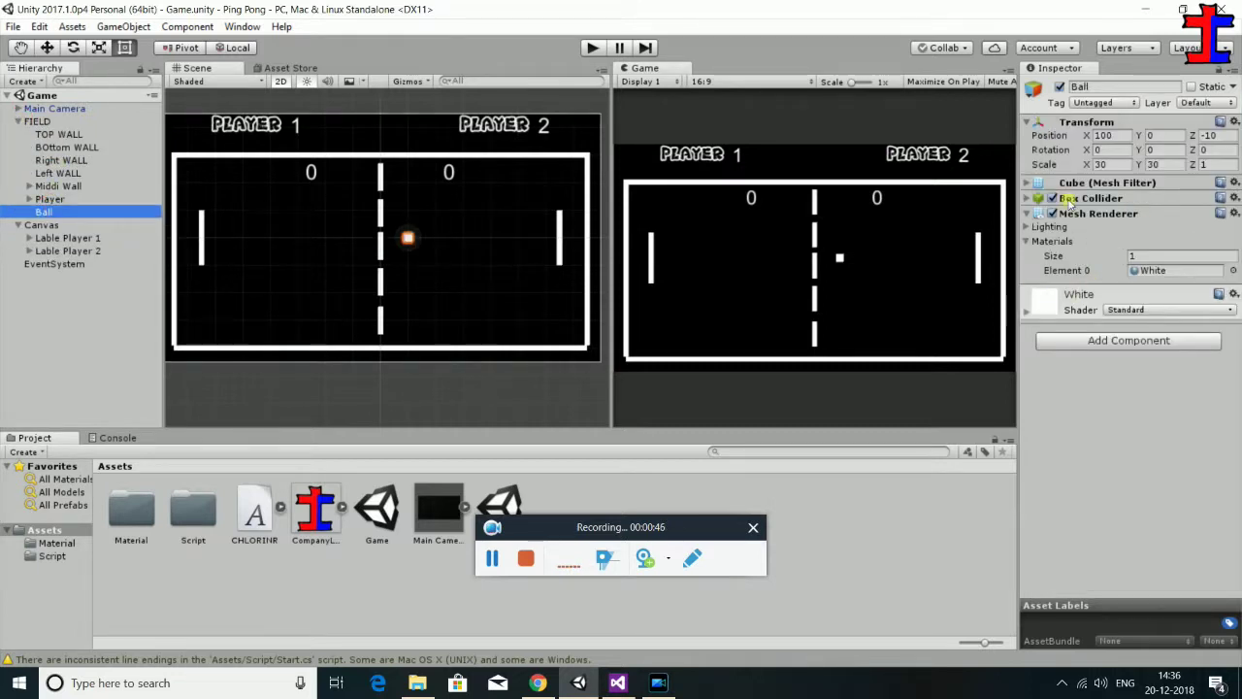
click(1027, 199)
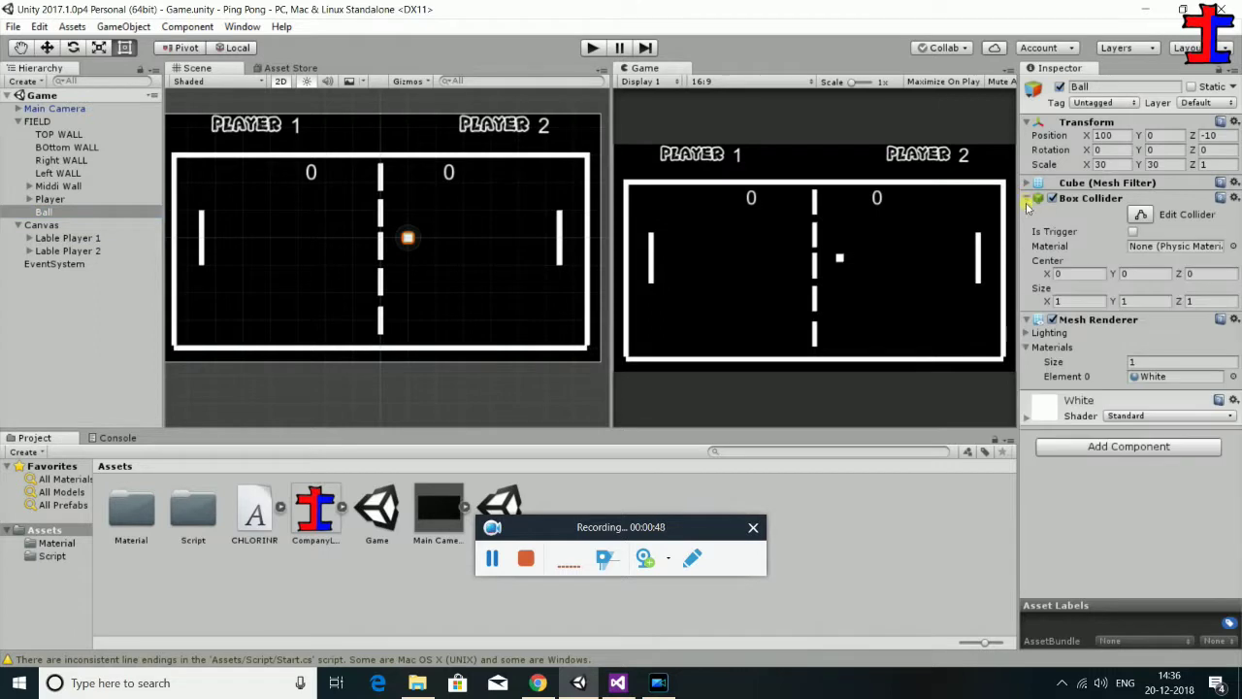
click(1028, 199)
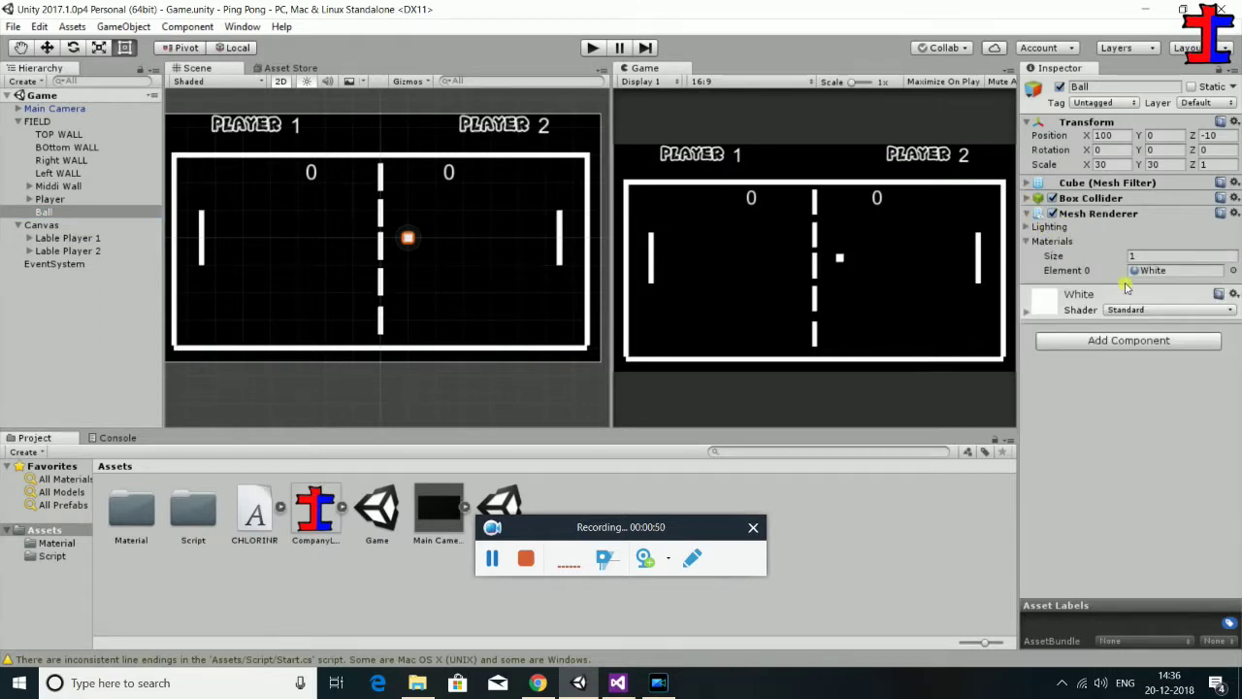
click(1118, 343)
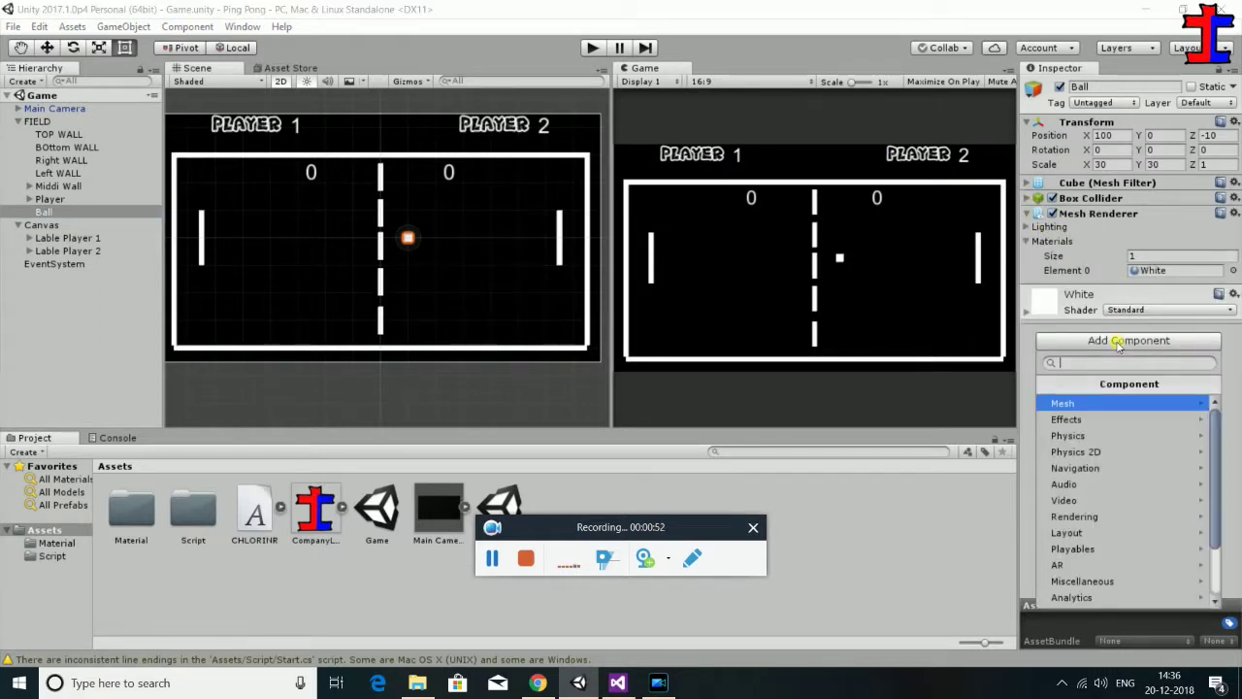
click(1116, 454)
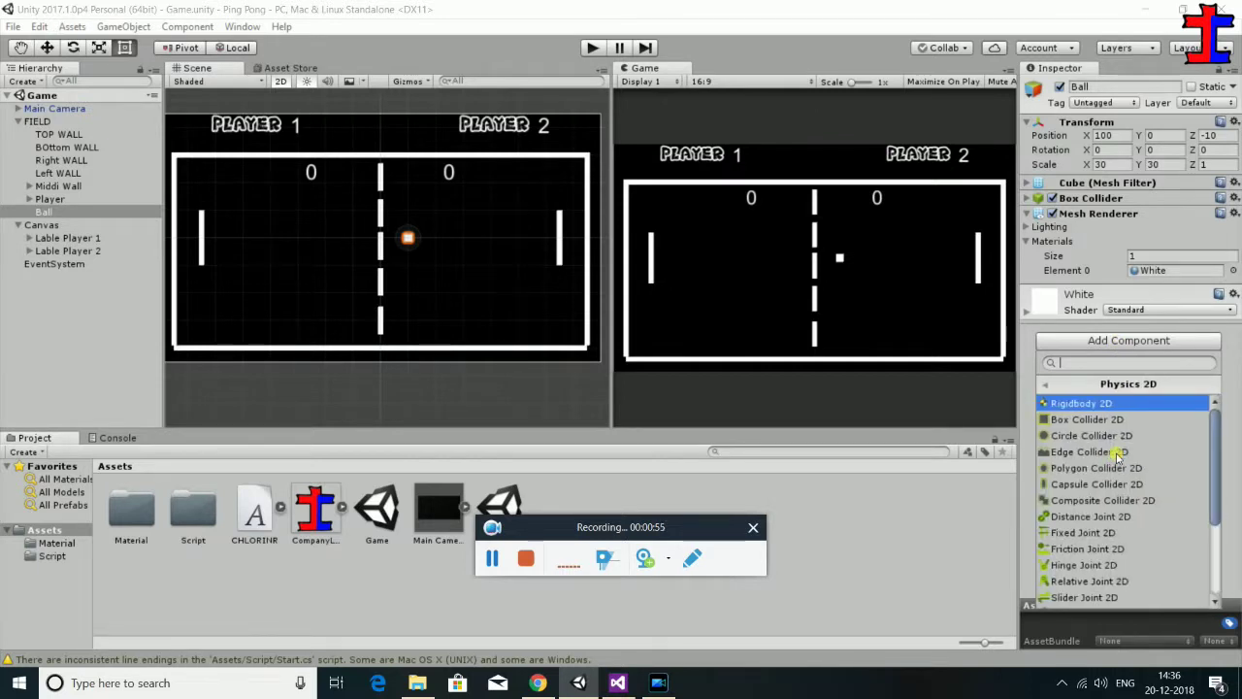
click(1130, 406)
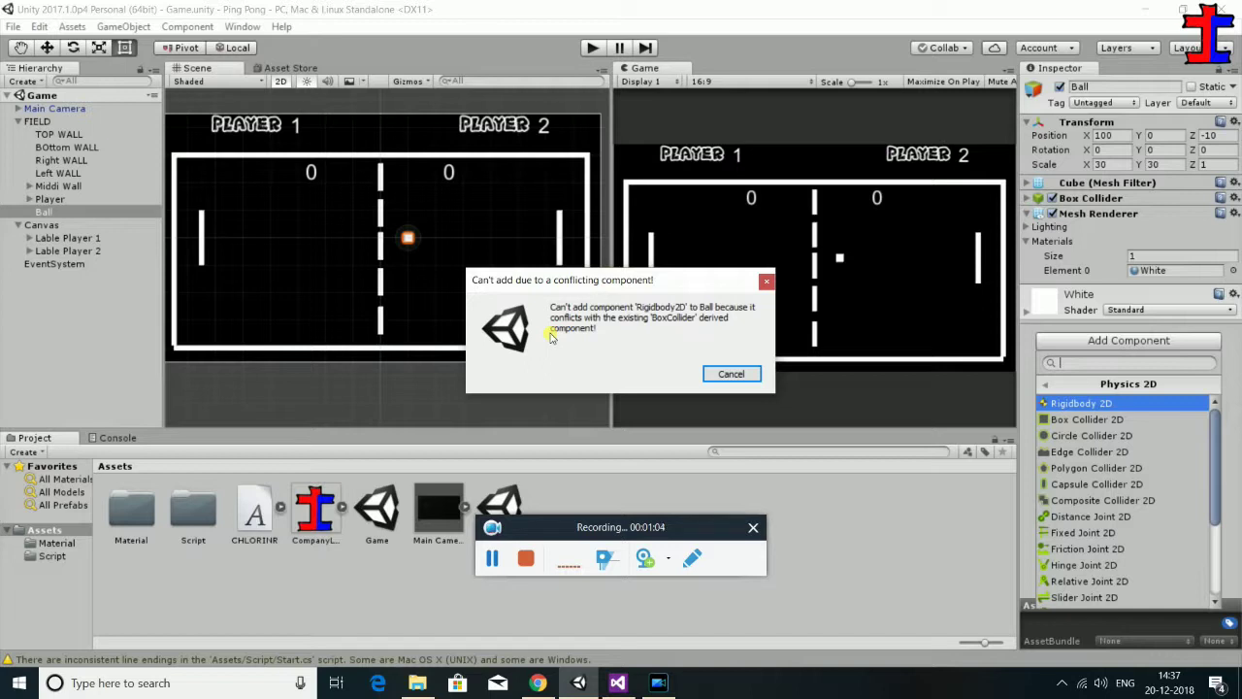
click(730, 373)
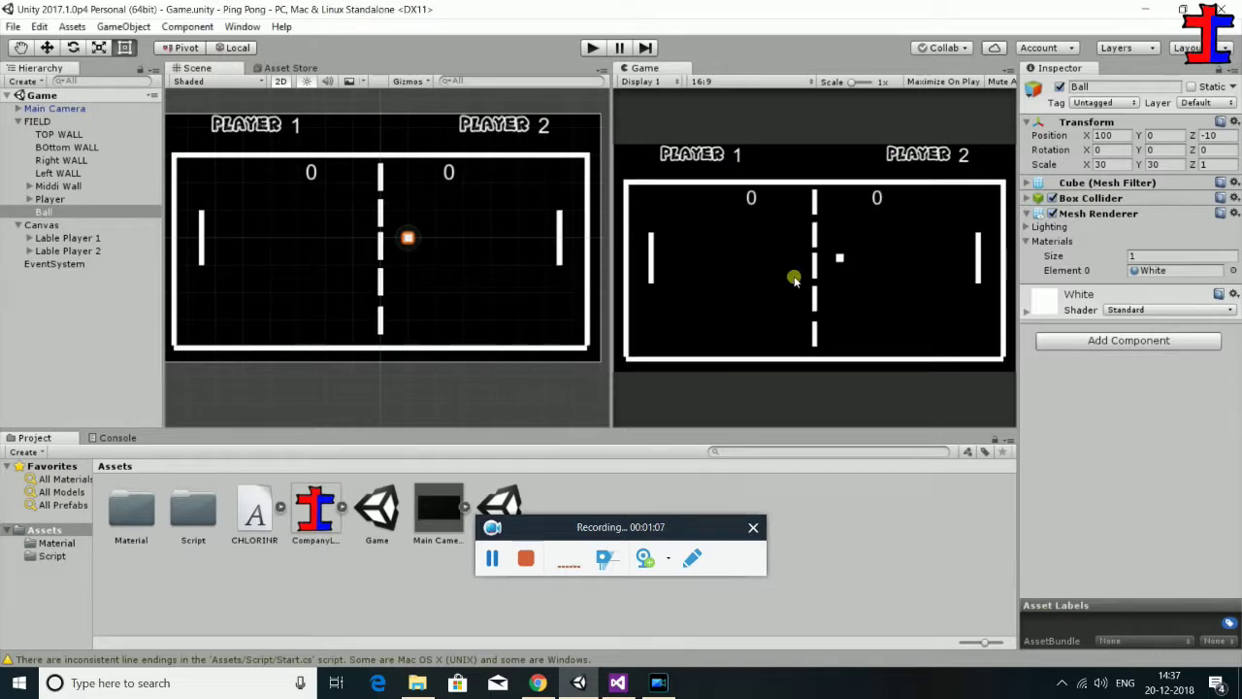
Remove the Ball's 3D Box Collider, then collapse the Materials list and White material panels
click(1027, 198)
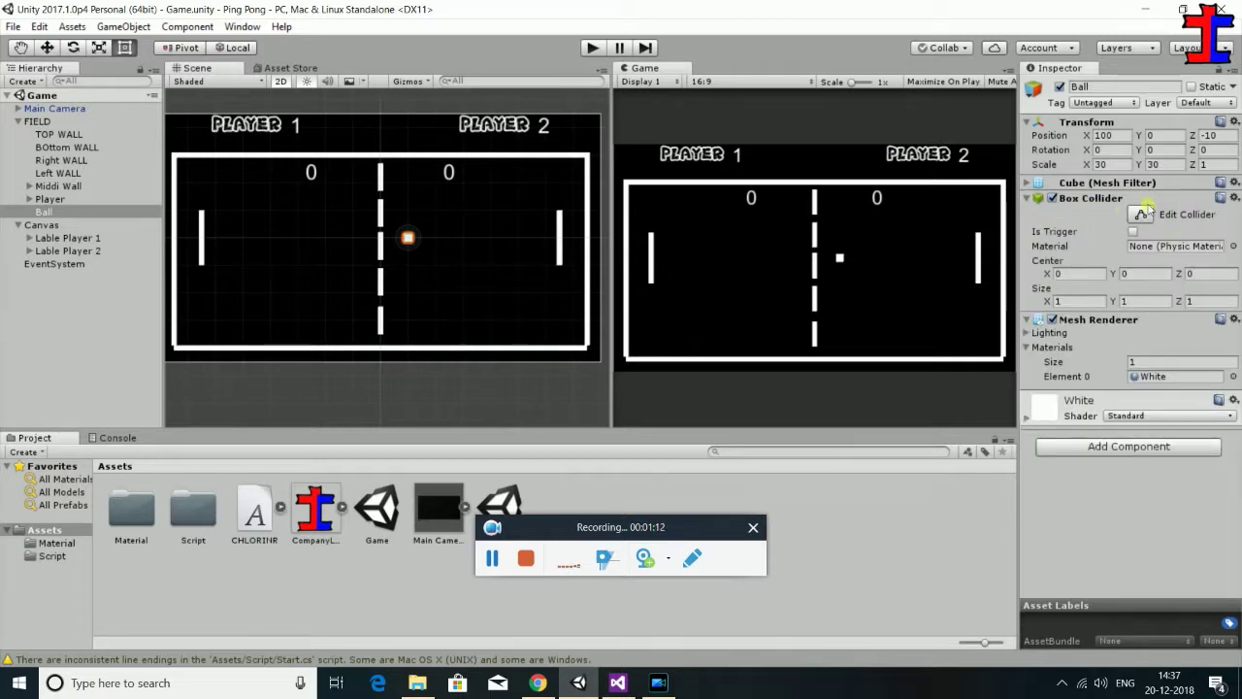
click(1235, 198)
click(1131, 274)
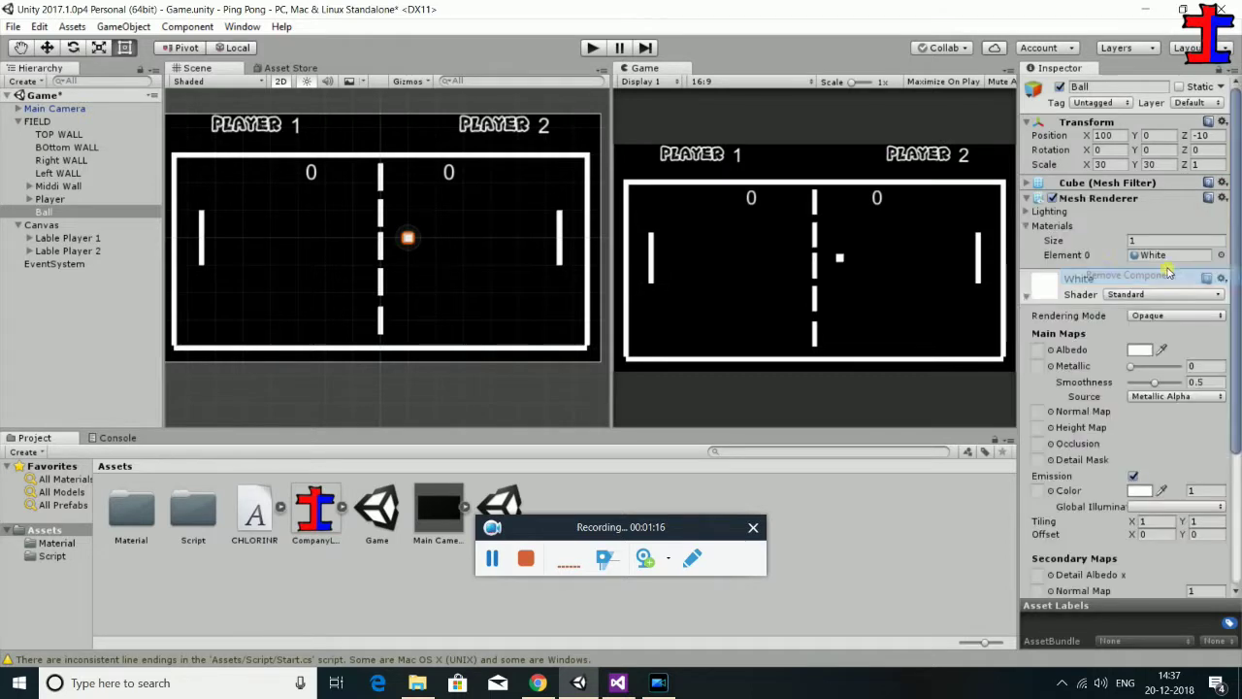
scroll(1048, 296, down, 5)
scroll(1047, 296, up, 5)
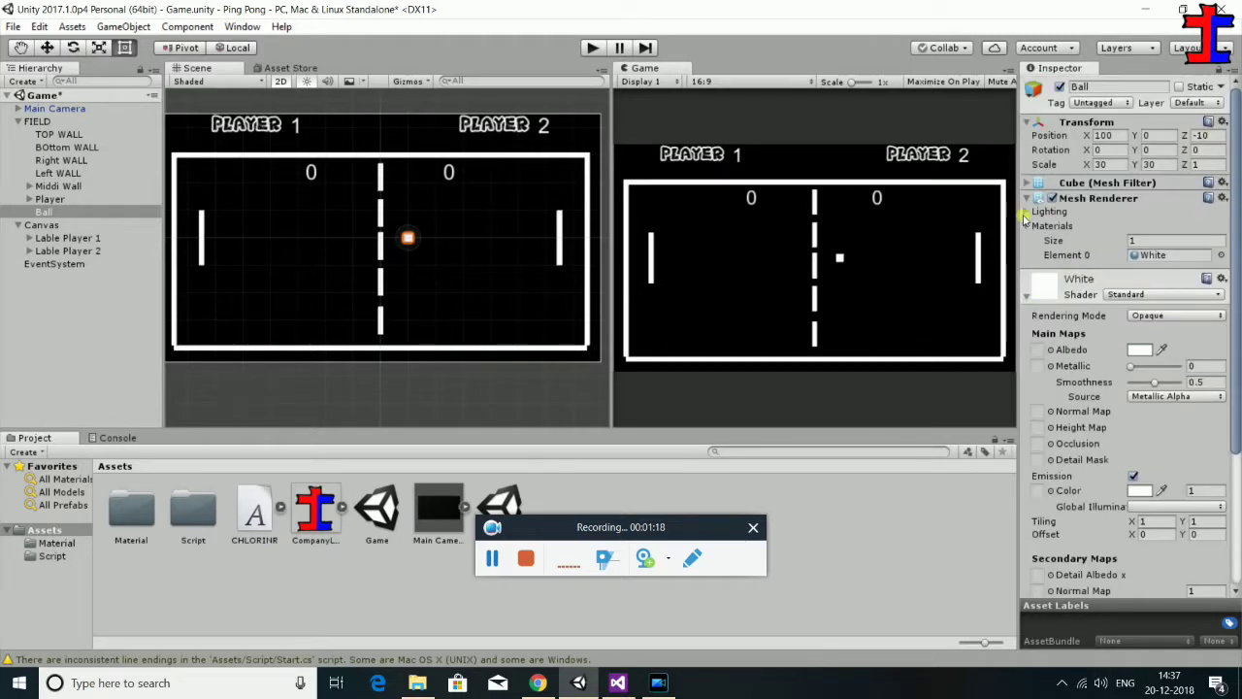
click(1029, 225)
click(1029, 226)
click(1027, 227)
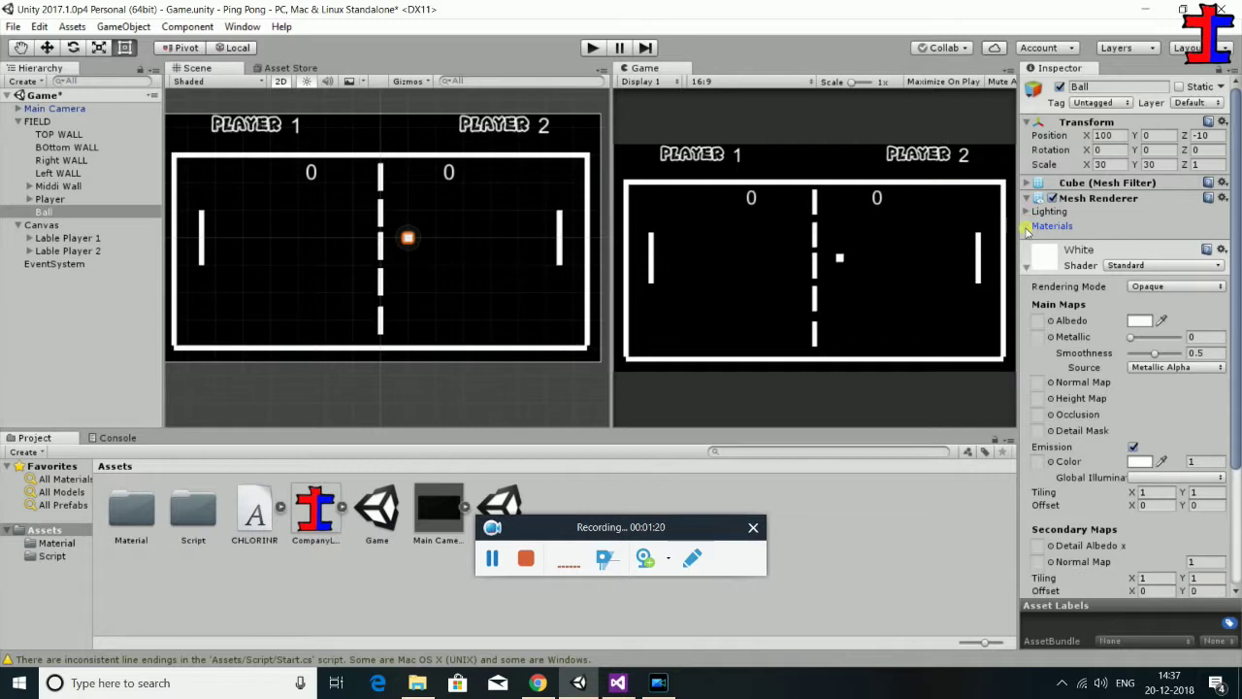
click(1030, 270)
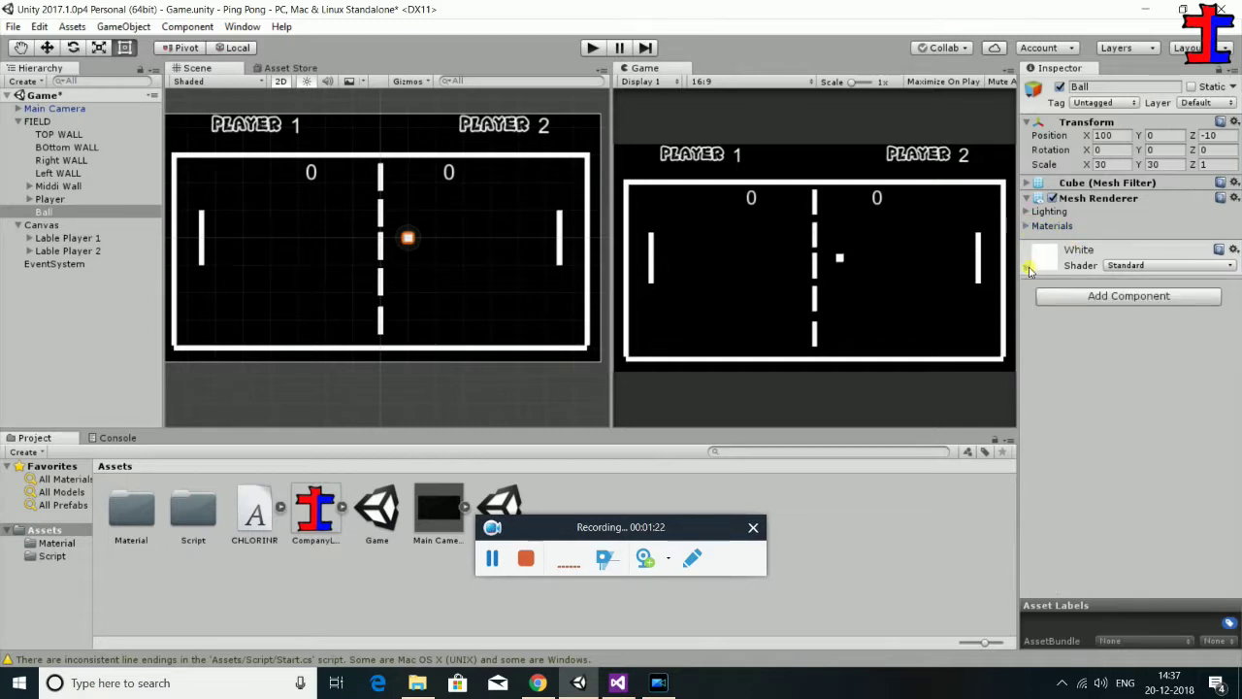
Add a Box Collider 2D and a Rigidbody 2D from Physics 2D to the Ball
click(1102, 298)
click(1117, 408)
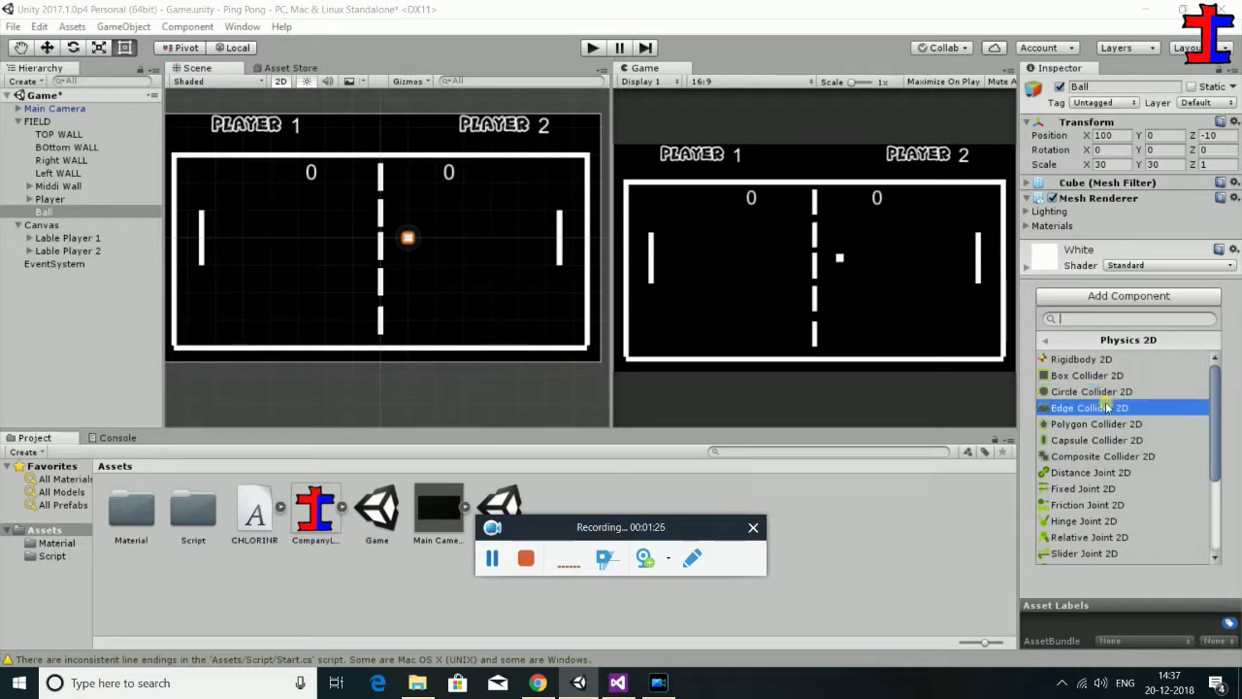
click(1112, 377)
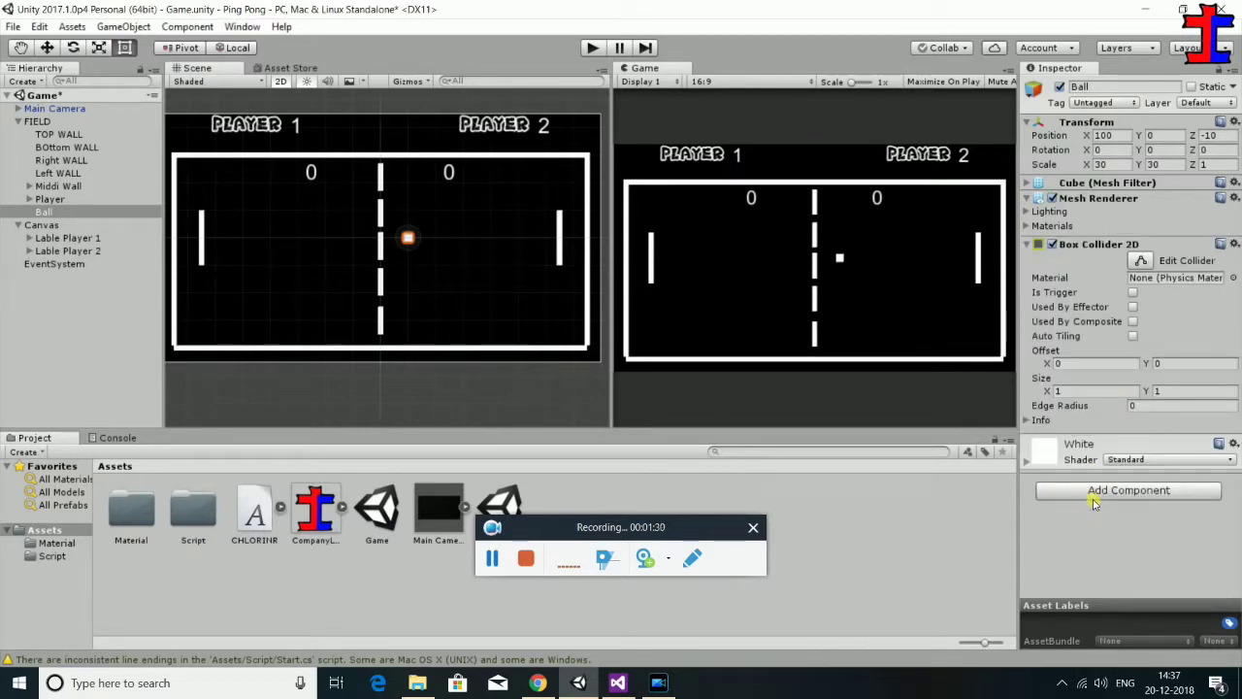
click(1104, 488)
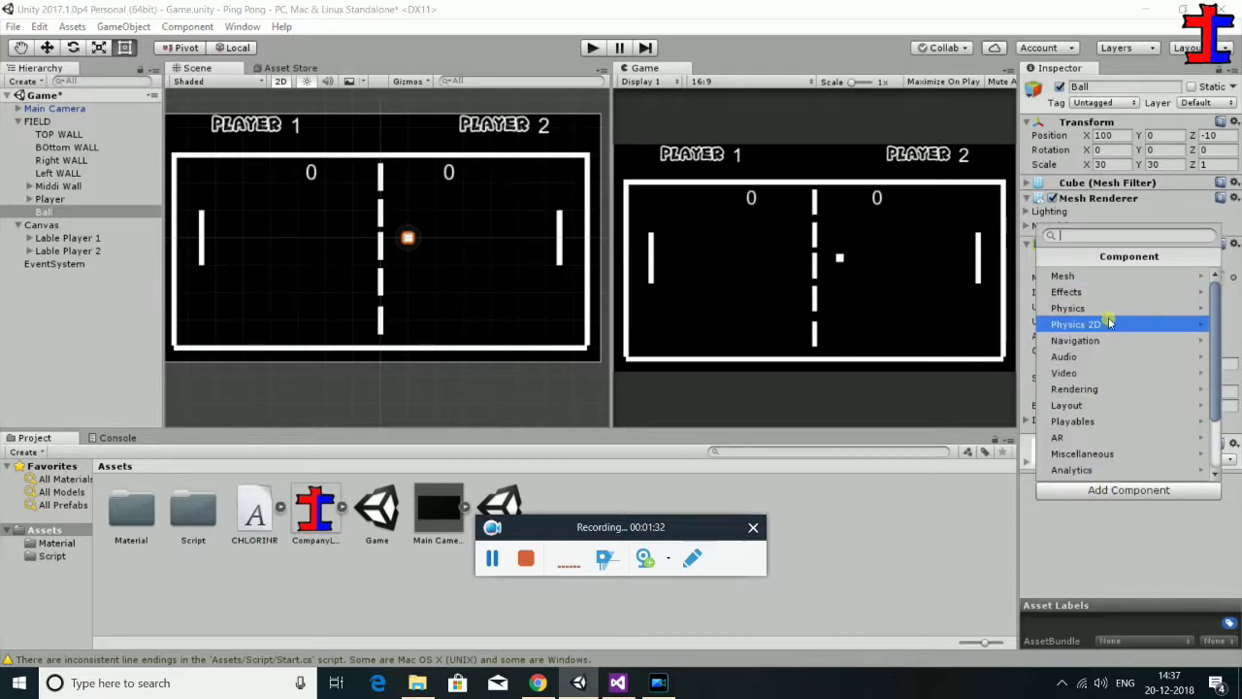
click(1106, 325)
click(1109, 278)
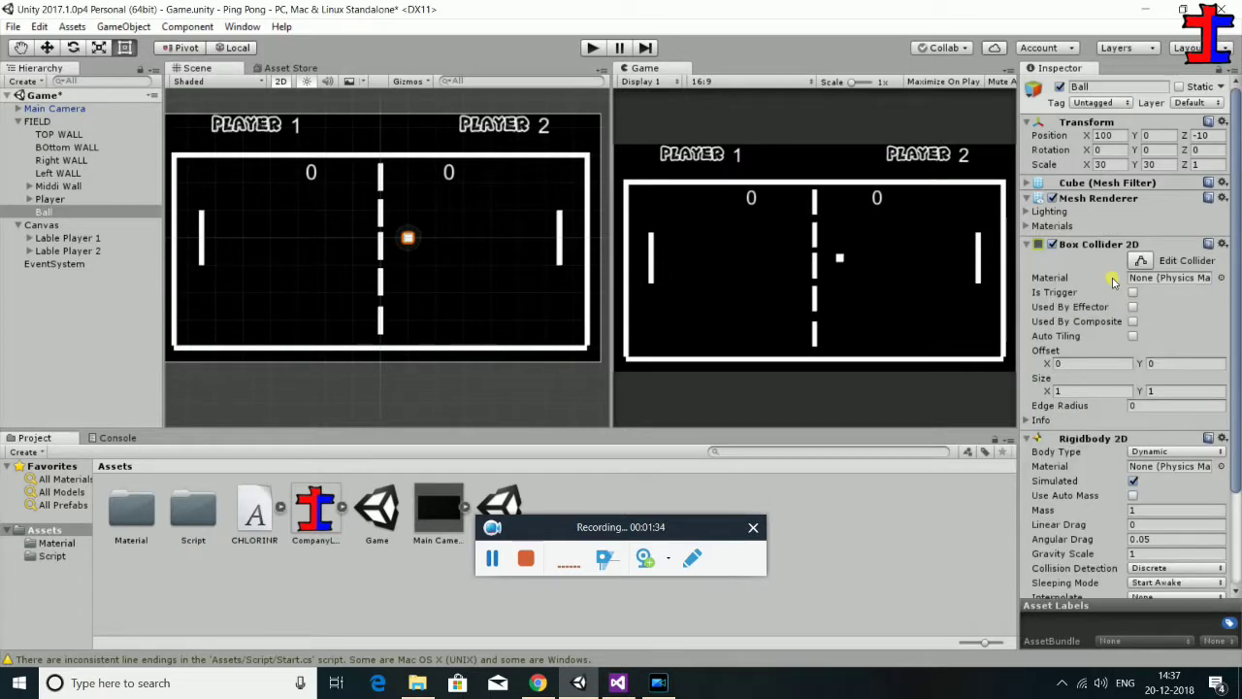
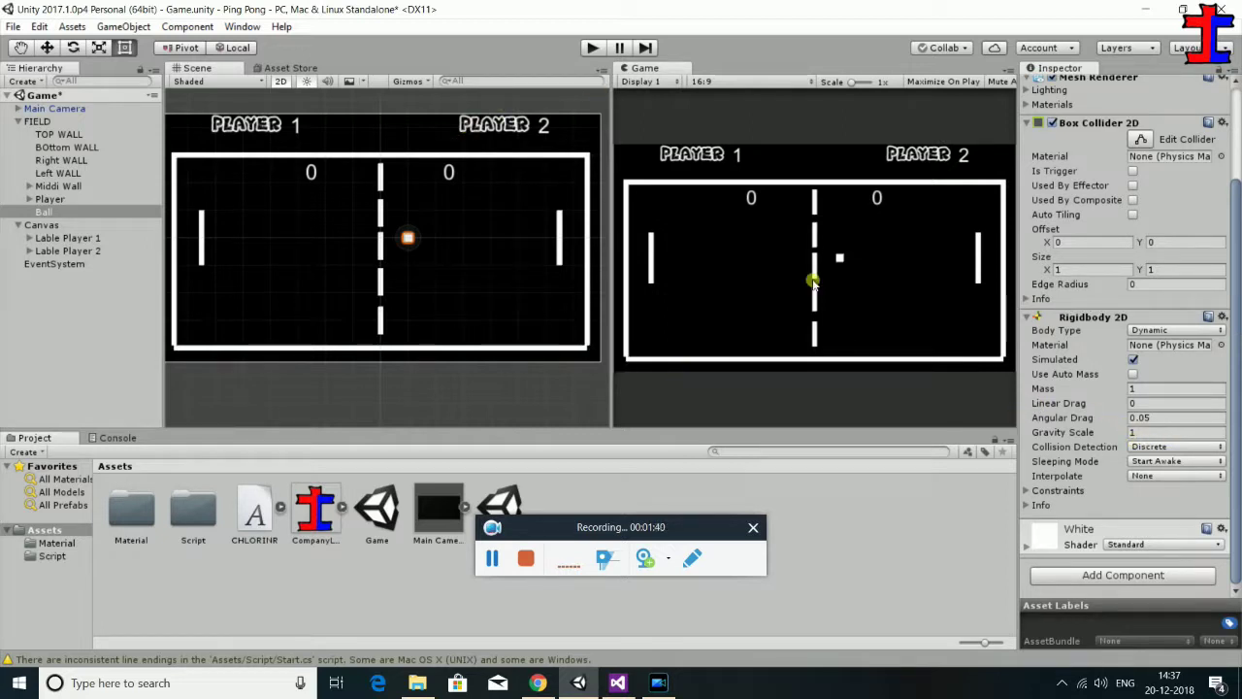
Create a Physics Material 2D named 'Ball' in the Material folder
scroll(1147, 262, up, 3)
scroll(1145, 264, down, 3)
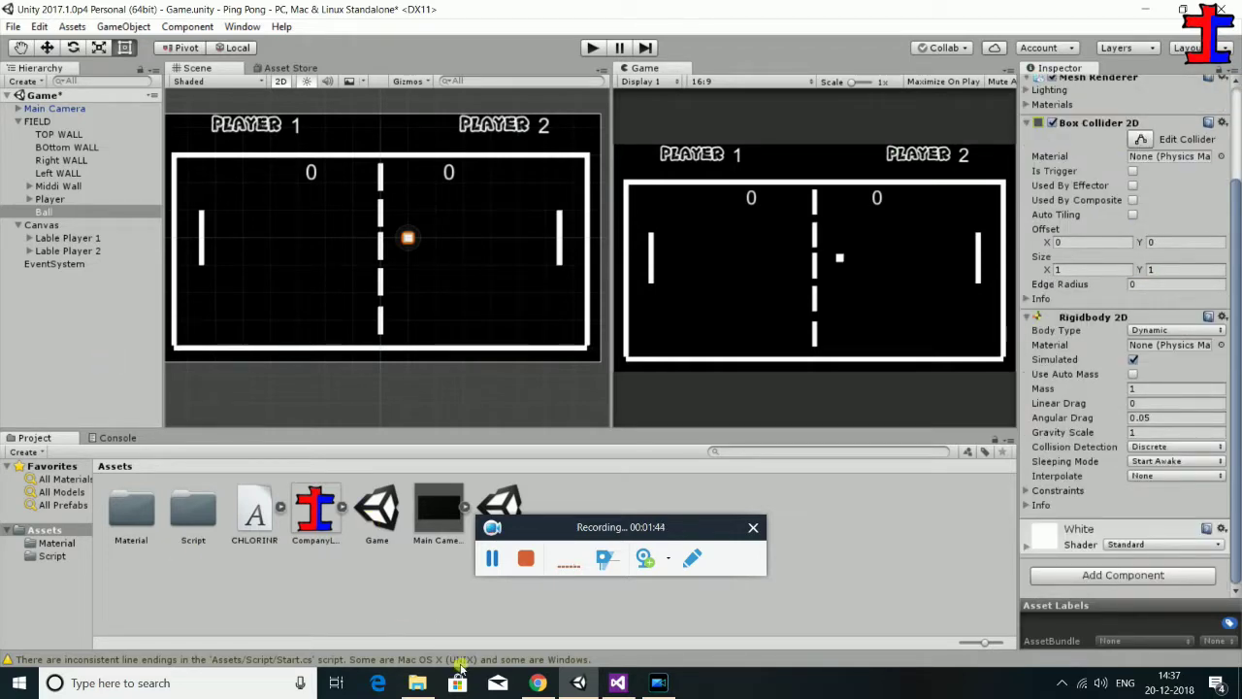
double_click(132, 513)
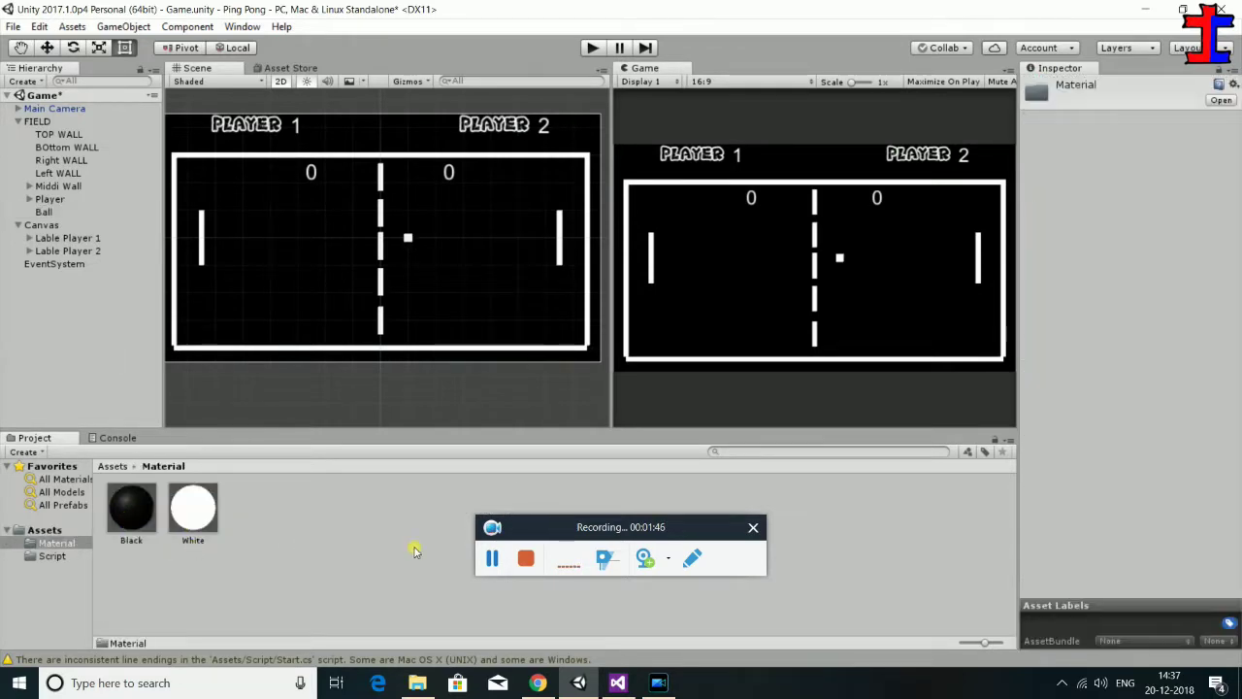
drag(567, 527, 769, 568)
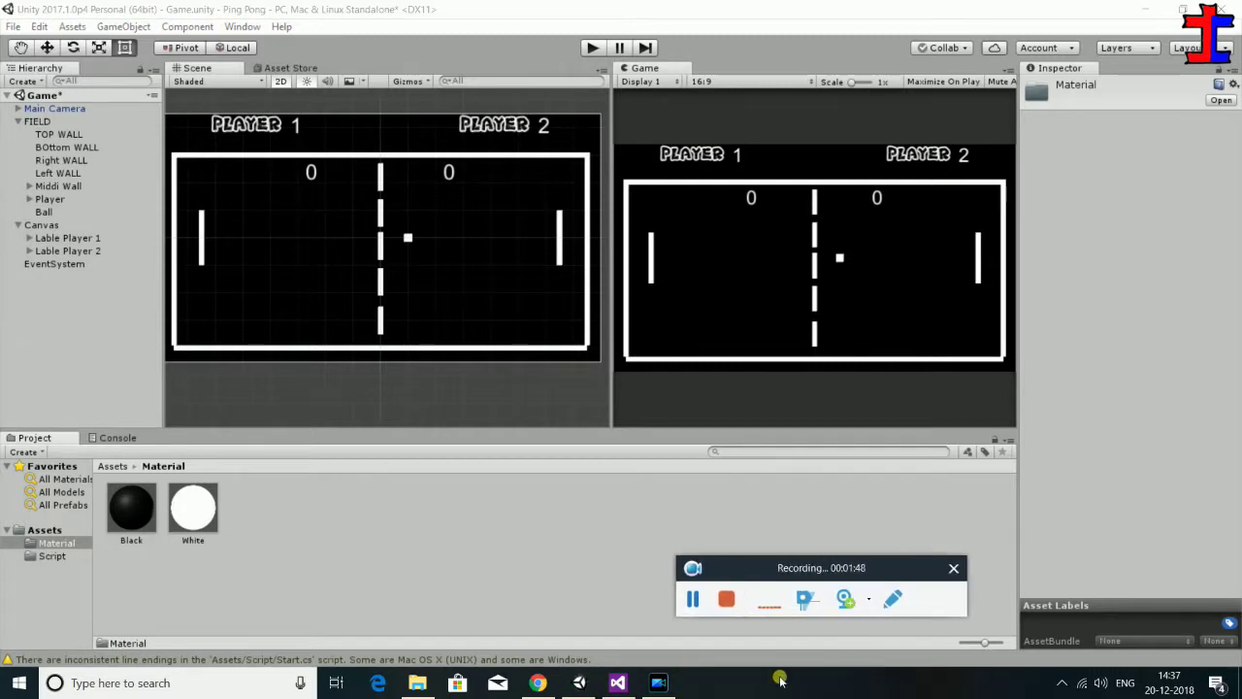
right_click(338, 532)
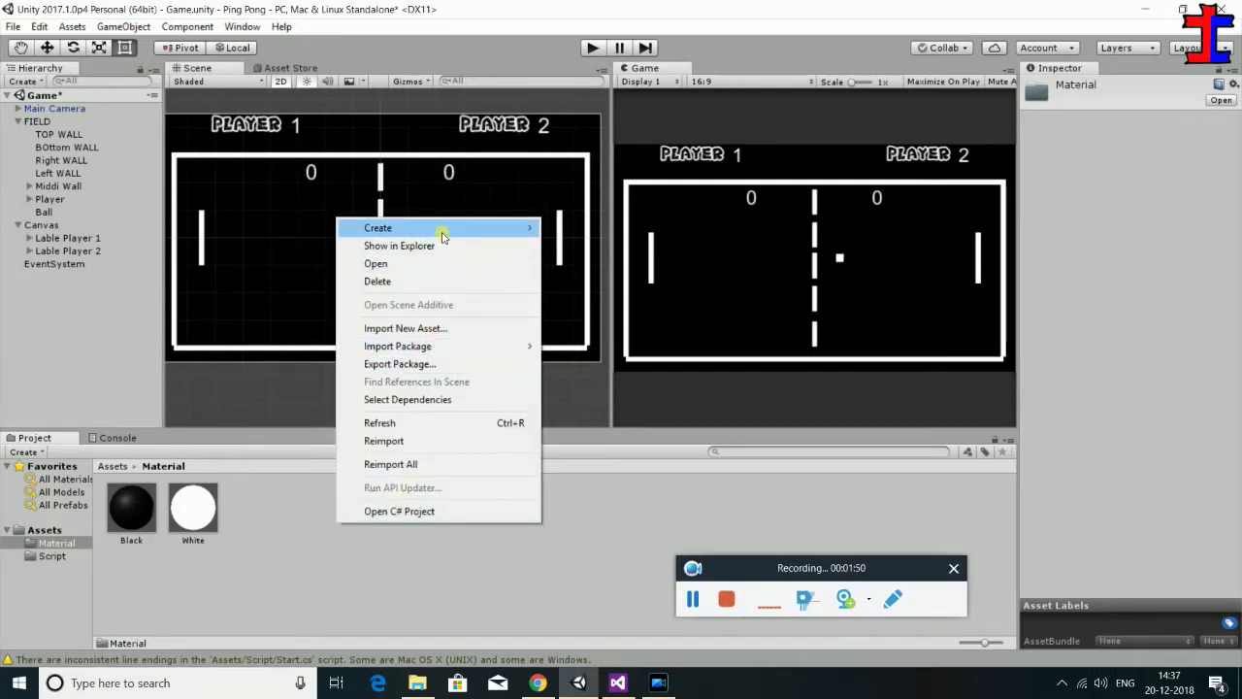
mouse_move(444, 230)
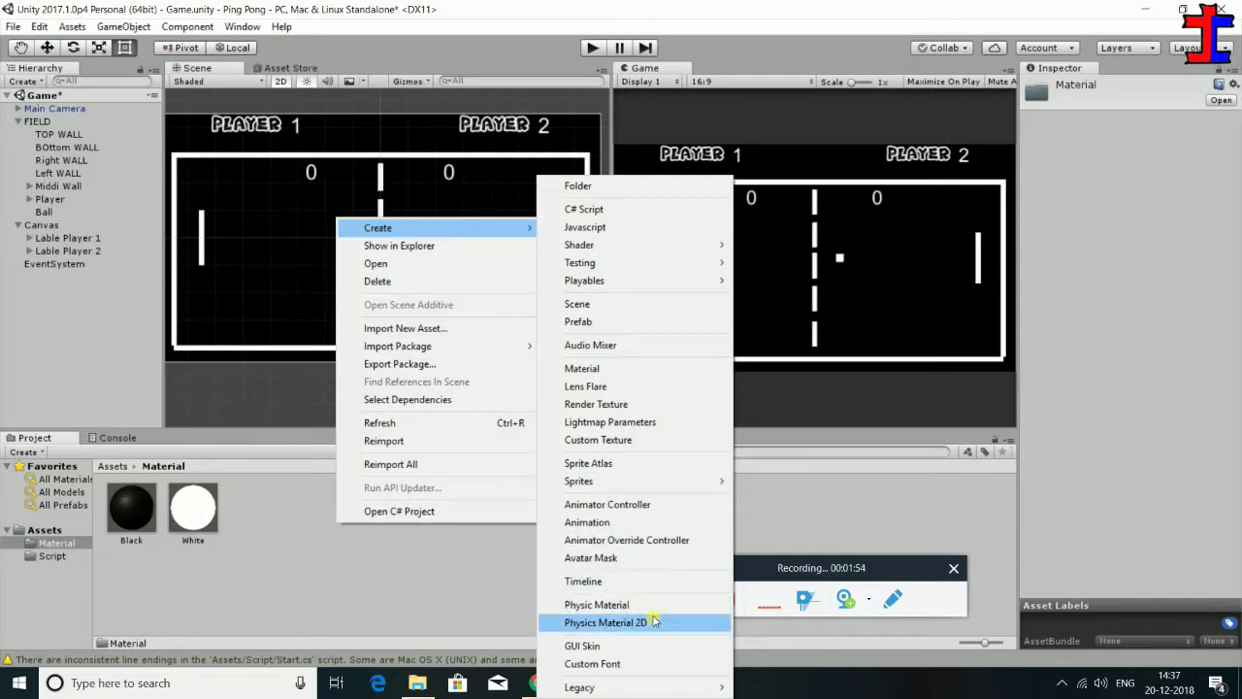
click(656, 622)
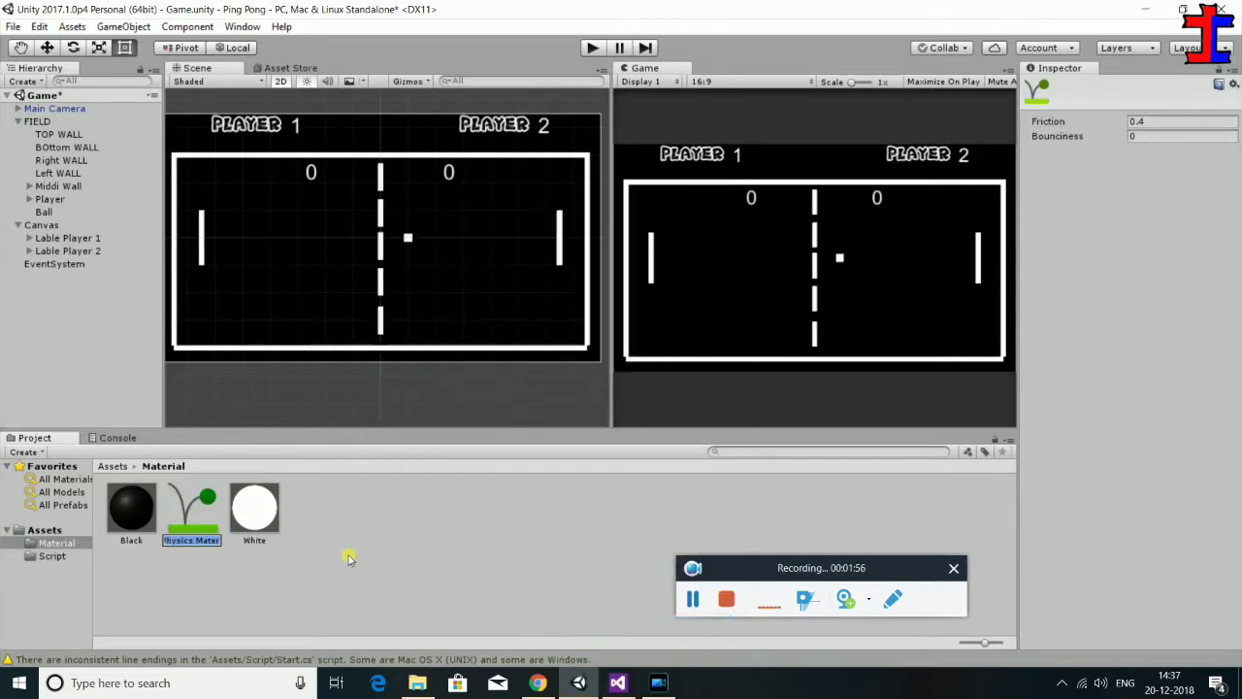
text(Ball)
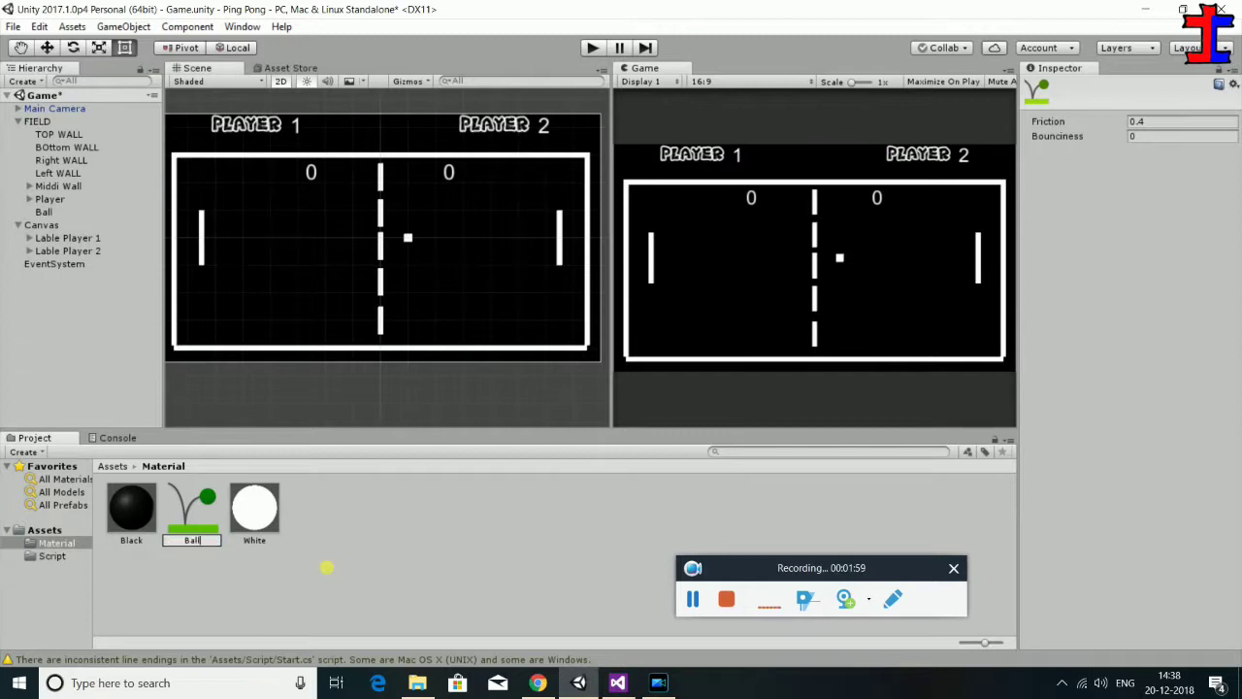
key(Return)
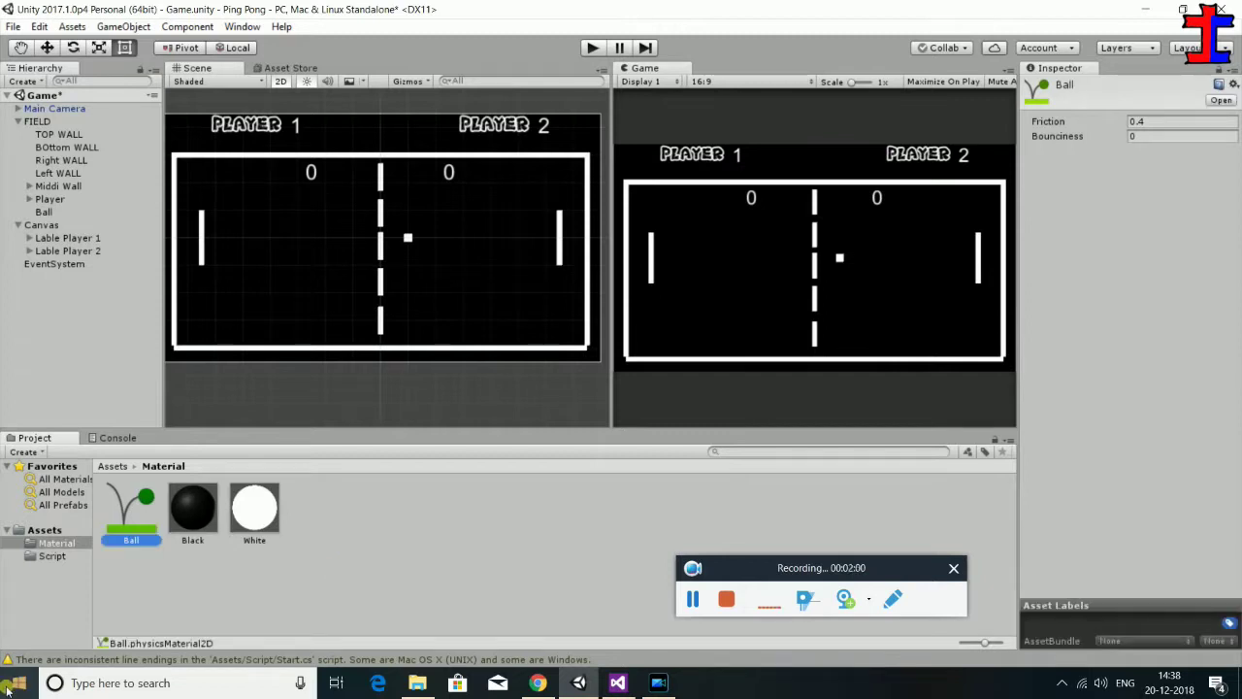
Set the Ball material's Friction to 0 and commit the Bounciness value
click(1161, 126)
text(0)
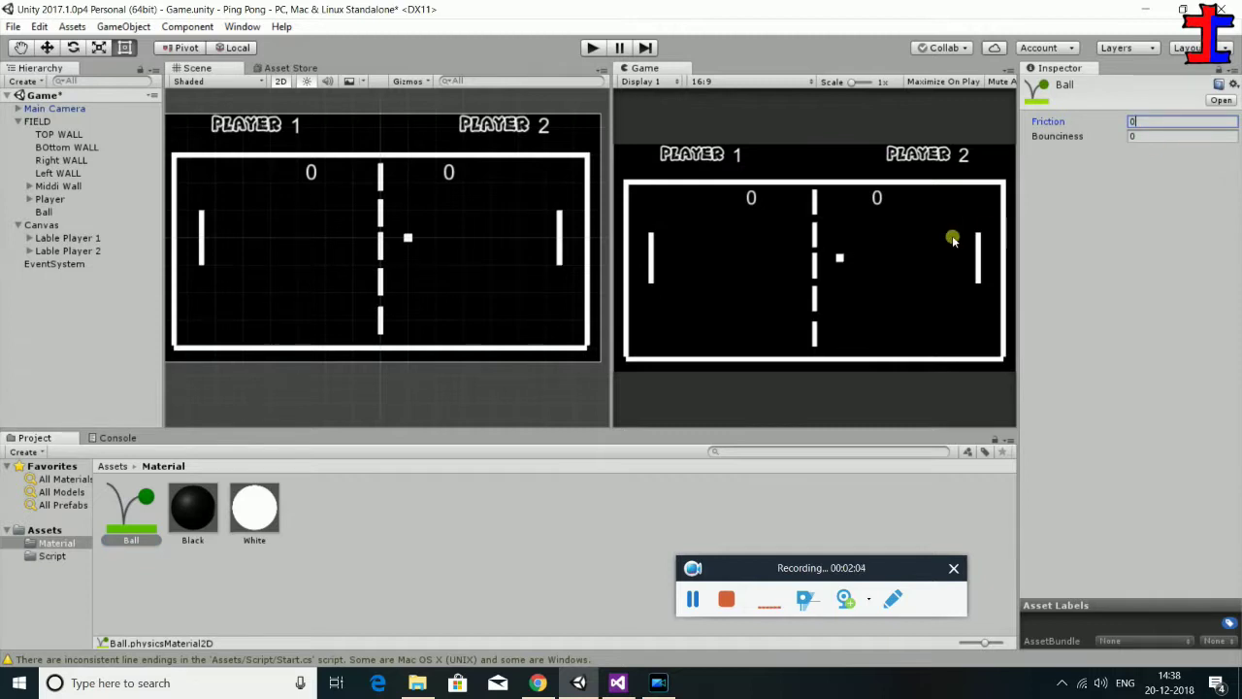
key(Tab)
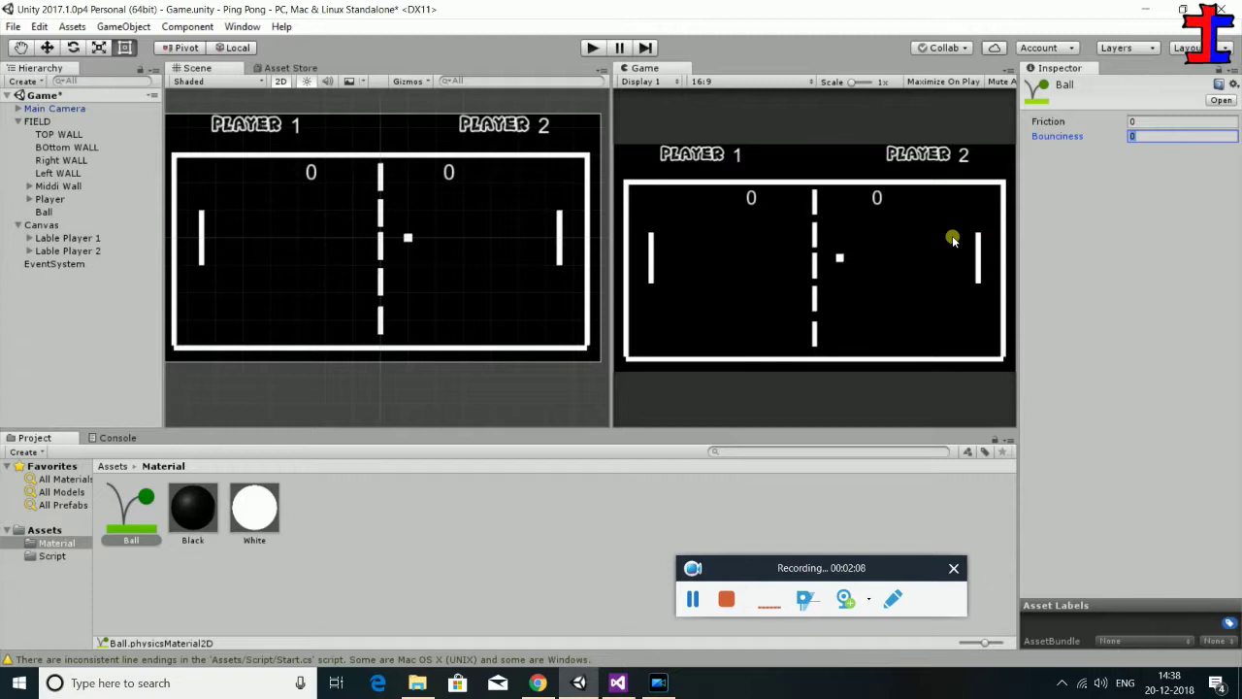
text(1)
click(283, 553)
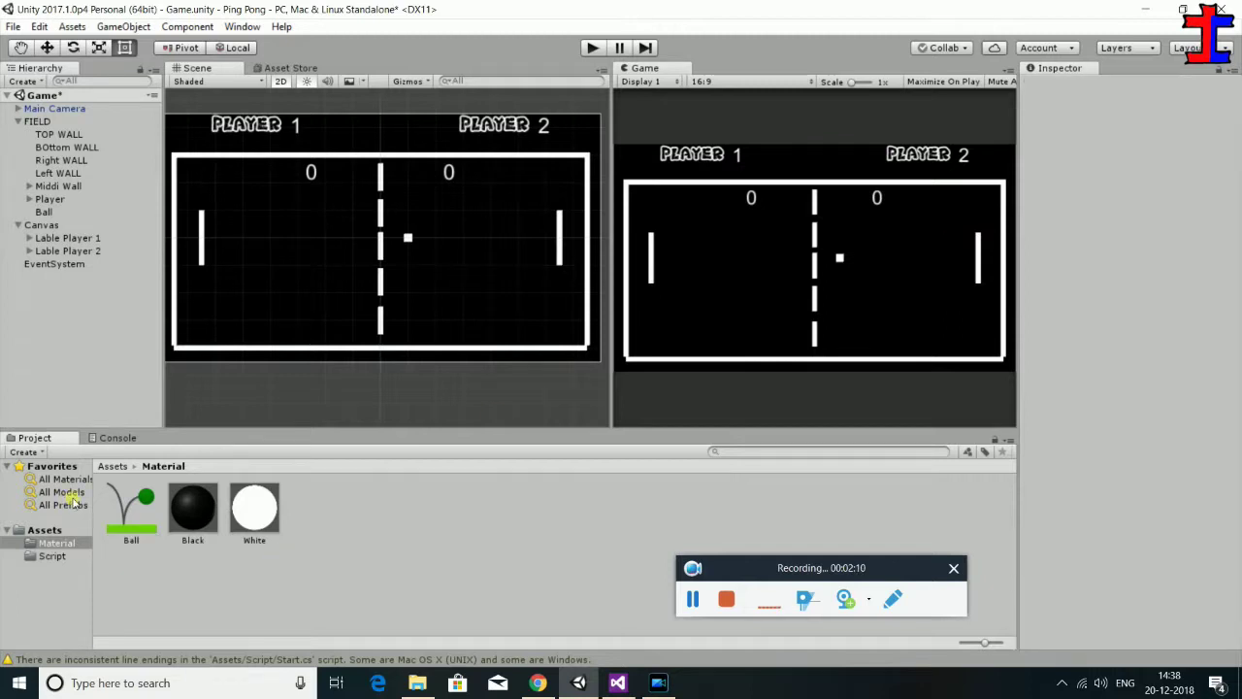
Compare the Ball object's components with the Ball physics material's settings
click(44, 212)
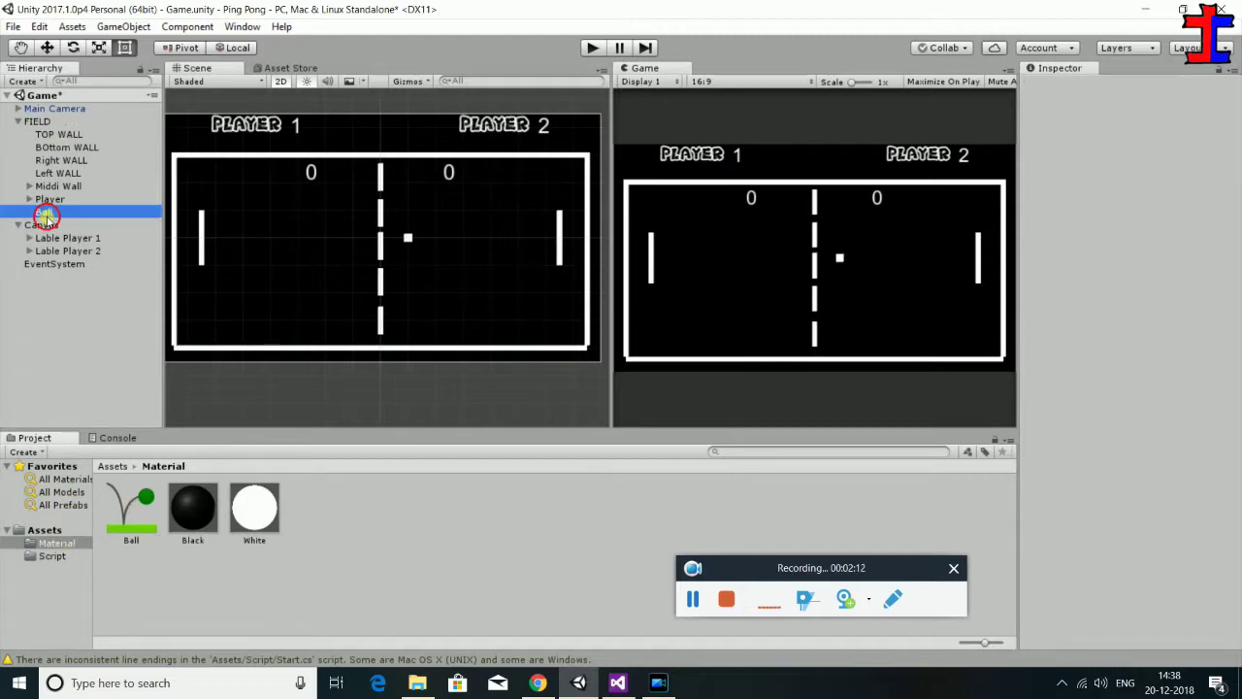
scroll(1164, 330, down, 3)
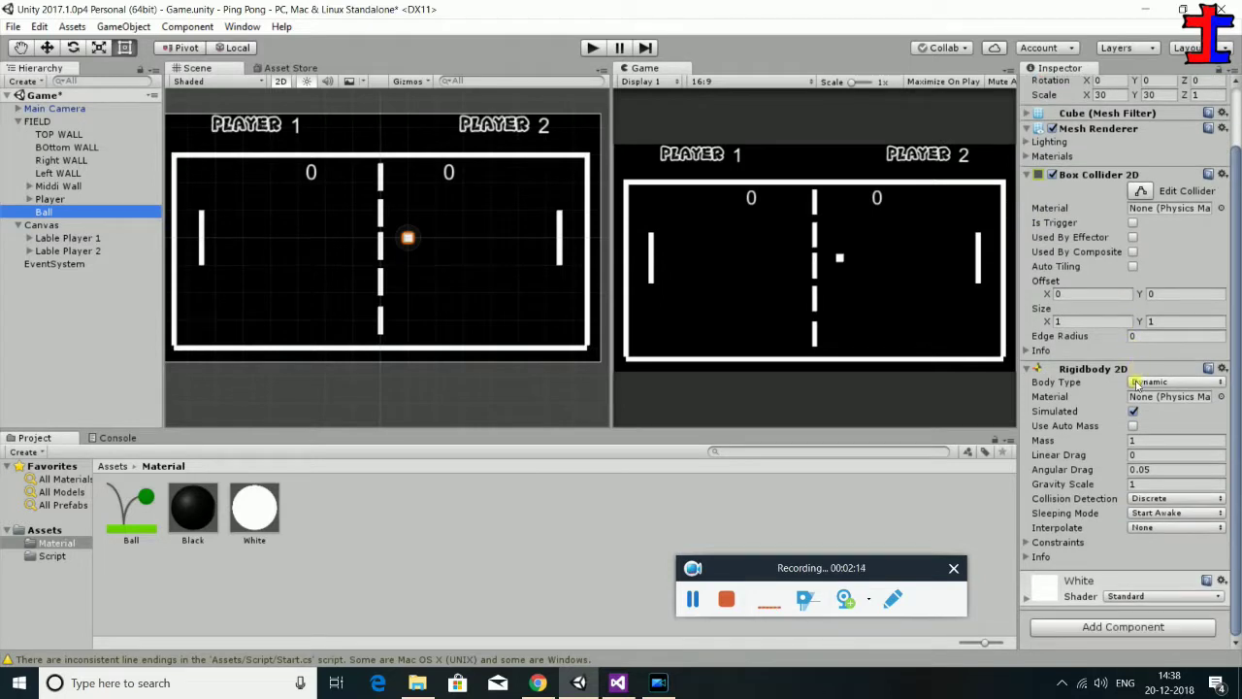
scroll(1146, 318, up, 2)
click(131, 514)
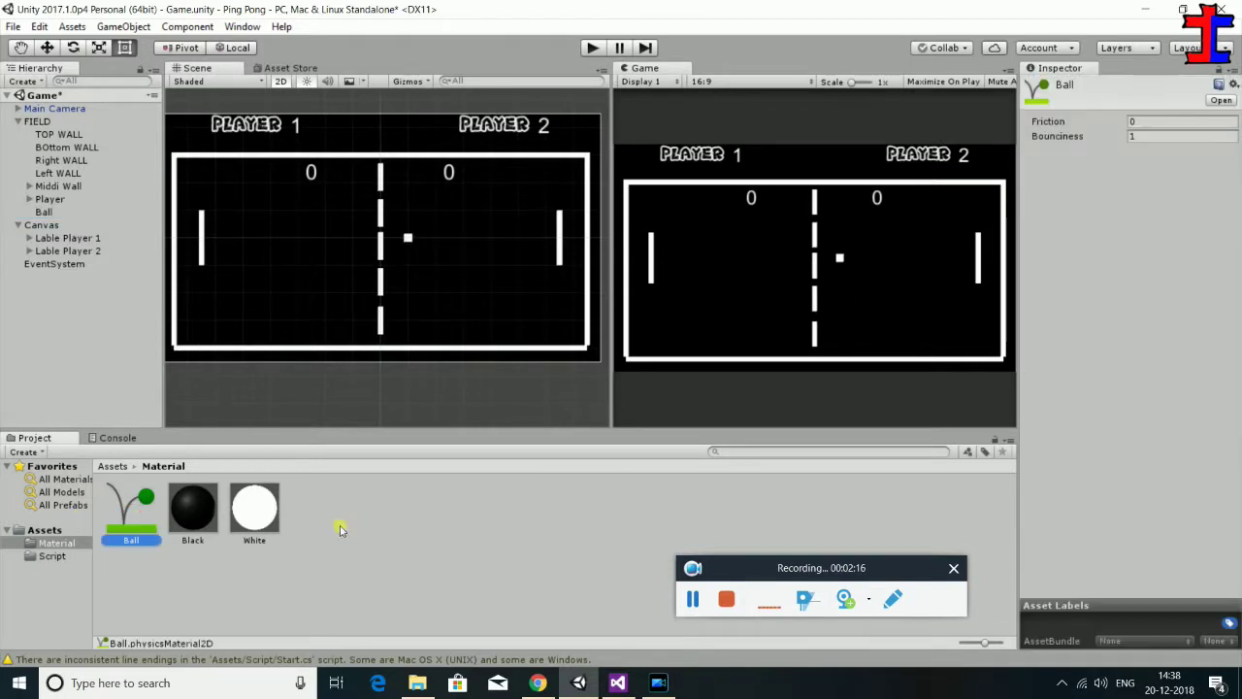
click(50, 213)
click(115, 521)
click(49, 211)
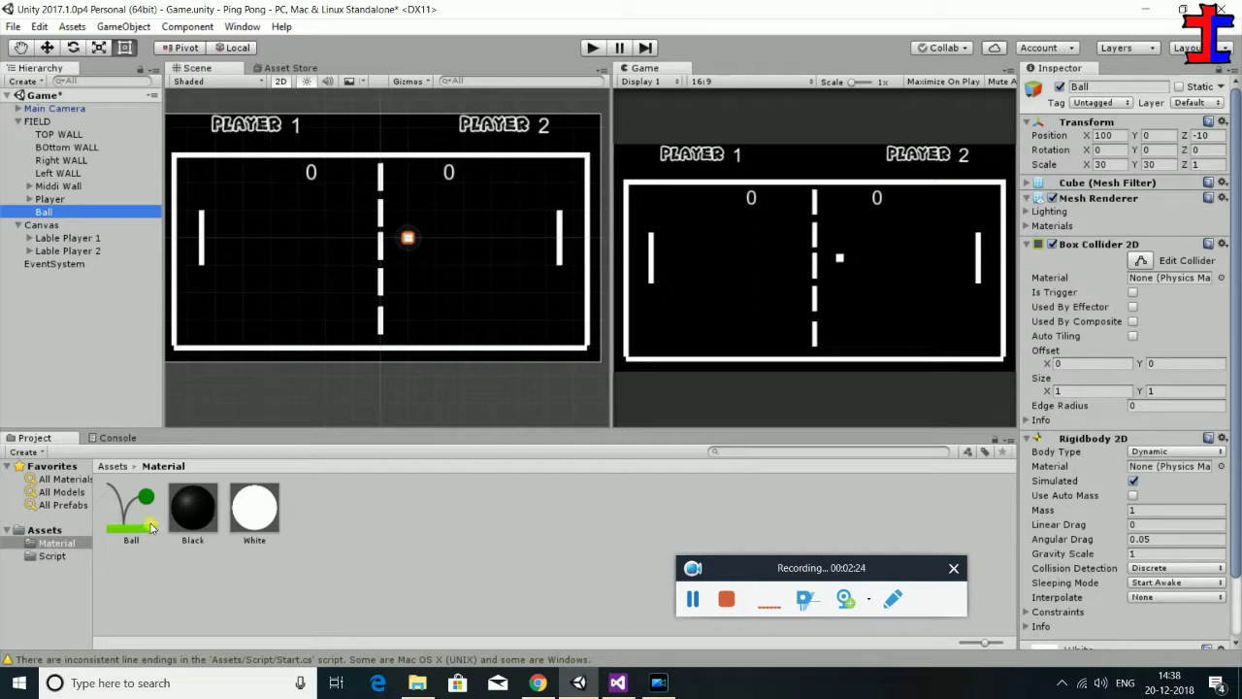
click(148, 525)
click(43, 212)
Assign the Ball physics material to the Material field of the Ball's Box Collider 2D
click(1226, 279)
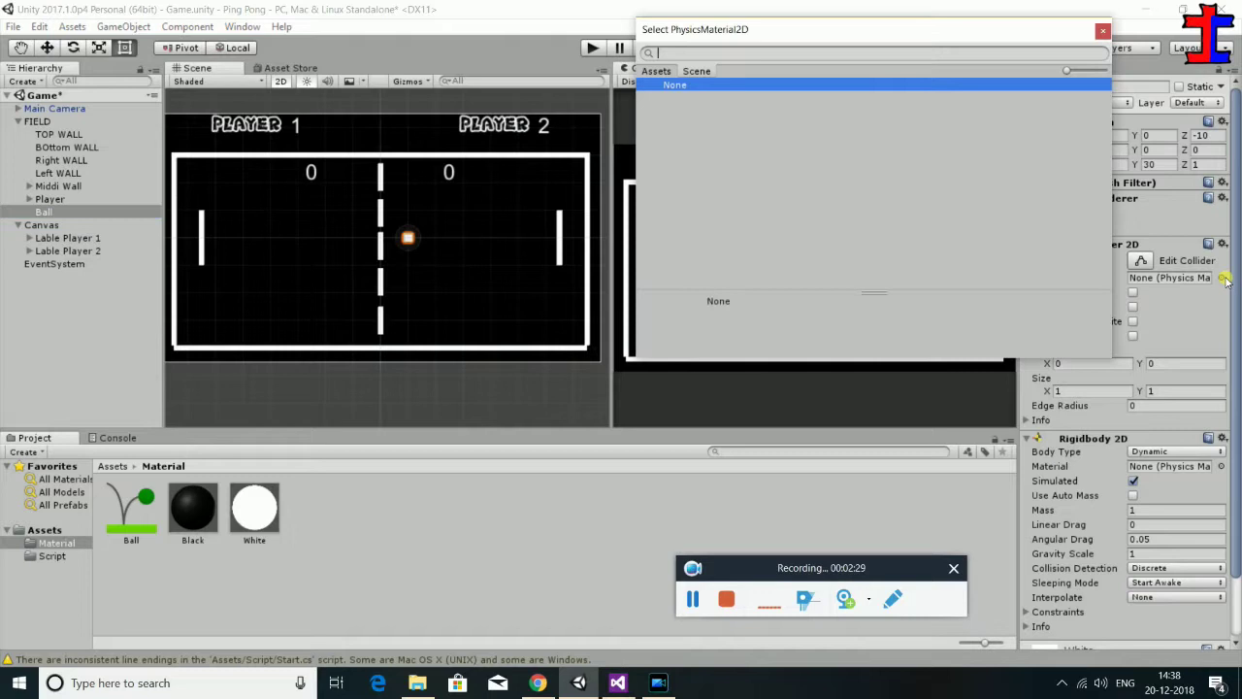
click(668, 98)
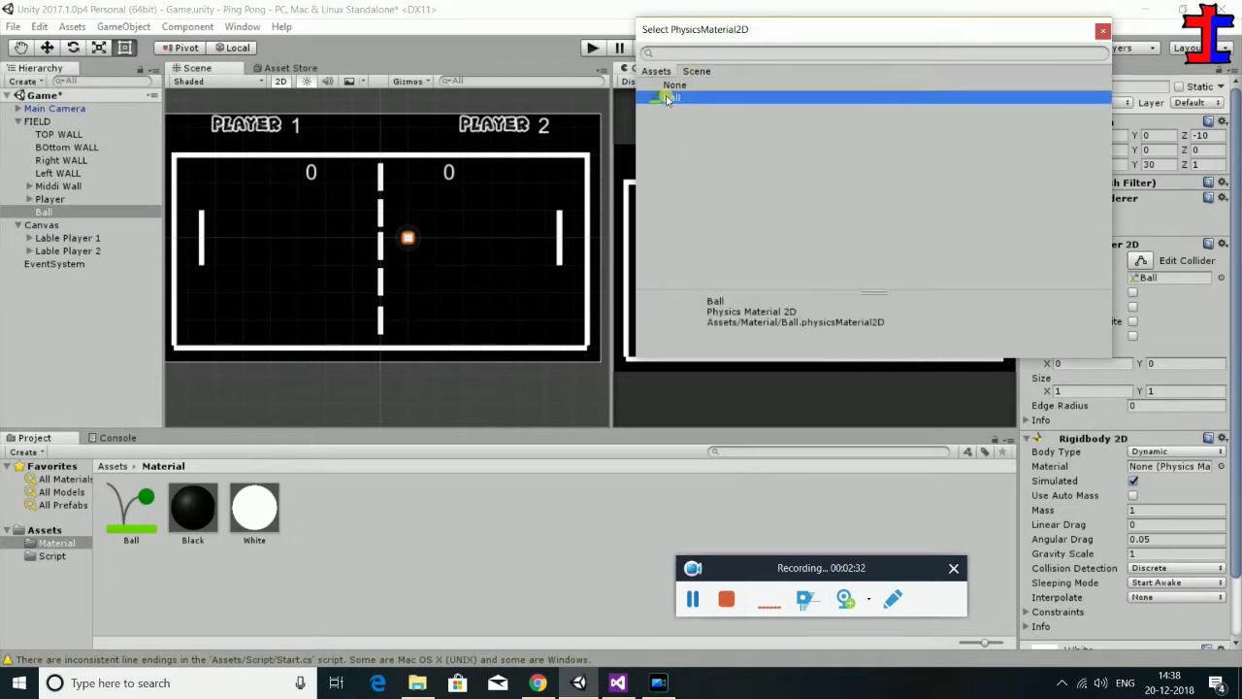
click(667, 98)
click(136, 505)
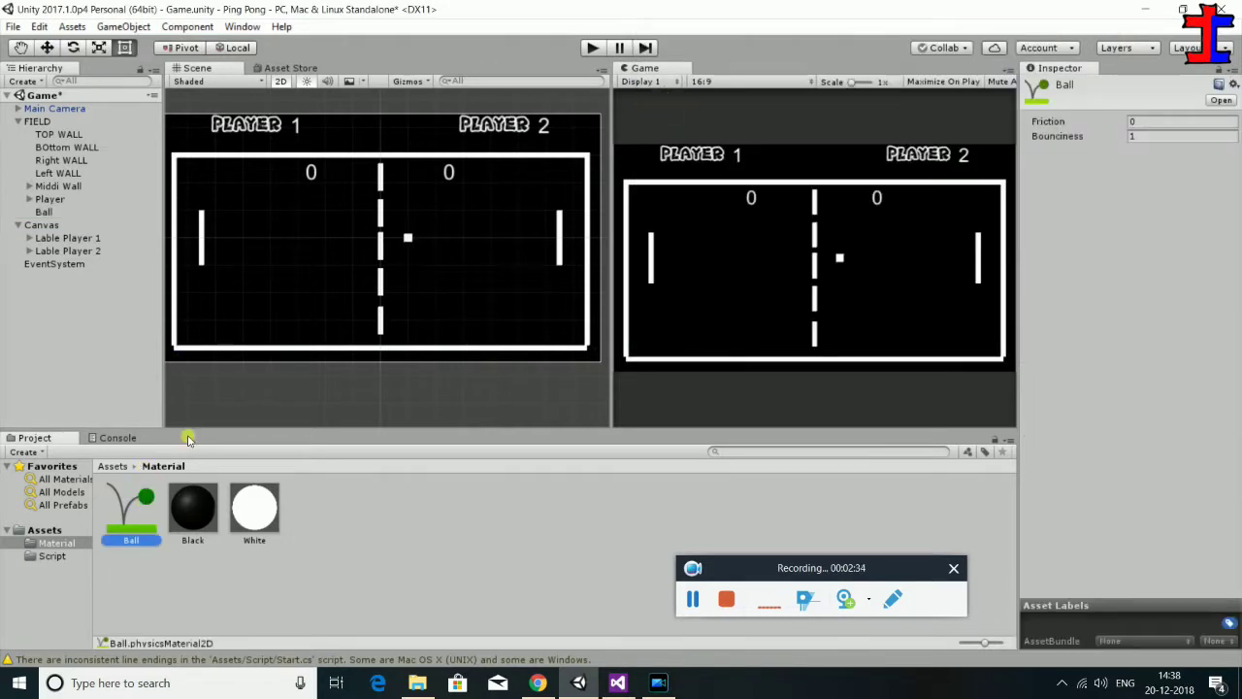
mouse_move(131, 524)
mouse_down()
mouse_move(243, 548)
mouse_move(320, 339)
mouse_move(344, 399)
mouse_up()
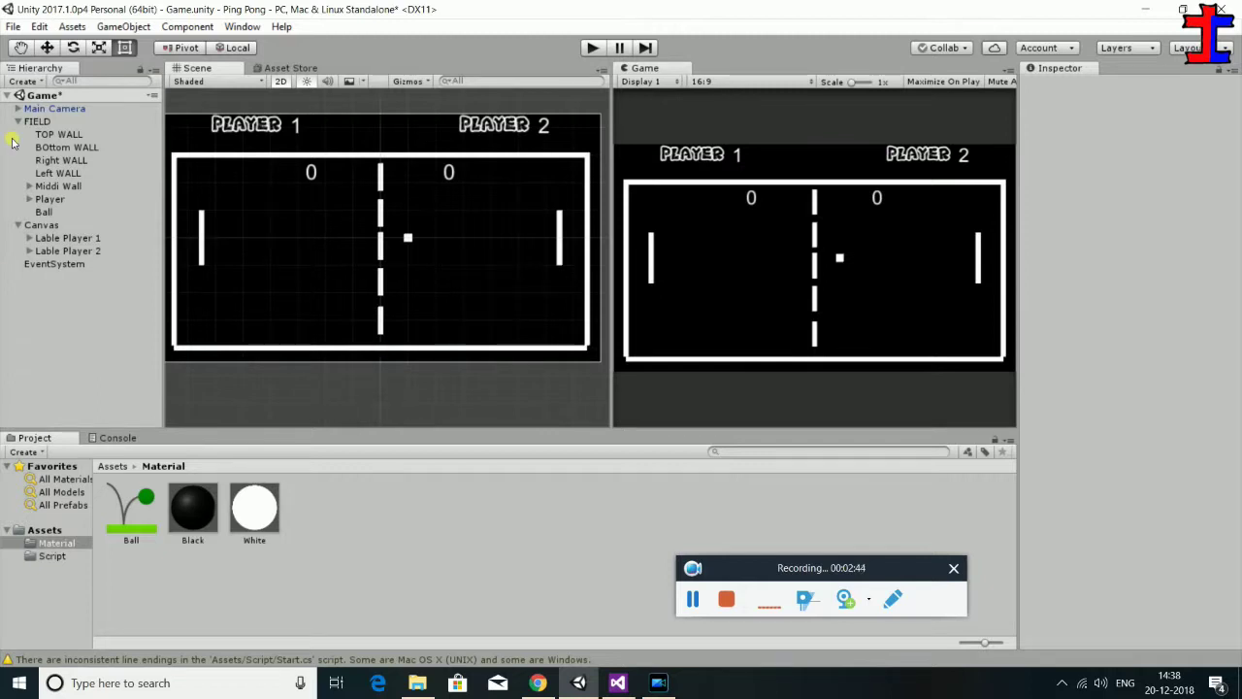
mouse_move(138, 499)
mouse_down()
mouse_move(156, 452)
mouse_move(159, 504)
mouse_up()
drag(152, 496, 46, 213)
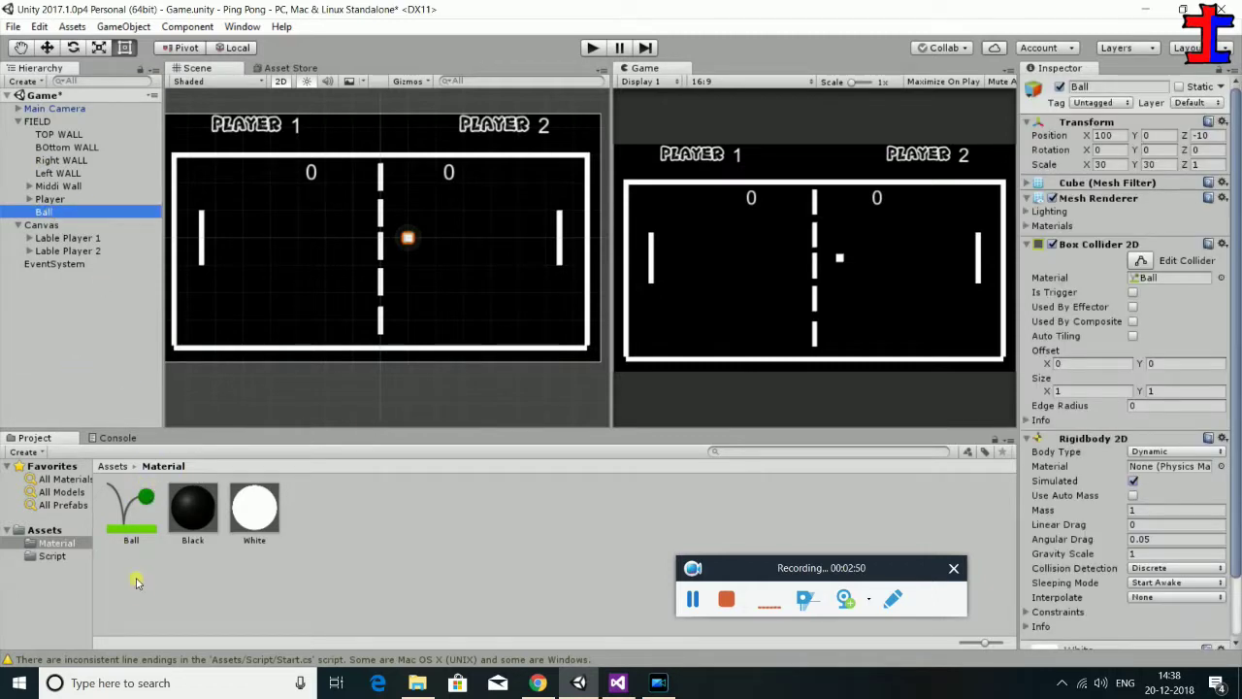
drag(132, 511, 1144, 278)
click(1153, 278)
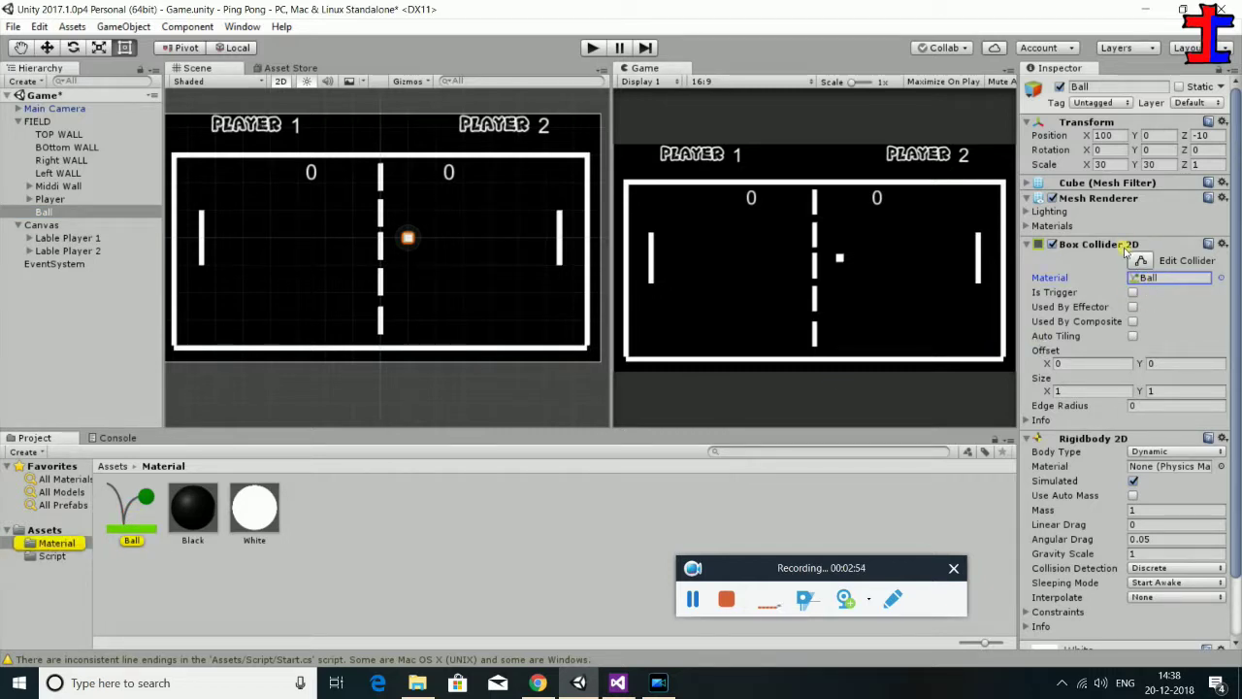
click(589, 48)
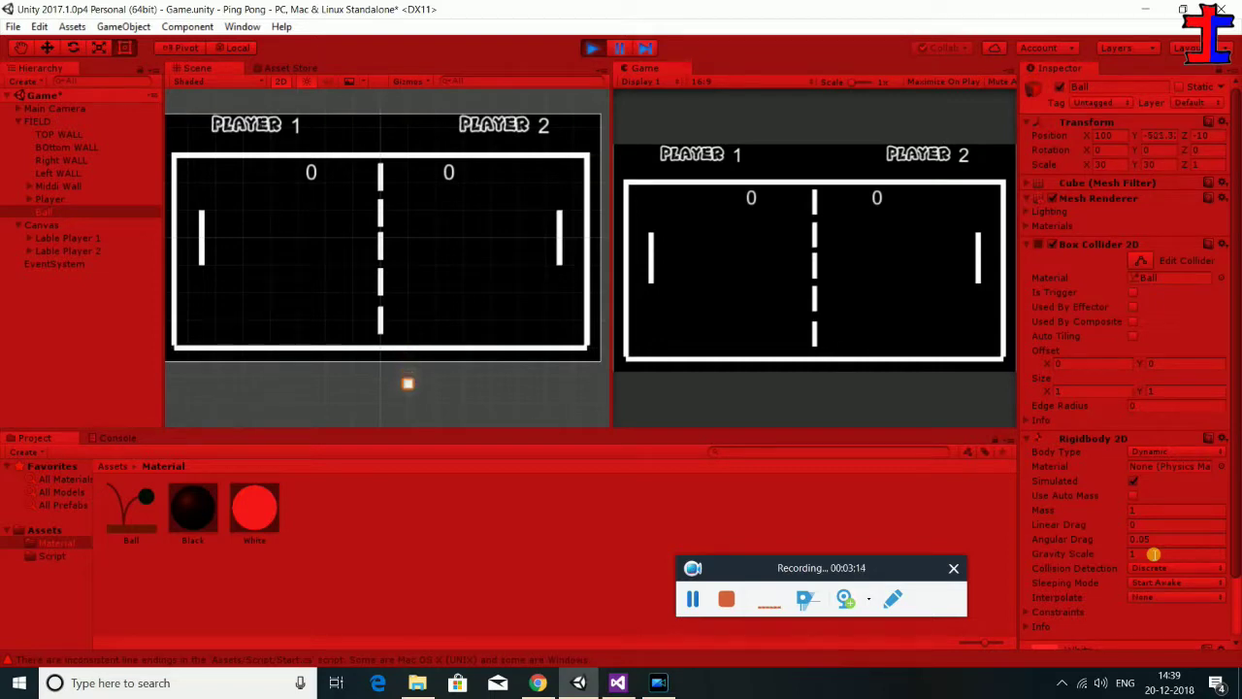
click(585, 48)
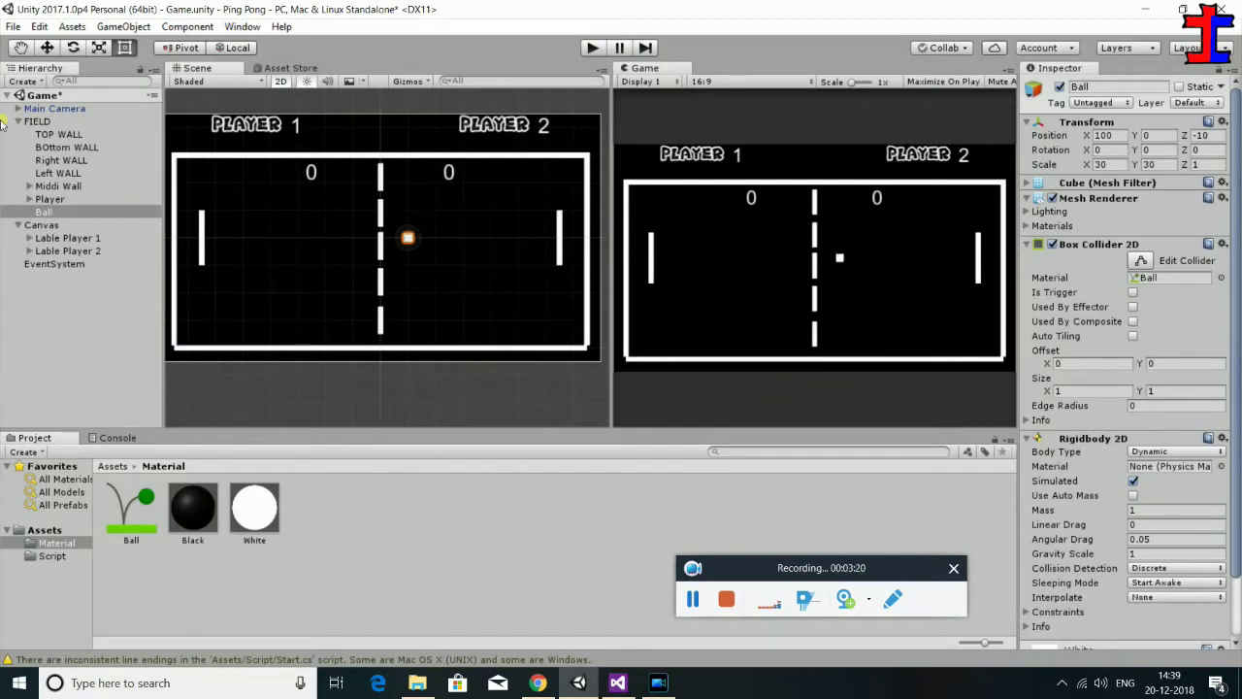
Replace the Bottom WALL's 3D Box Collider with a Box Collider 2D
click(60, 148)
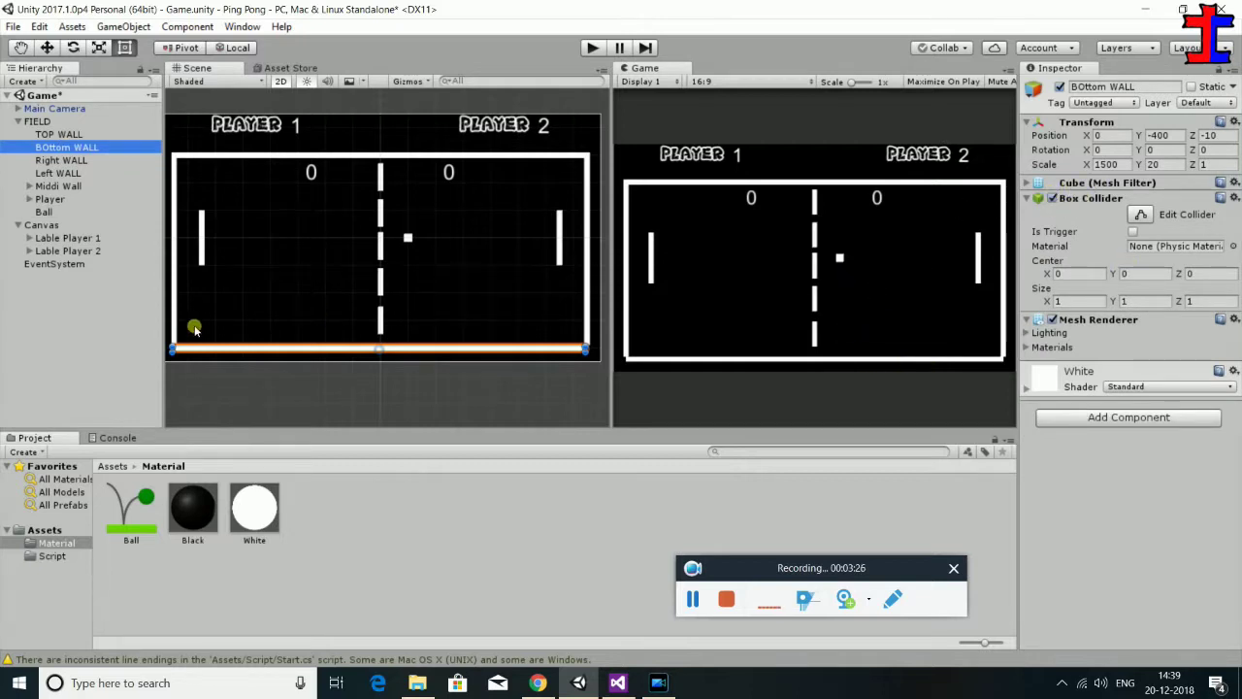
click(1228, 198)
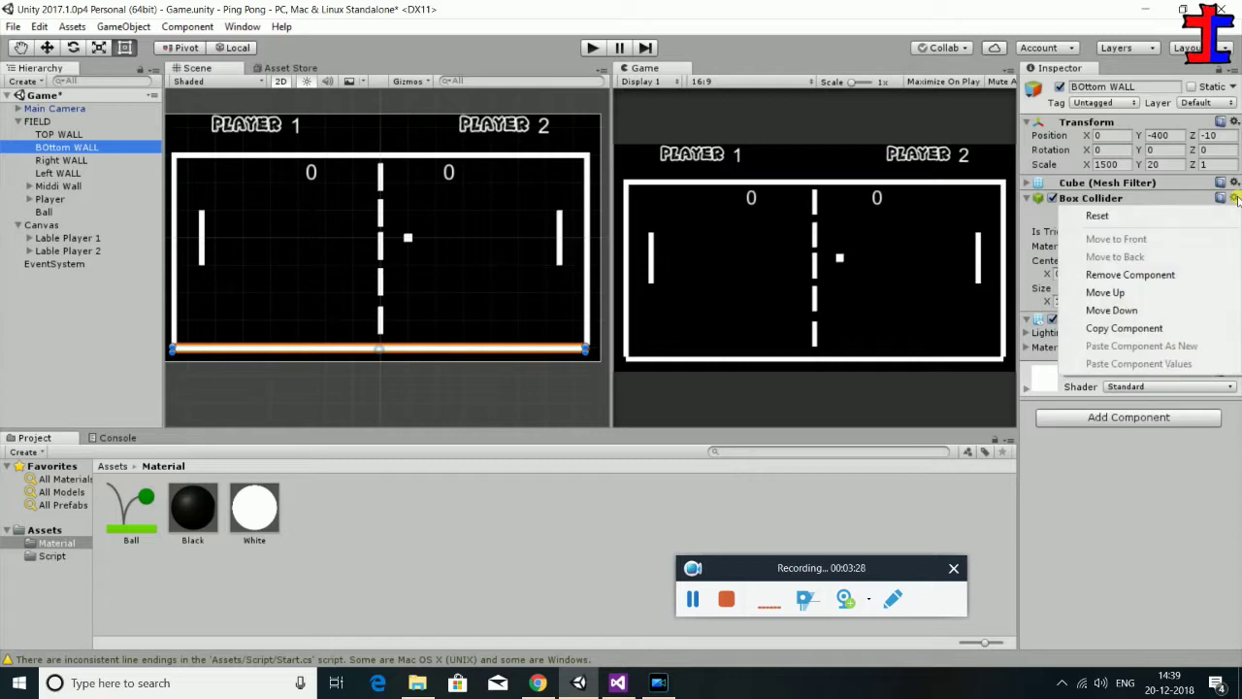
click(1194, 278)
click(1094, 297)
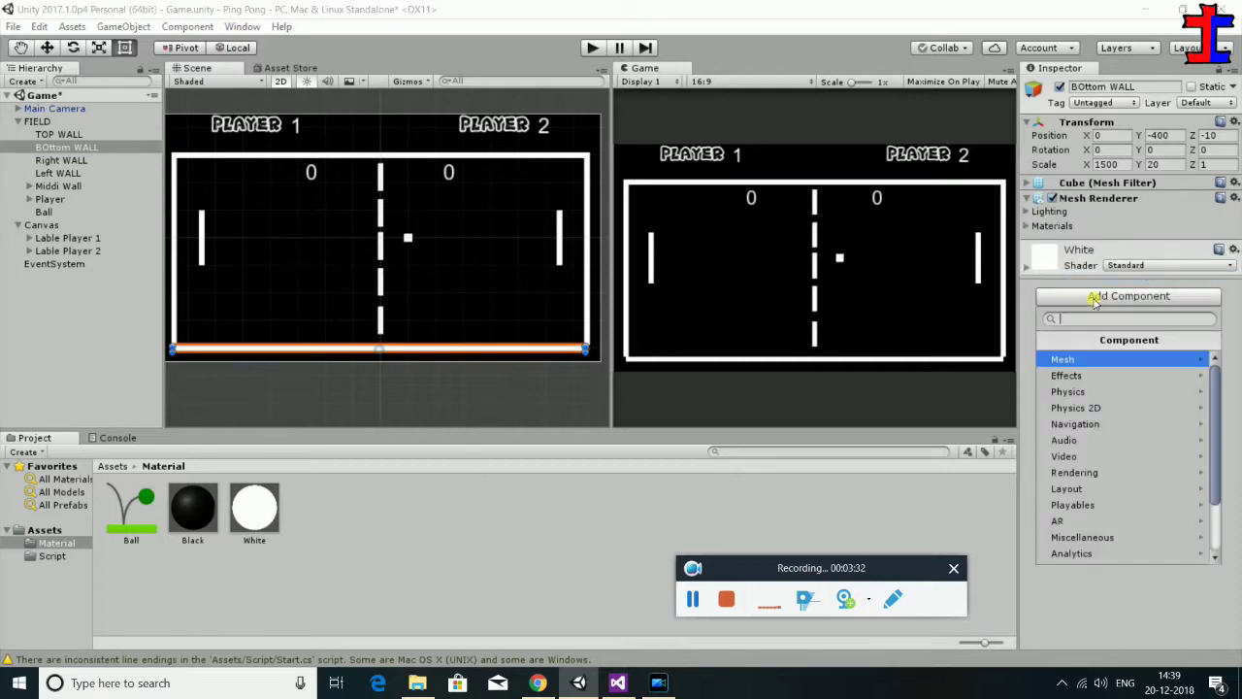
click(1103, 406)
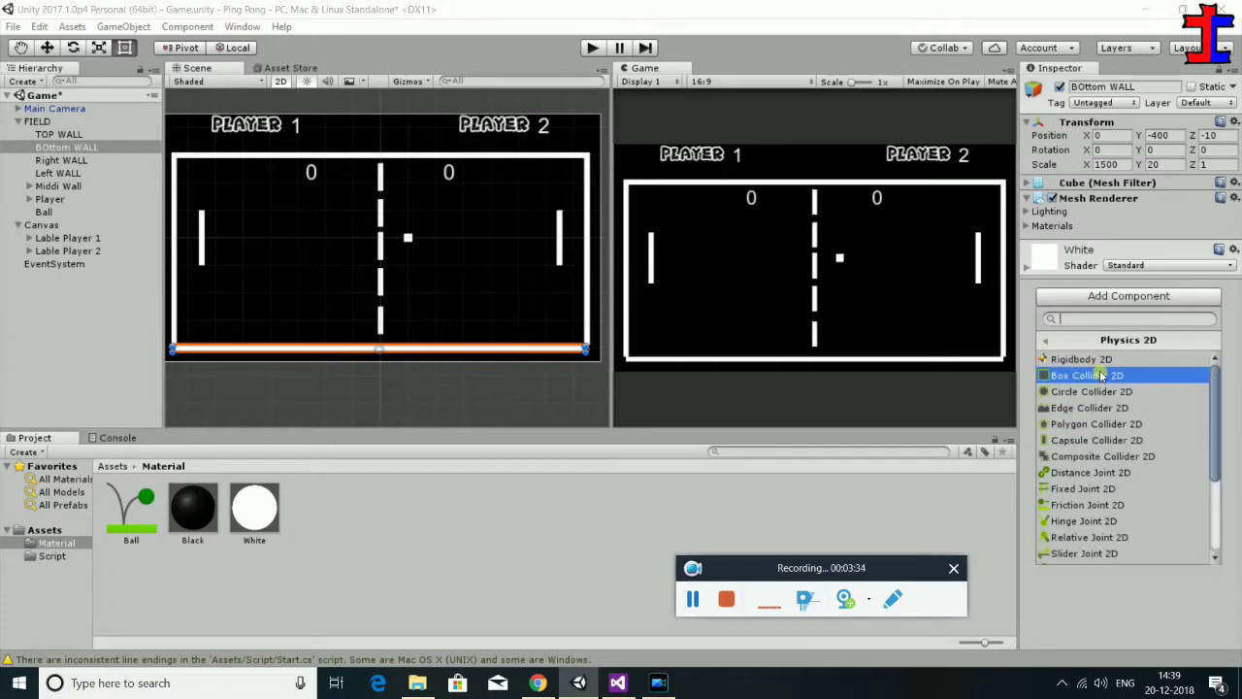
click(1088, 374)
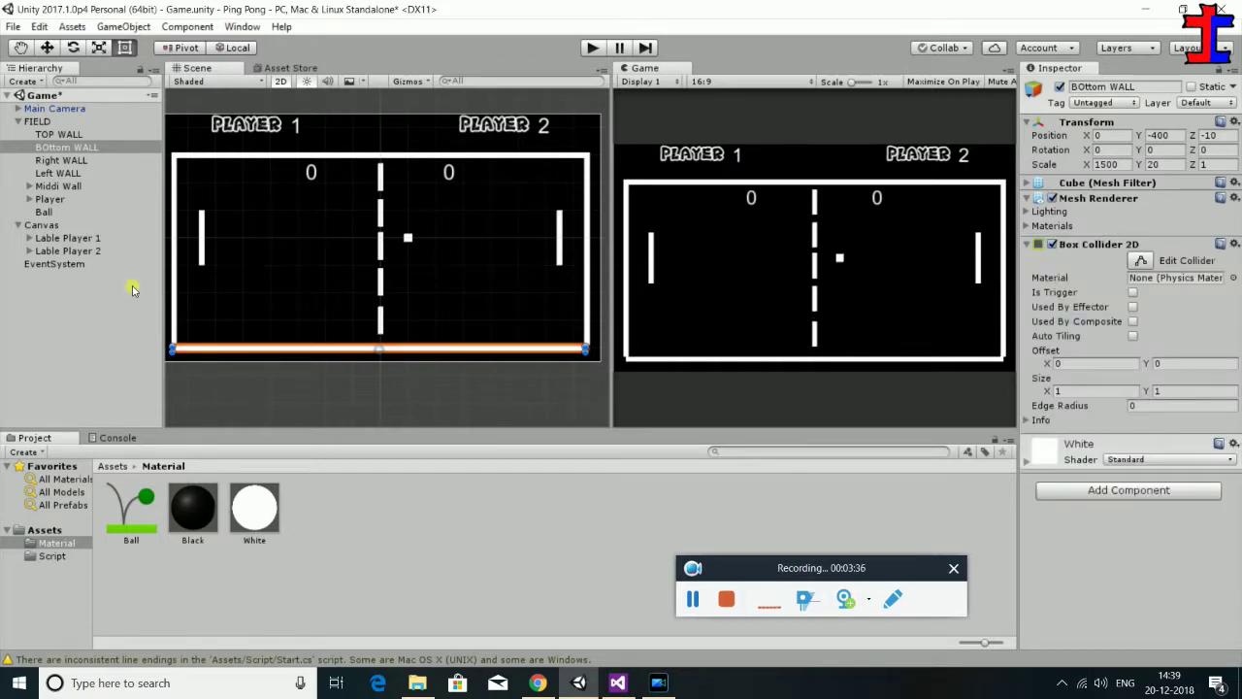
Replace the TOP WALL's 3D Box Collider with a Box Collider 2D
click(56, 134)
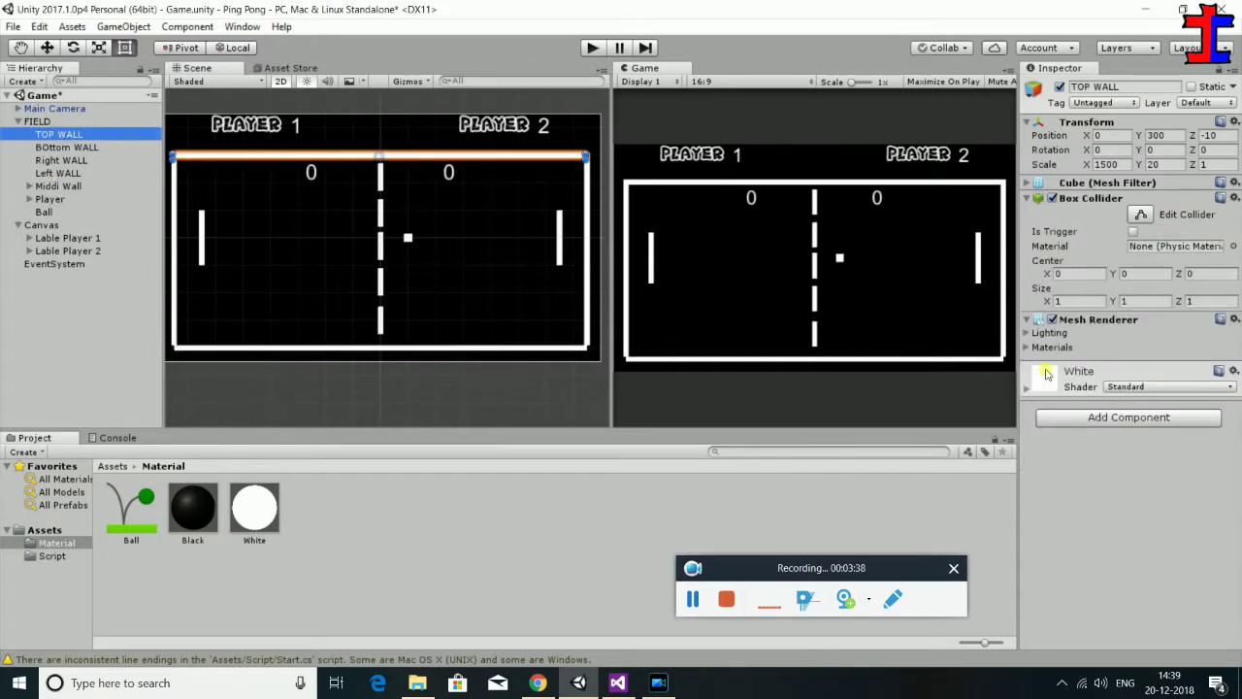
click(1235, 198)
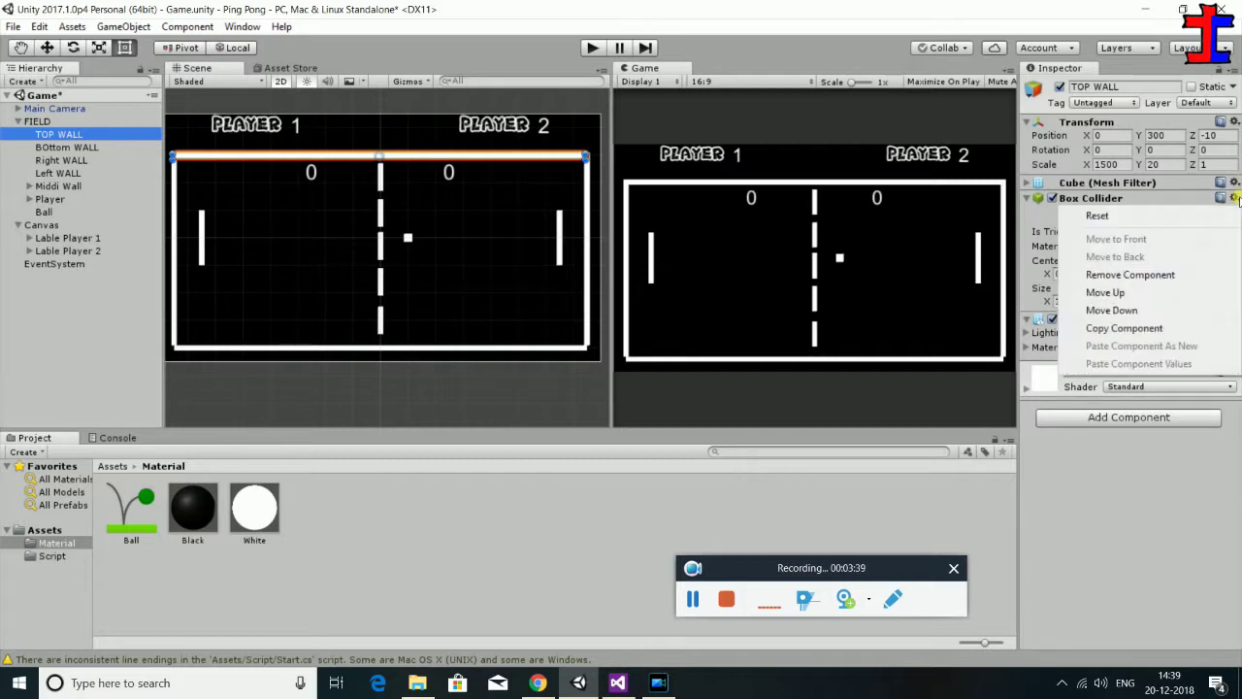
click(1088, 276)
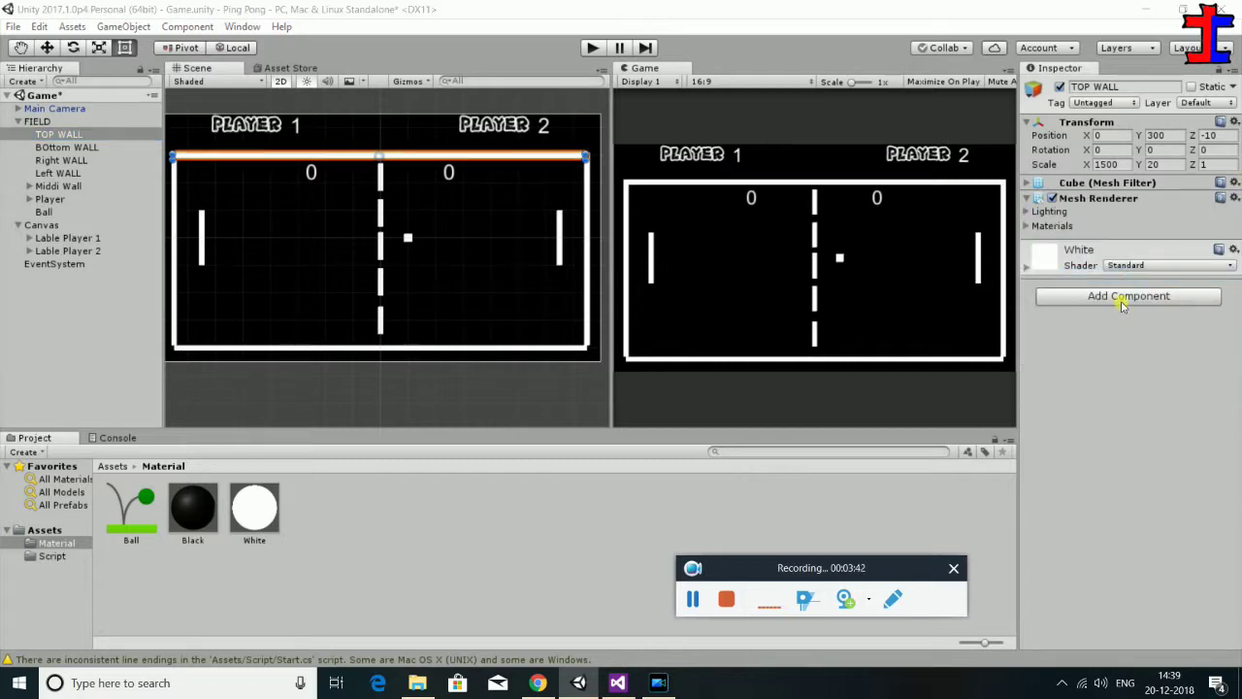
click(1123, 299)
click(1110, 409)
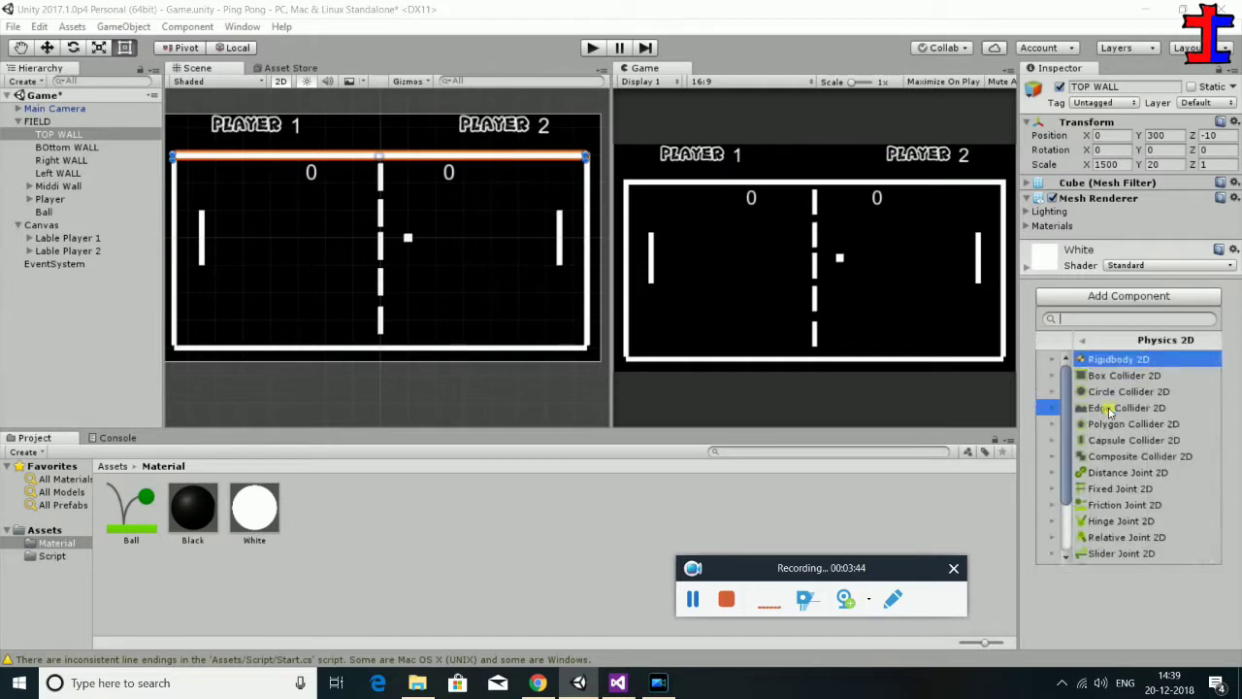
click(1110, 379)
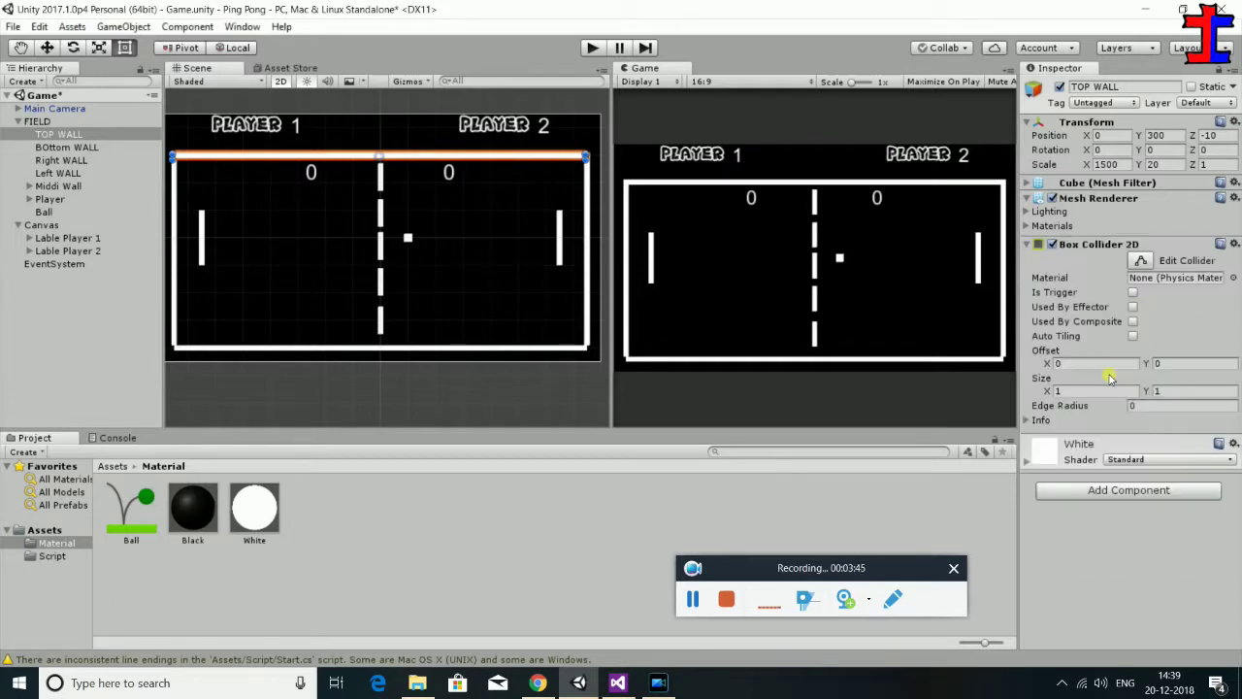
Replace the Right WALL's 3D Box Collider with a Box Collider 2D
click(58, 173)
click(60, 160)
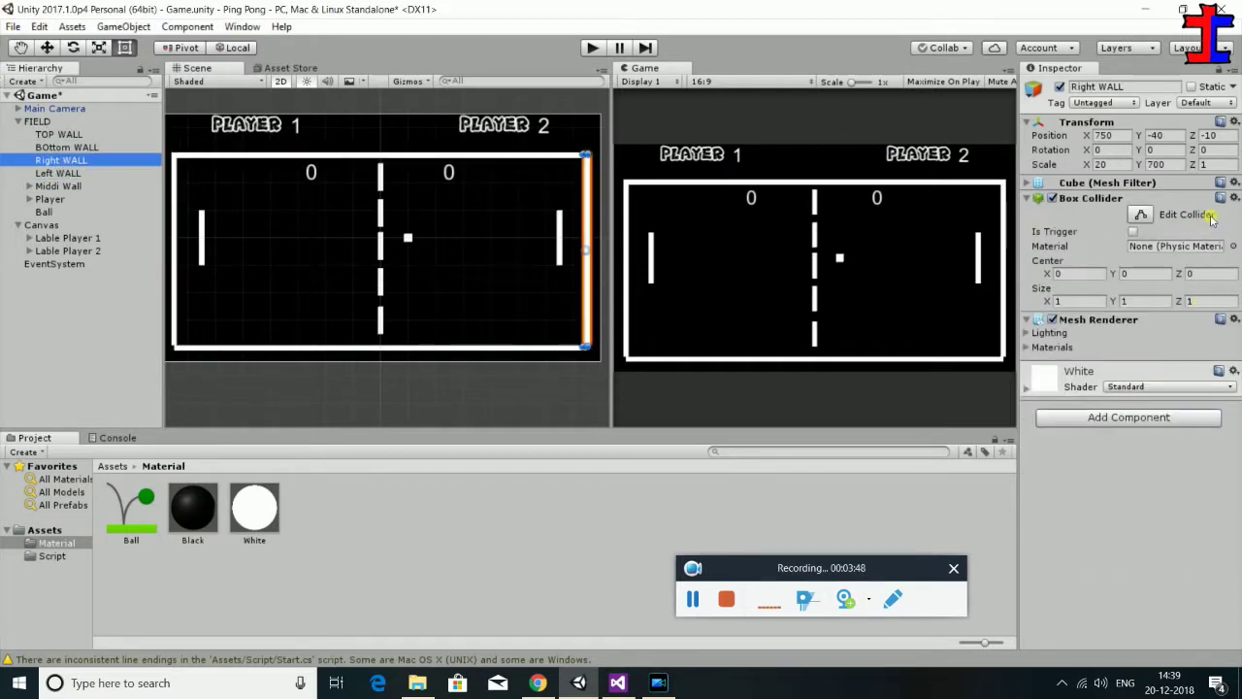
click(1236, 199)
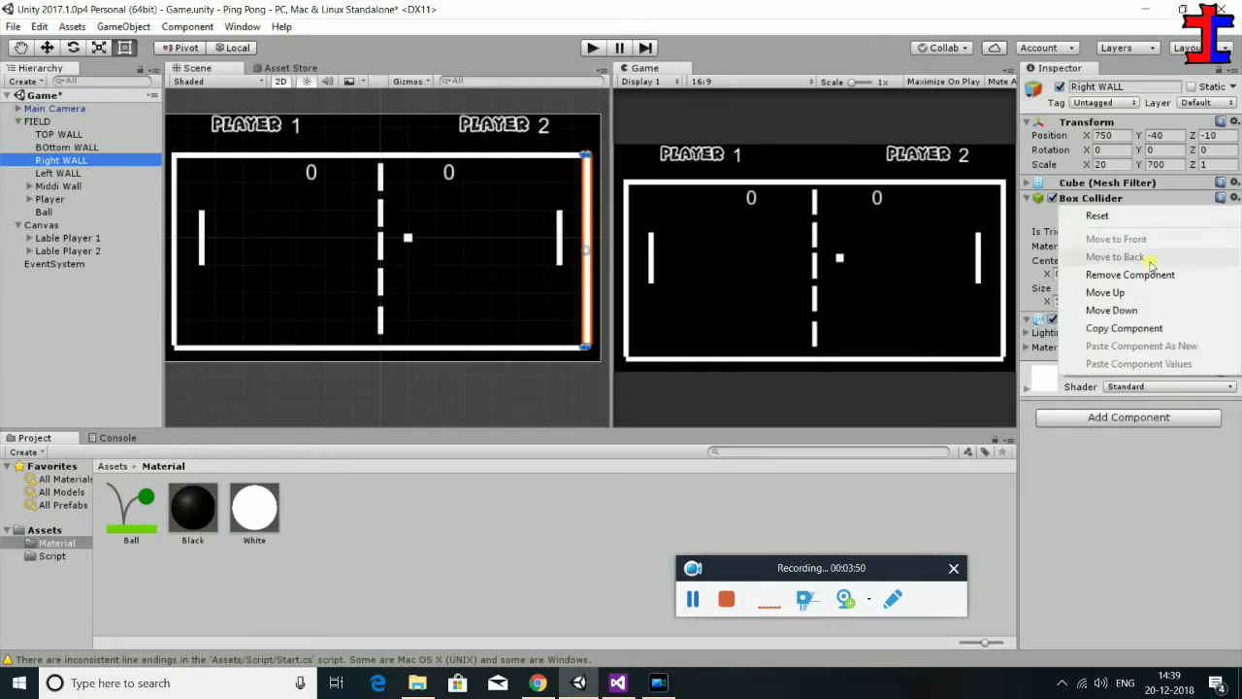
click(1092, 273)
click(1095, 298)
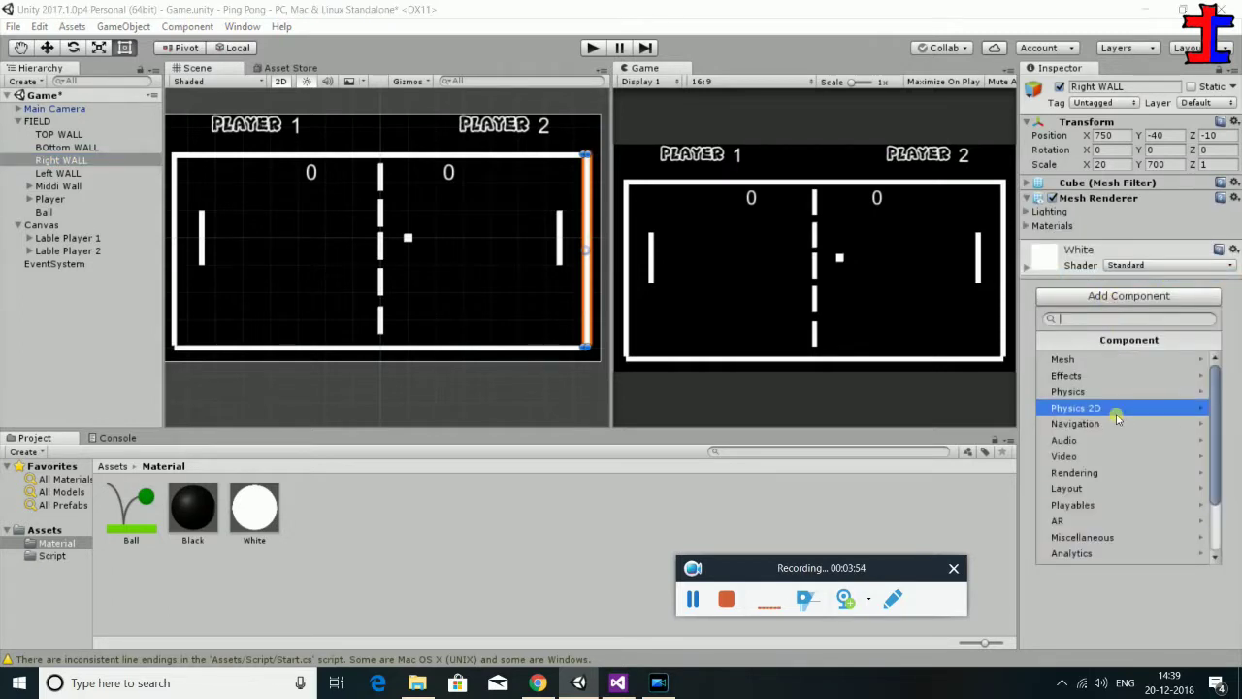
click(1116, 413)
click(1113, 376)
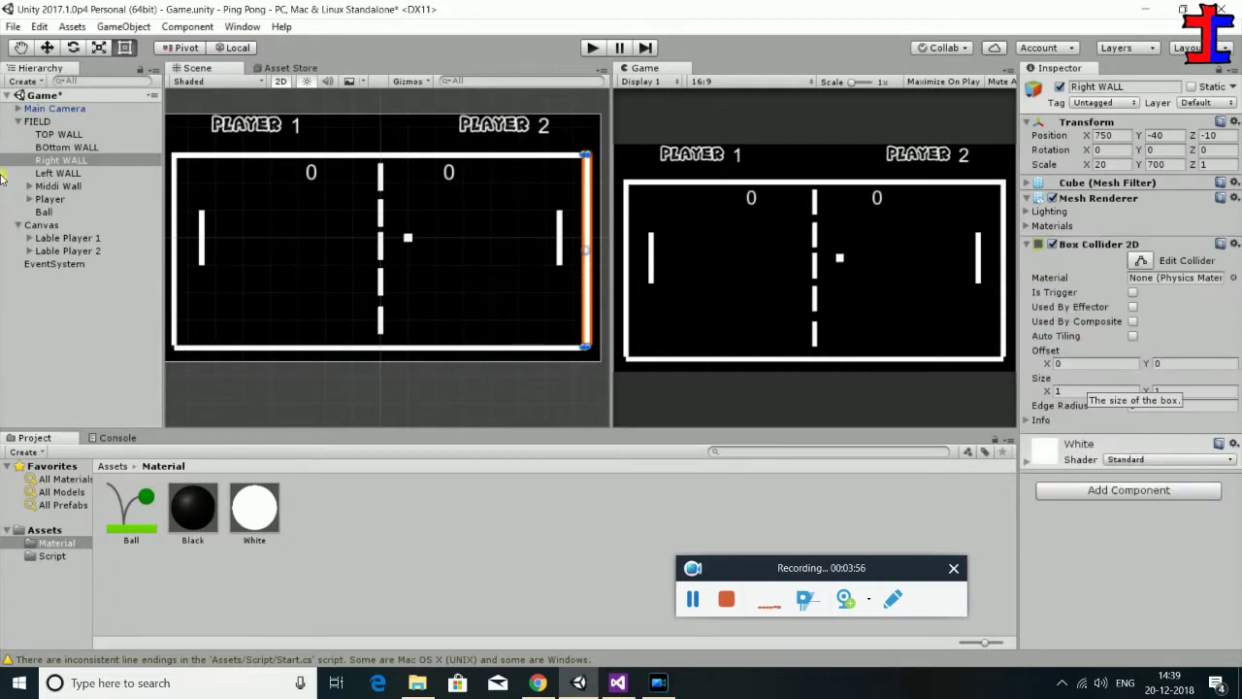
Replace the Left WALL's 3D Box Collider with a Box Collider 2D
click(53, 173)
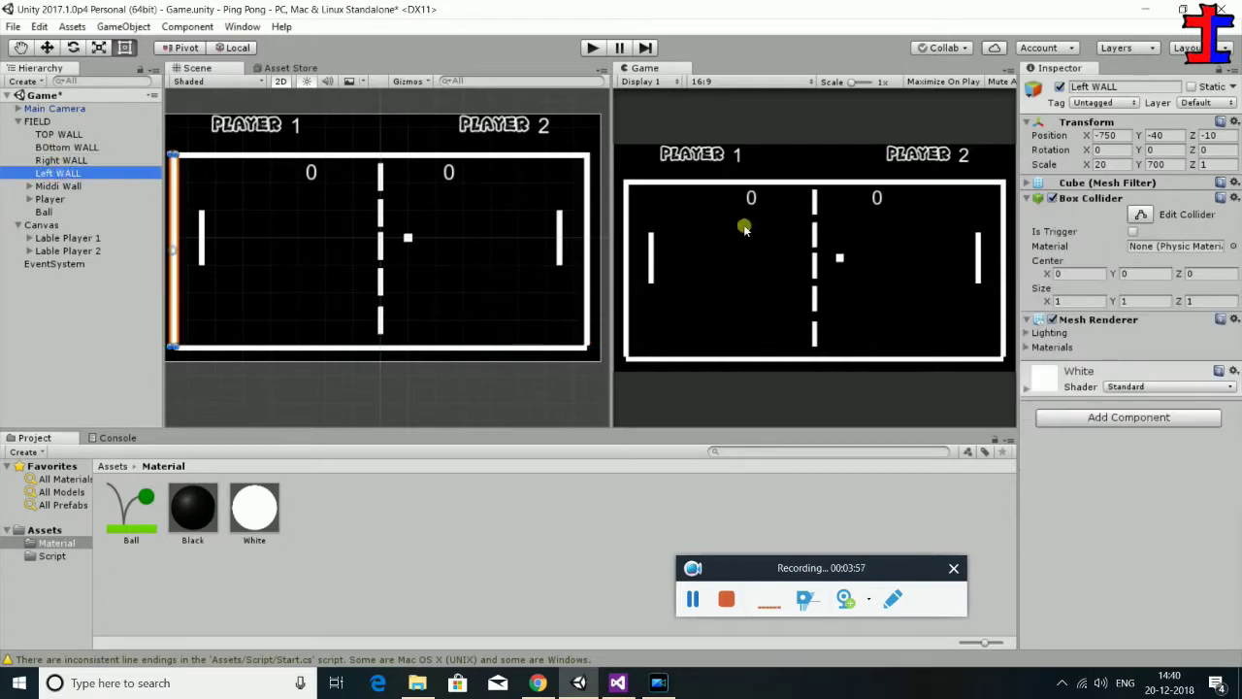
click(1234, 199)
click(1126, 273)
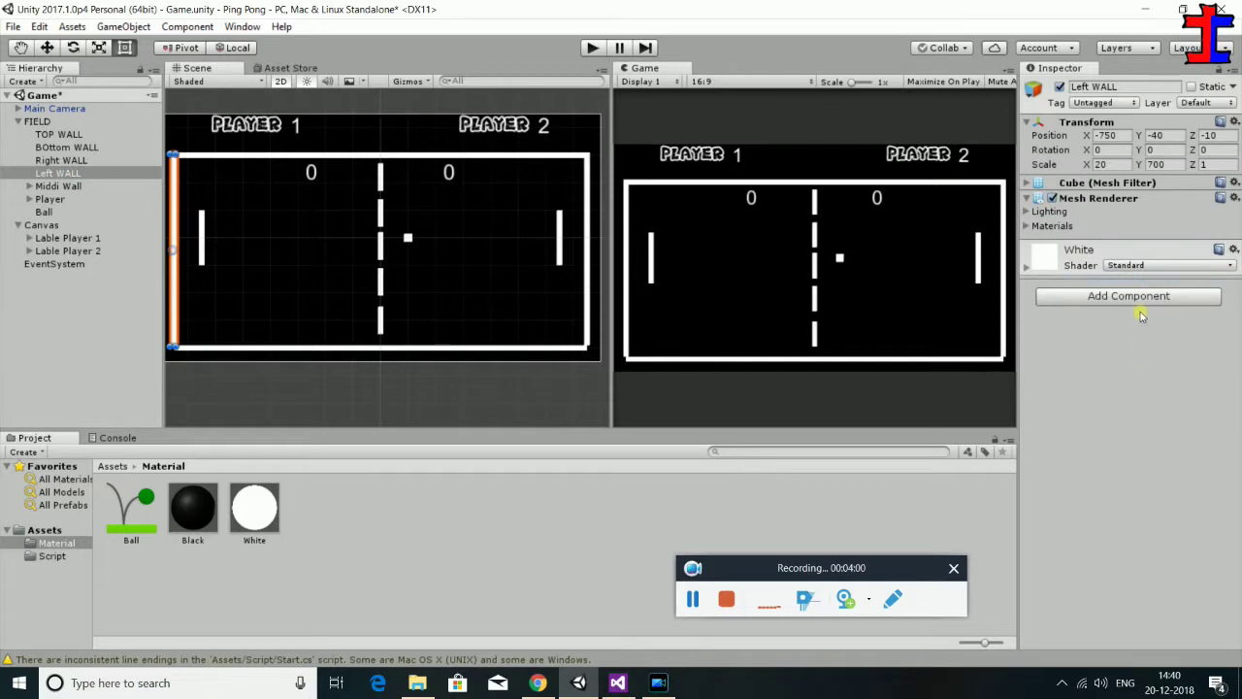
click(1142, 297)
click(1141, 408)
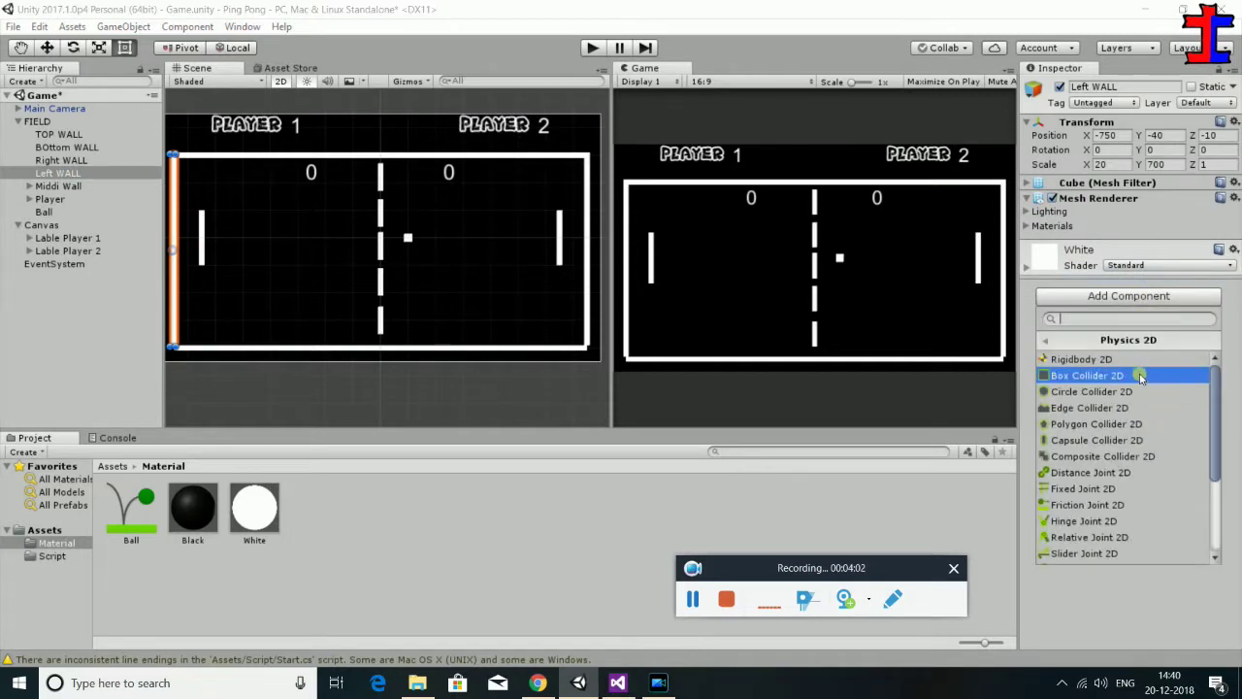
click(1142, 375)
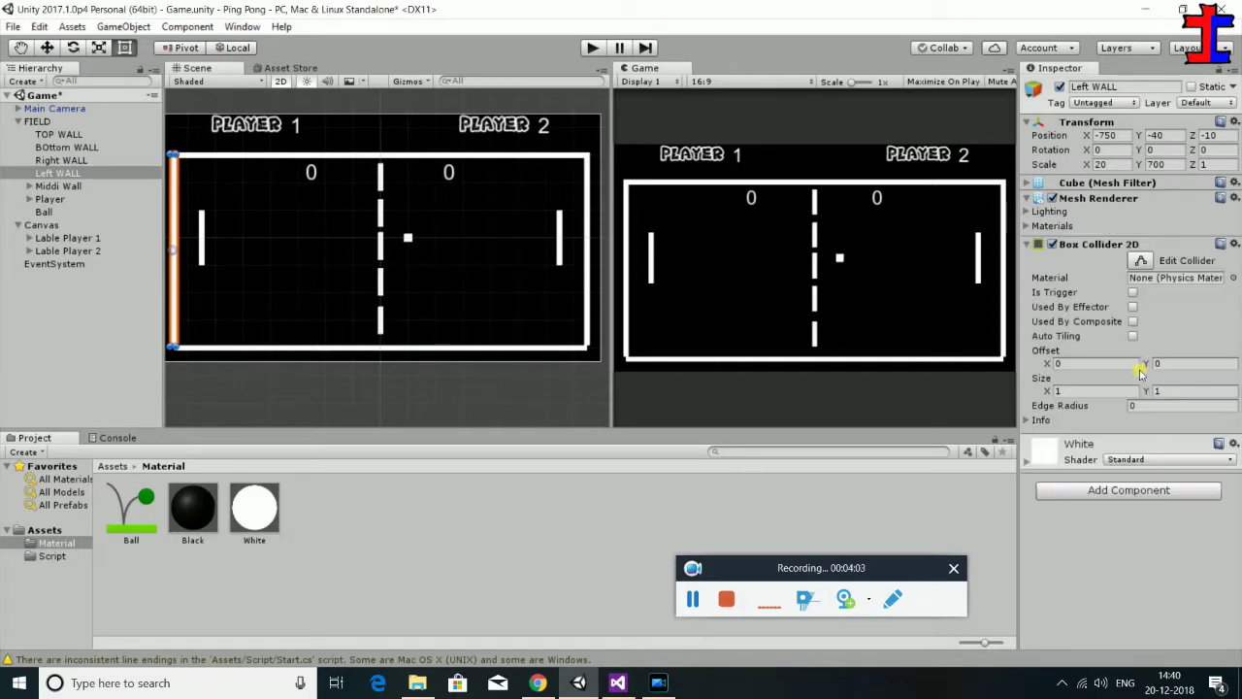
click(29, 199)
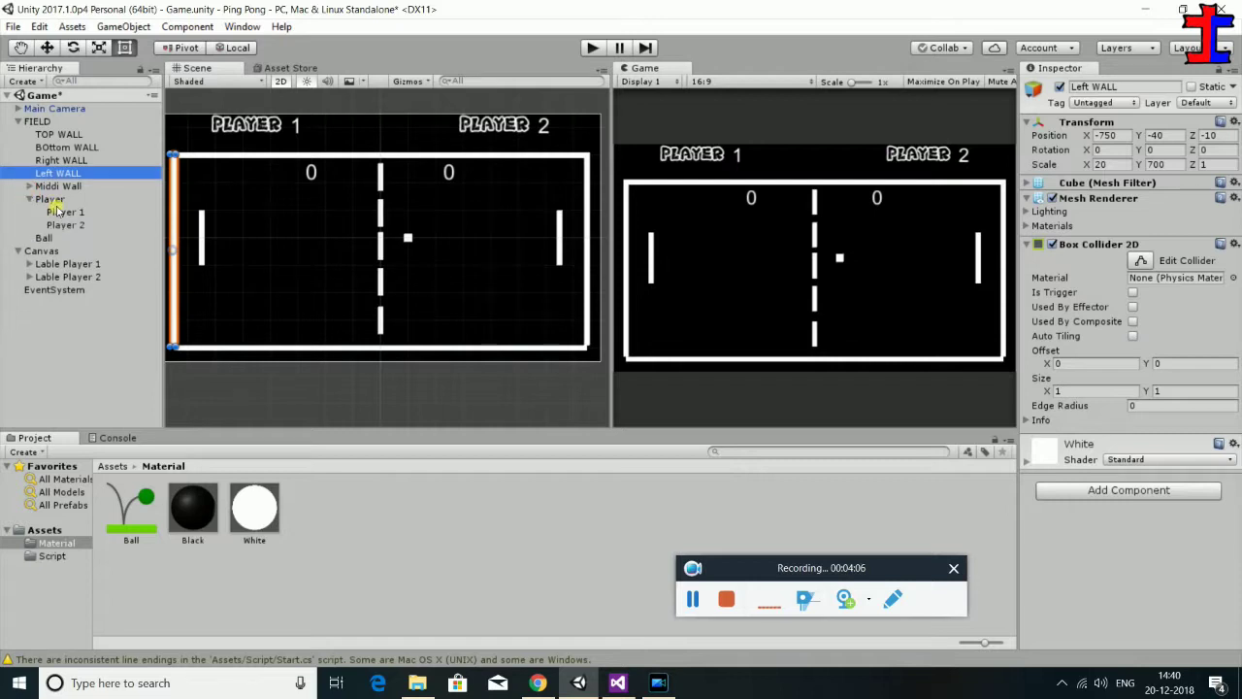
click(64, 212)
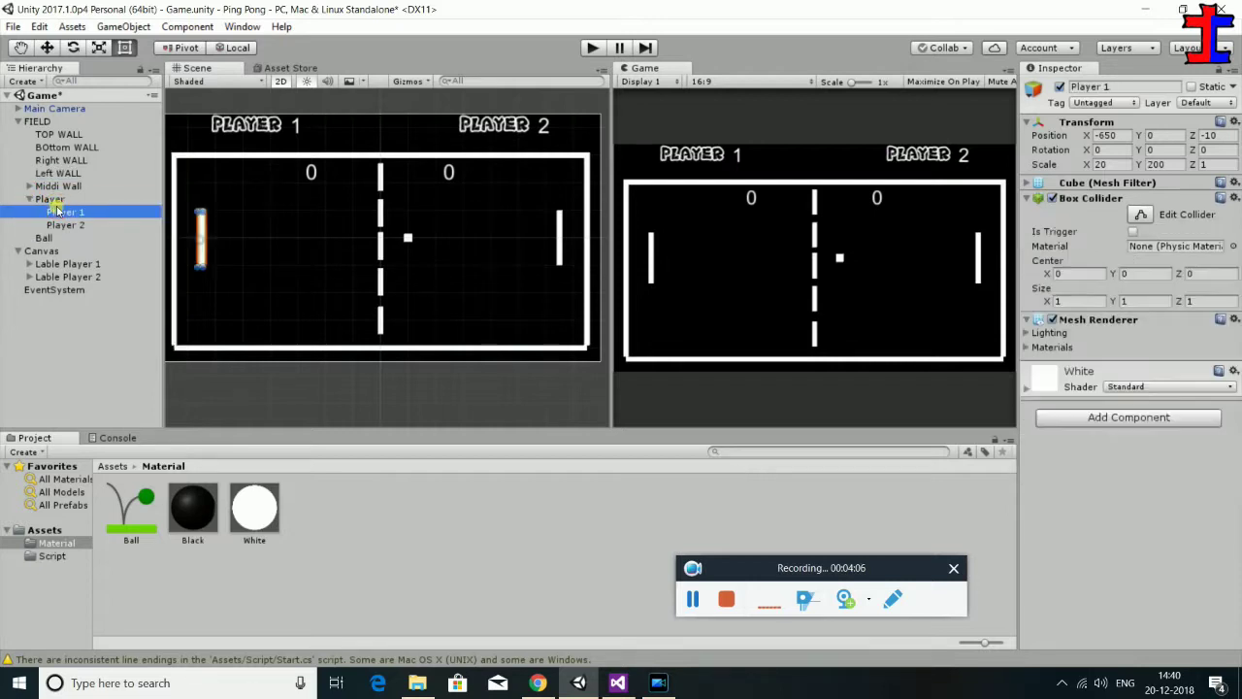
Replace Player 1's 3D Box Collider with a Box Collider 2D
click(1235, 199)
click(1168, 275)
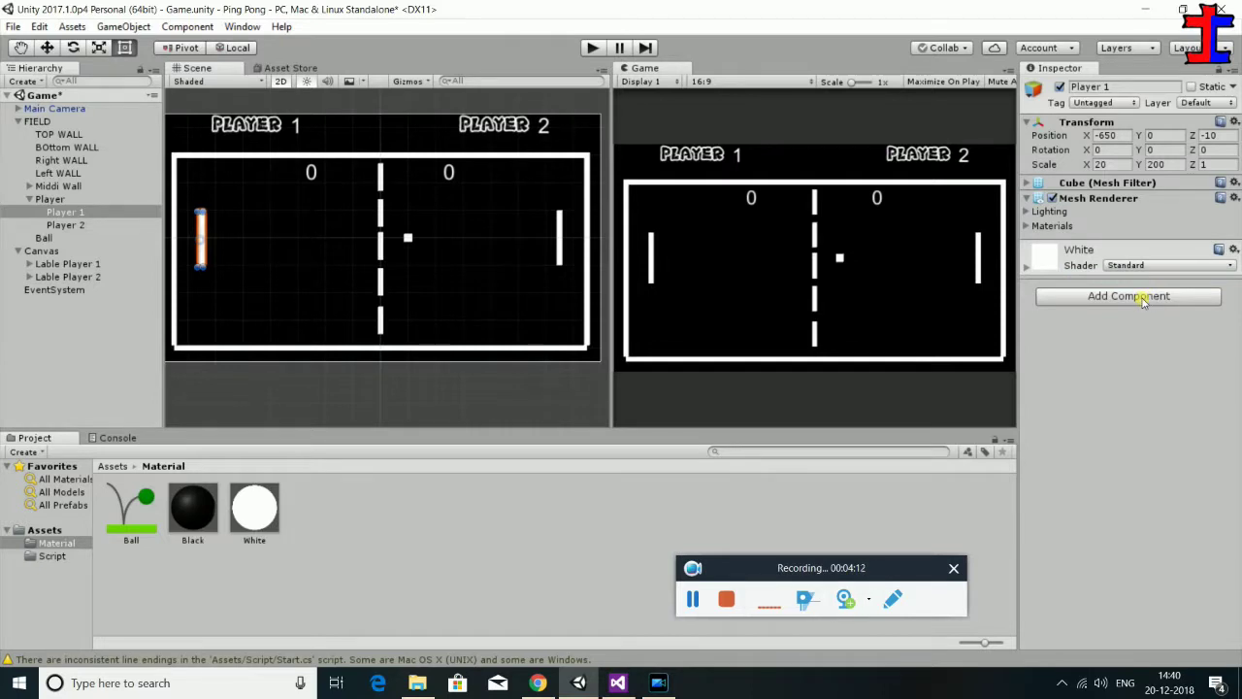
click(1144, 302)
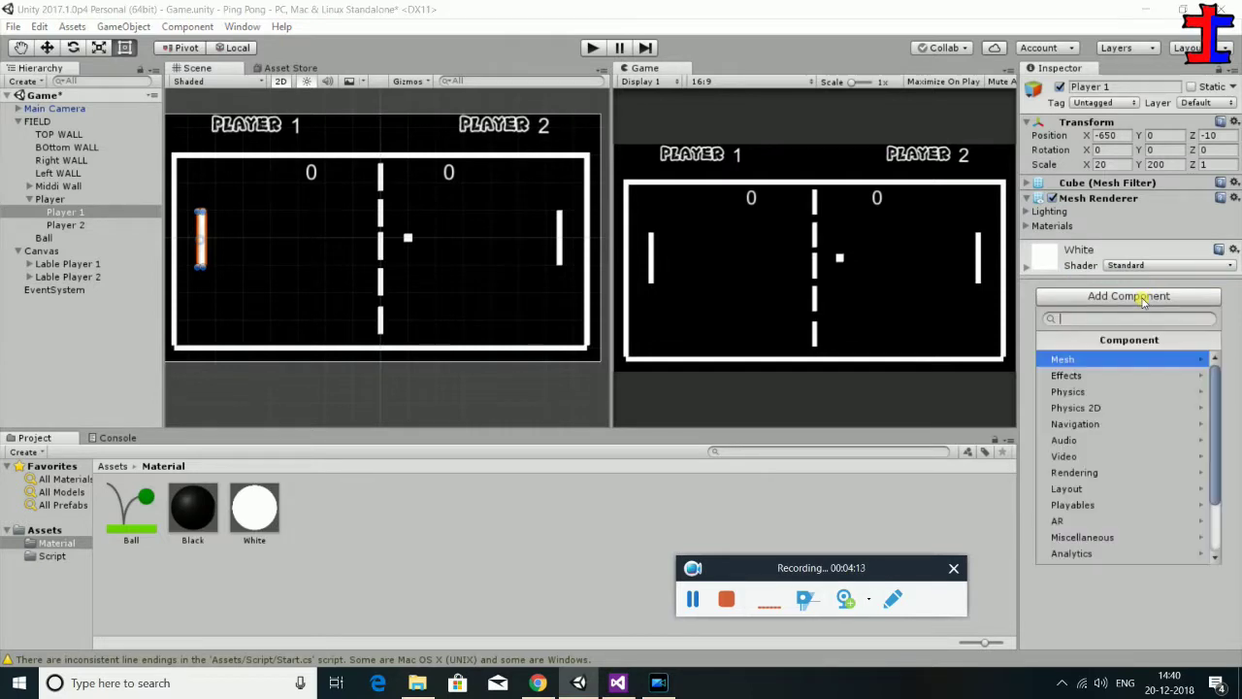
click(1109, 409)
click(1106, 370)
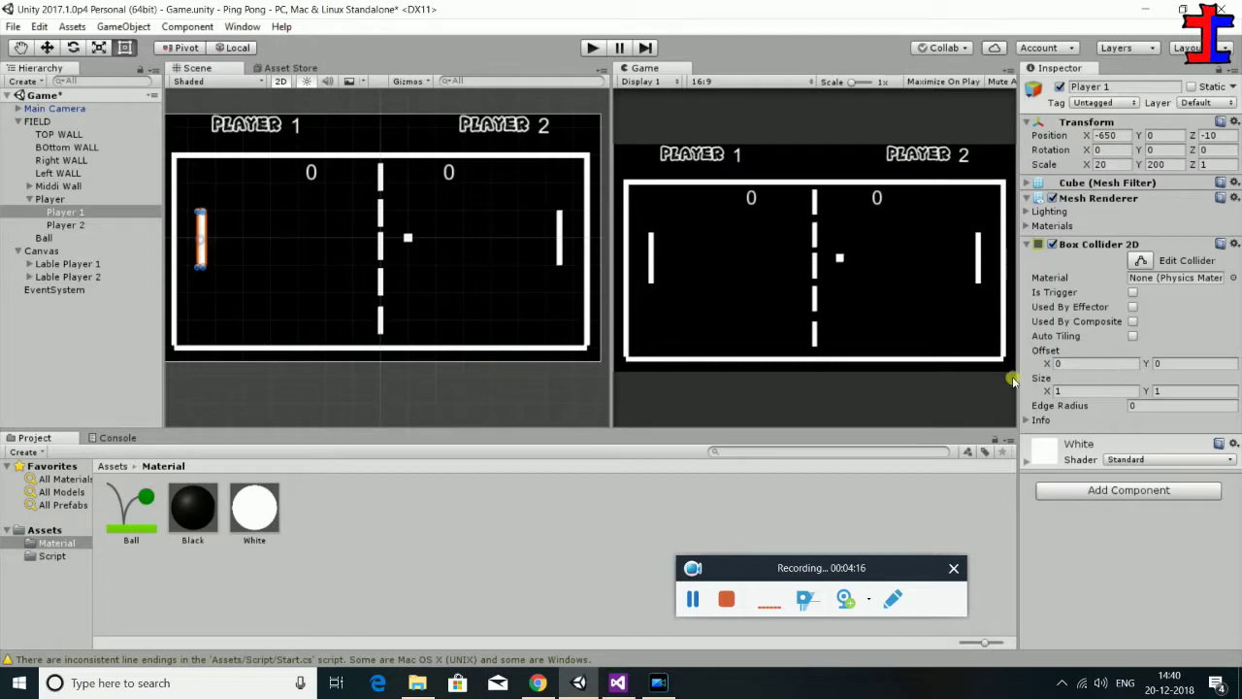
Replace Player 2's 3D Box Collider with a Box Collider 2D
click(58, 225)
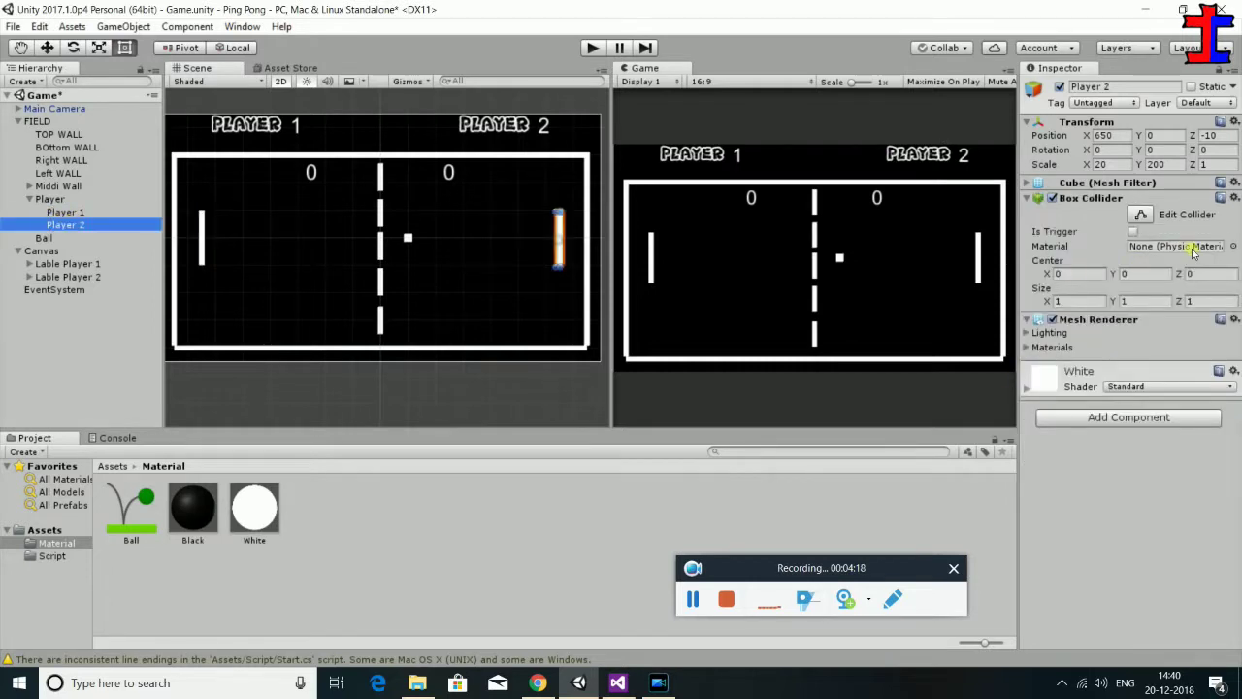
click(1235, 199)
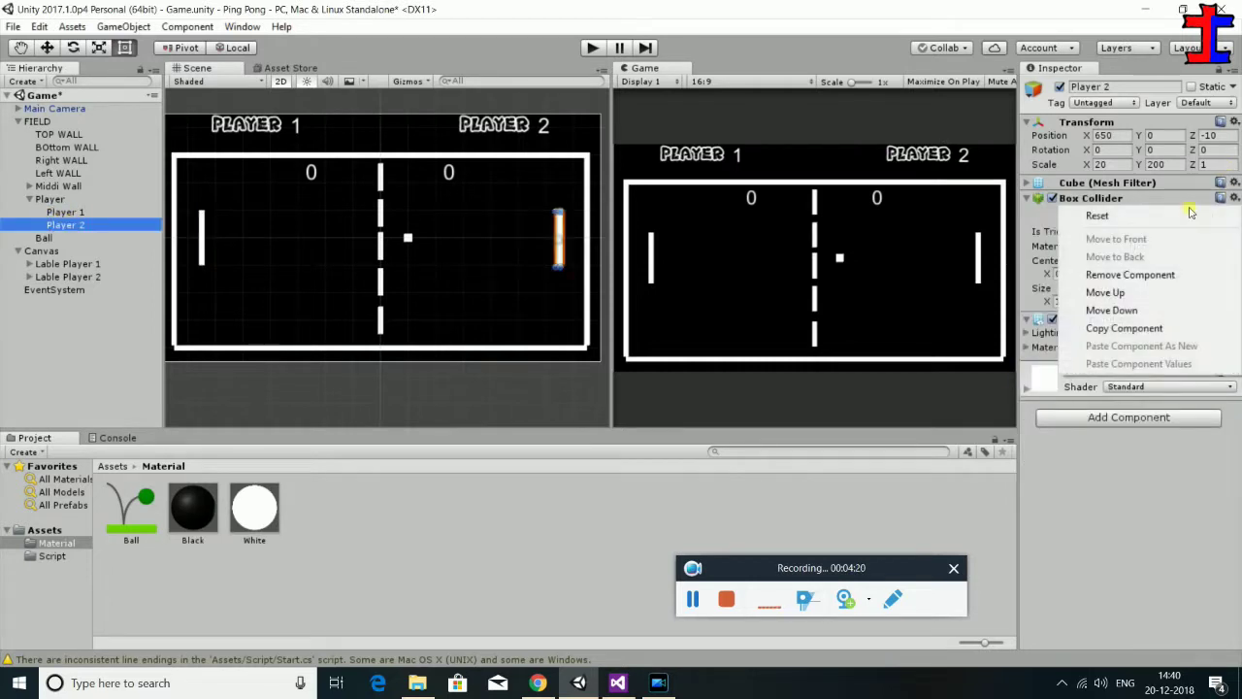
click(1140, 275)
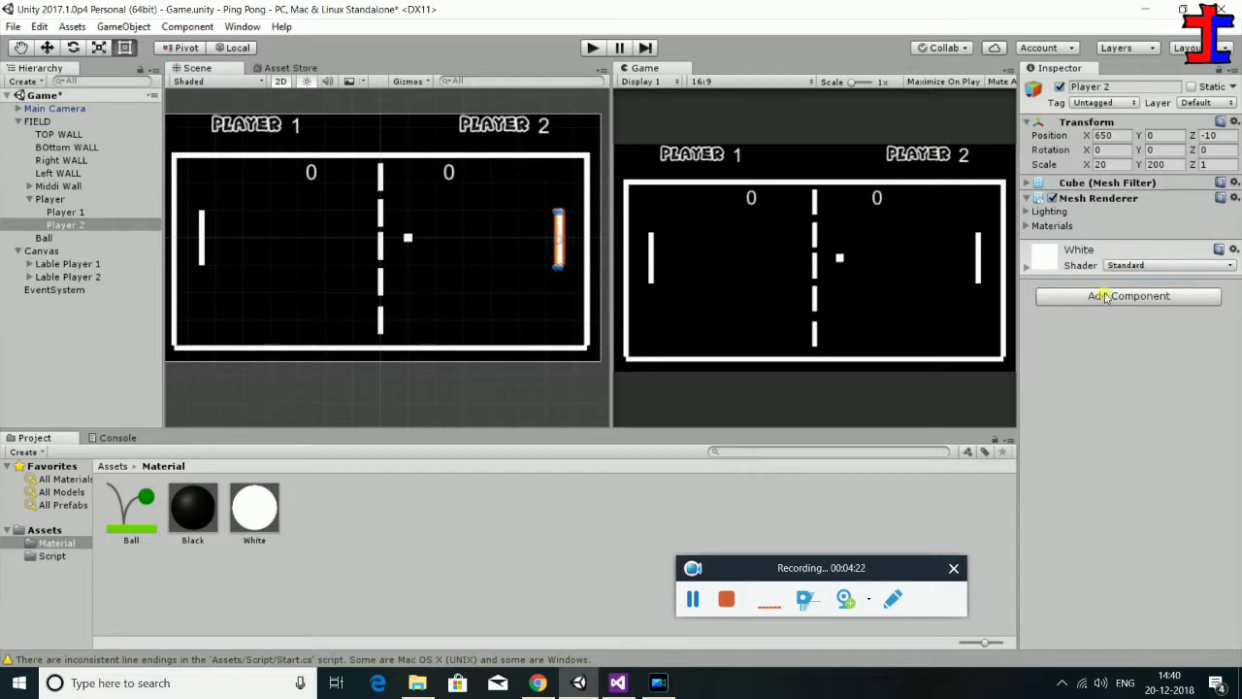
click(1104, 296)
click(1095, 405)
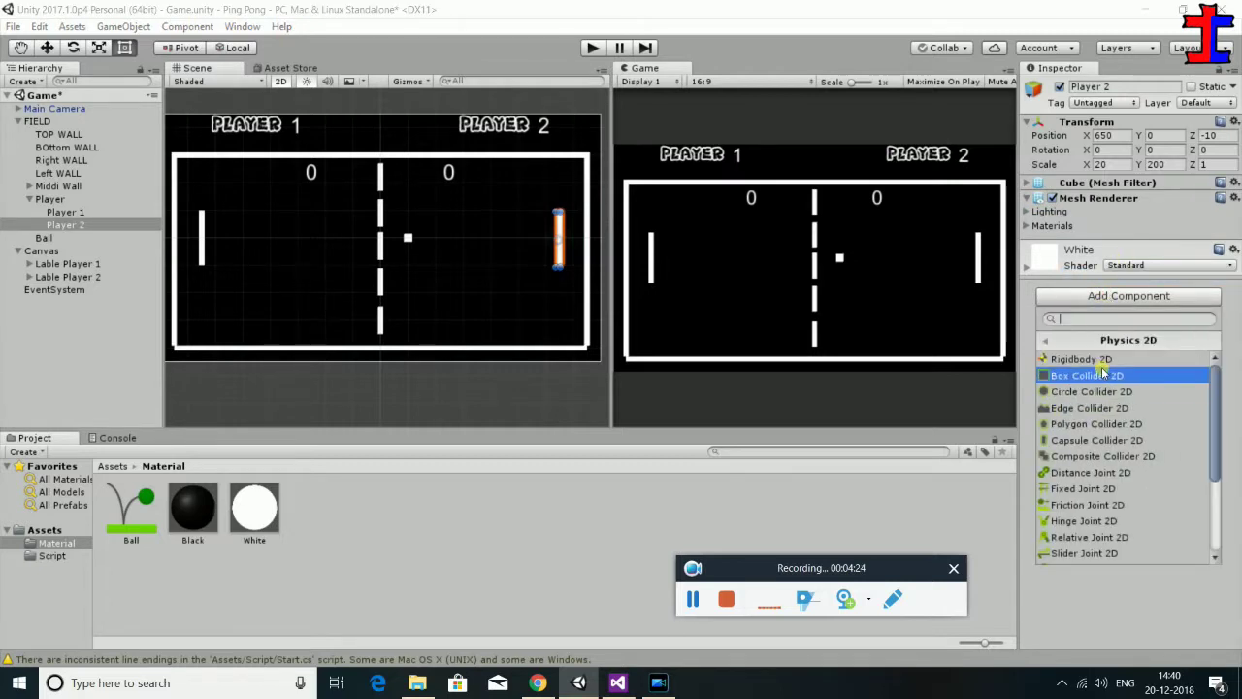
click(1087, 375)
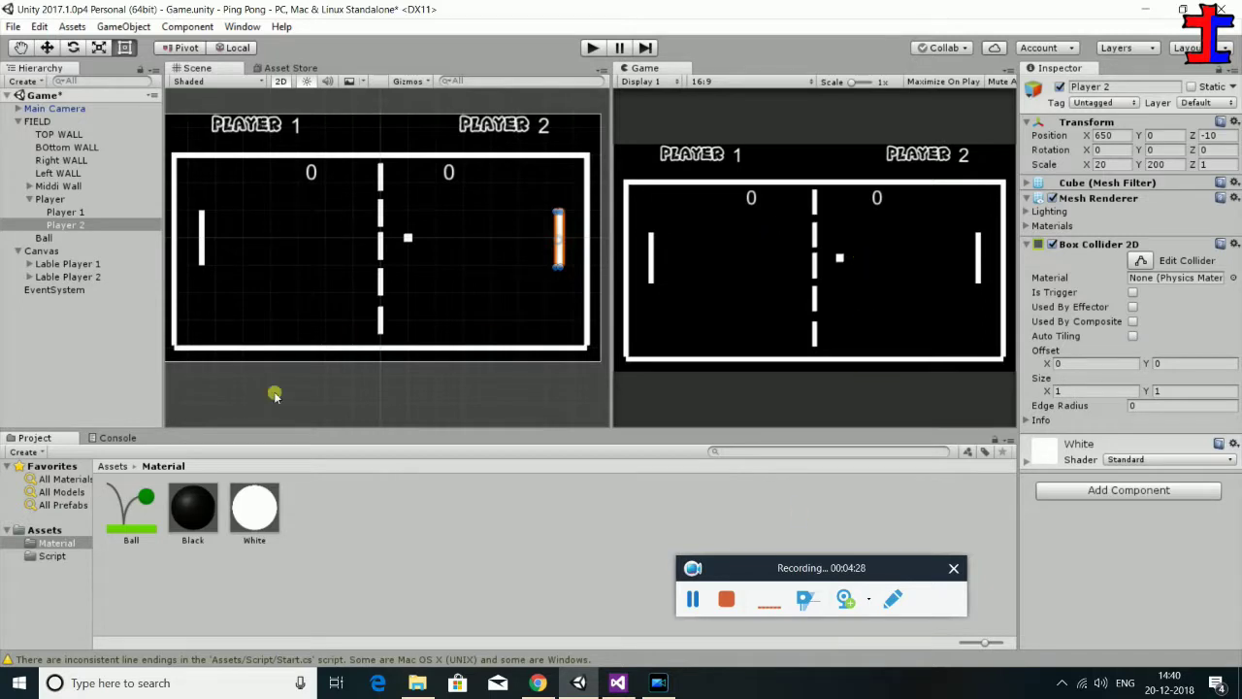
click(43, 239)
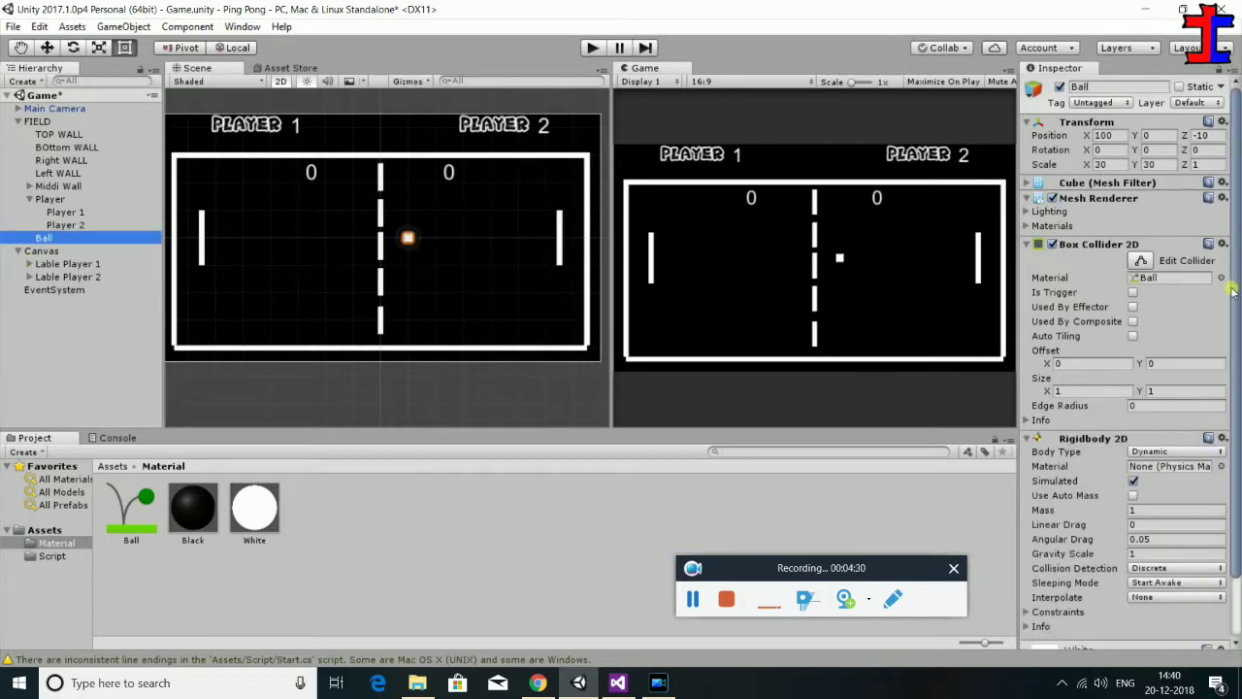
Set the Ball's Rigidbody 2D Gravity Scale to 100 and run a test play
scroll(1184, 407, down, 3)
click(1163, 497)
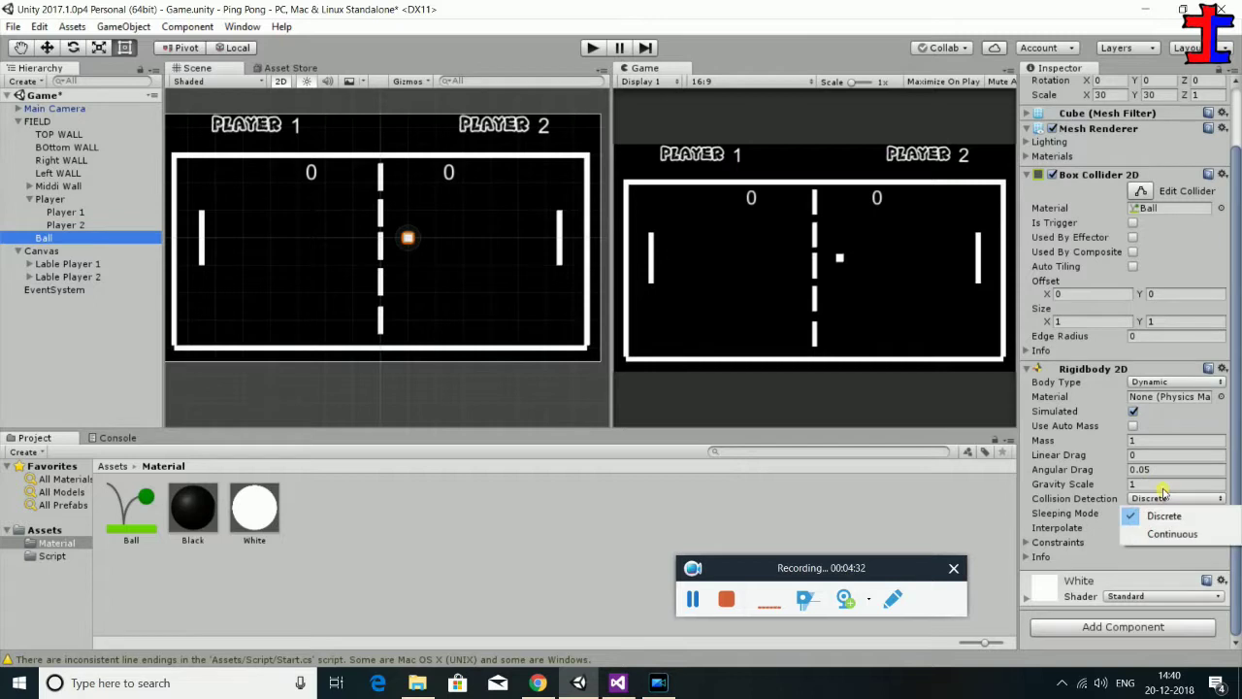
click(1164, 484)
text(100)
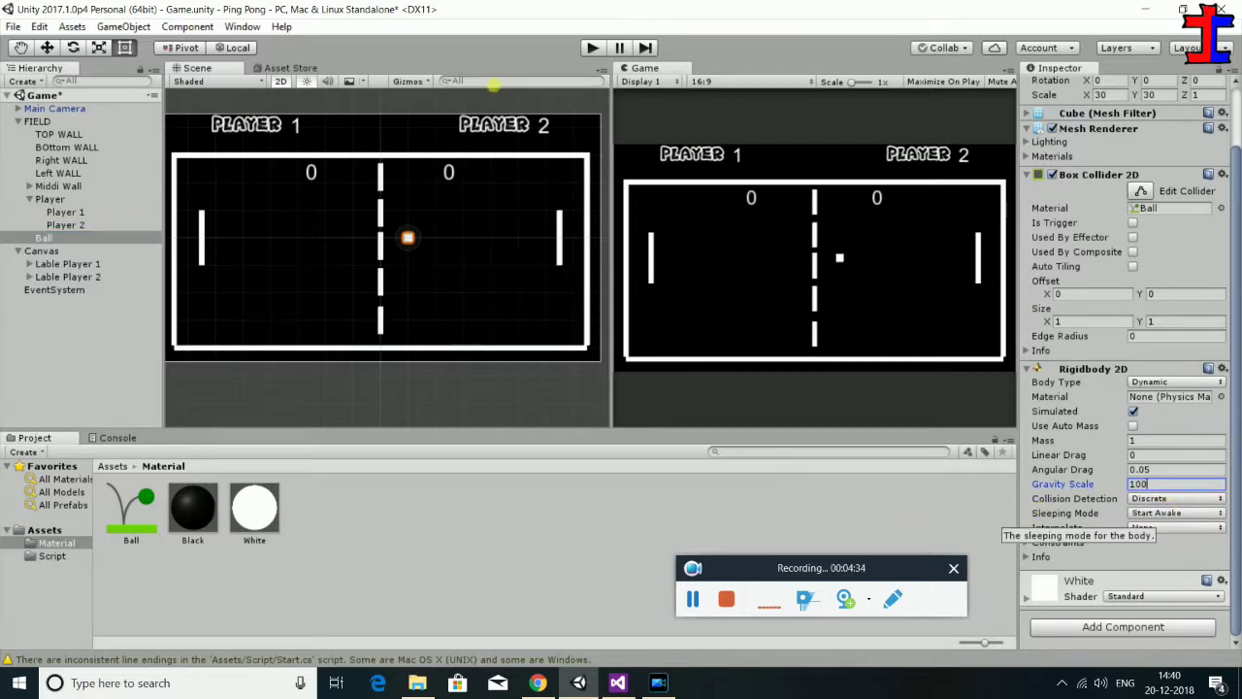
click(592, 47)
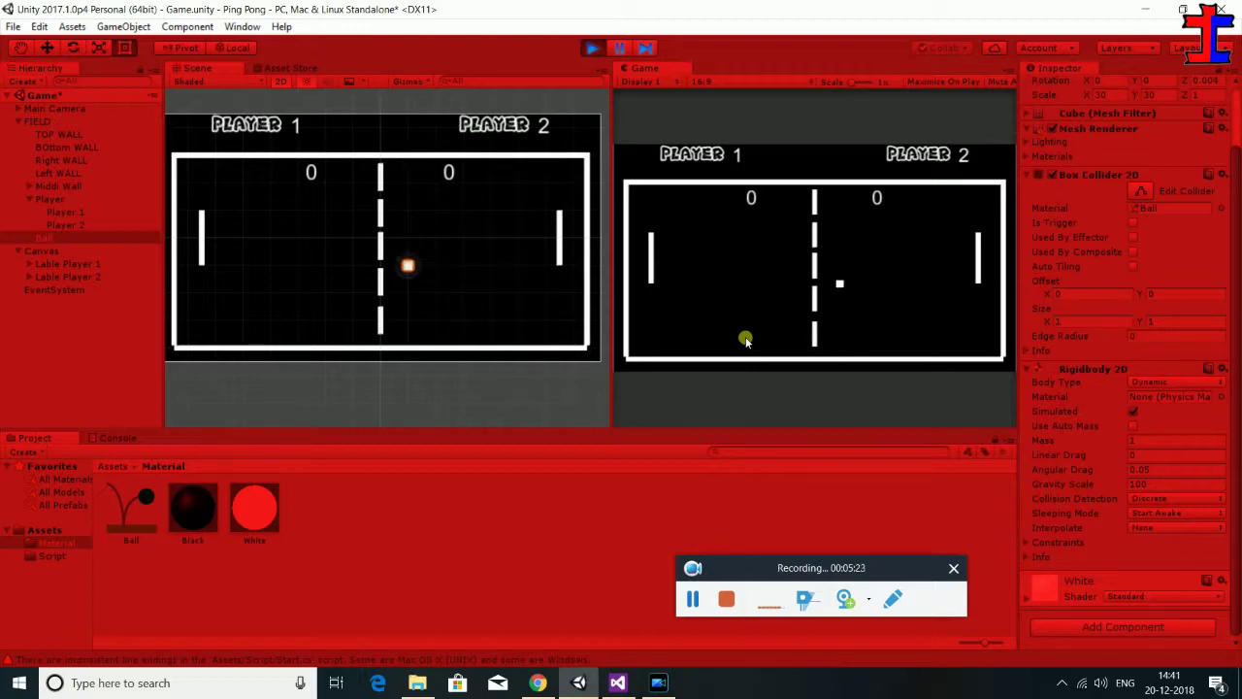
click(592, 48)
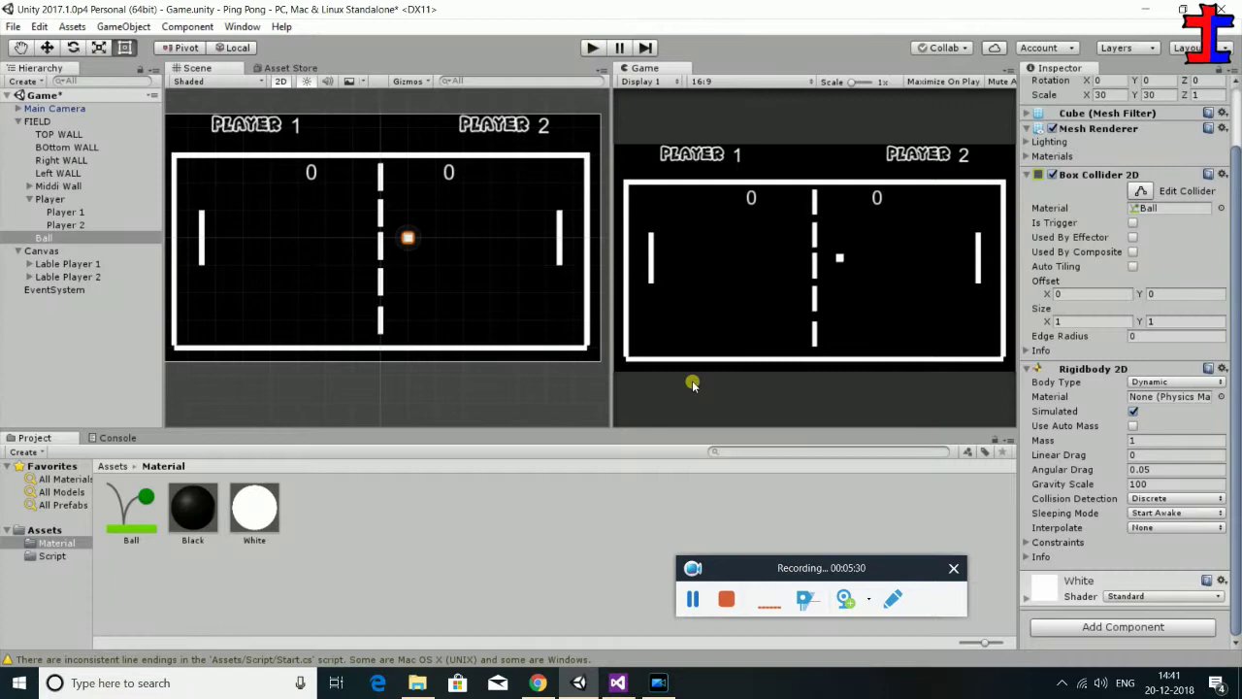
Inspect the Box Collider 2D on the right, left, bottom and top walls, then the Ball material
click(62, 160)
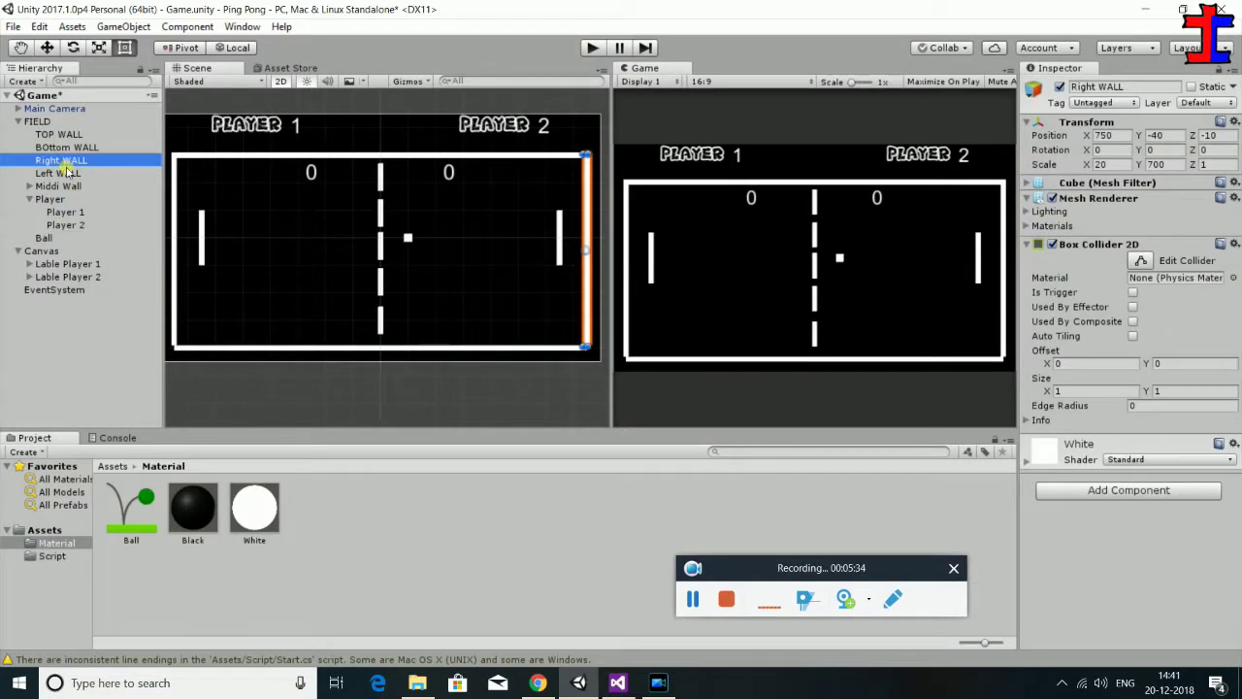
click(68, 171)
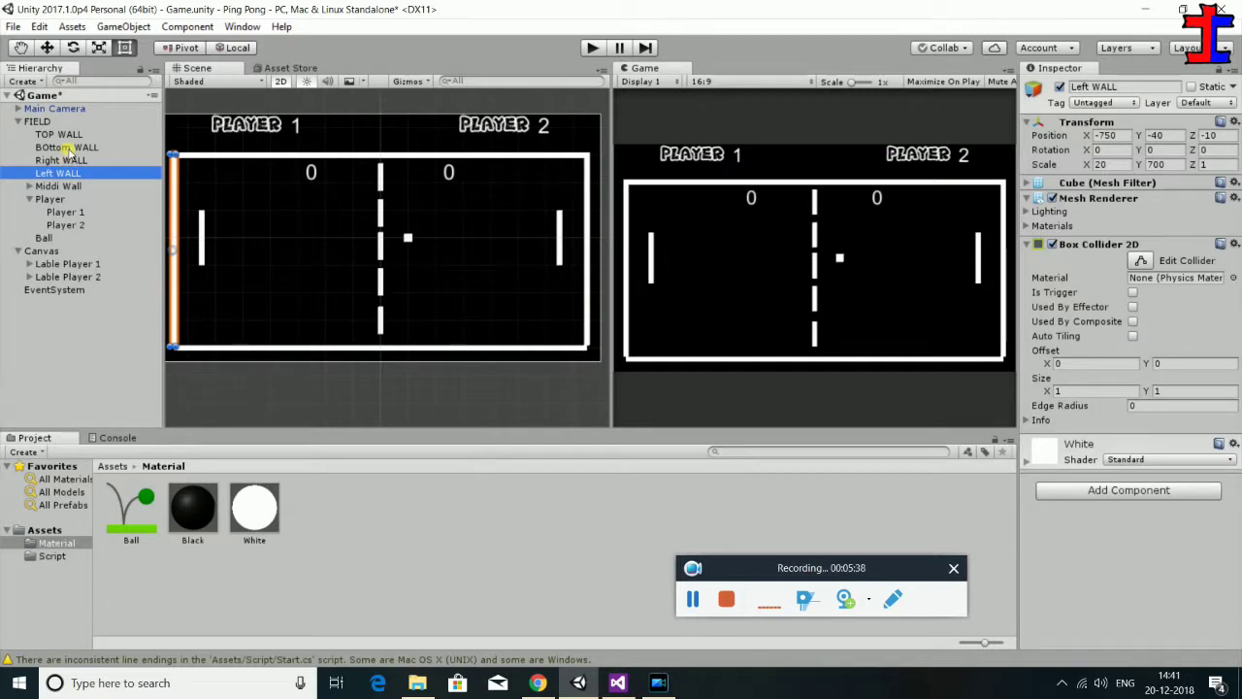
click(70, 149)
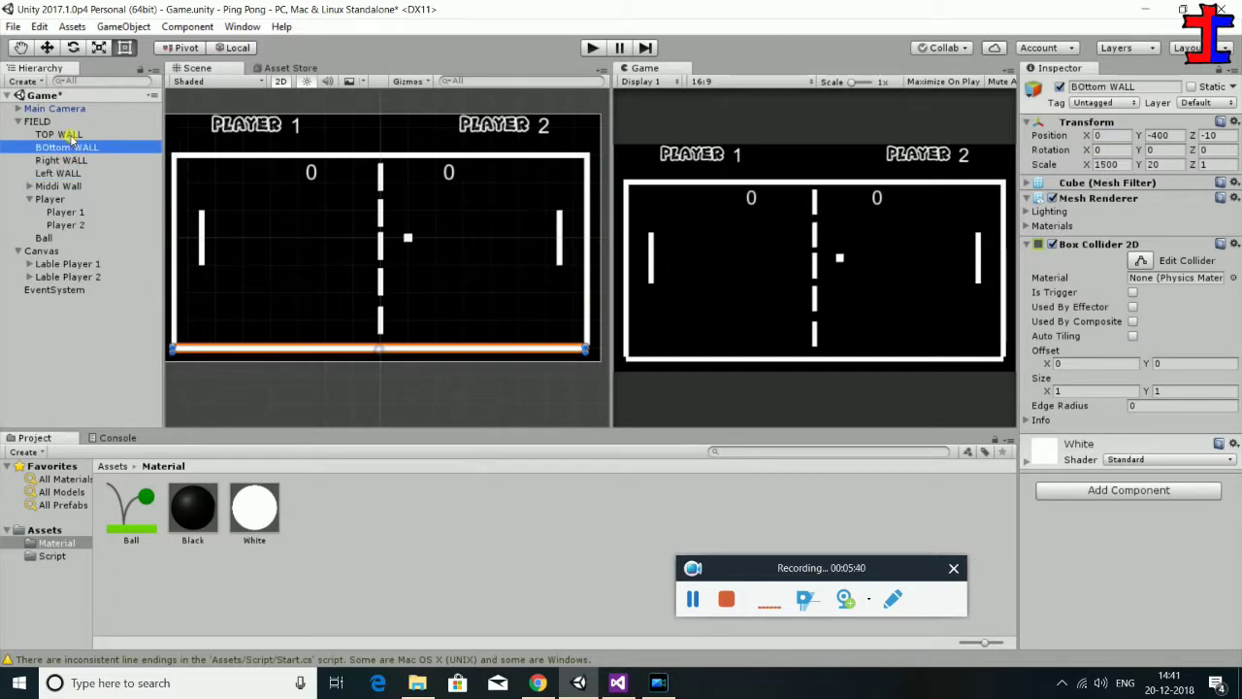
click(70, 136)
click(71, 147)
click(74, 161)
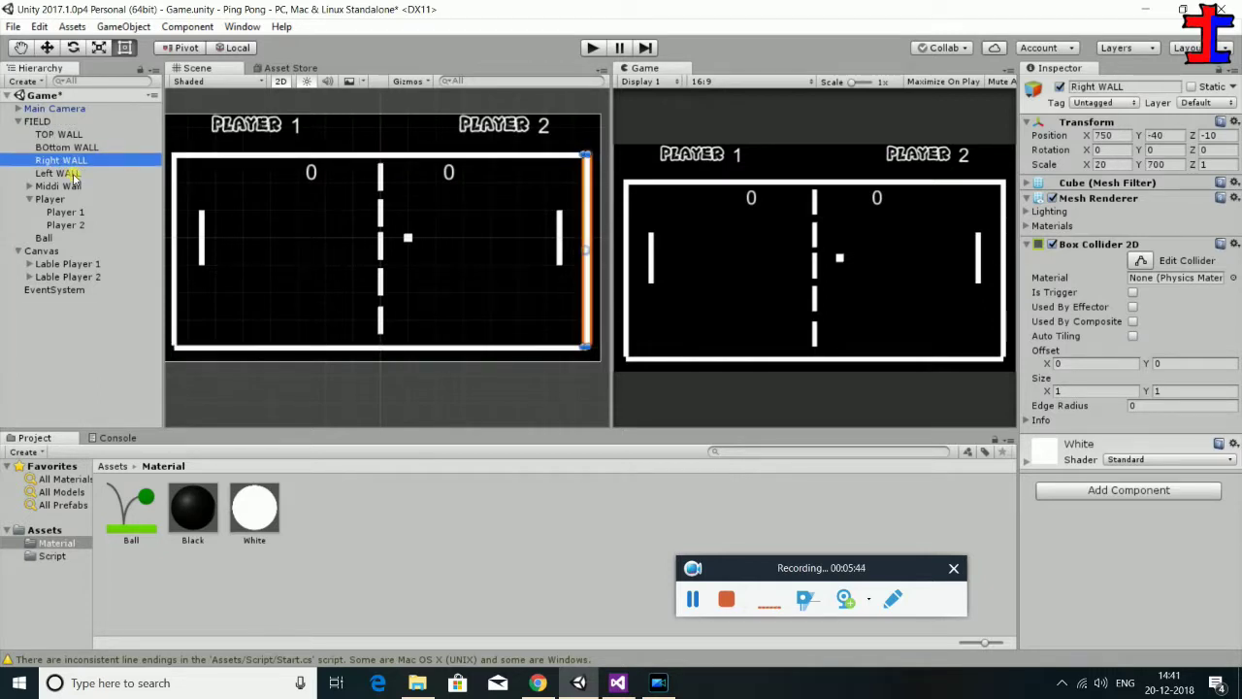
click(72, 136)
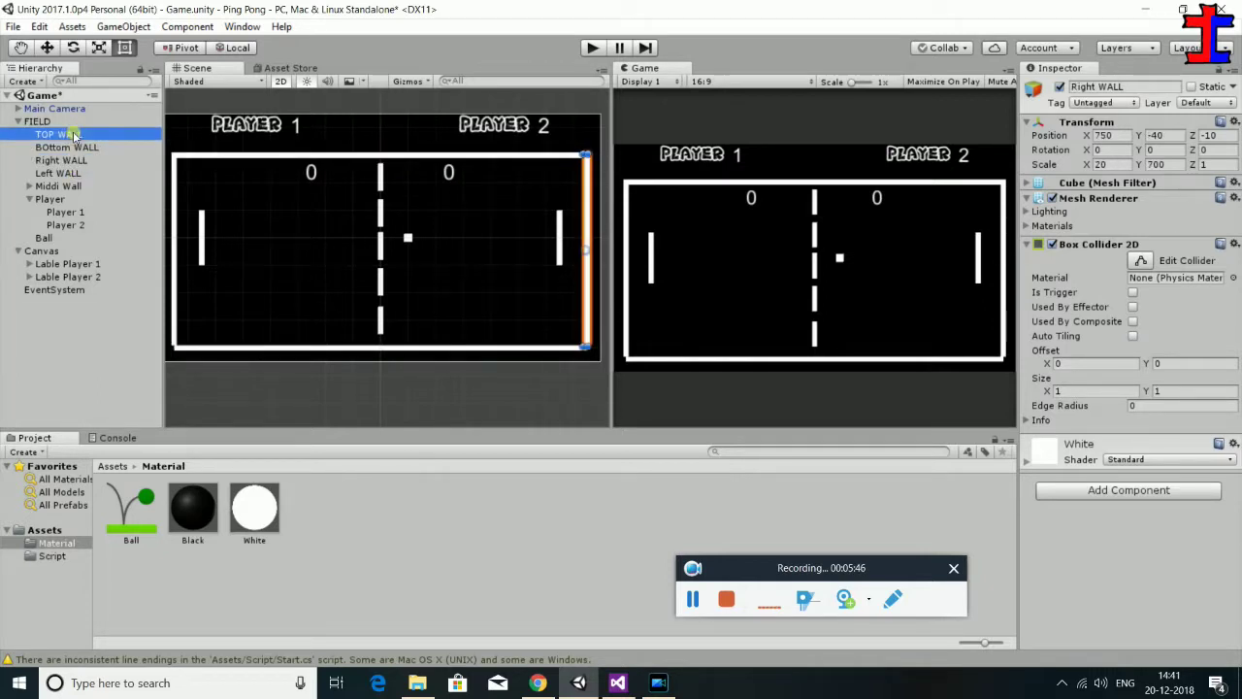
click(72, 148)
click(75, 162)
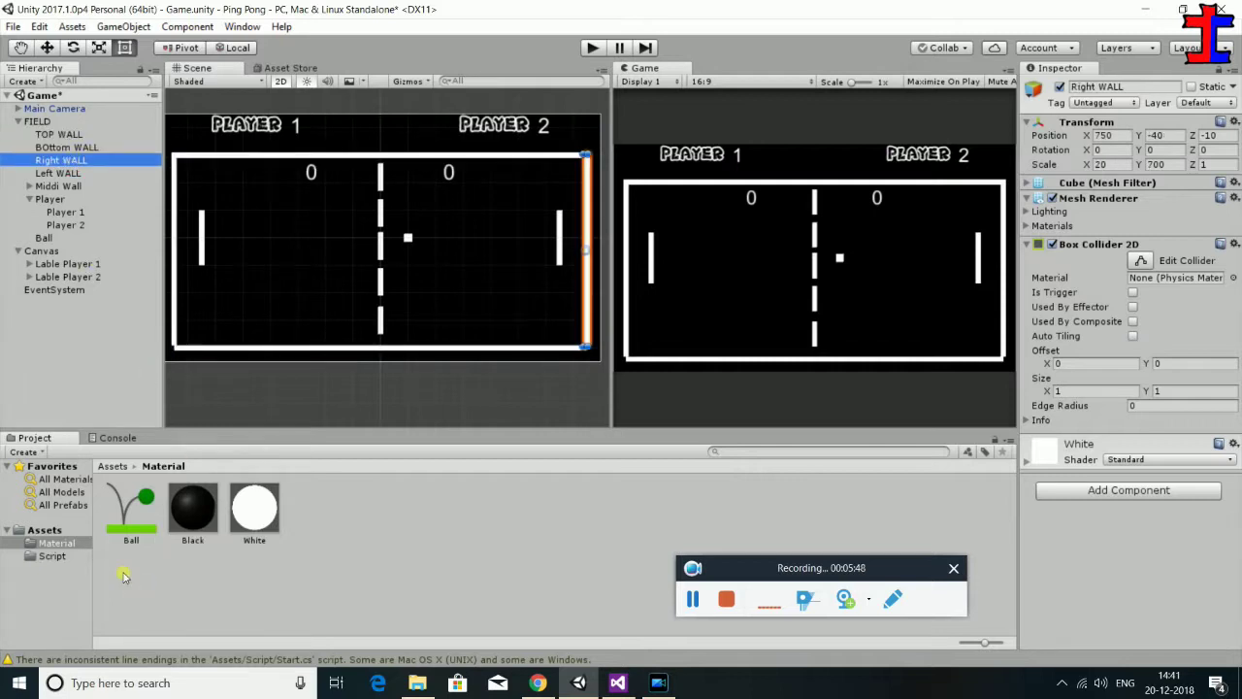
click(128, 524)
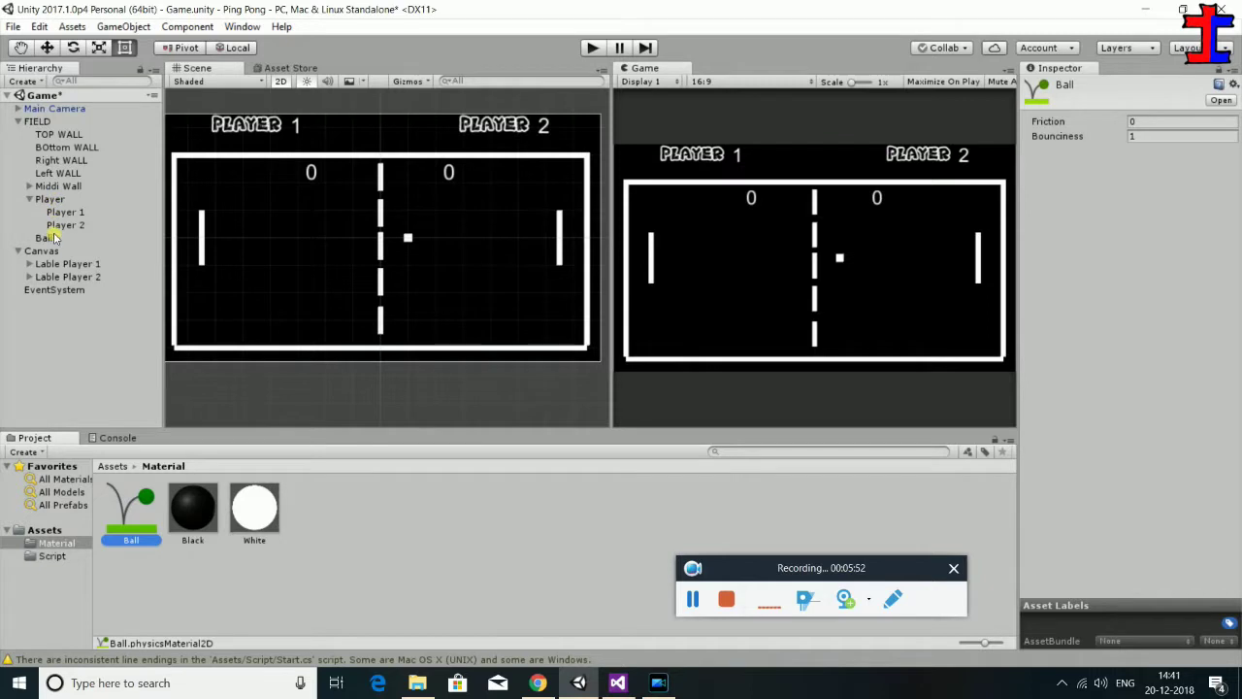
click(52, 238)
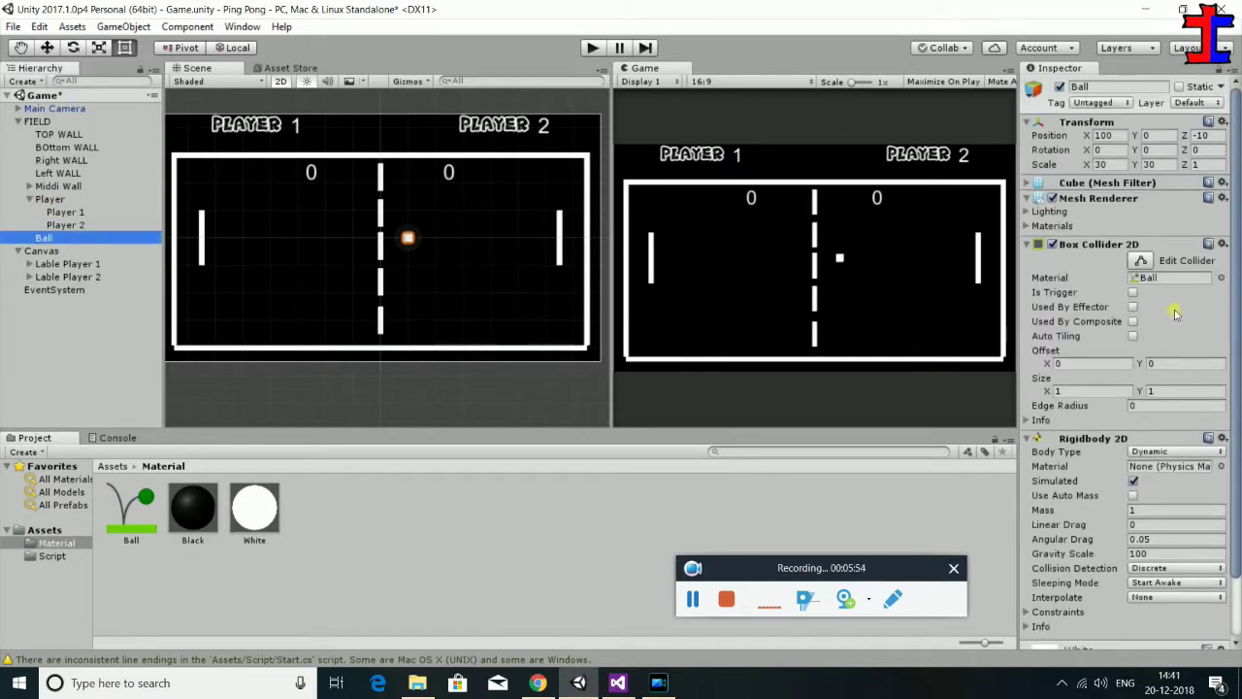
scroll(1130, 419, down, 2)
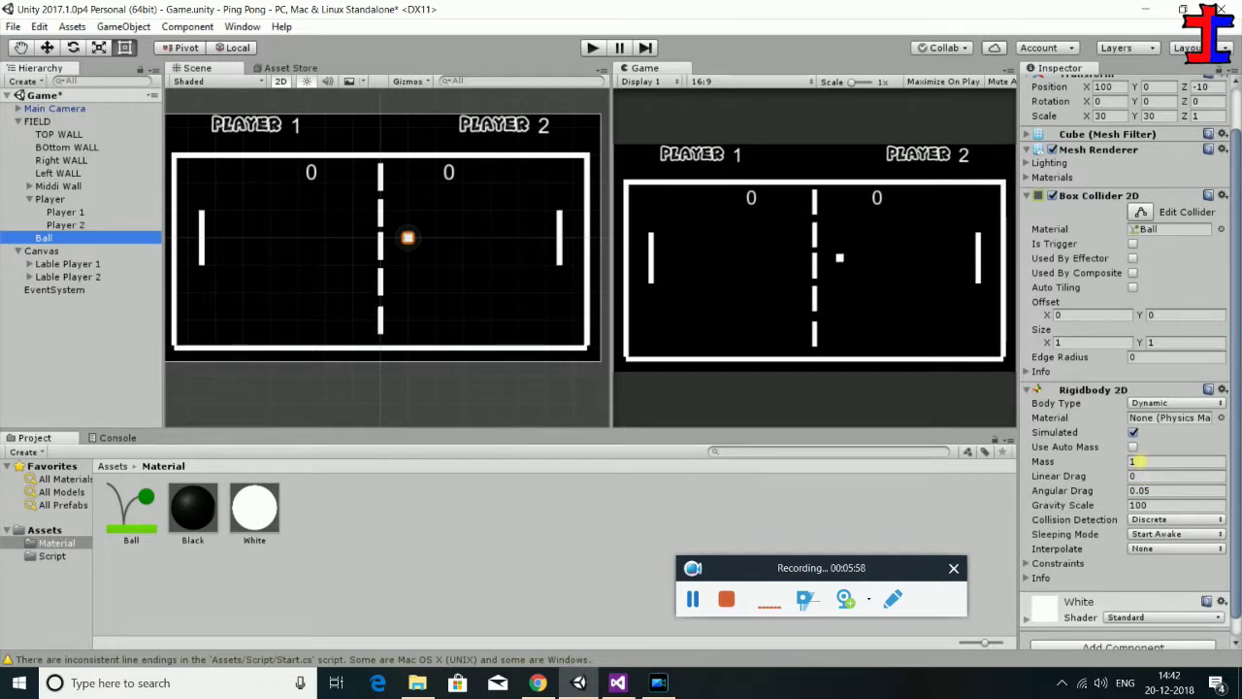
click(1134, 433)
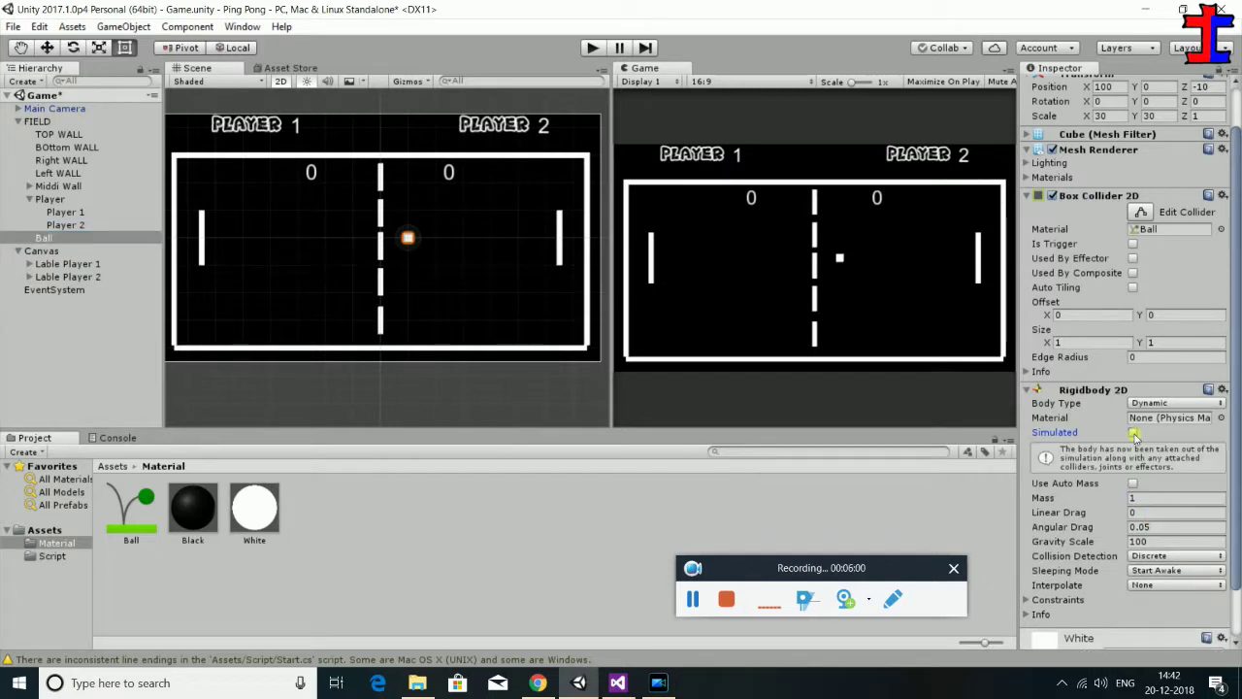
click(1134, 432)
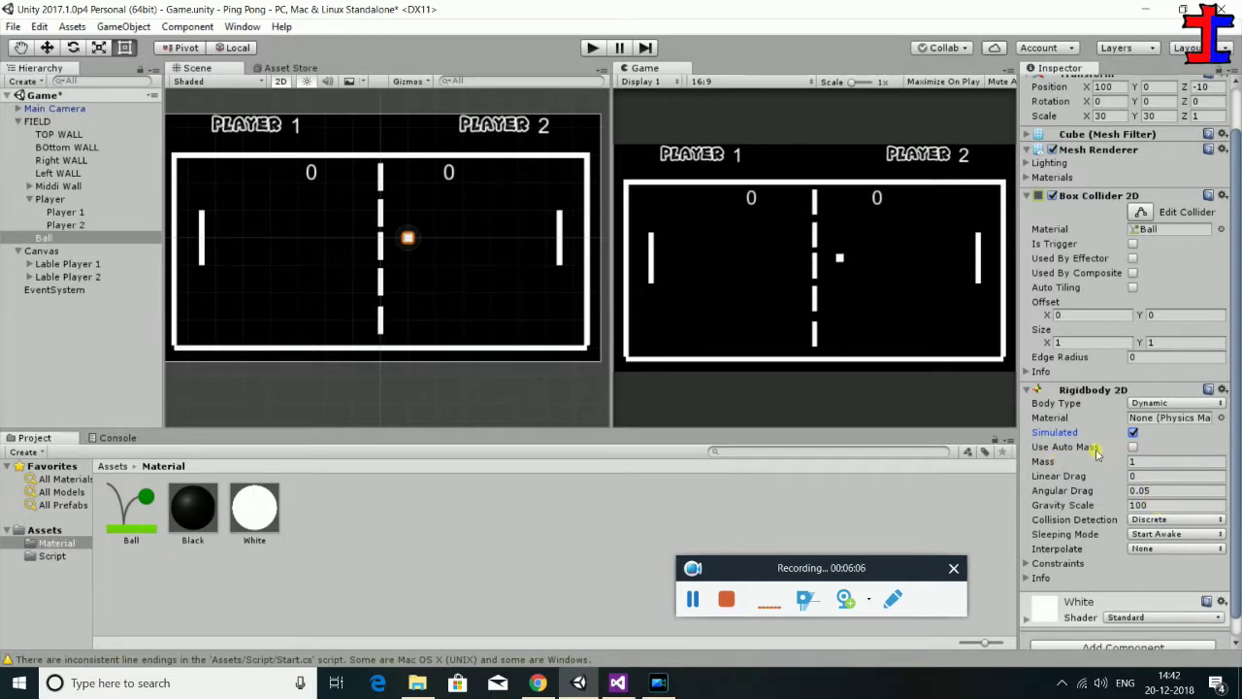
scroll(1098, 454, down, 1)
scroll(1098, 456, up, 2)
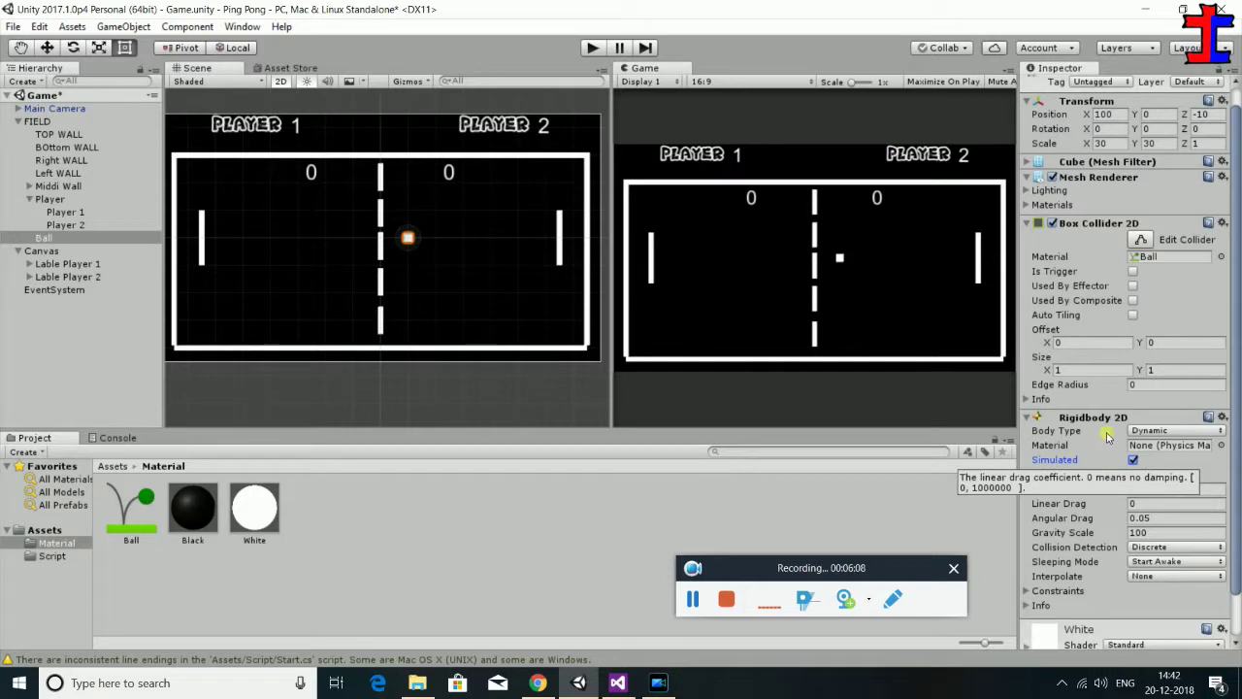
click(1027, 400)
click(1027, 400)
click(140, 512)
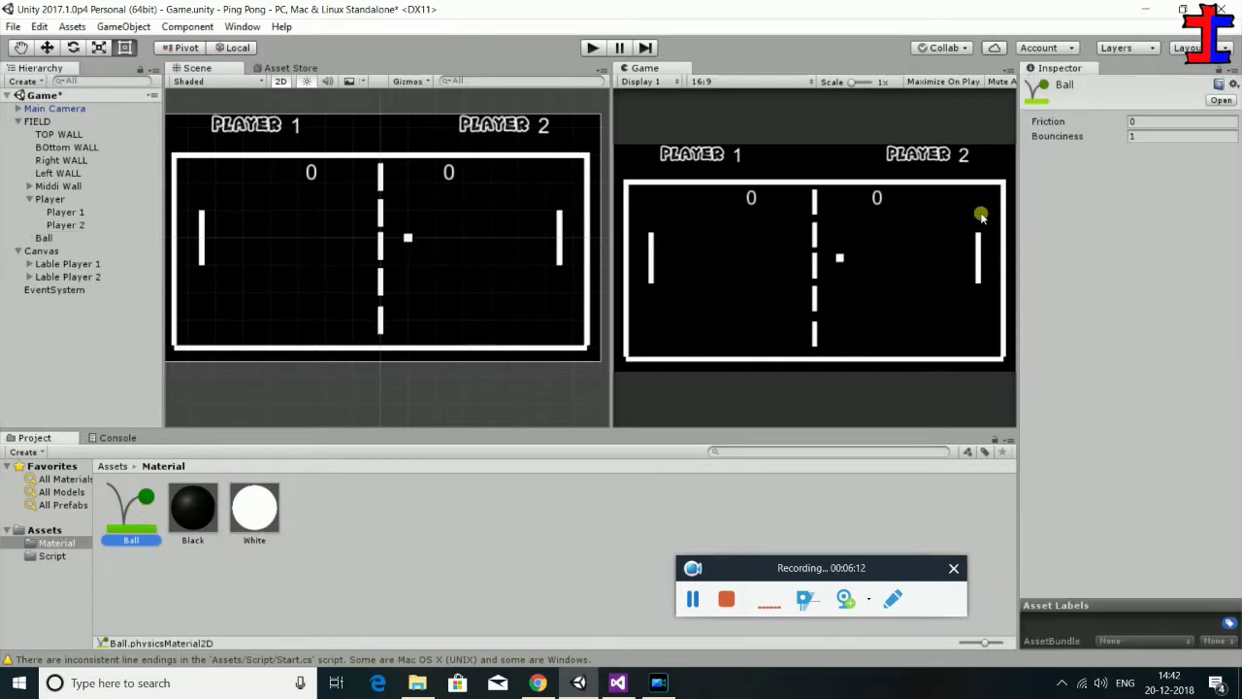
Set the Ball material's Bounciness to 0.8 and Friction to 0.5, then play to test
click(1163, 140)
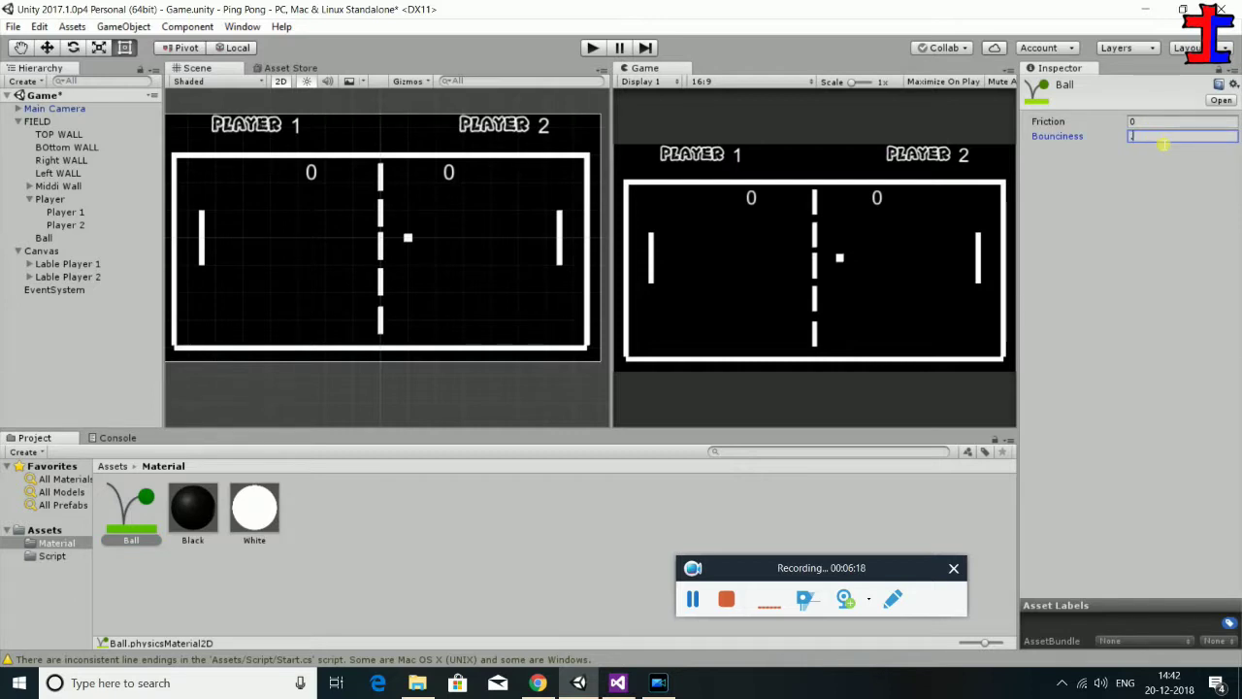
text(.8)
click(1175, 124)
text(.5)
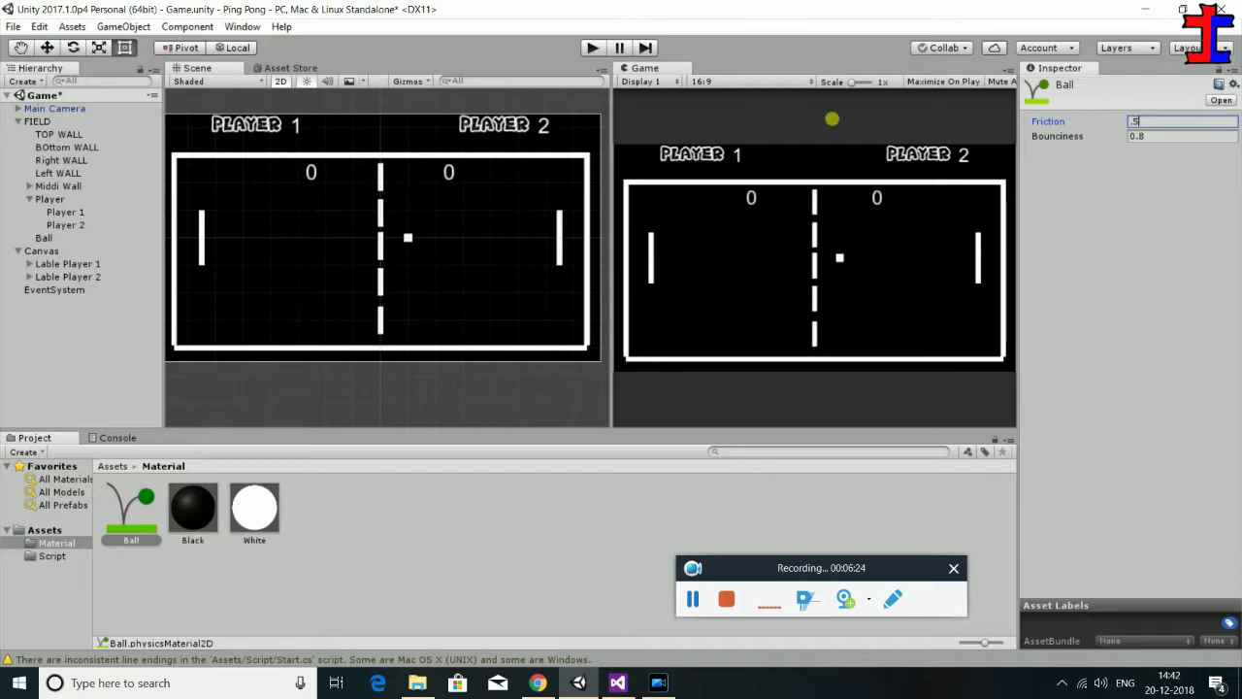
click(590, 48)
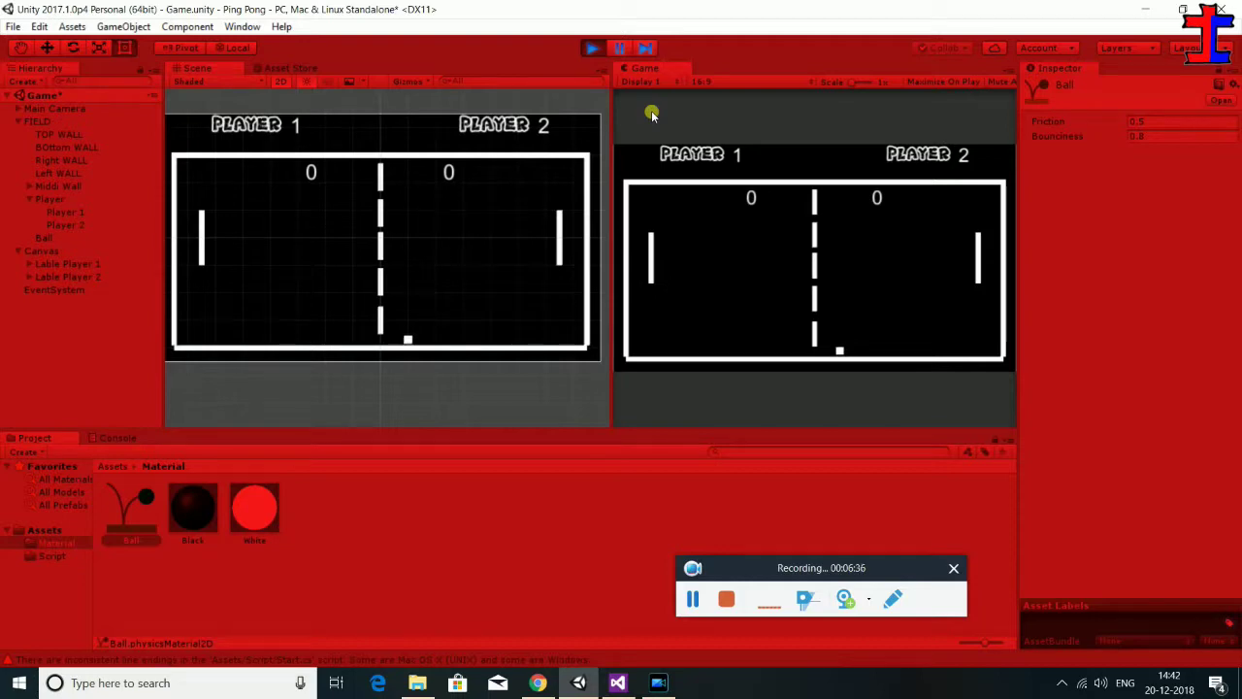
Stop the game, set the Ball material's Friction to 0, and test-run it
click(590, 49)
click(1157, 125)
text(0)
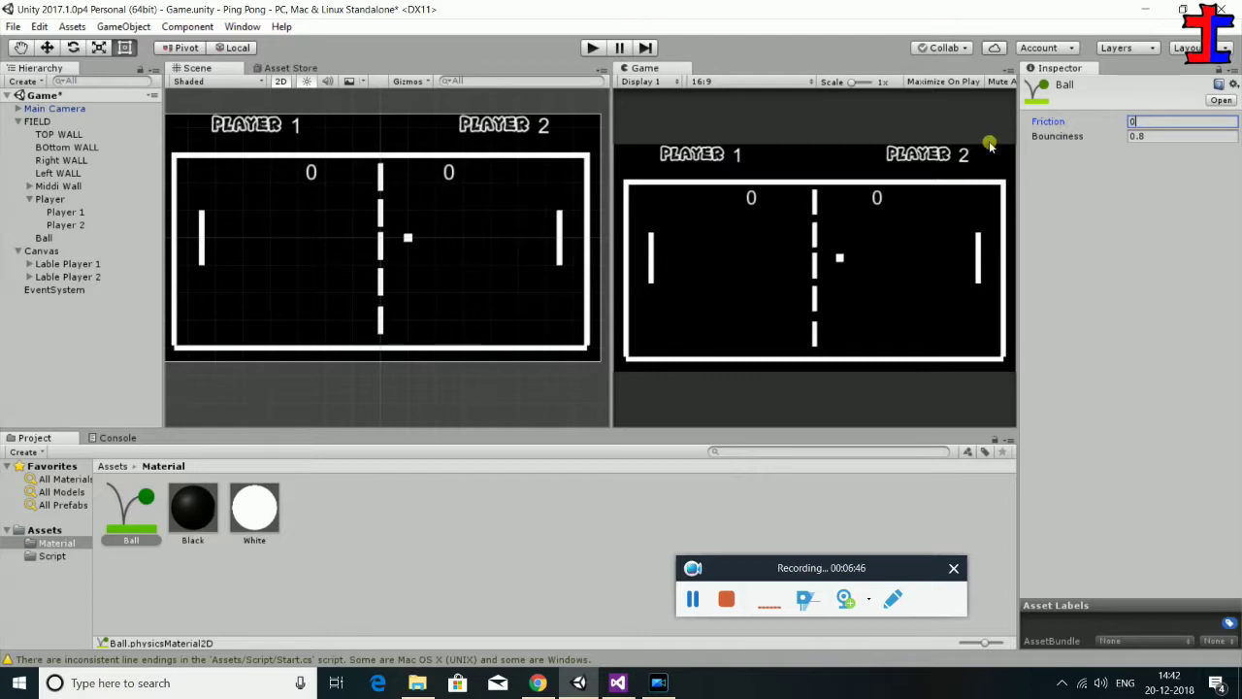
click(592, 48)
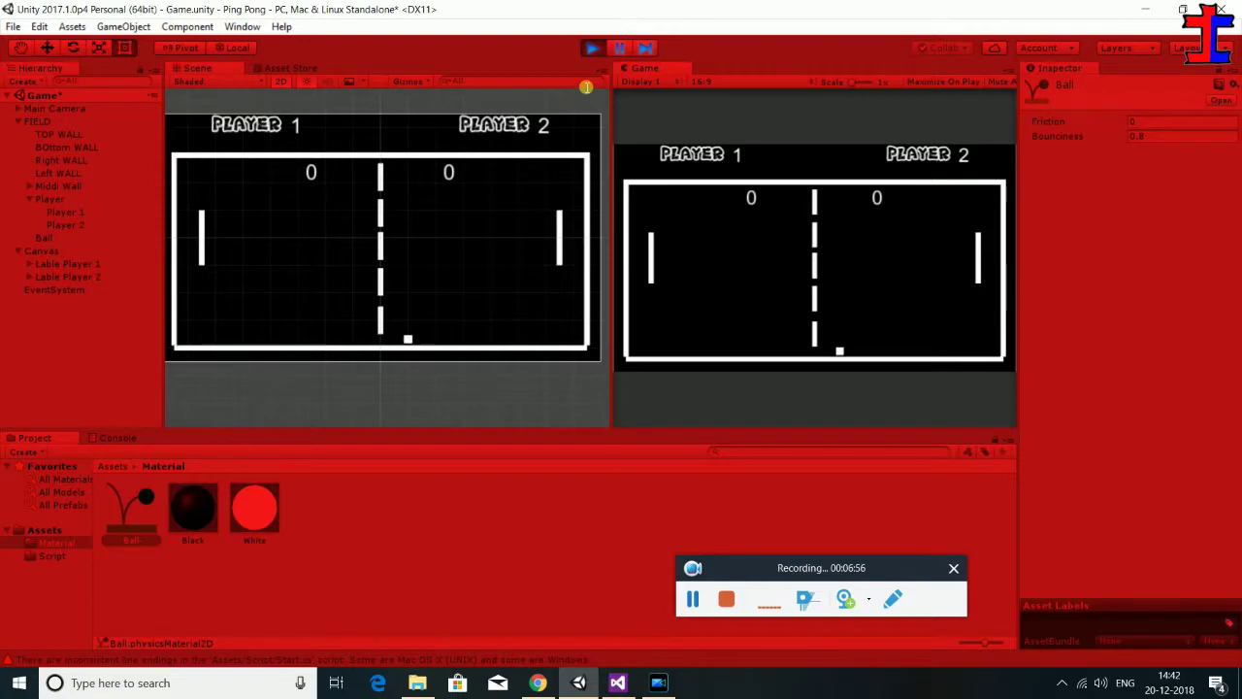
click(591, 47)
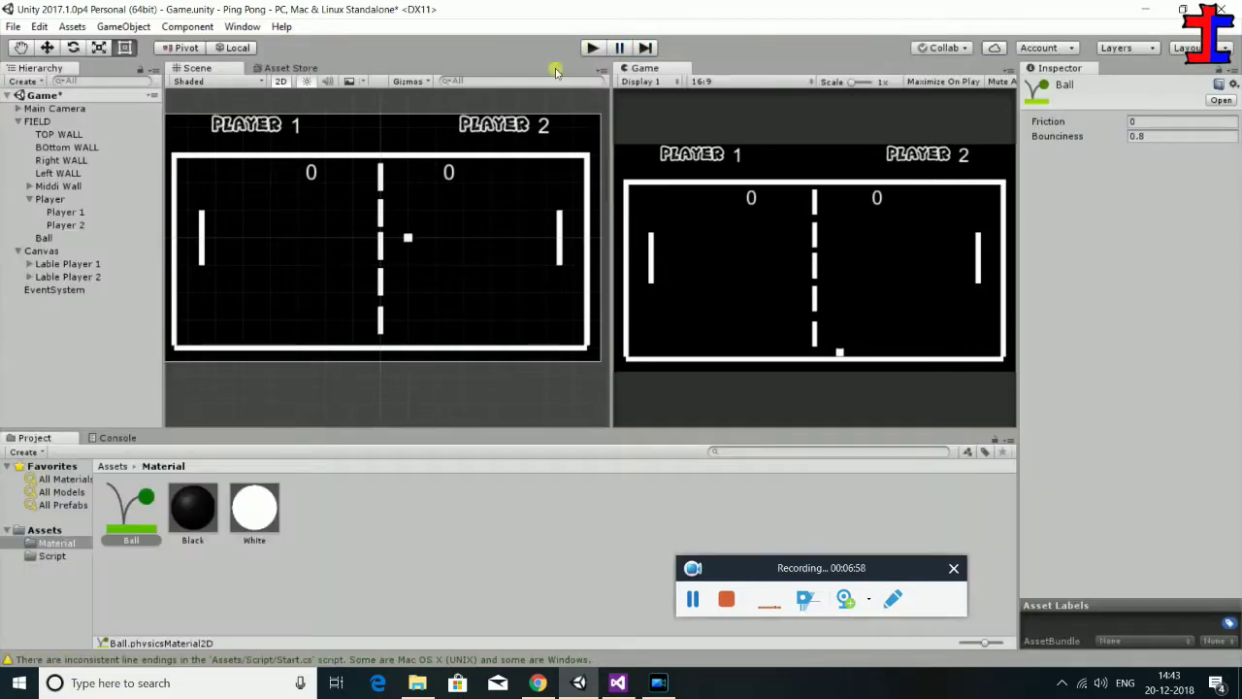
Set the Ball material's Bounciness to 1 and test-run the bounce
click(44, 238)
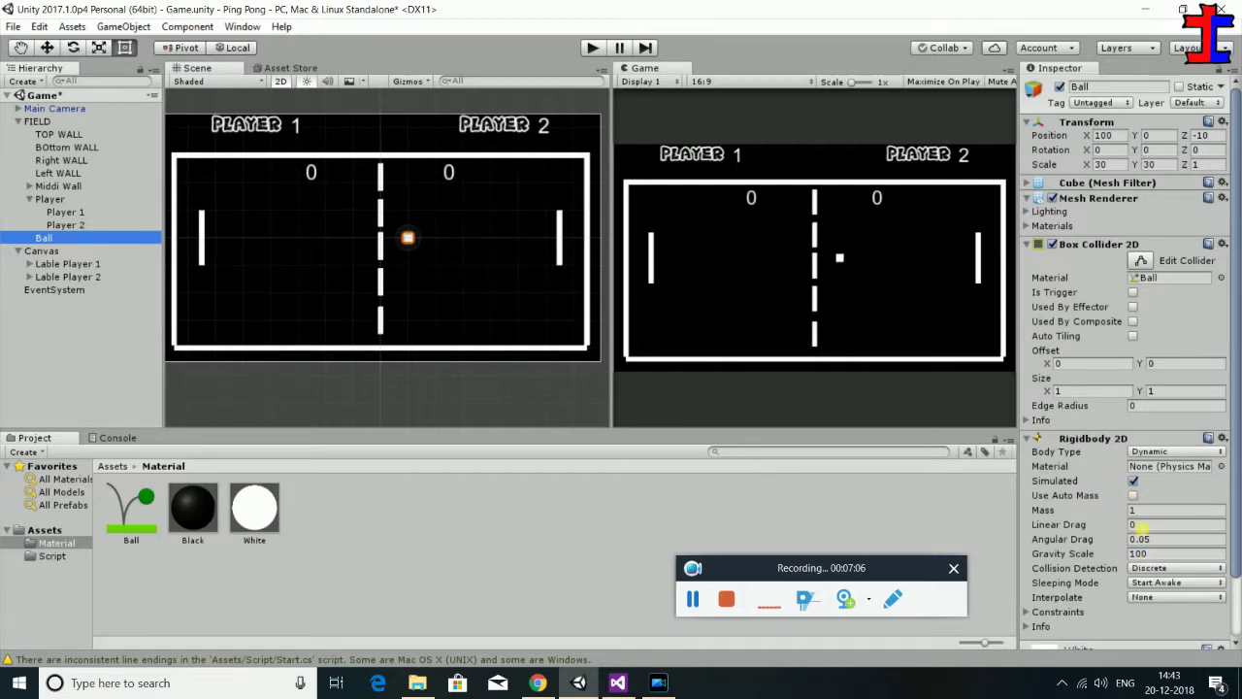
scroll(1177, 334, down, 2)
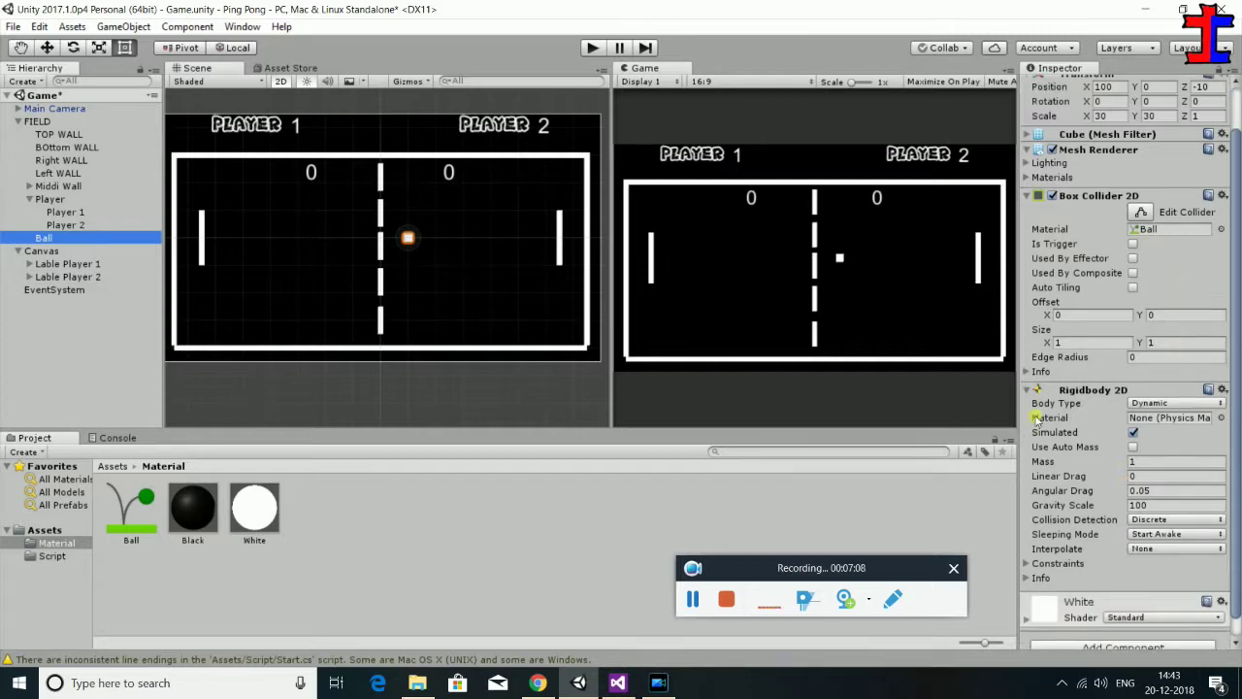
click(1033, 372)
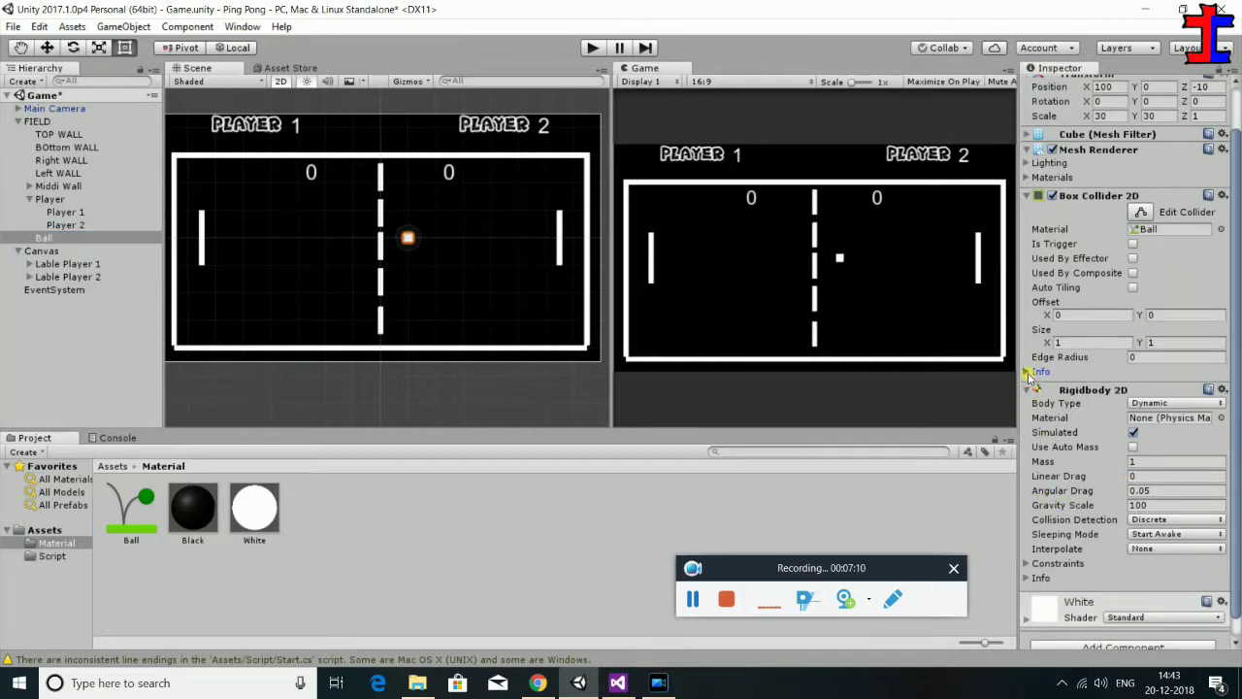
click(1033, 373)
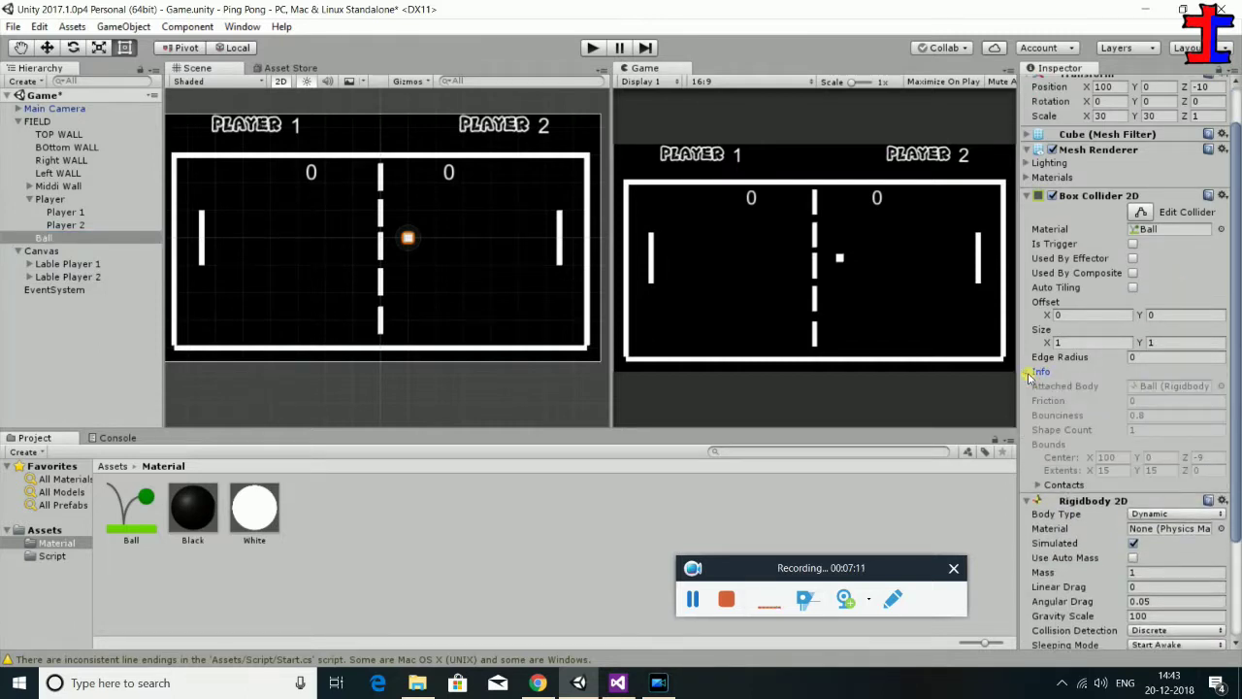
click(145, 505)
click(1171, 140)
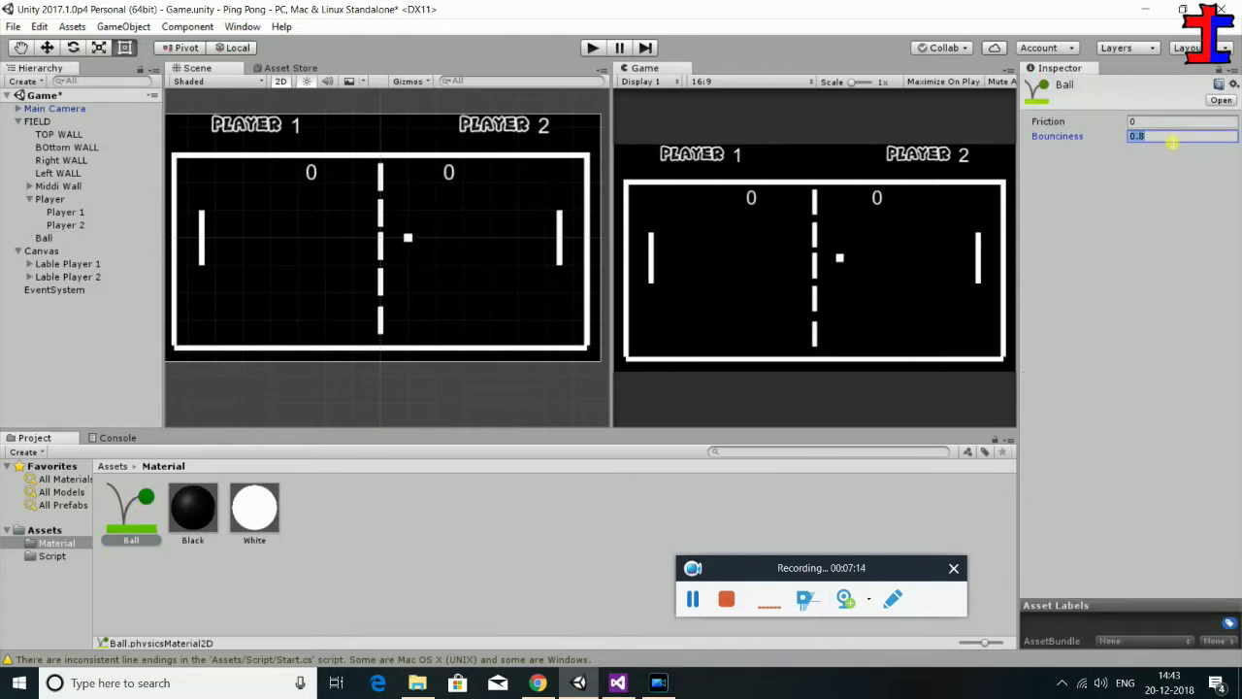
text(1)
click(592, 48)
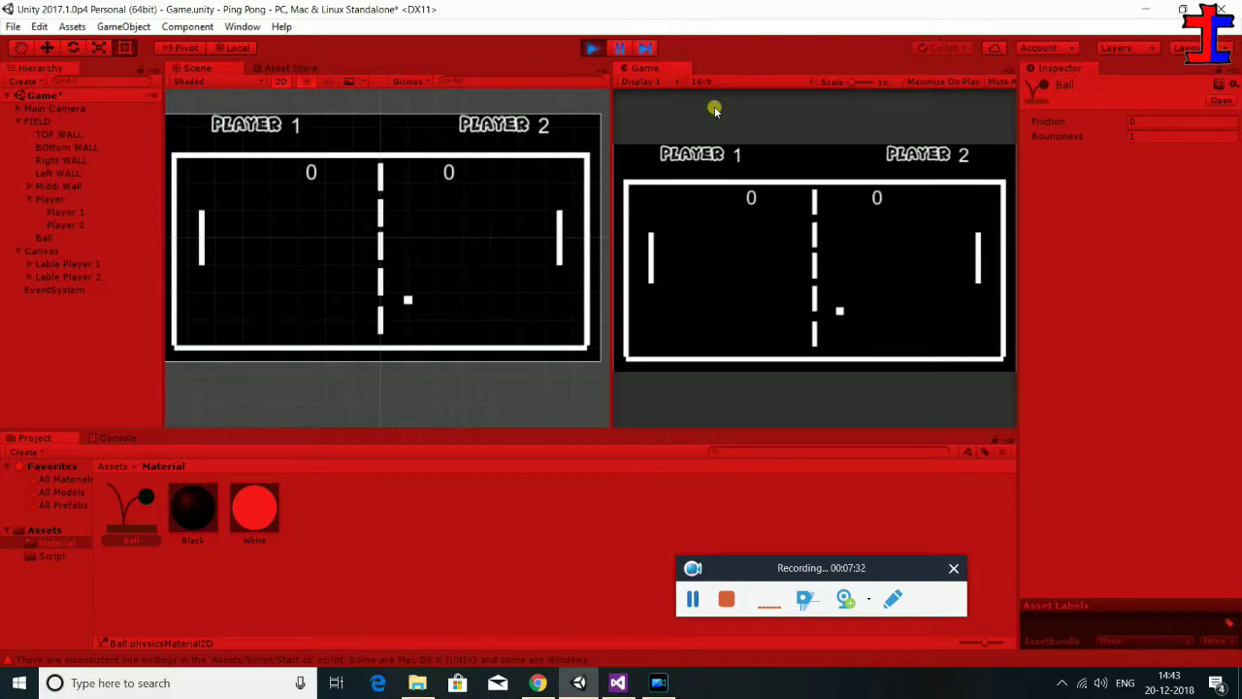
click(593, 48)
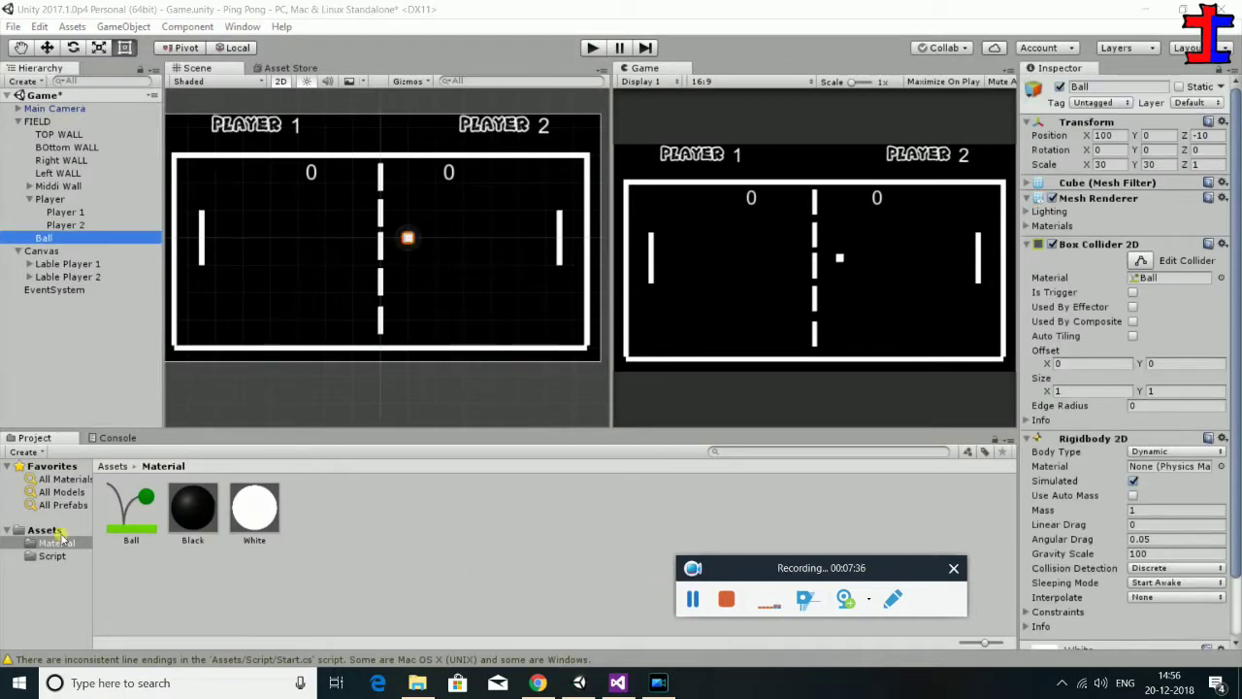
Create a C# script named BallMove in Assets > Script and open it in Visual Studio
click(49, 531)
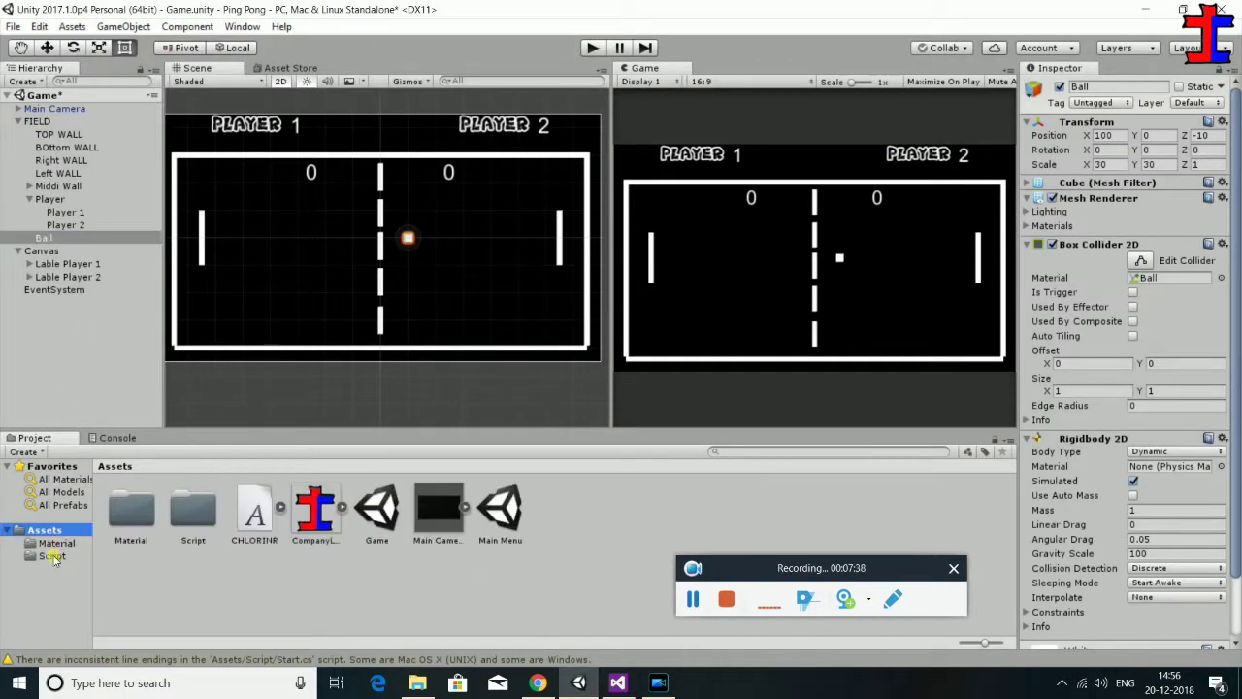
click(55, 557)
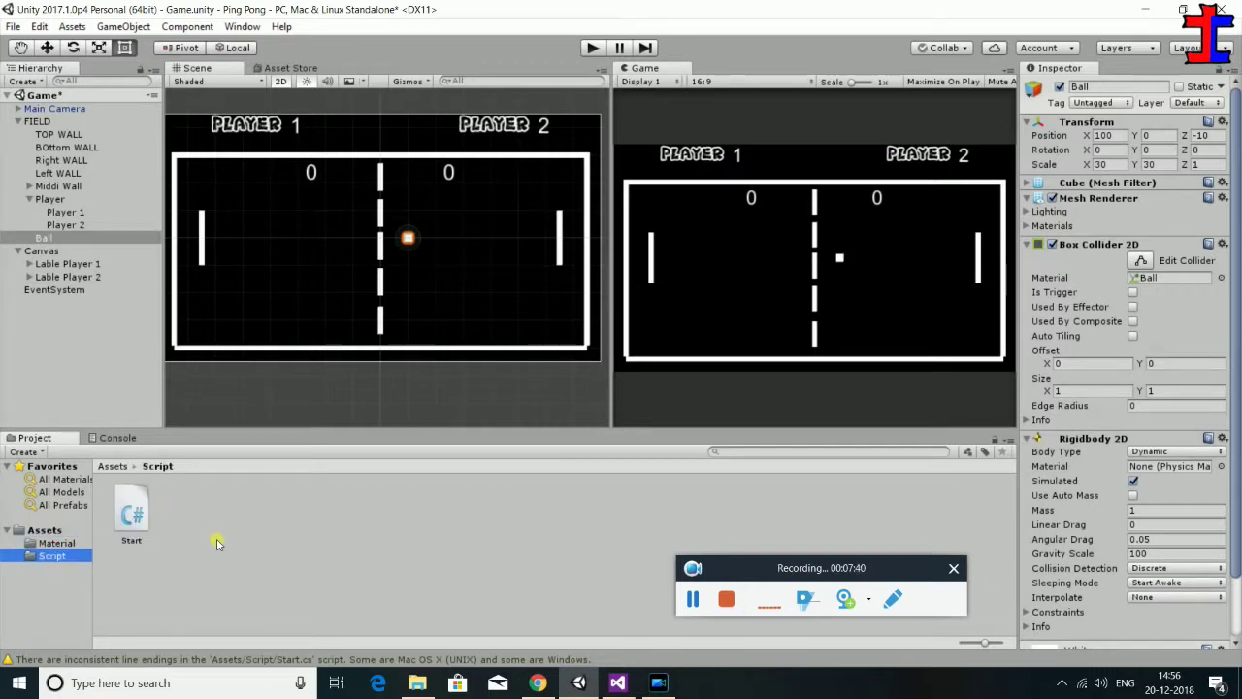
right_click(255, 527)
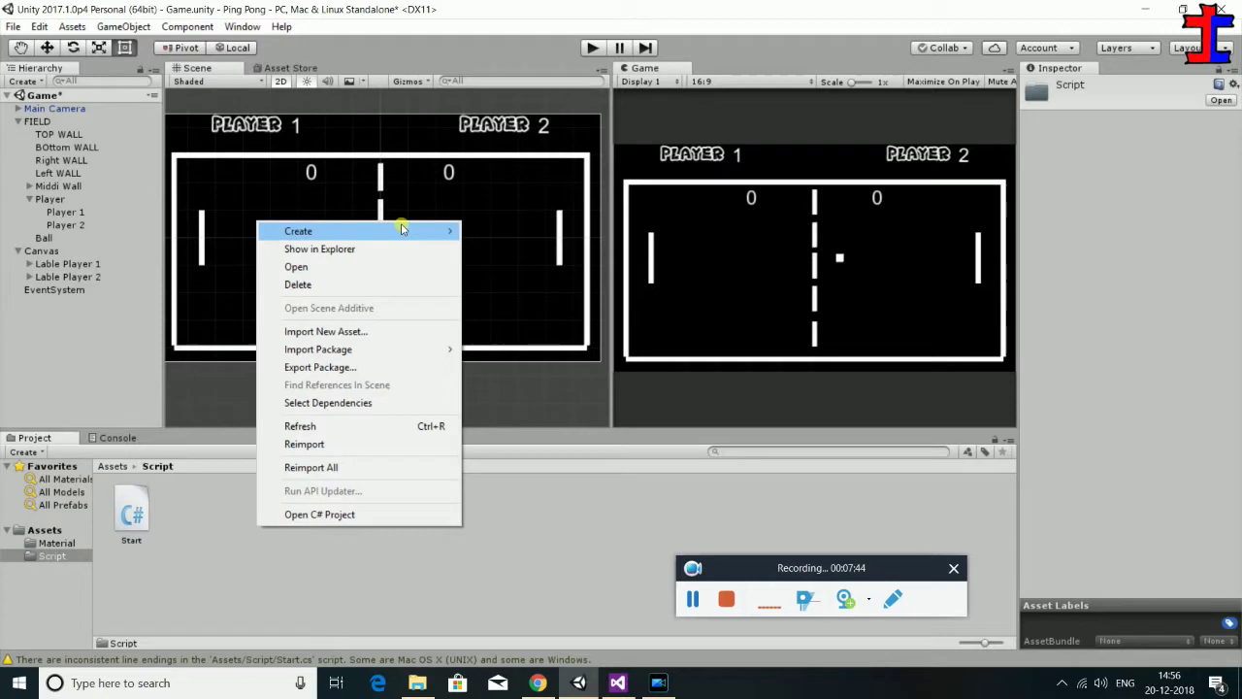
mouse_move(400, 229)
click(521, 218)
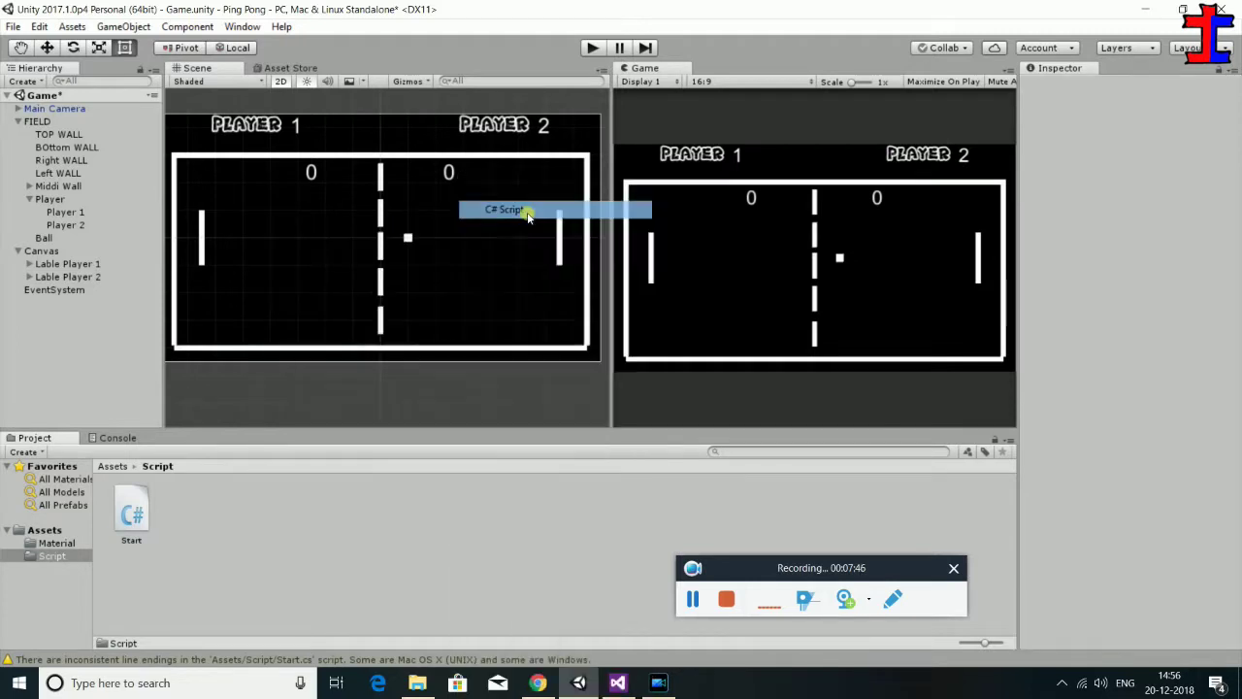
text(Ball)
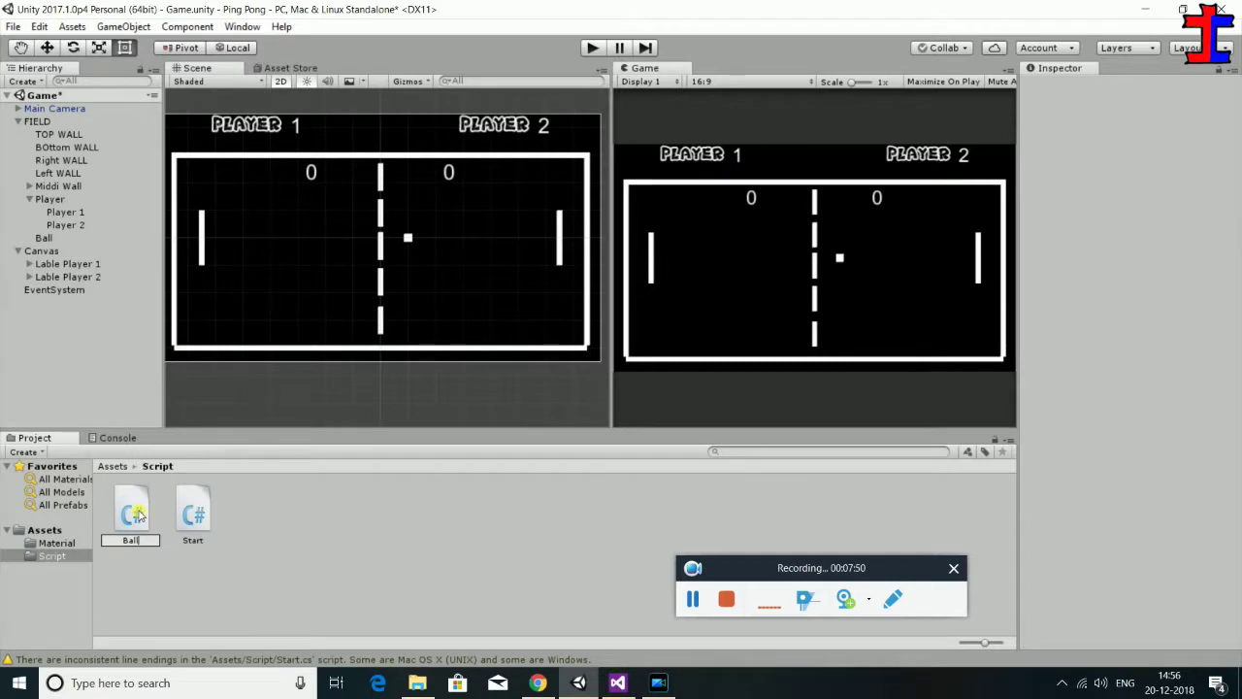
text(Move)
key(Return)
double_click(136, 513)
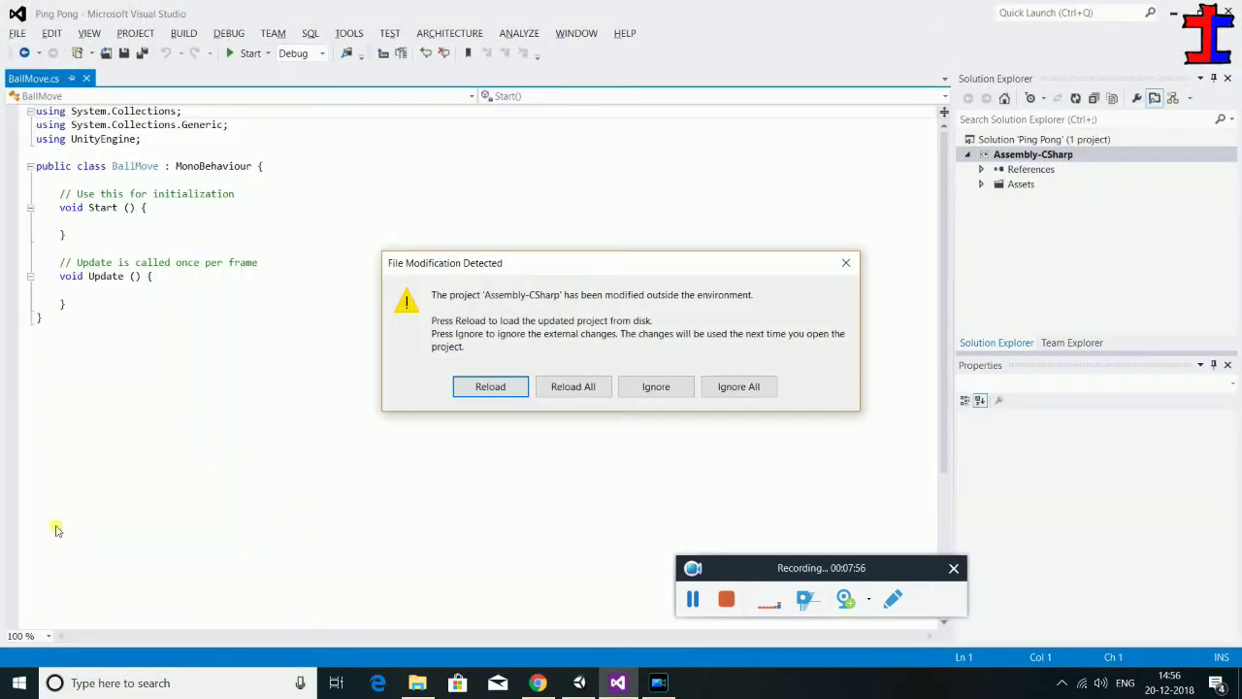
Reload the project, delete BallMove's Update method, and add blank lines after the class brace
click(585, 393)
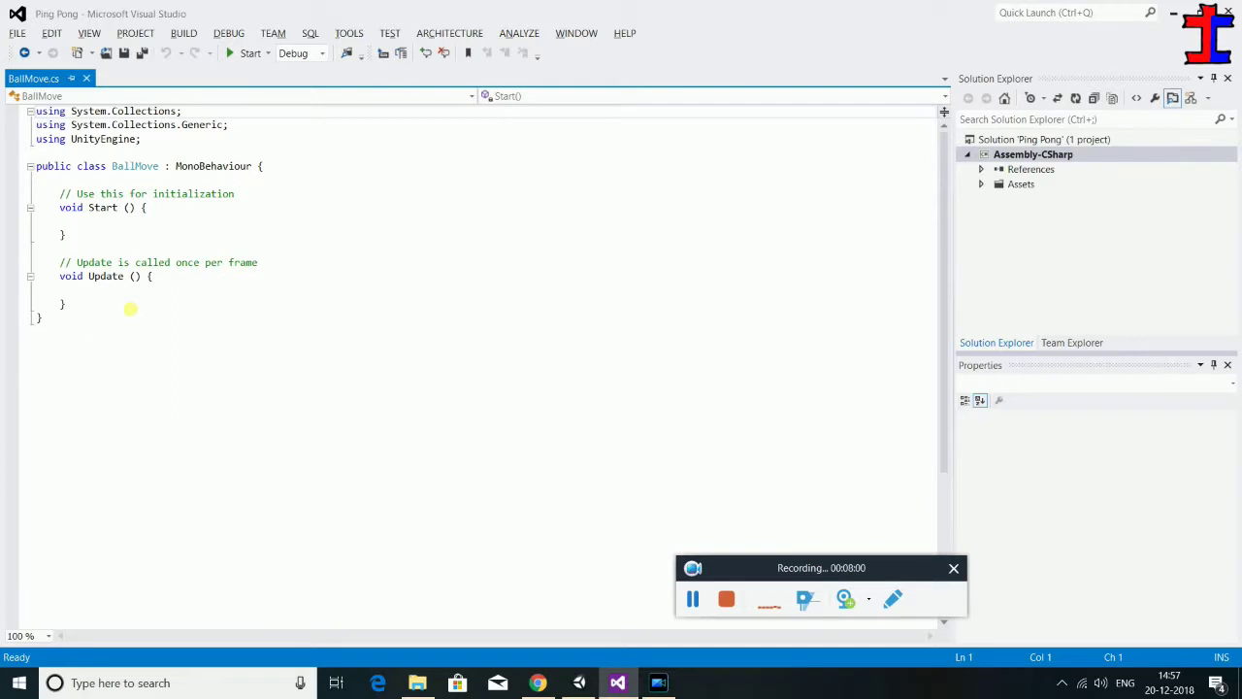
drag(73, 311, 39, 276)
click(47, 235)
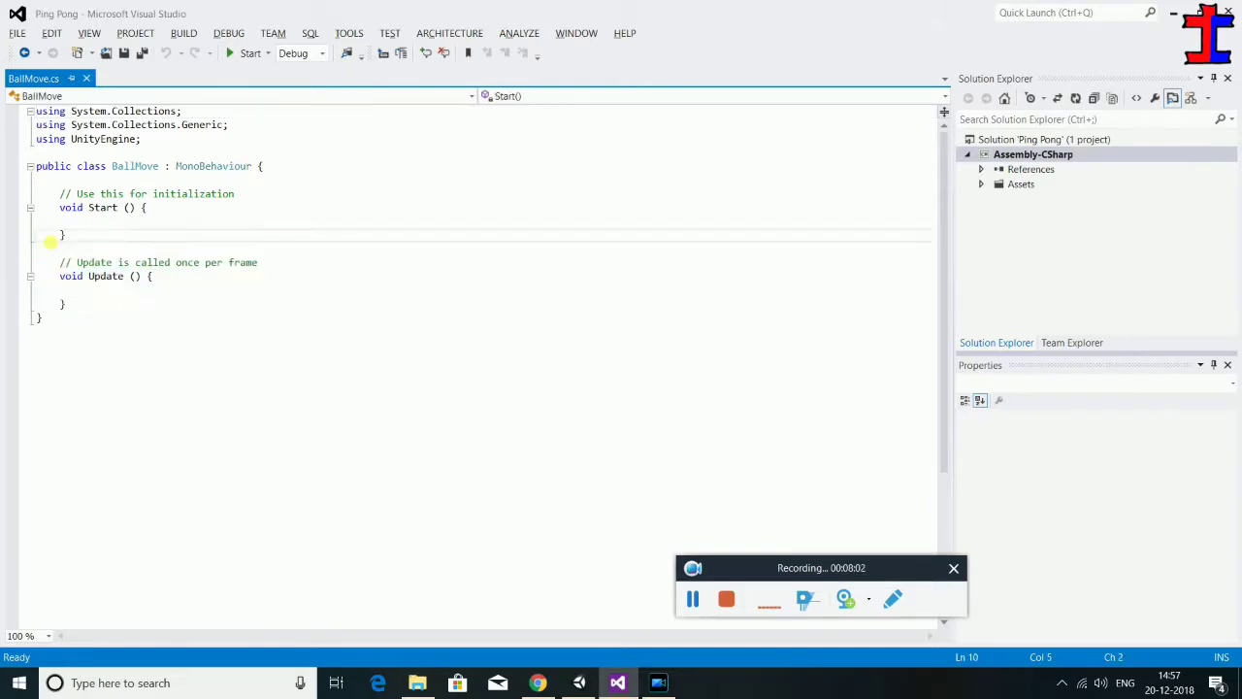
click(47, 280)
mouse_move(39, 249)
mouse_down()
mouse_move(74, 324)
mouse_move(81, 312)
mouse_up()
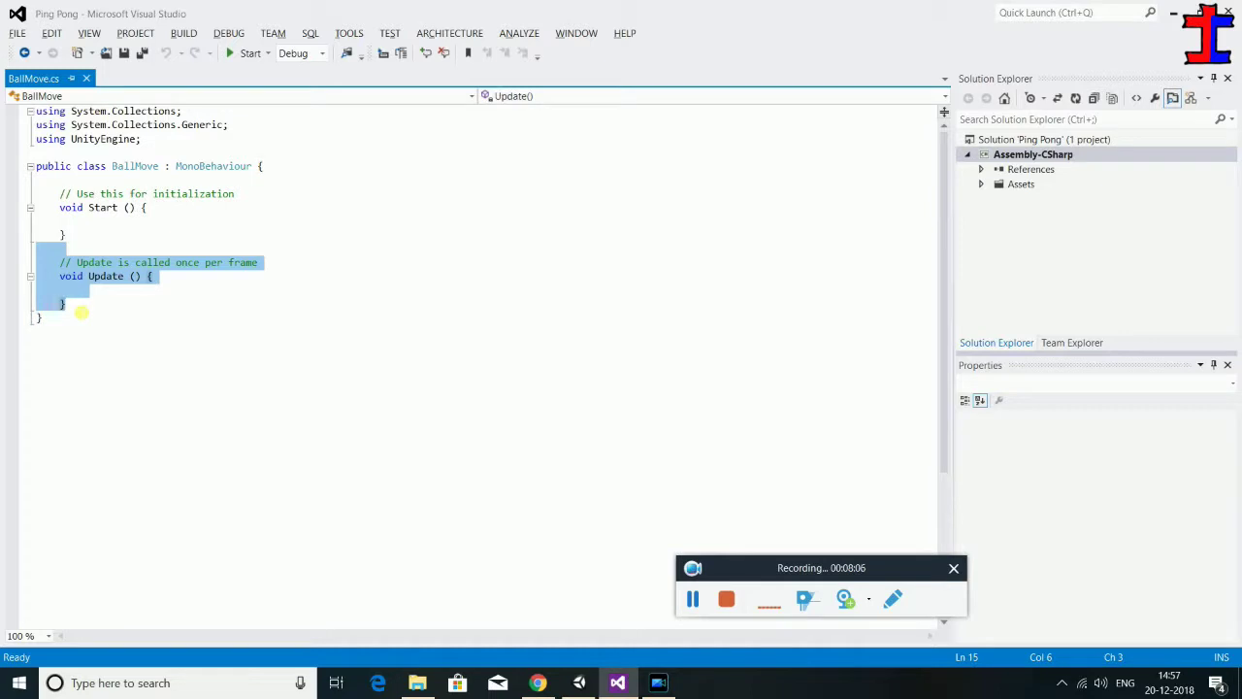
key(Delete)
click(305, 165)
key(Return)
key(Return)
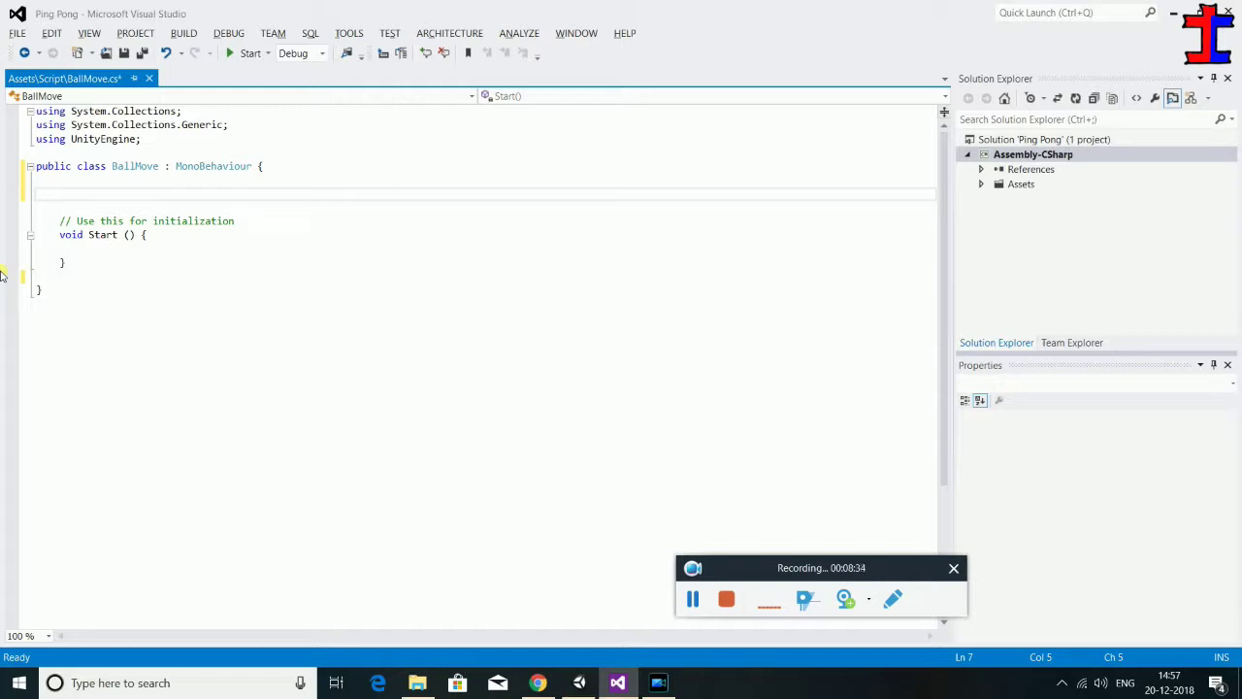
Add 'public float ballmovementspeed;' and 'public float Extraballspeed;' on separate lines in BallMove
text(p)
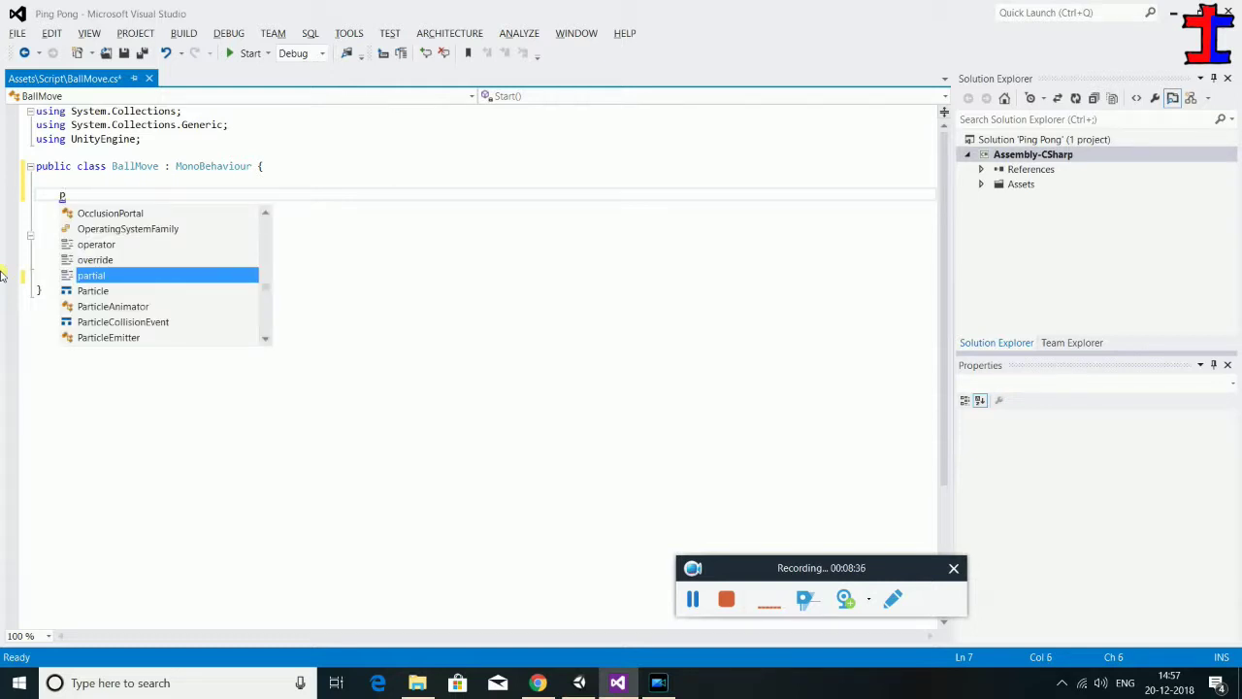
text(ublic)
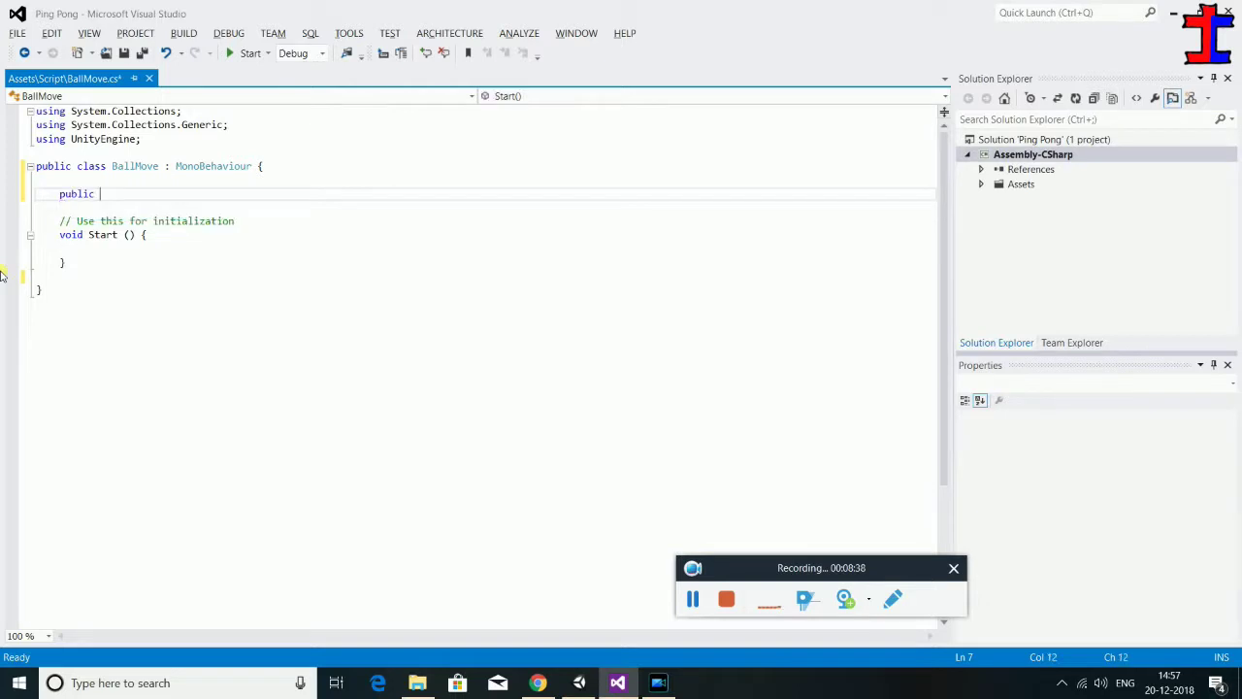
text( f)
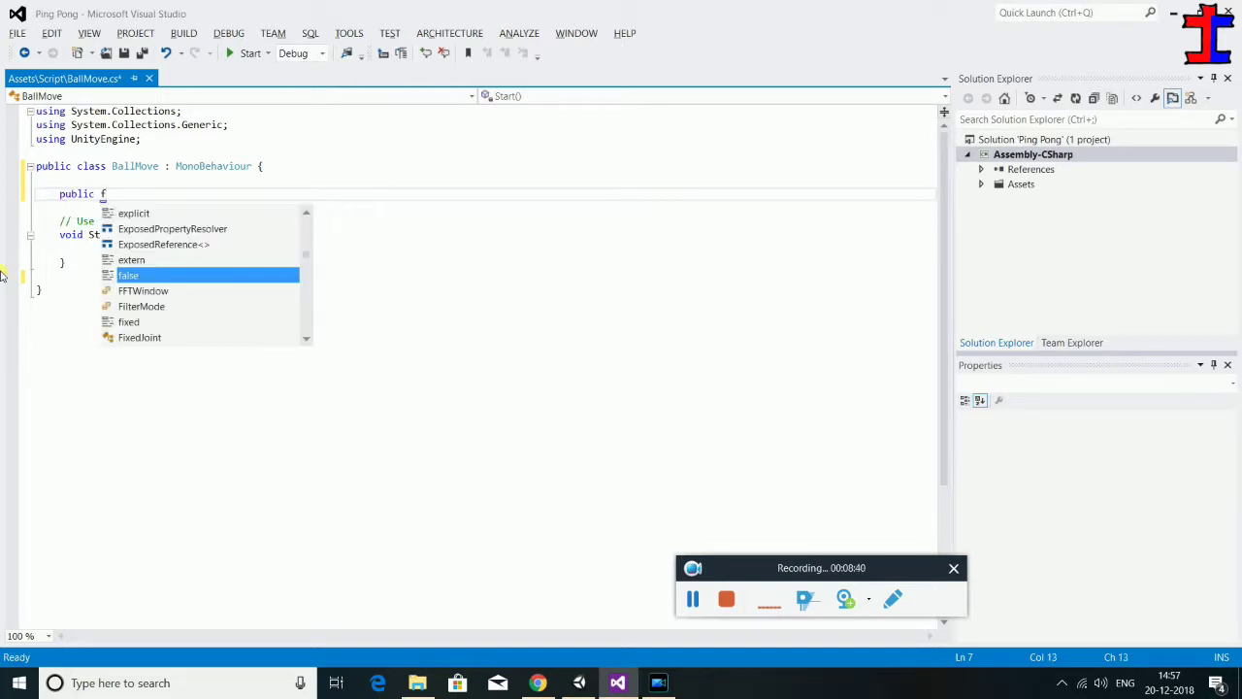
text(loat)
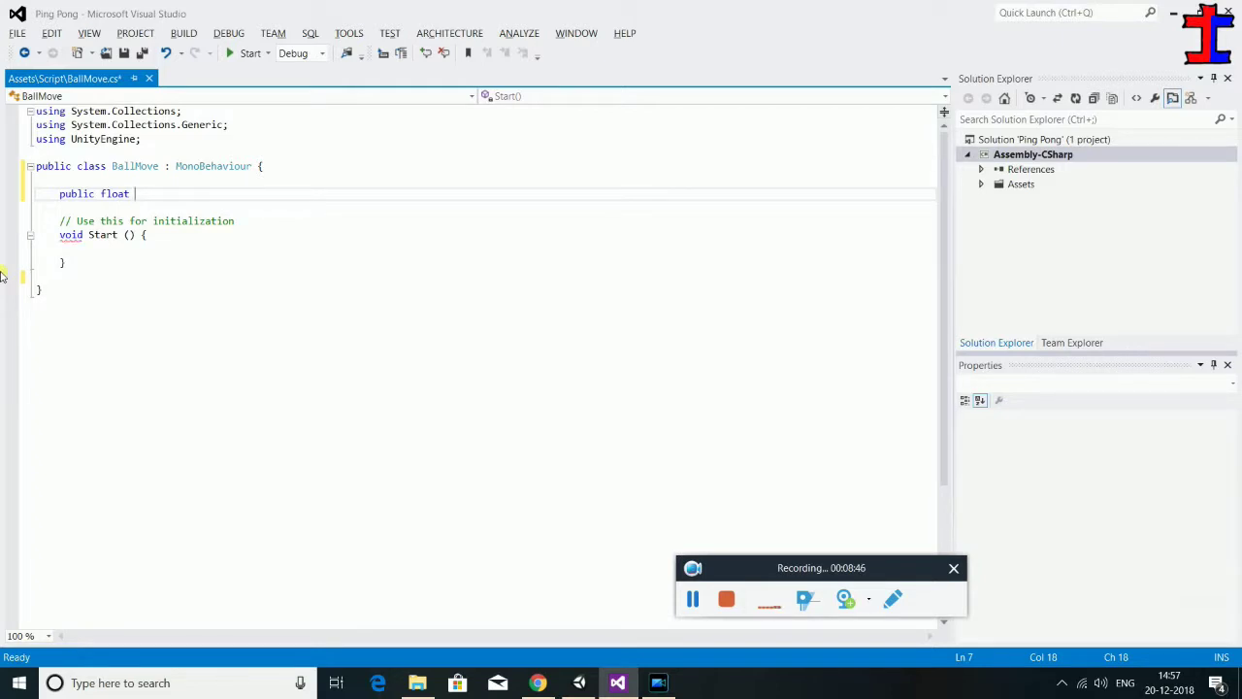
text(ballmo)
text(vemen)
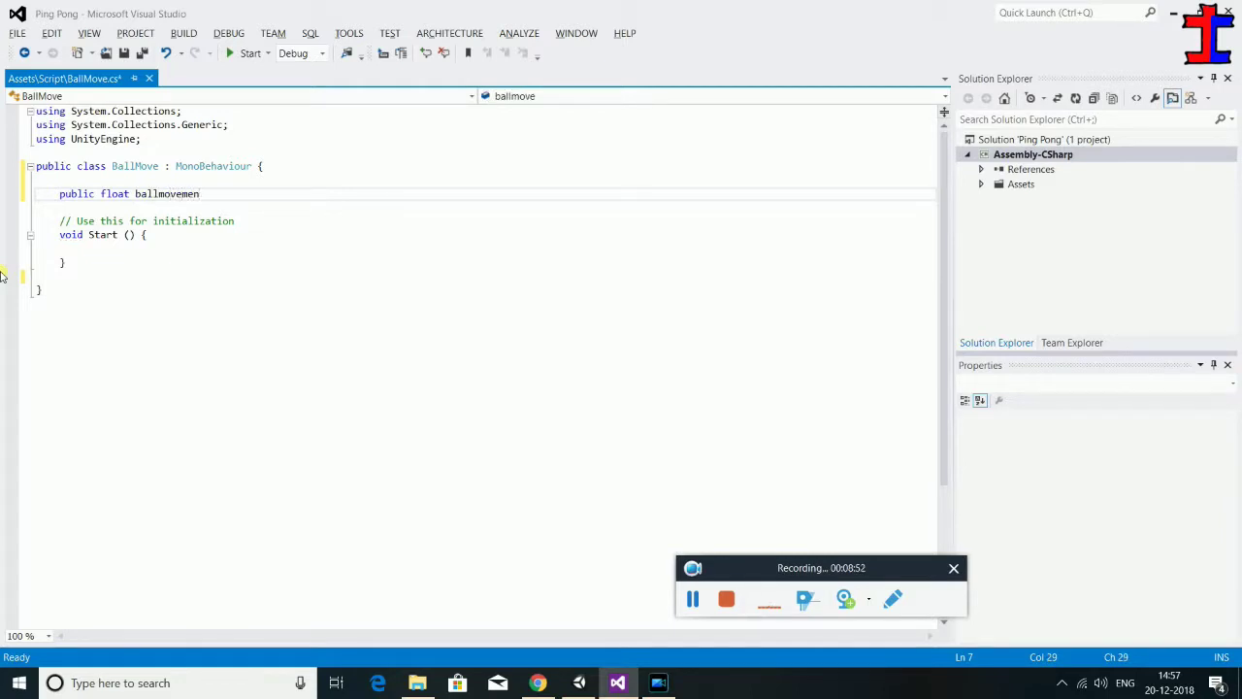
text(t =)
key(BackSpace)
text(;)
key(Left)
text(speed)
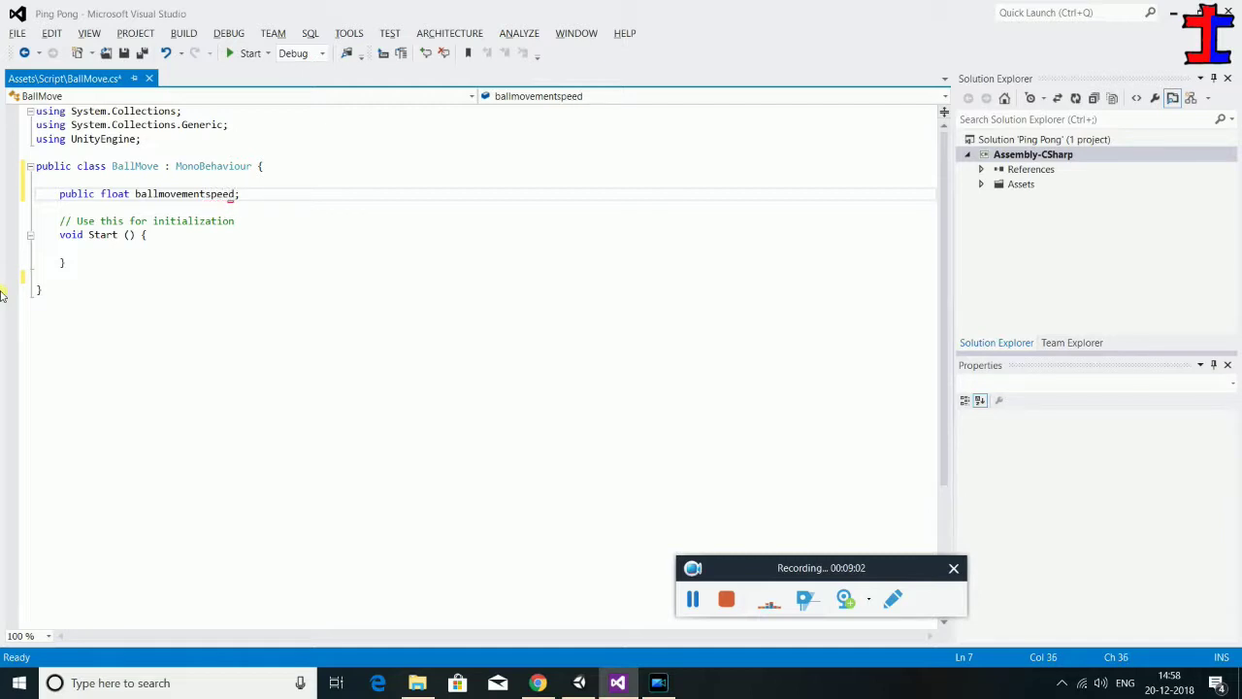
key(Return)
text(public flot)
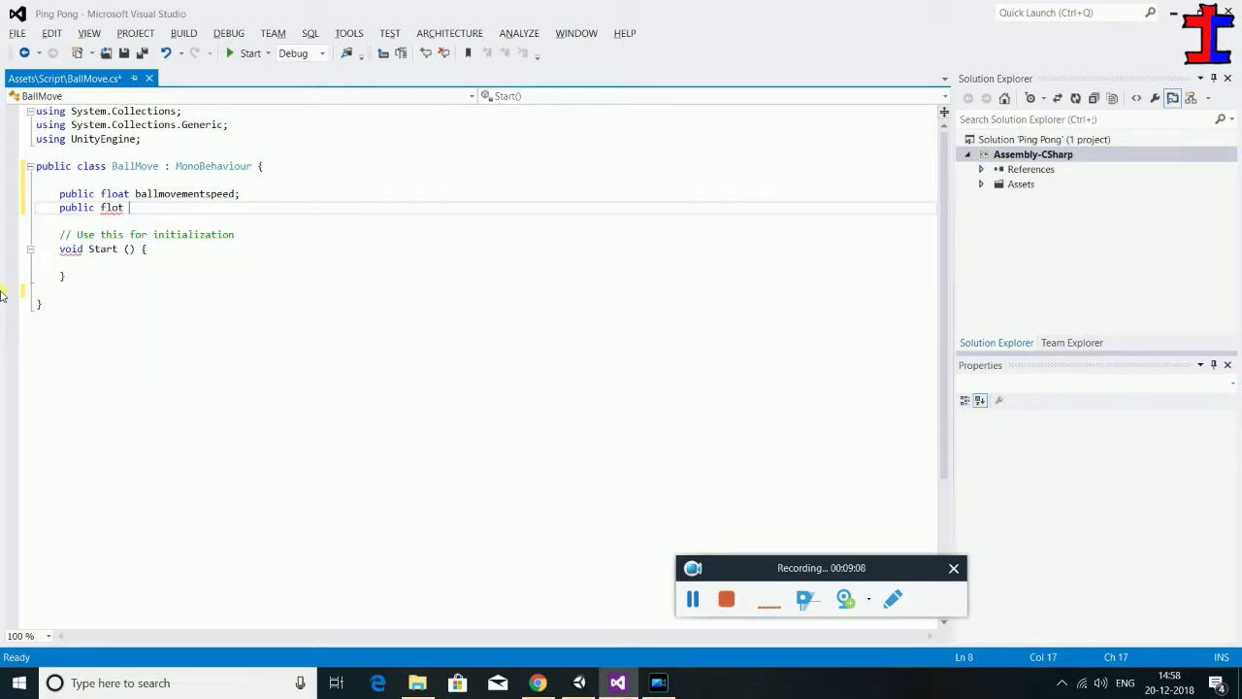
key(BackSpace)
text(at )
text(Extr)
text(aballspeed;)
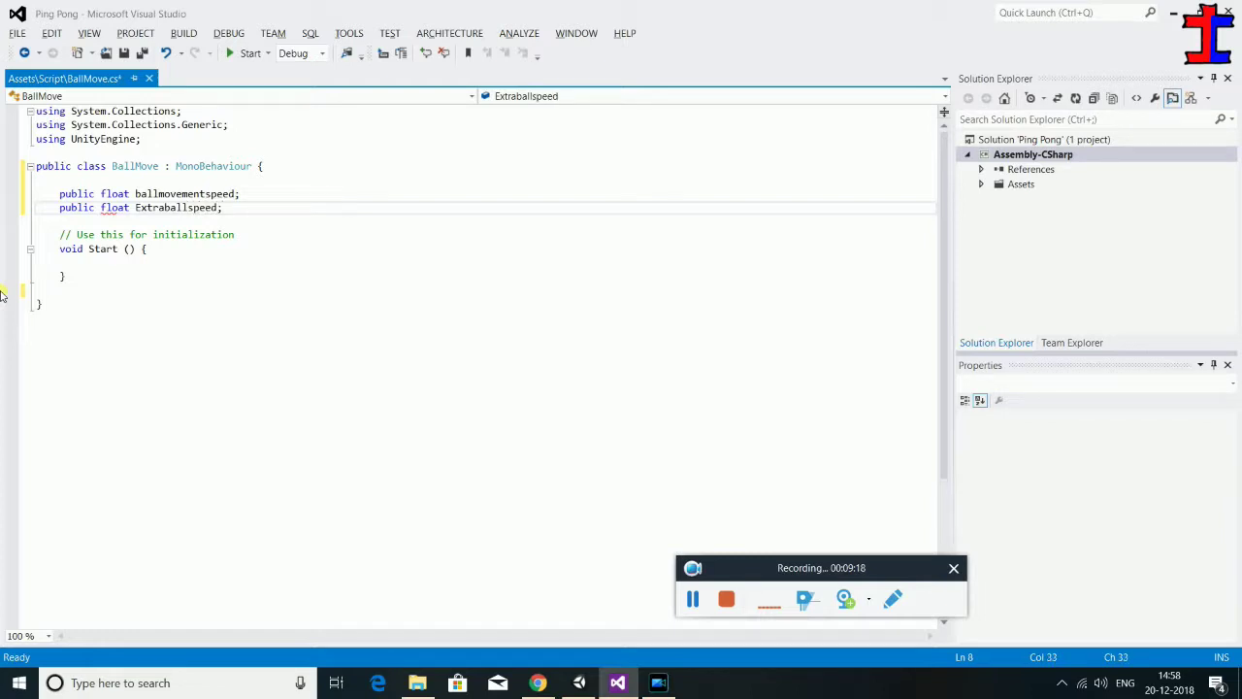
key(Return)
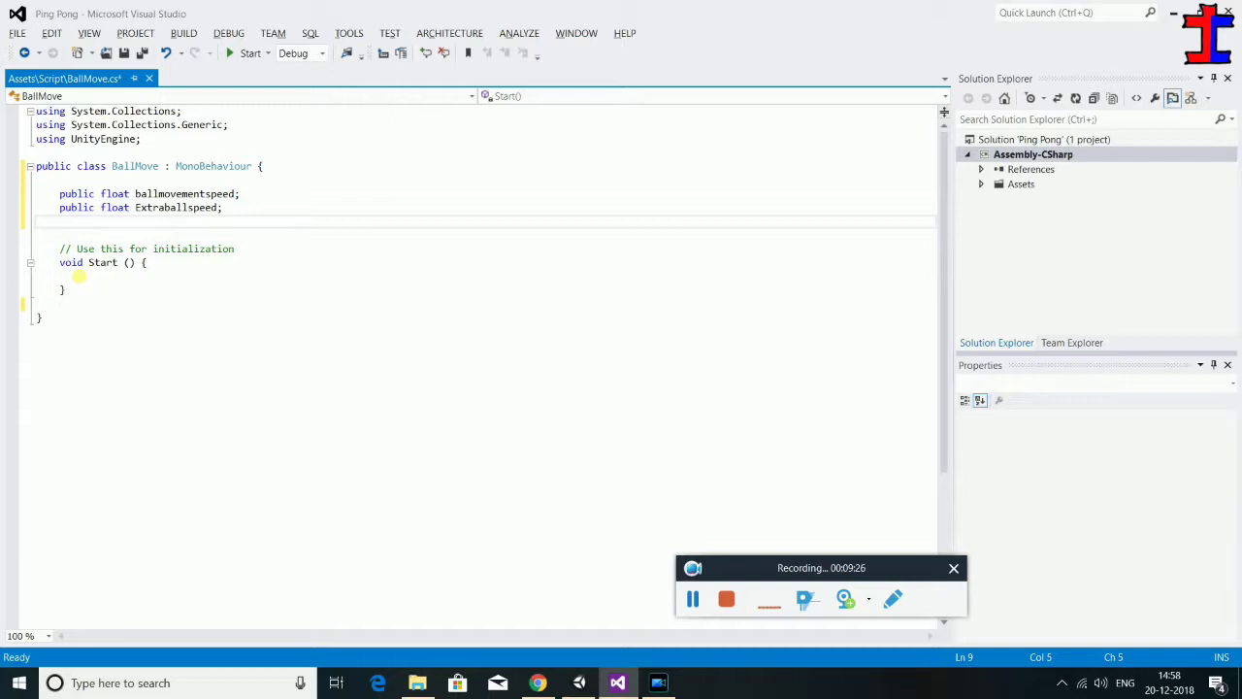
Add 'public float maxball speed;' and start an int declaration on the line below
text(pu)
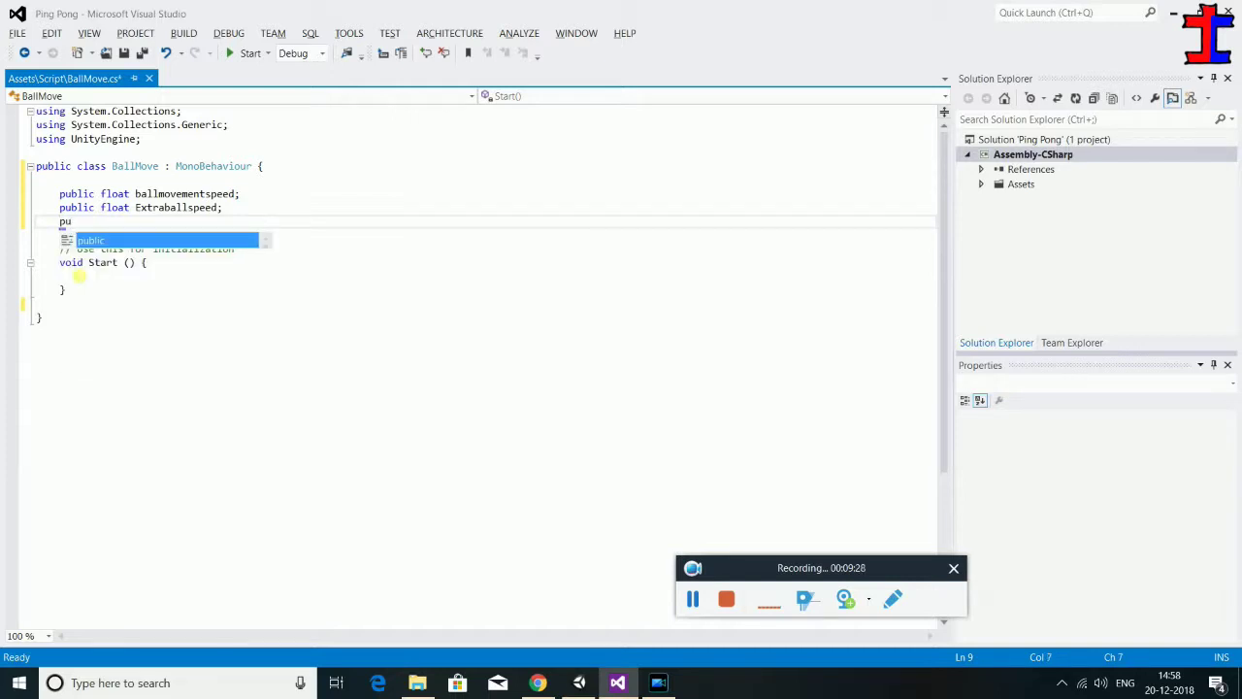
text(blic fl)
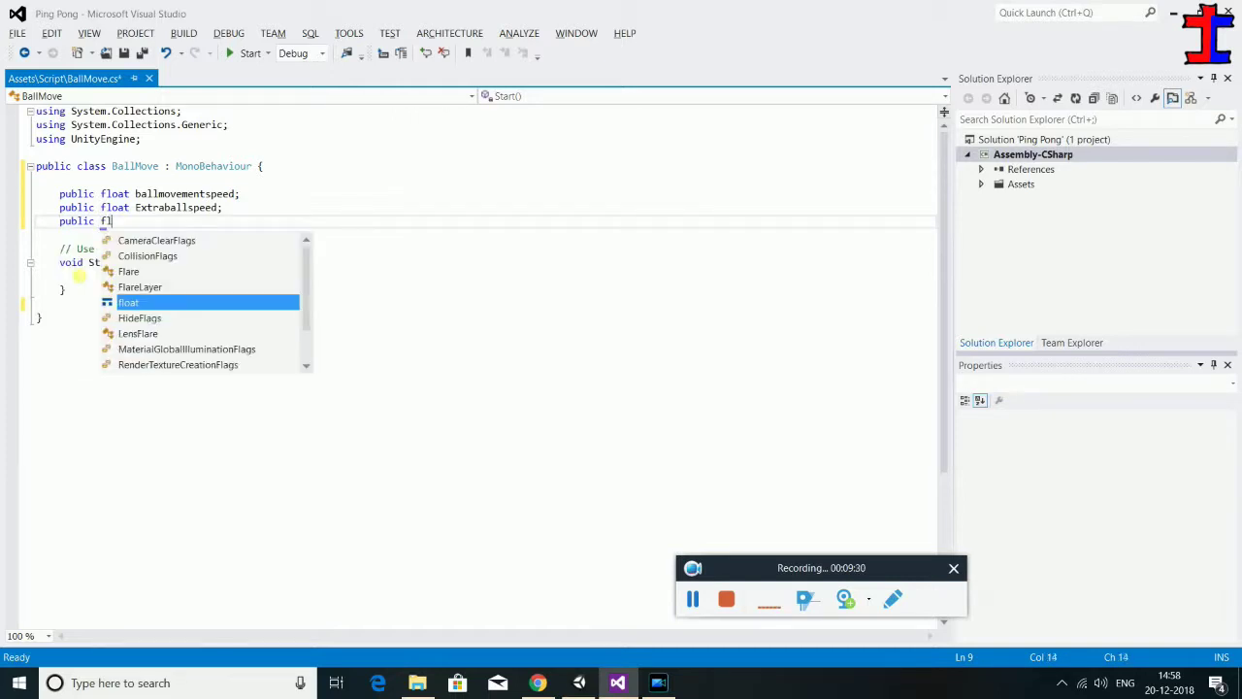
text(oat )
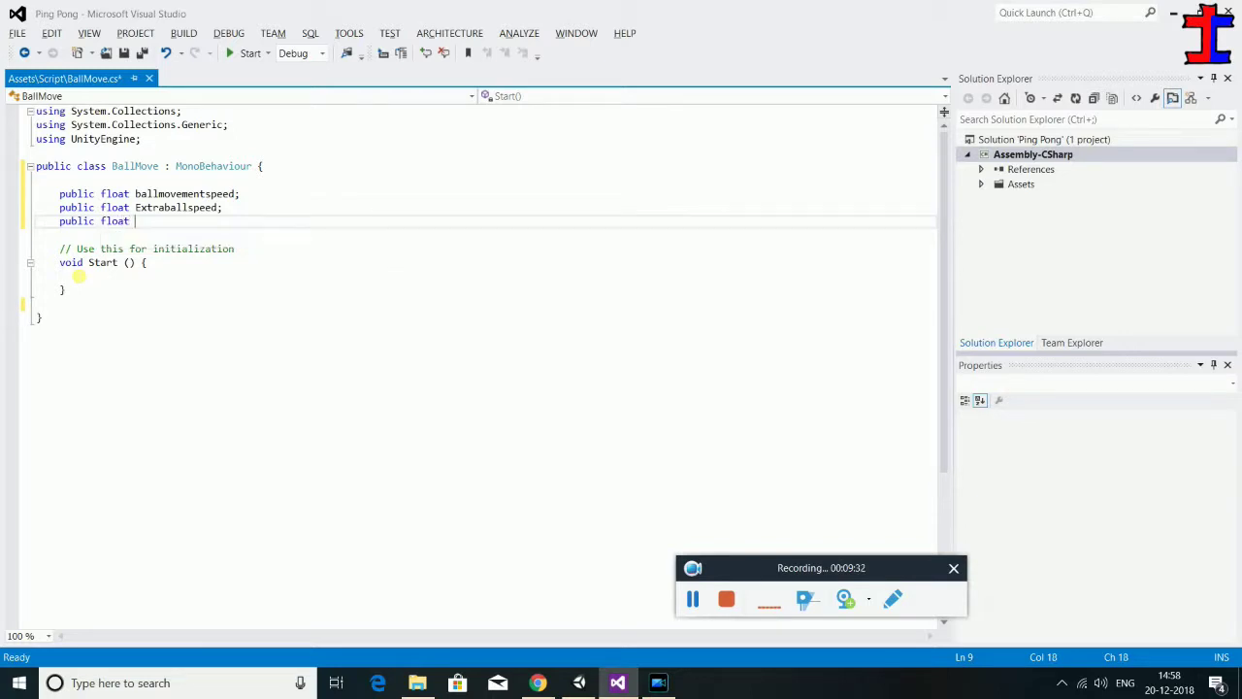
text(maxball speed)
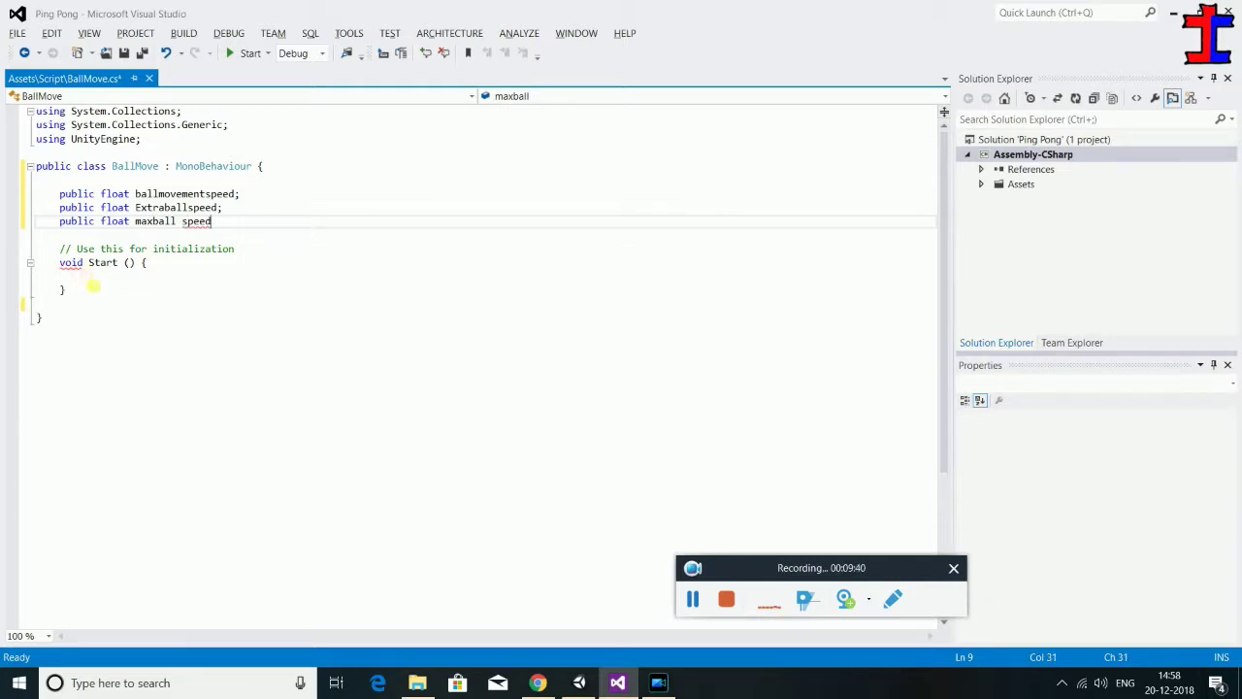
text(;)
key(Return)
key(Return)
text(hit)
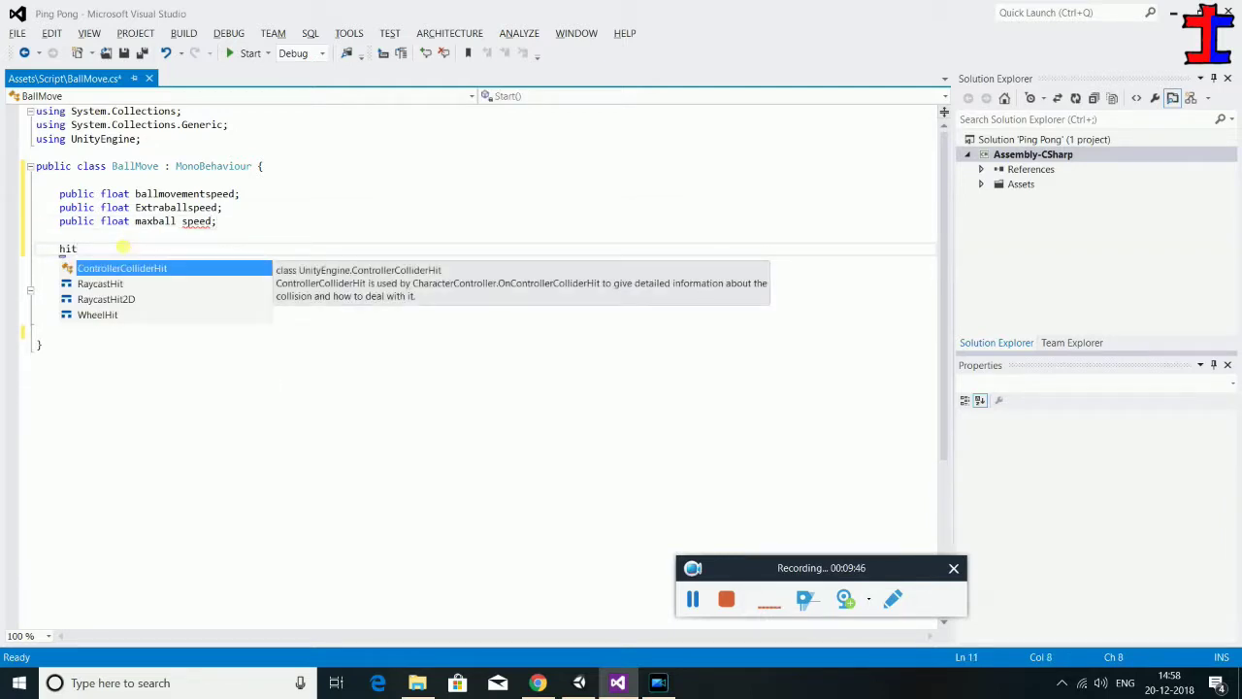
key(BackSpace)
key(BackSpace)
key(BackSpace)
text(int)
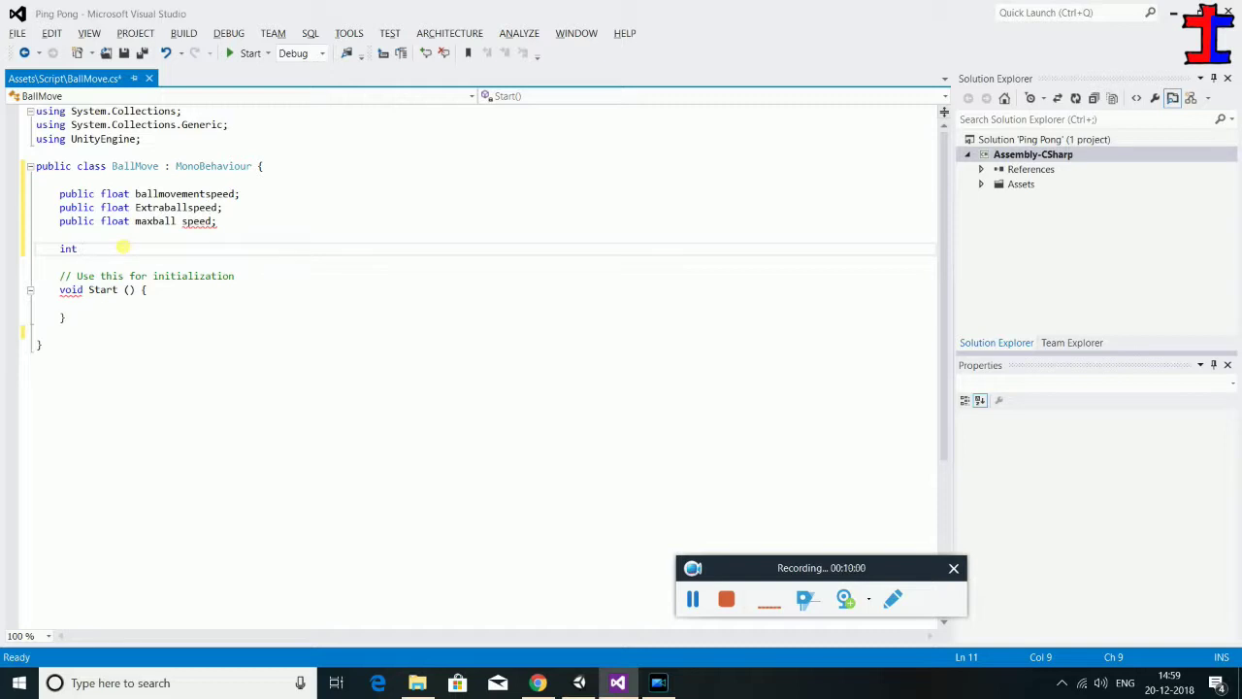
Complete 'int hitcount = 0;', save the script, and rename 'maxball speed' to maxballspeed
text(hitcount = )
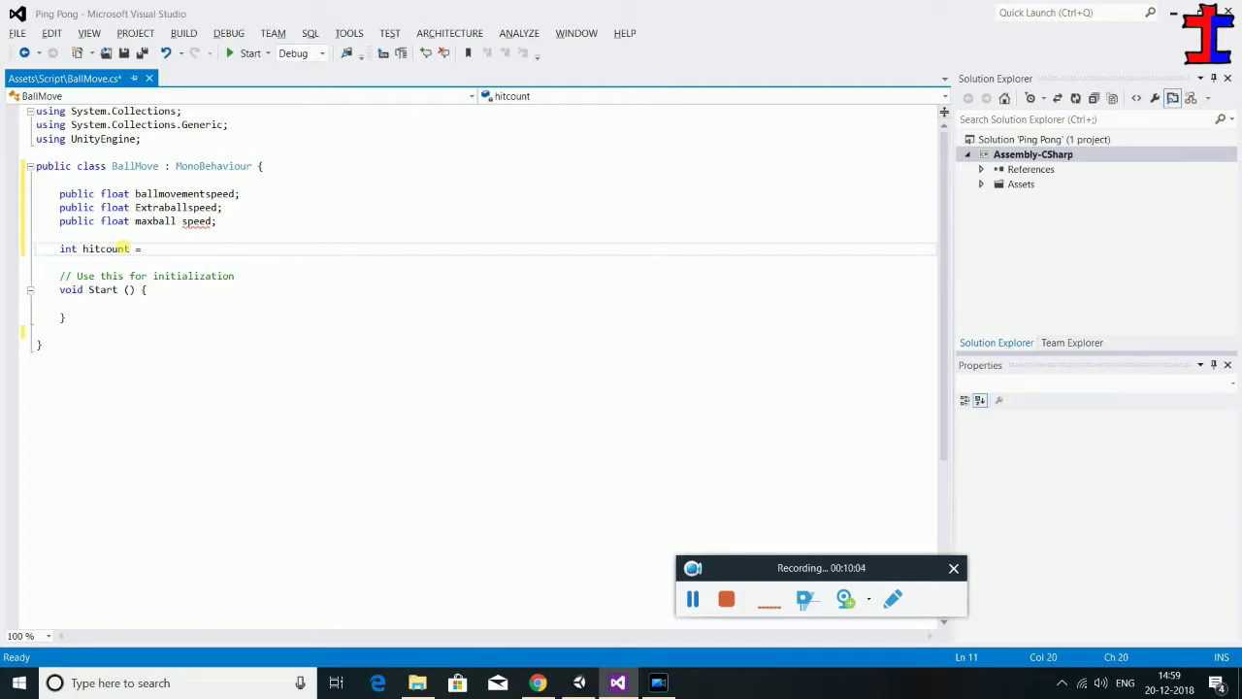
text(0;)
key(ctrl+s)
click(184, 223)
key(BackSpace)
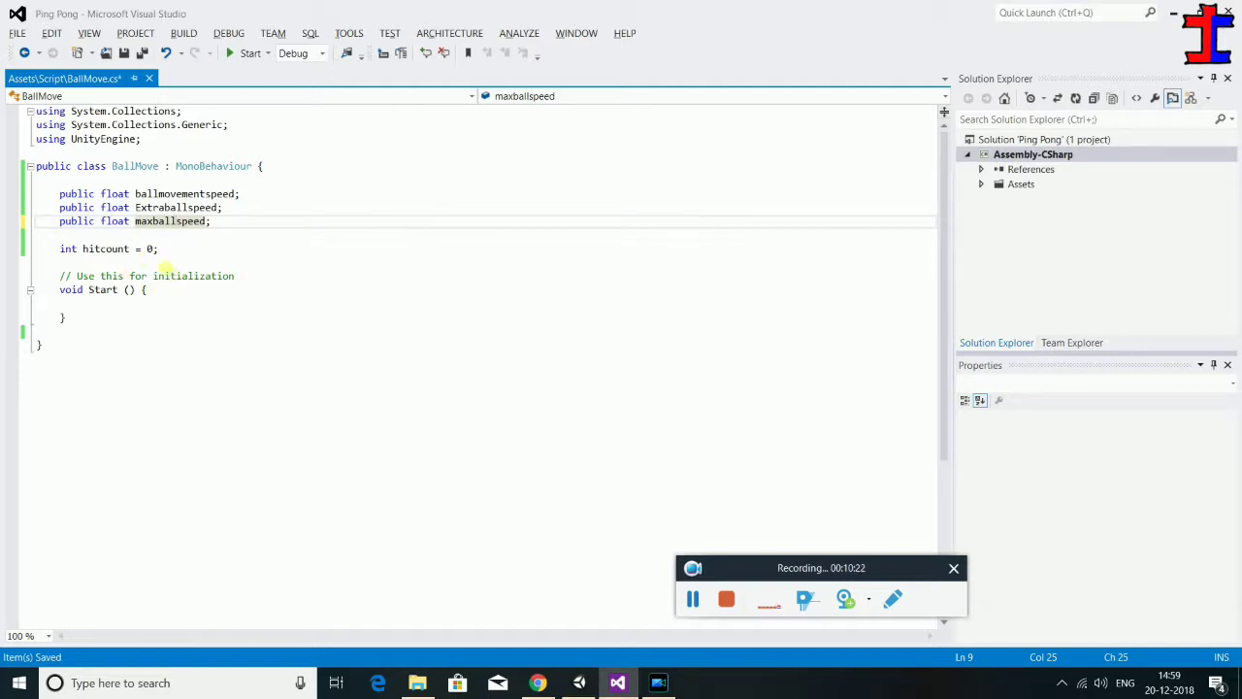
Begin a new 'public void' member on a line after the Start method
click(86, 319)
key(Return)
key(Return)
text(public )
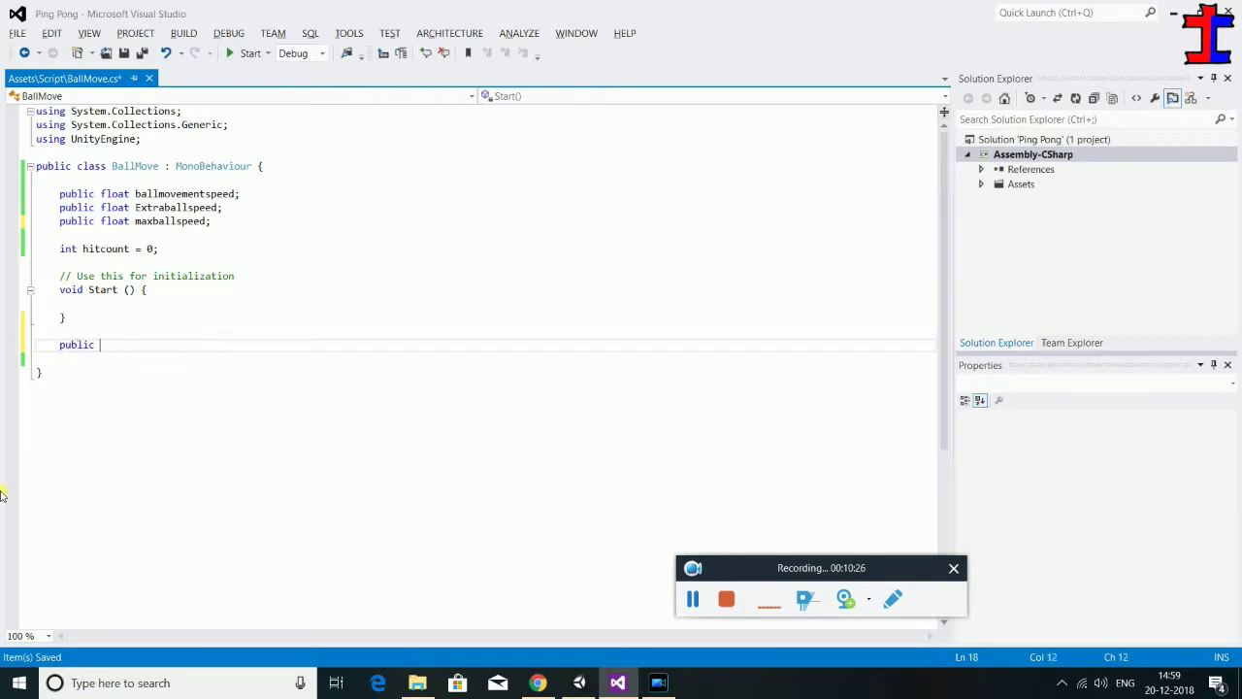
text(void)
Write an empty 'public void startgame(Vector2 start)' method with the cursor inside its body
text(tartgame (ve)
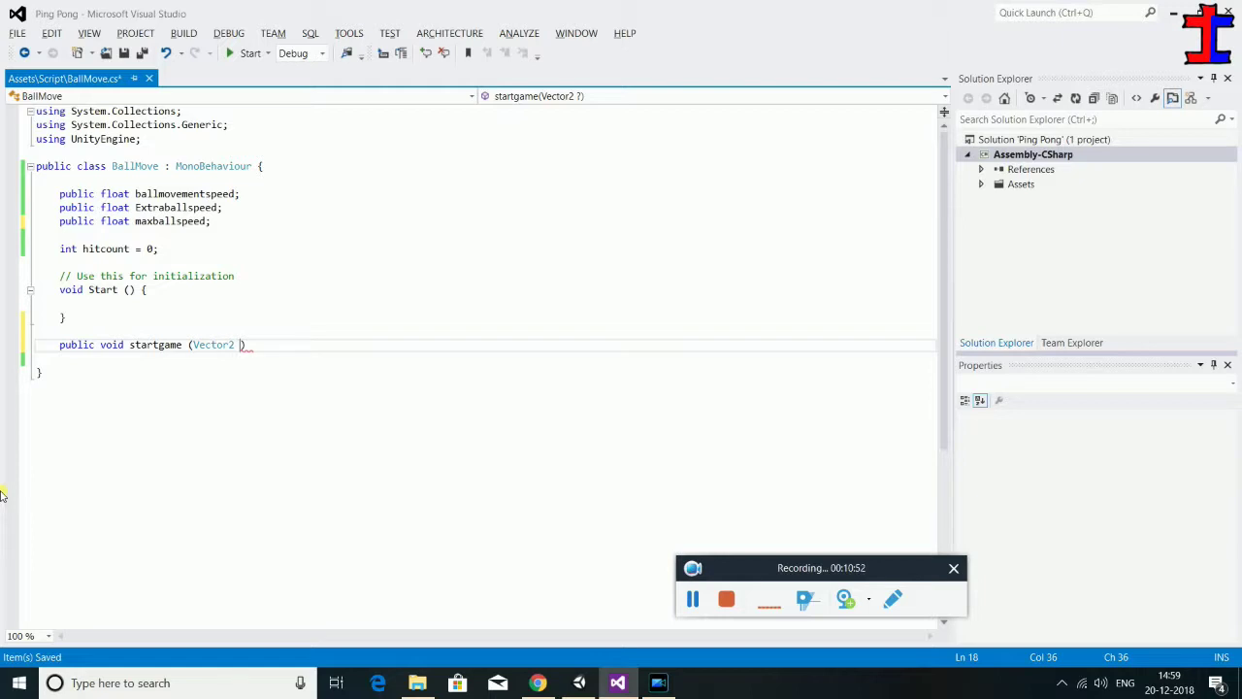
text(start)
text())
text( {)
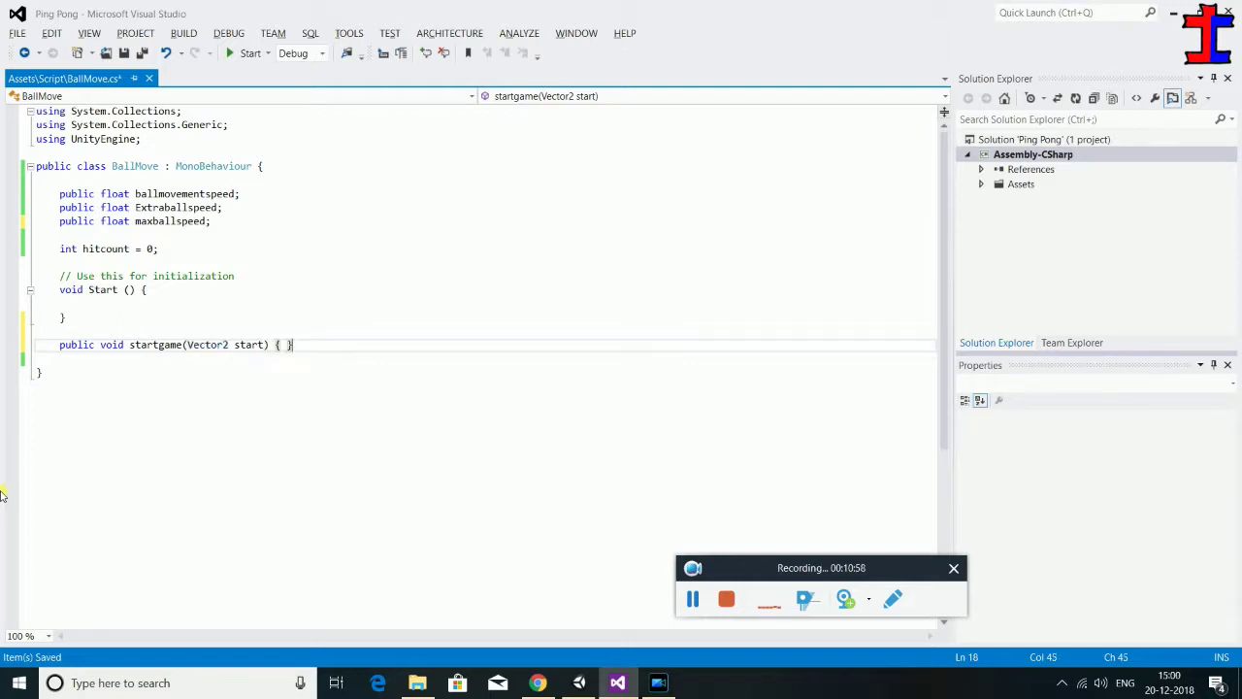
key(Return)
key(Return)
key(Return)
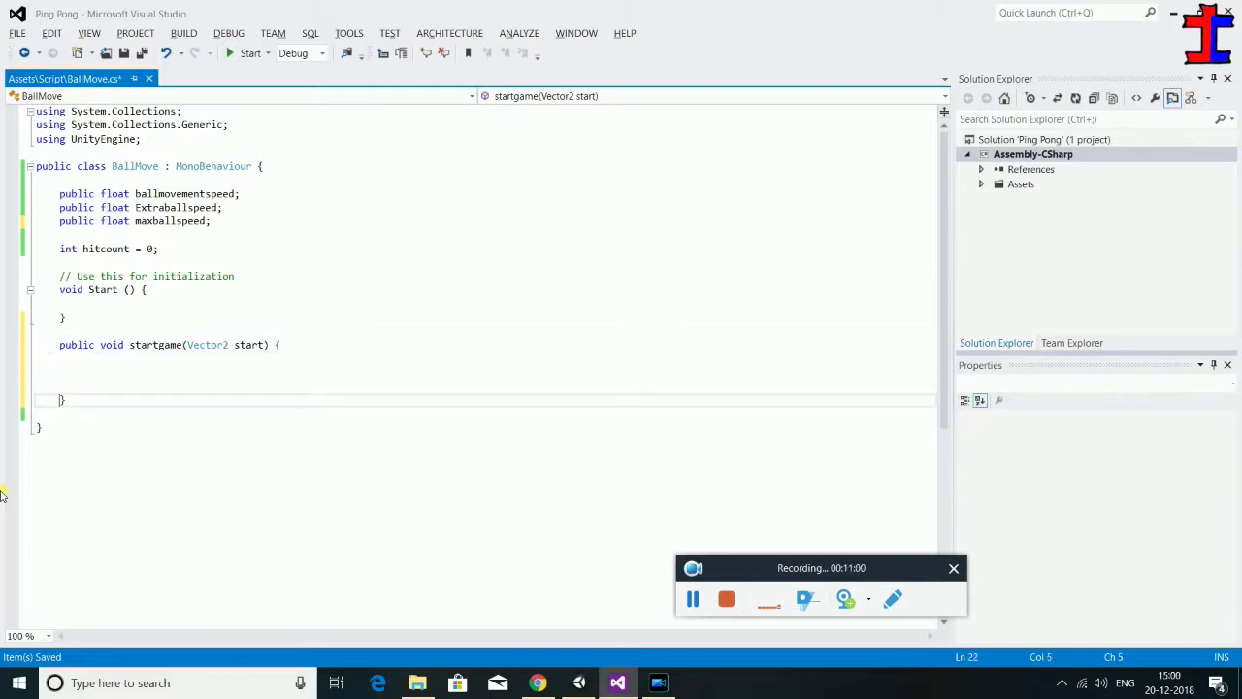
key(Up)
key(Up)
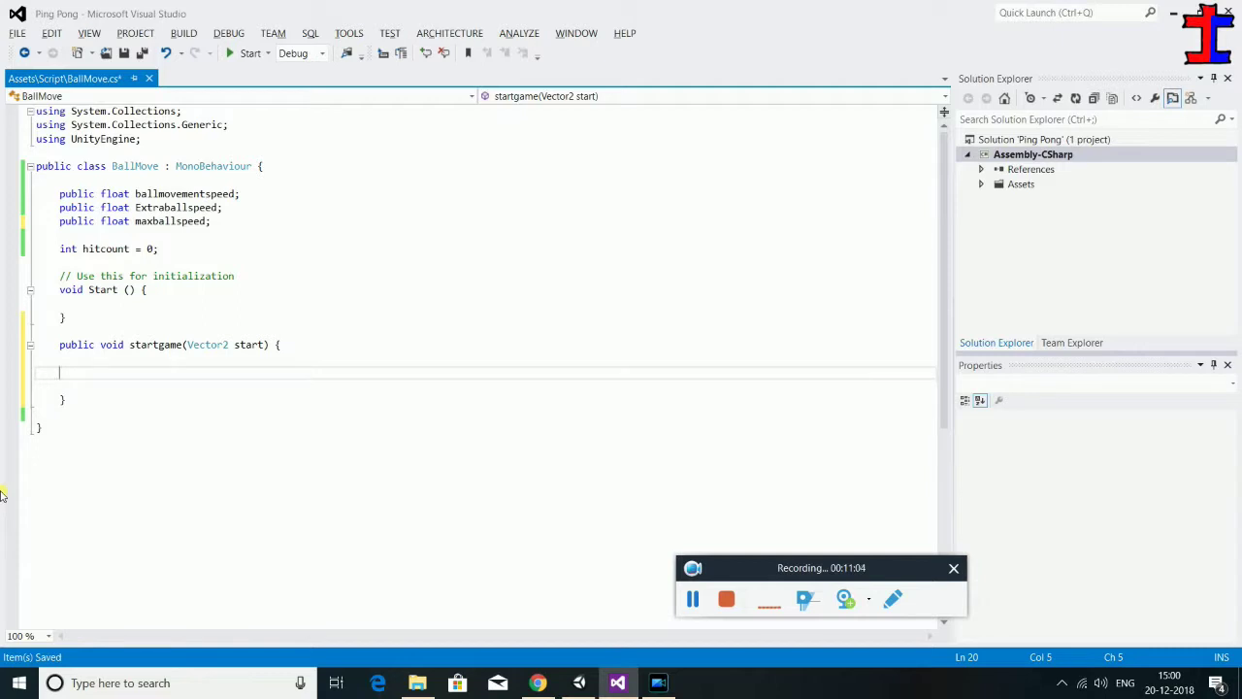
click(579, 684)
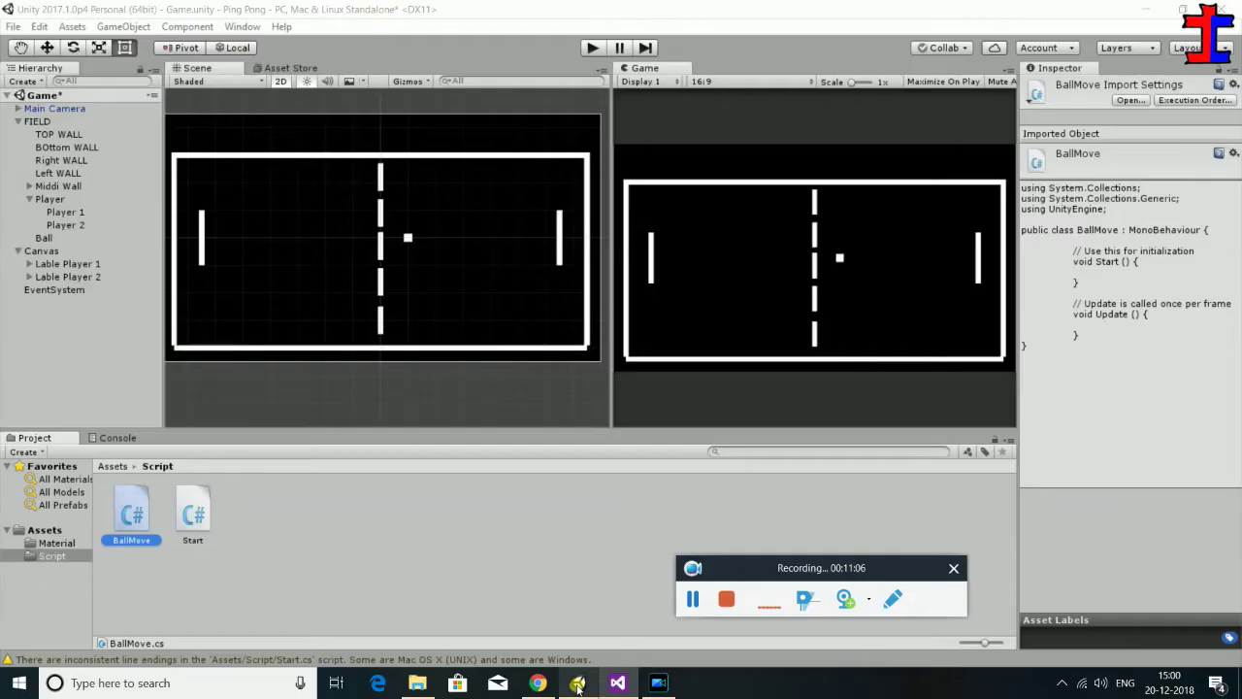
Select Ball, try dragging its position, leave it at X 100, Y 0, then return to Visual Studio
click(43, 238)
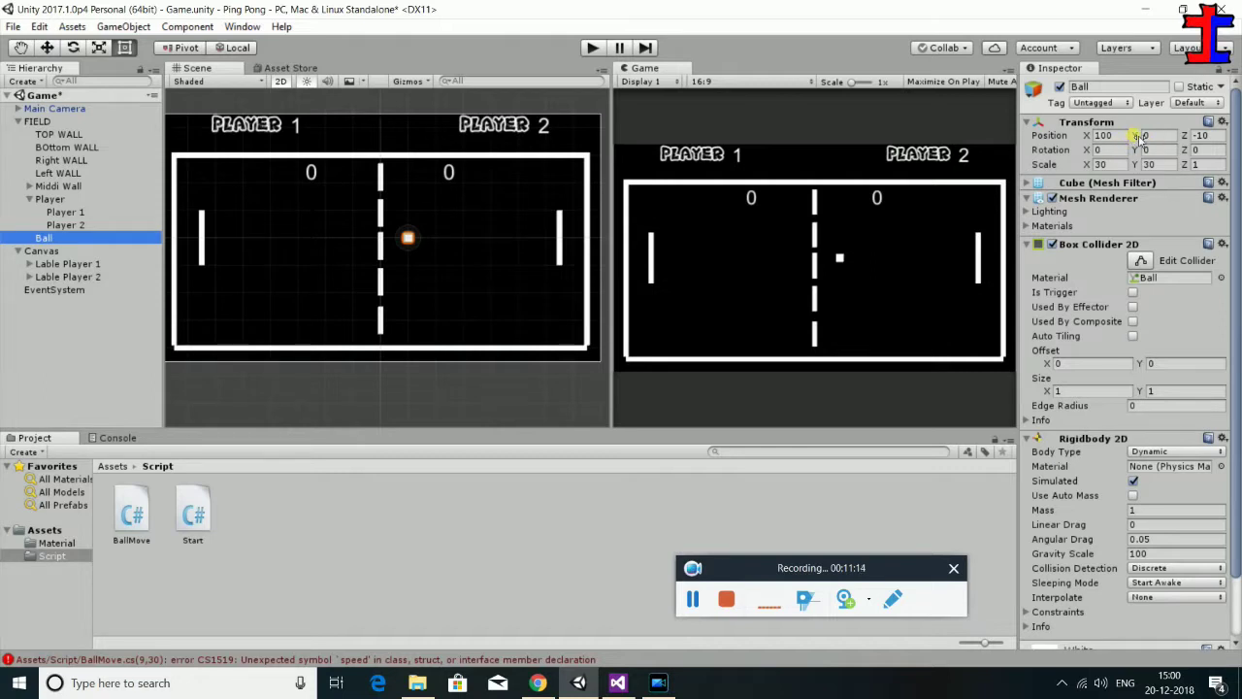
mouse_move(1141, 139)
mouse_down()
mouse_move(680, 141)
mouse_move(689, 173)
mouse_up()
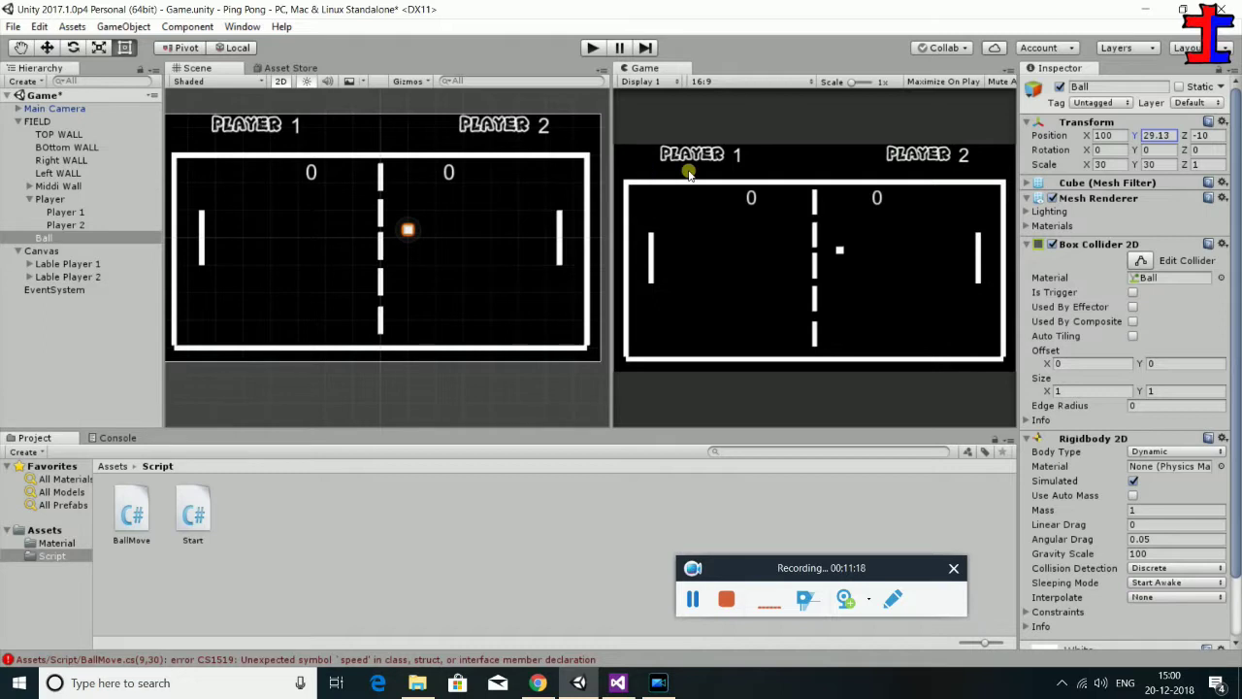
key(ctrl+z)
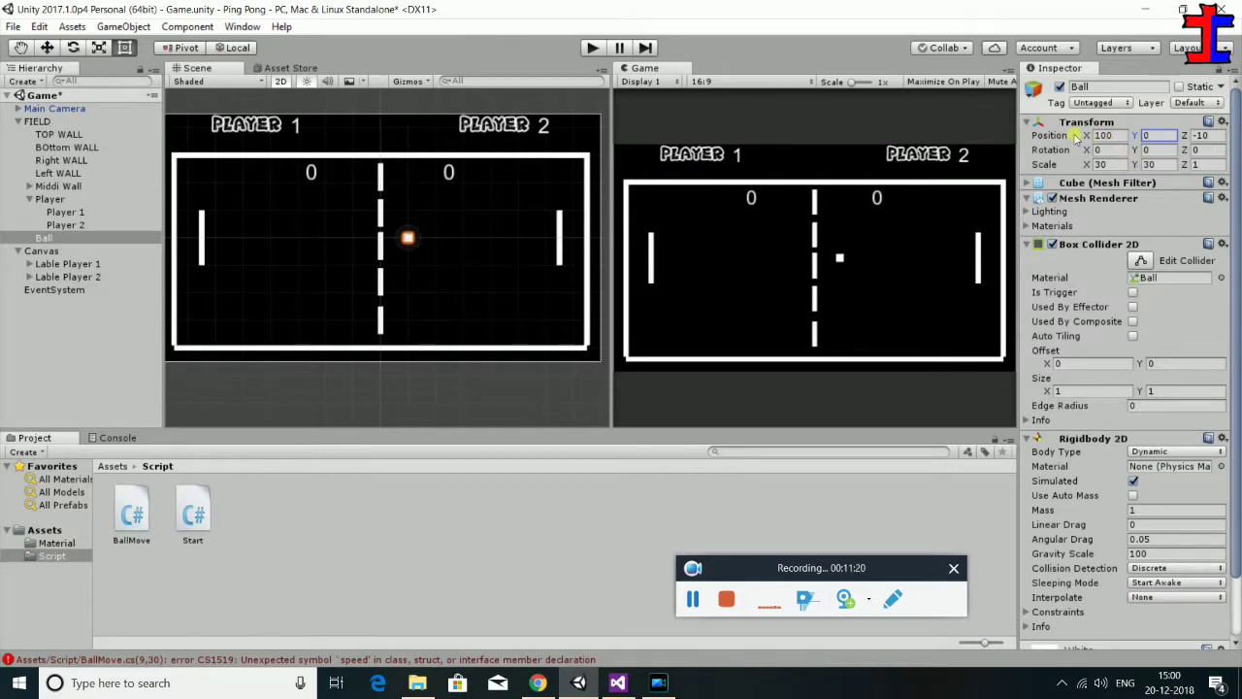
mouse_move(1084, 136)
mouse_down()
mouse_move(1085, 165)
mouse_move(1063, 165)
mouse_up()
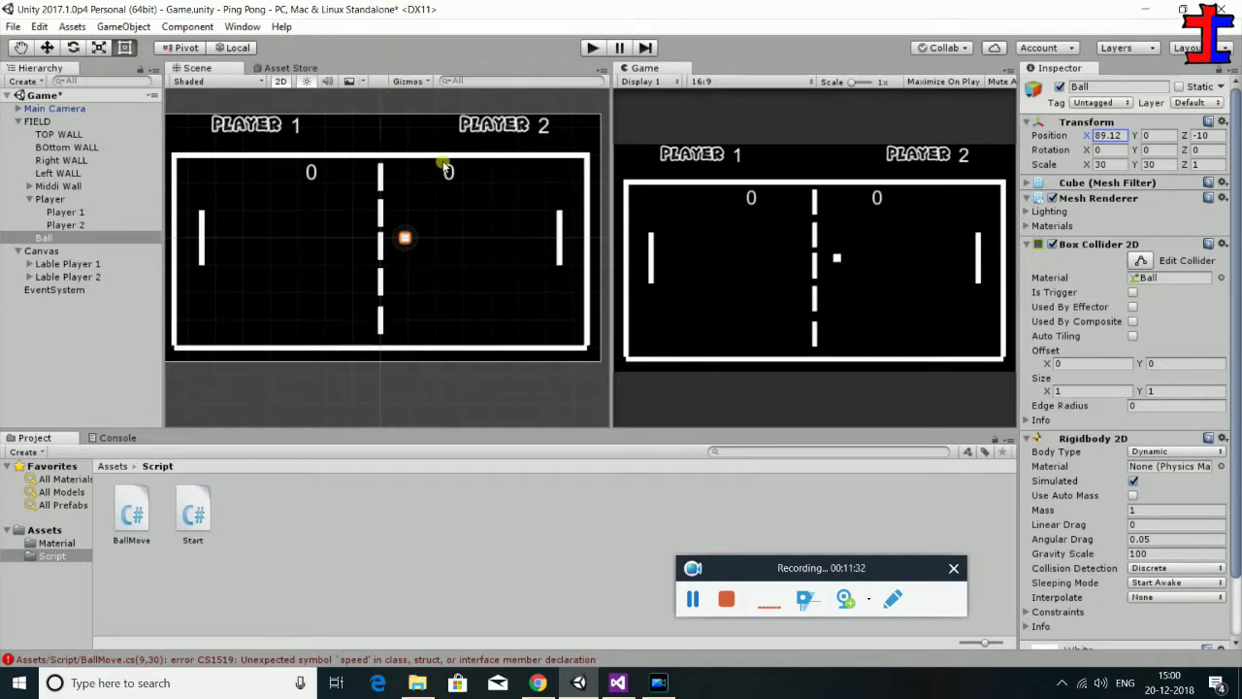
text(100)
key(alt+Tab)
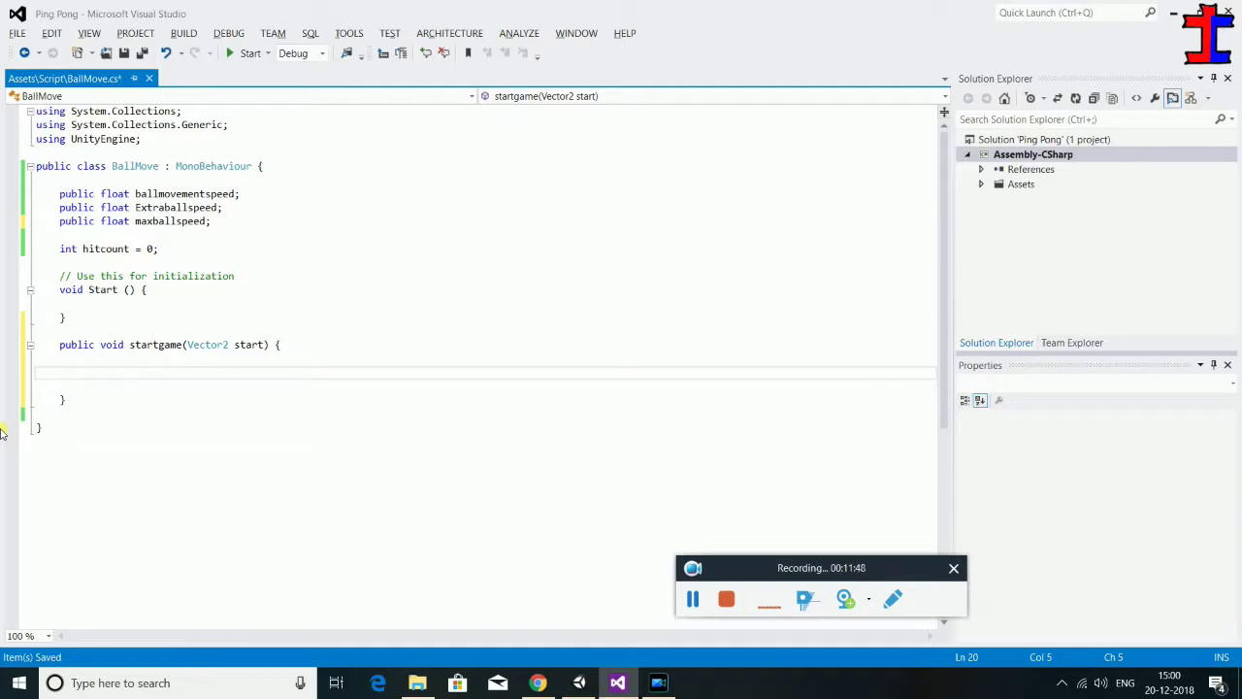
Write 'start = start.normalized;' as the first line of startgame, using IntelliSense for normalized
text(start = )
text(nor)
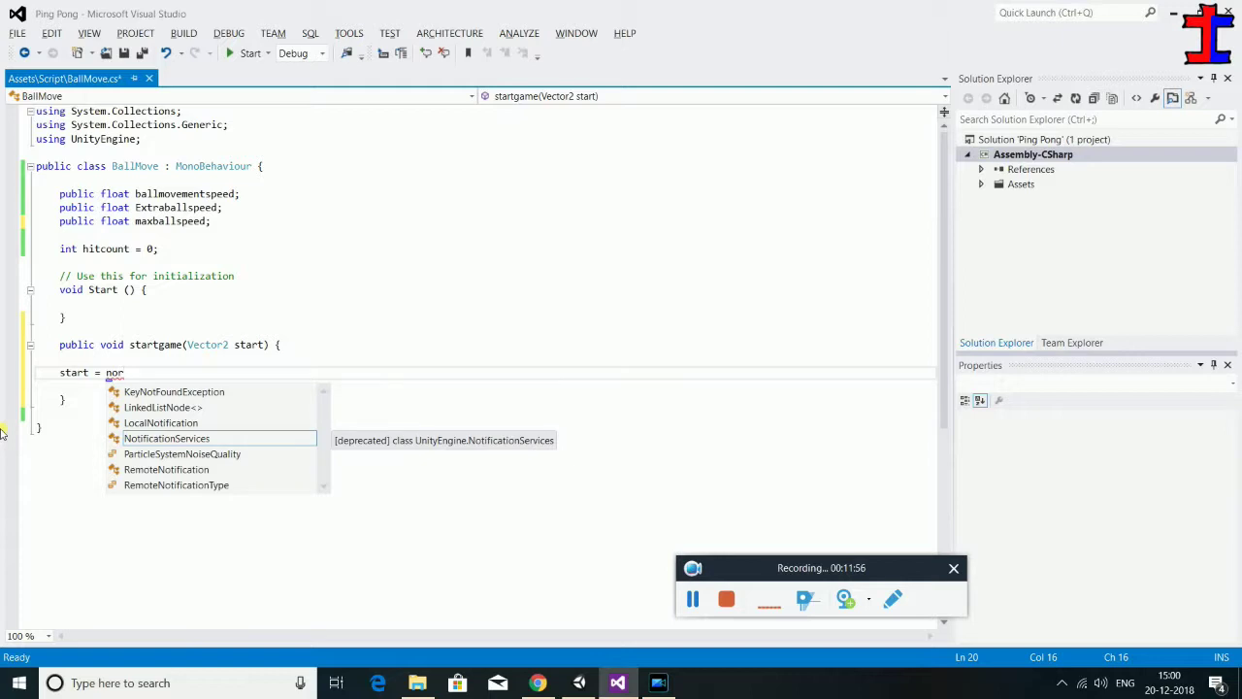
key(BackSpace)
key(BackSpace)
key(BackSpace)
text(start)
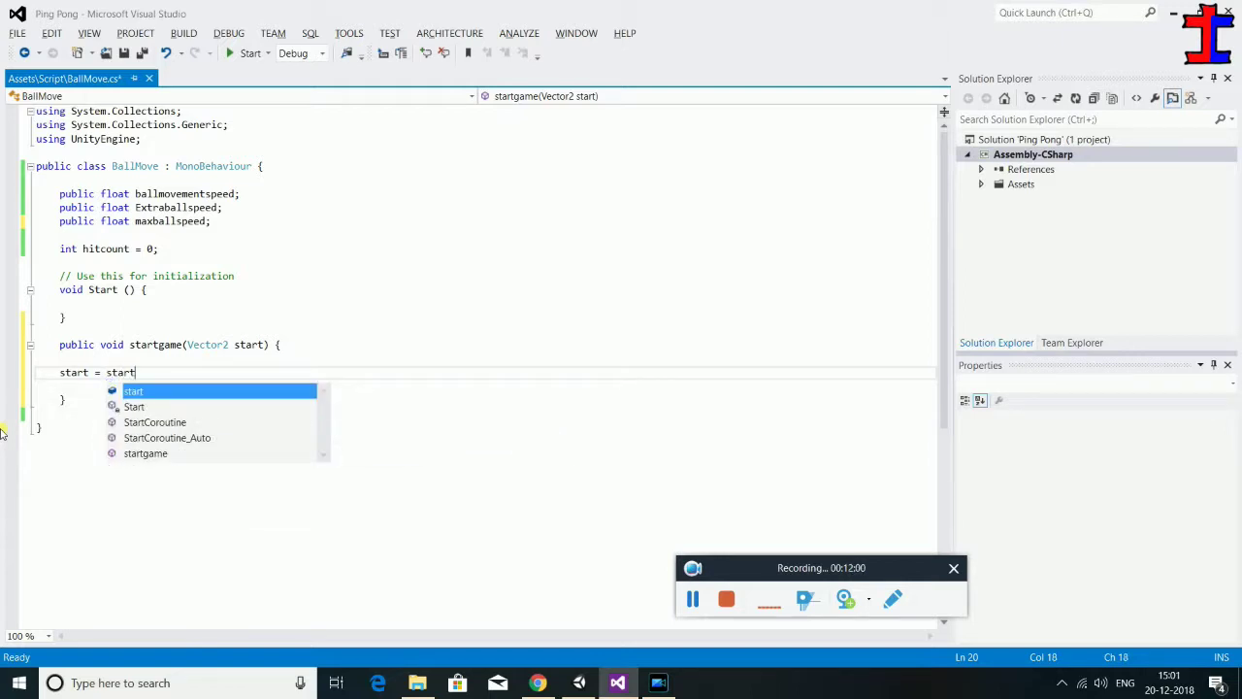
key(Escape)
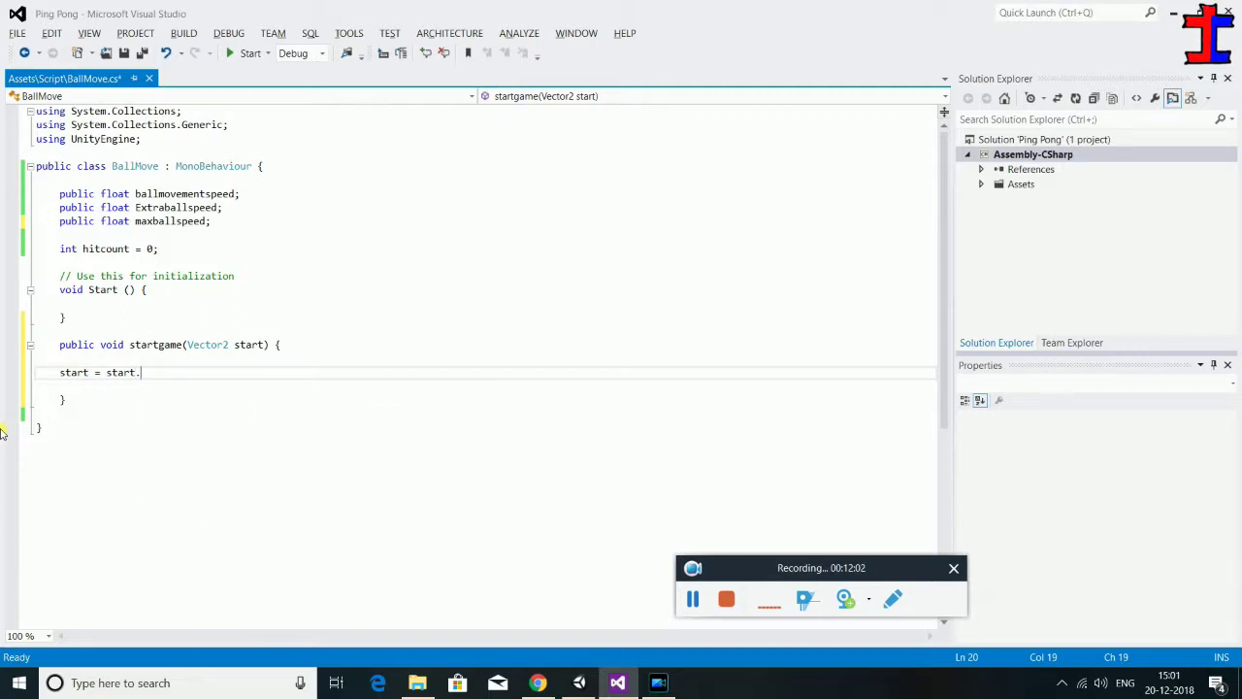
text(n)
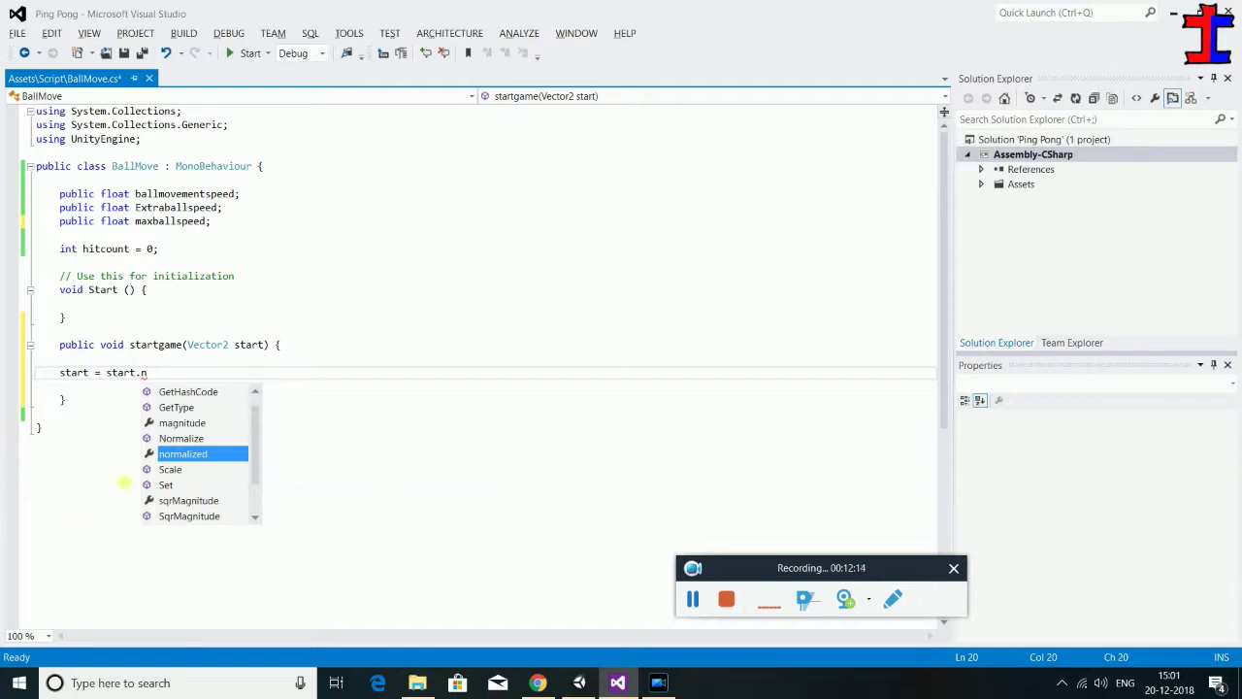
double_click(165, 456)
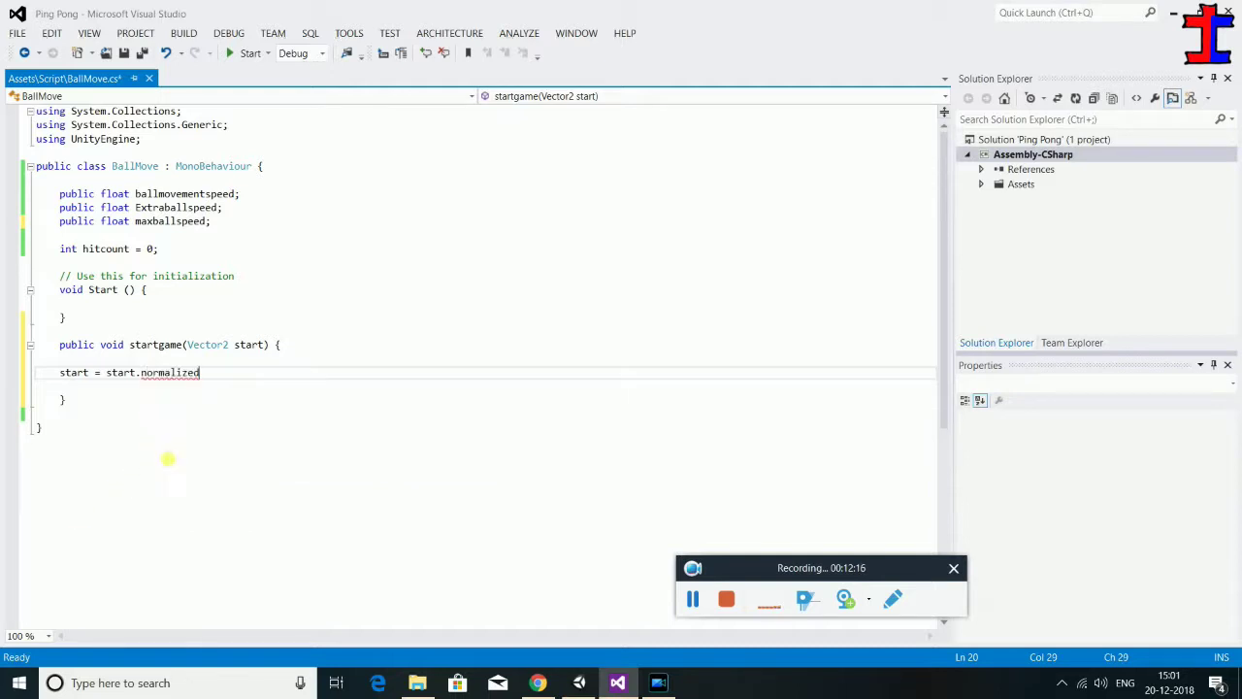
text(;)
text(;)
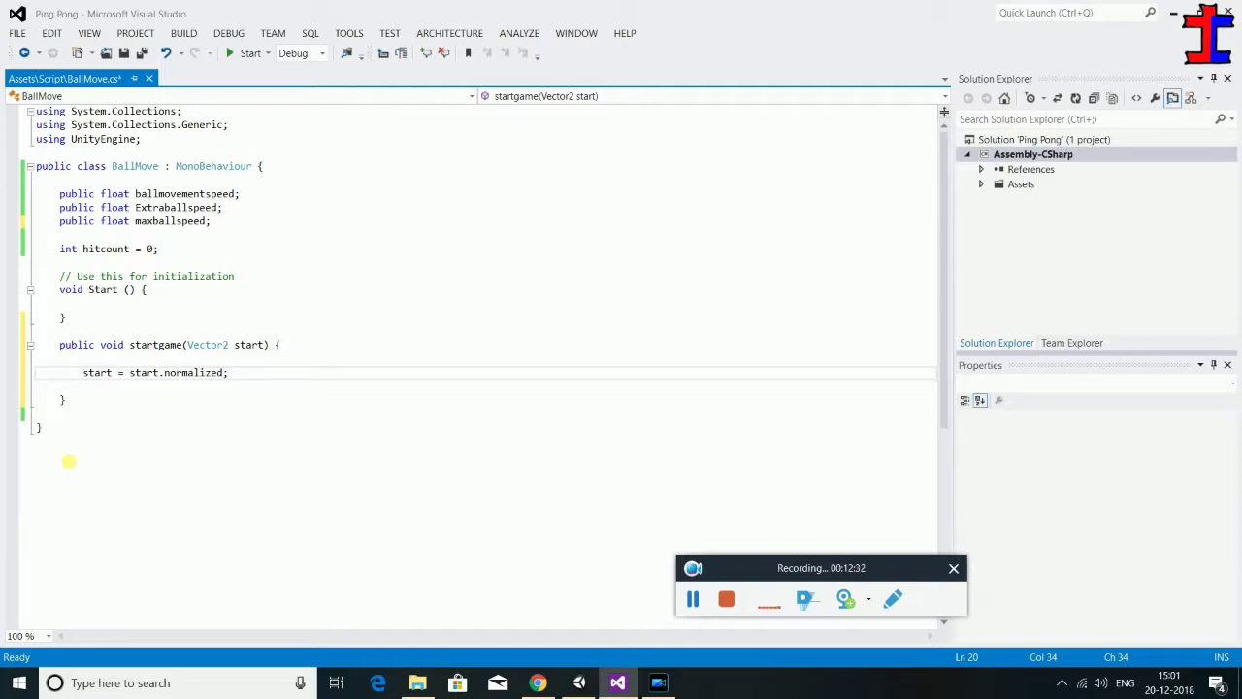
key(Return)
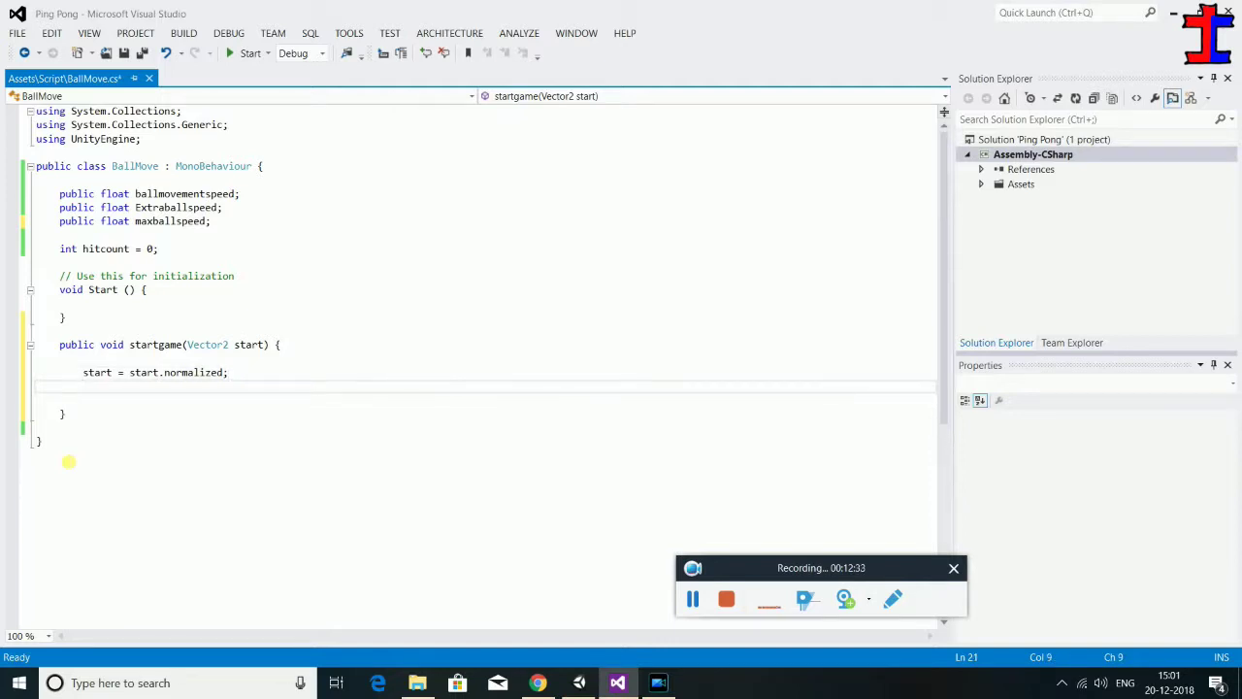
Add 'float speed = this.ballmovementspeed + hitcount * Extraballspeed;' below the normalize line
text(flo)
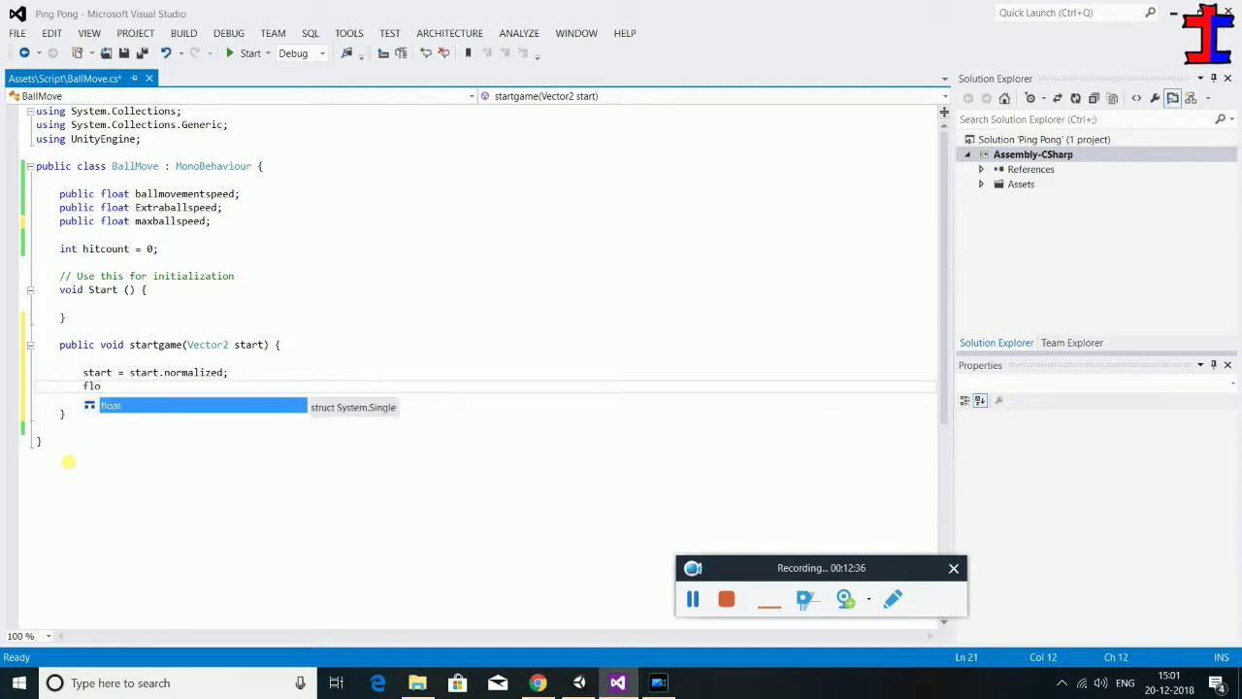
text(at speed)
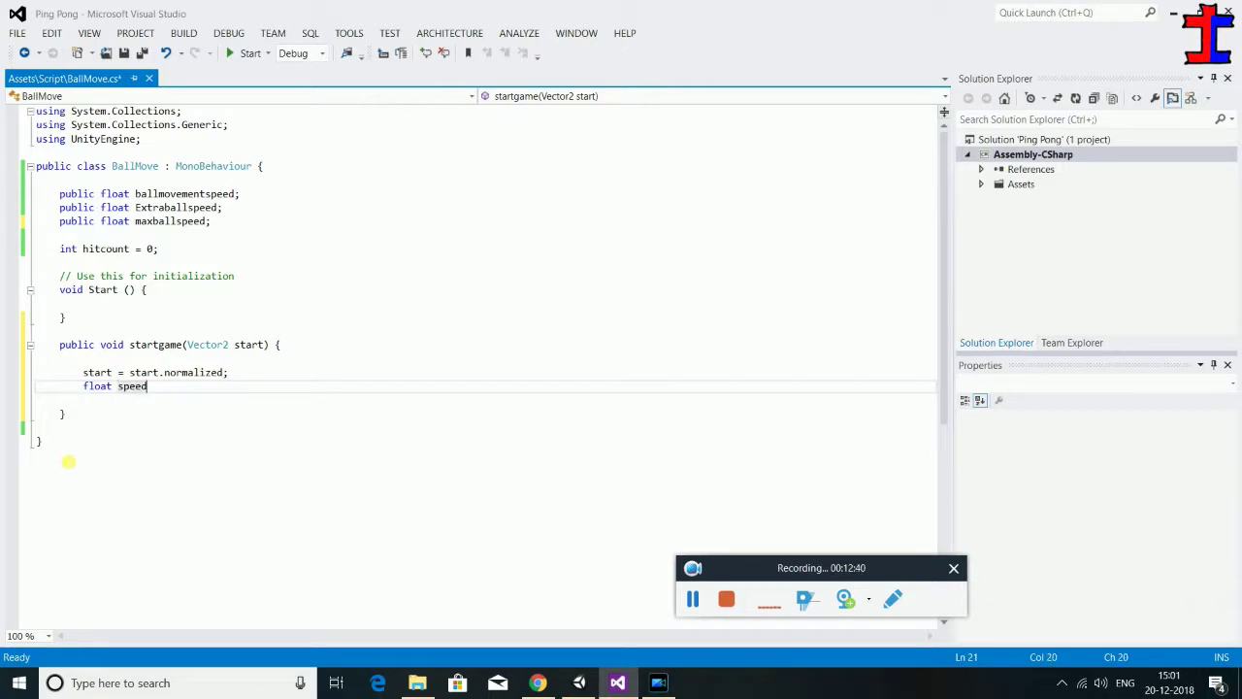
text( = this.)
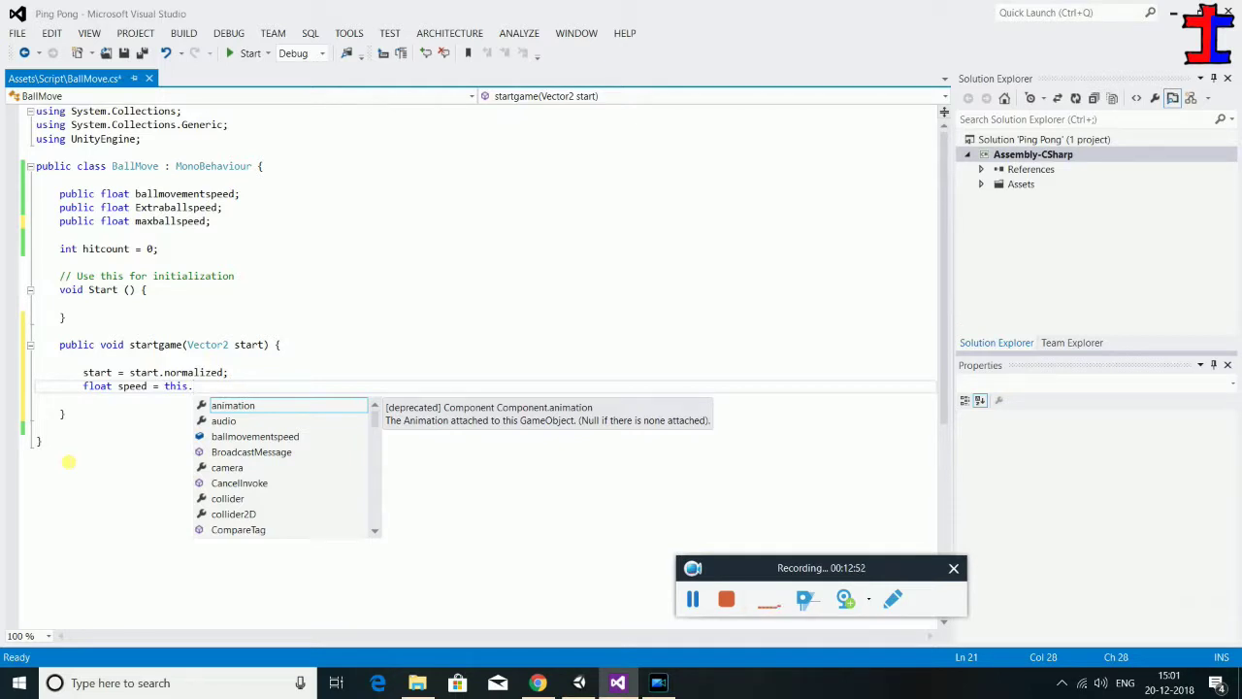
text(ba)
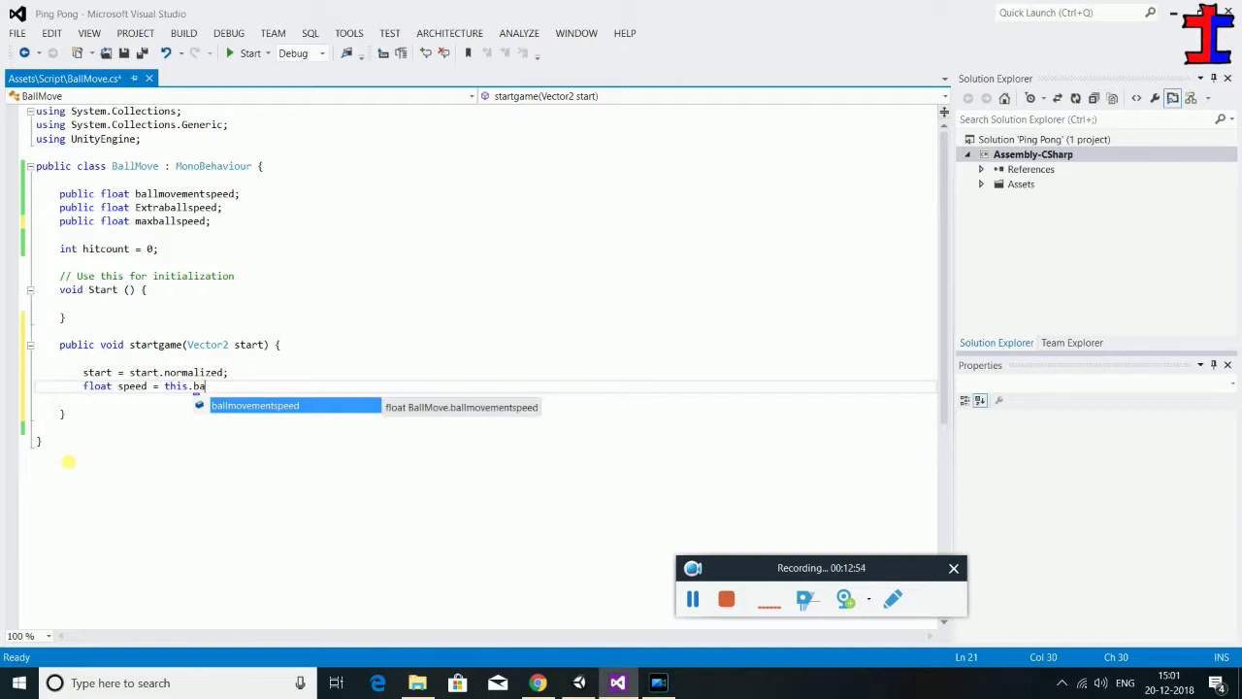
key(Tab)
text(+)
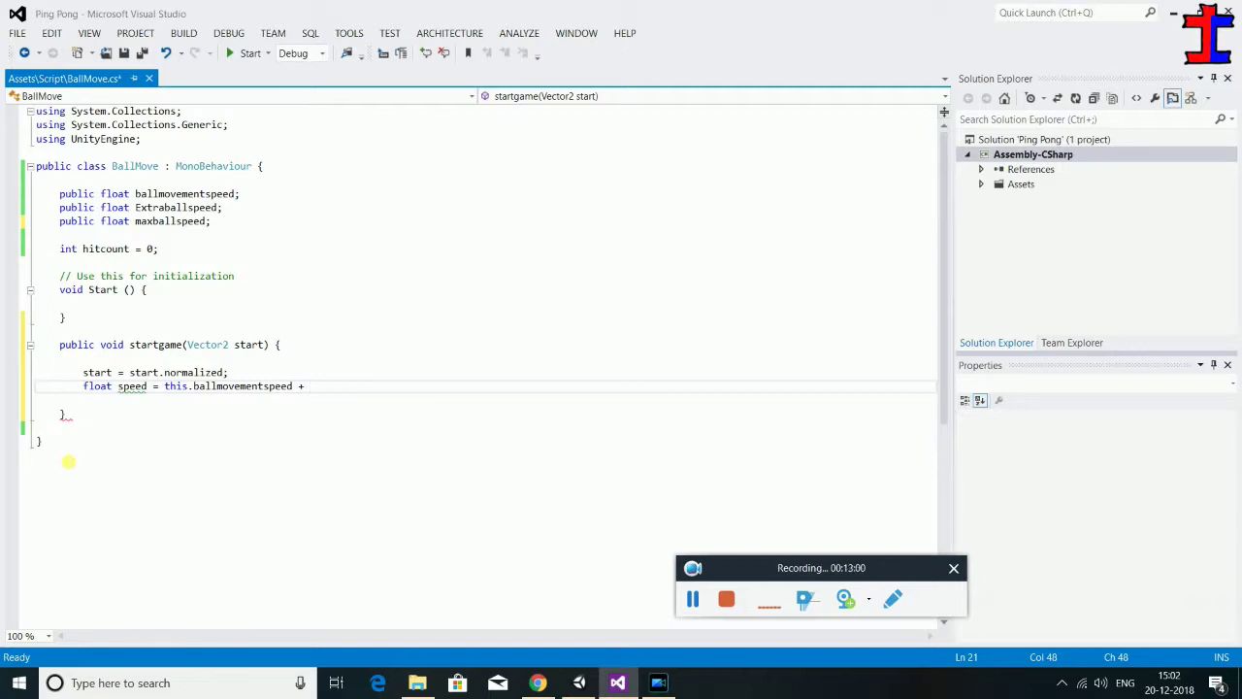
text( hi)
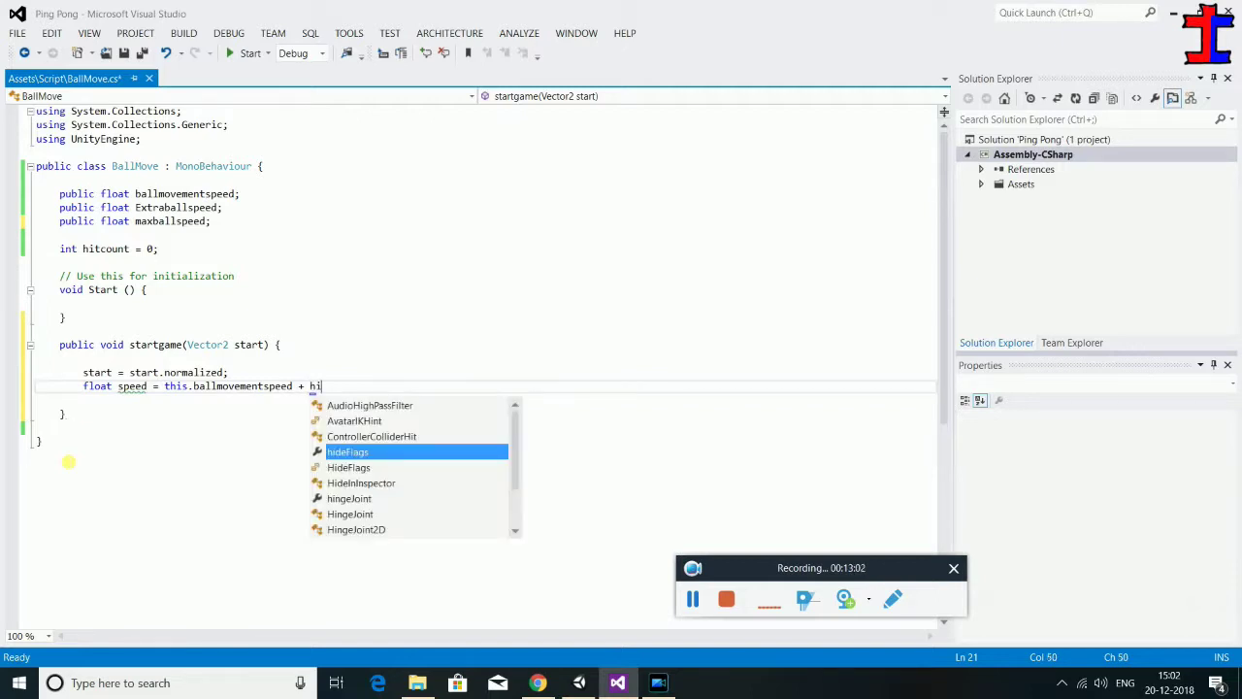
text(tcount)
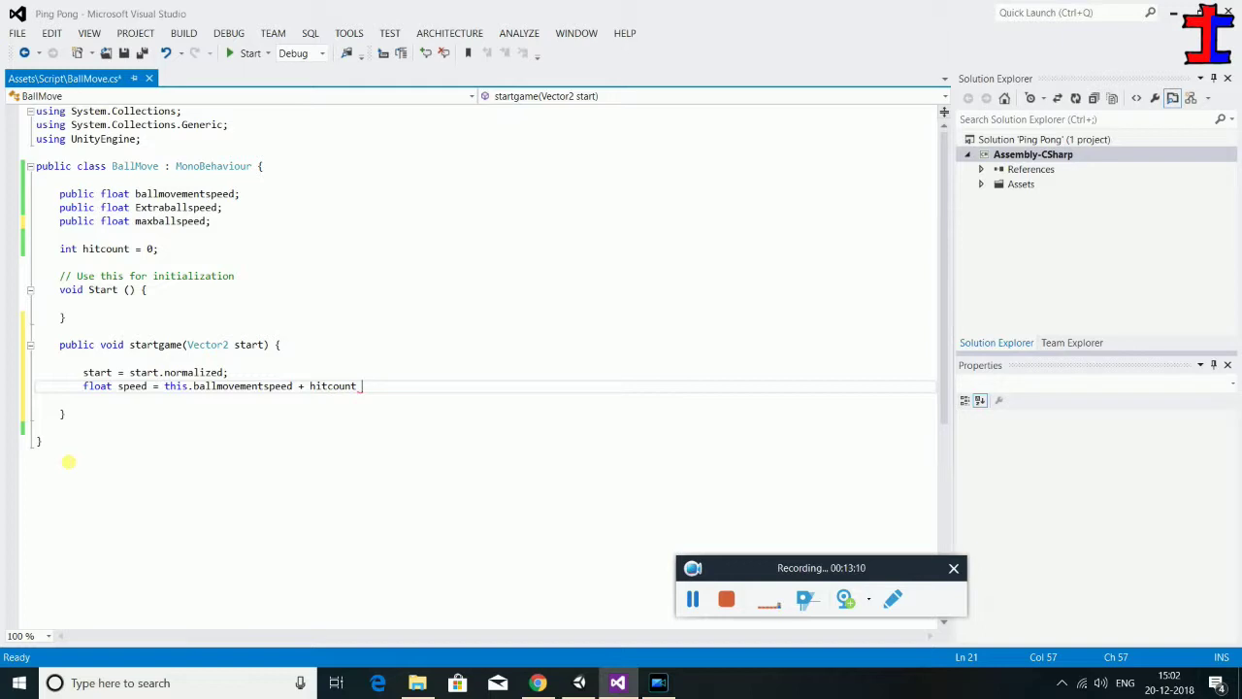
text( *)
text(ex)
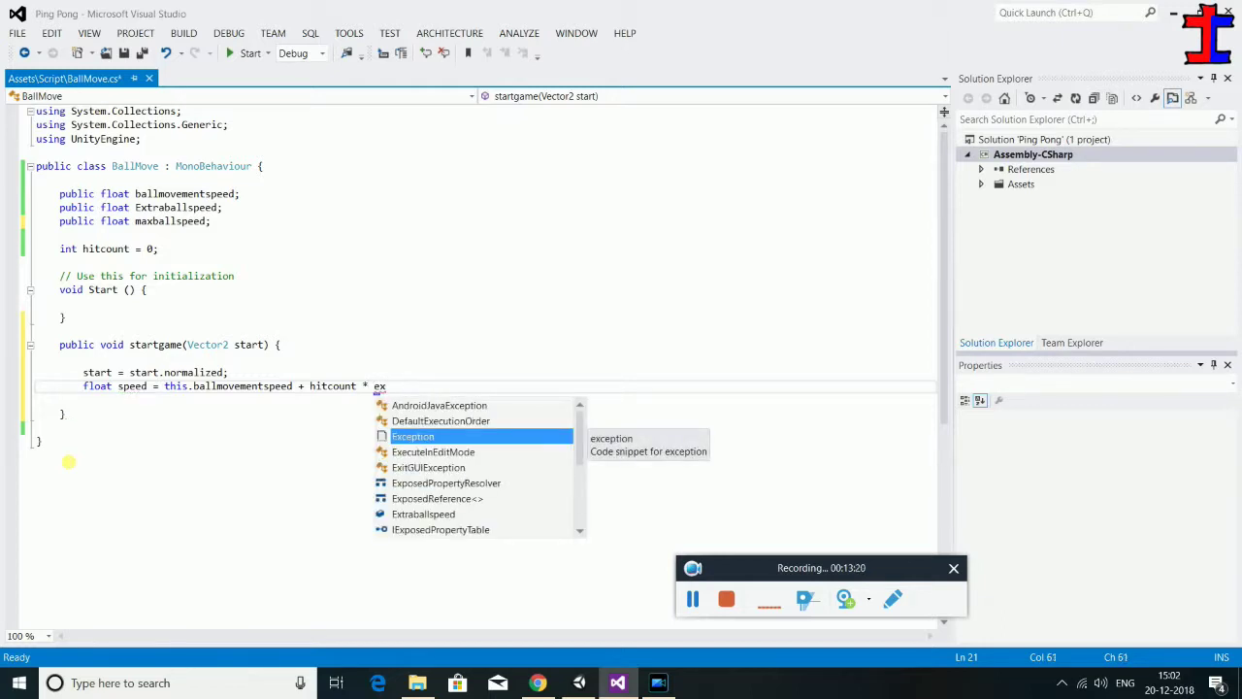
text(traballspeed)
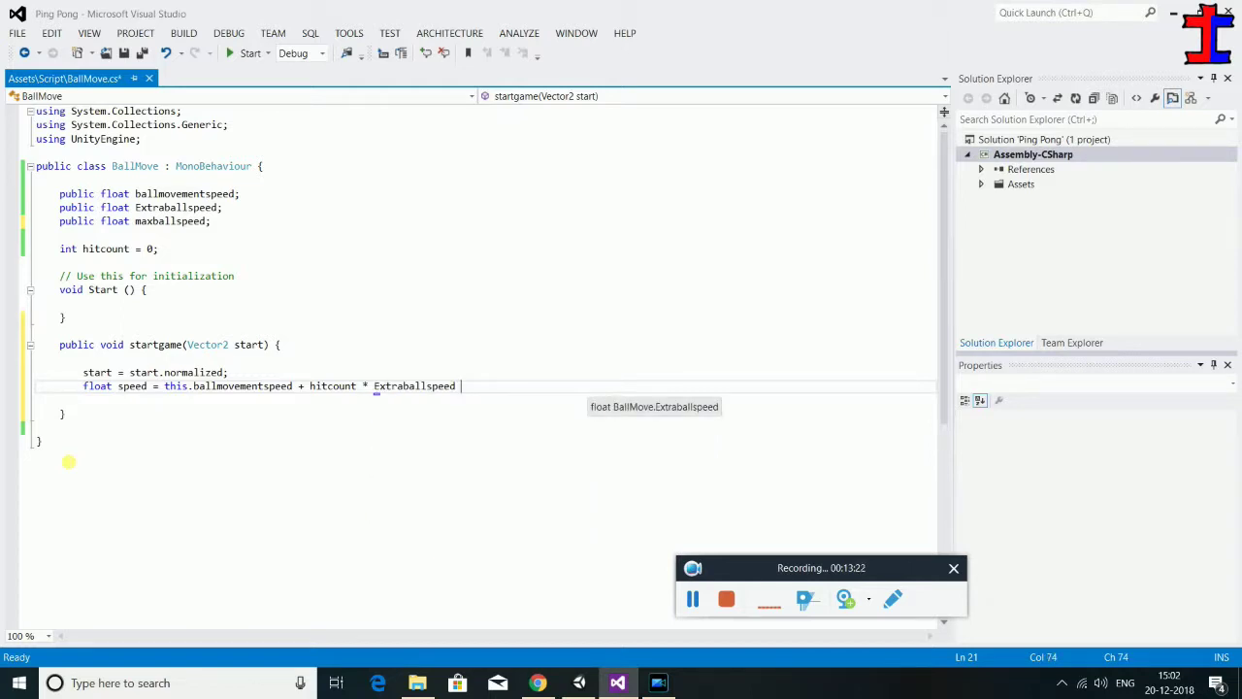
key(BackSpace)
text(;)
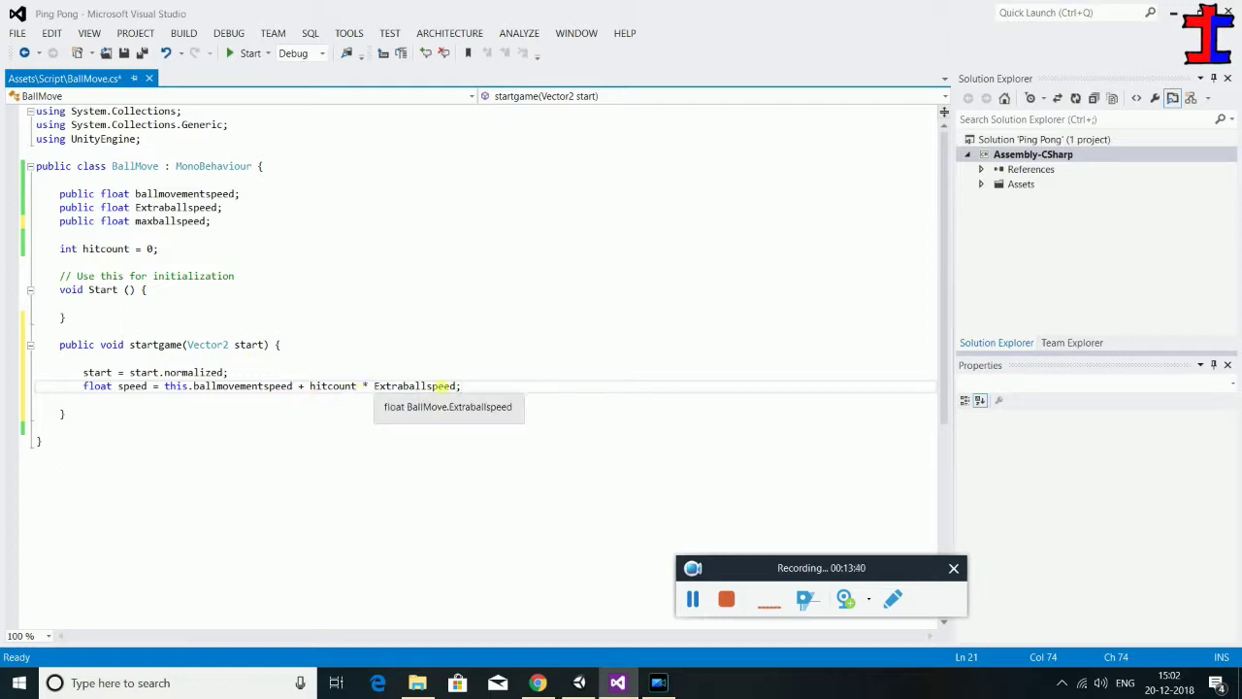
key(Return)
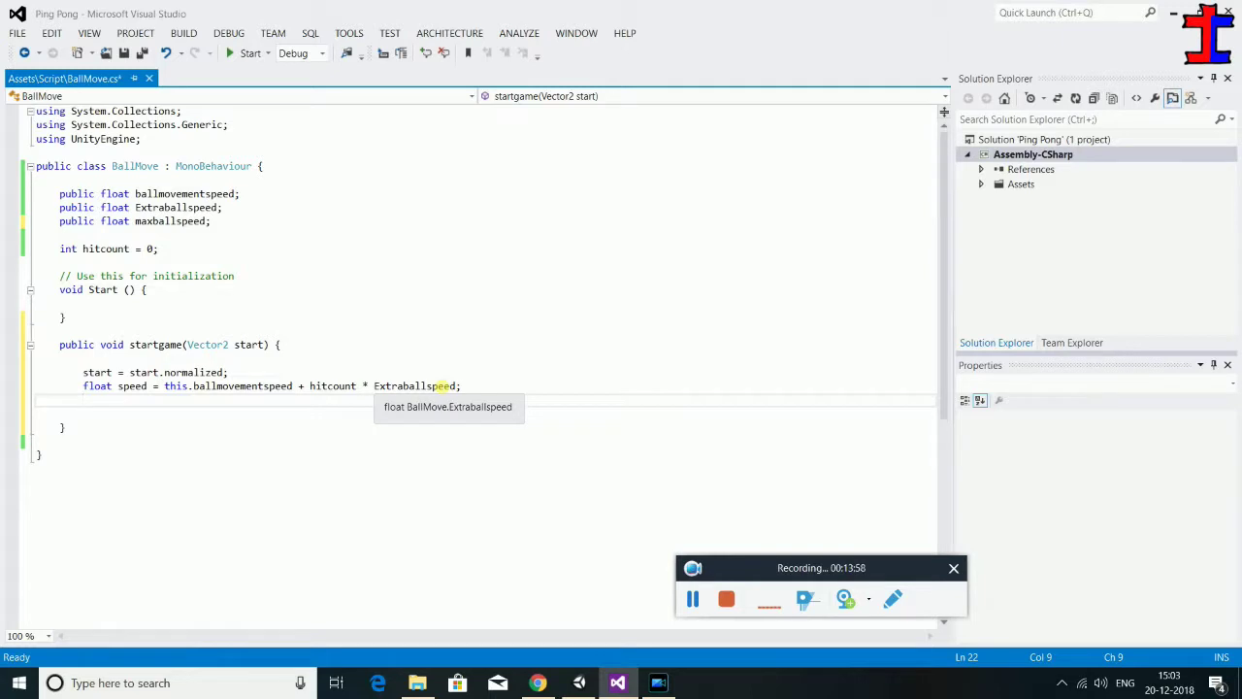
Begin 'Rigidbody2D rigidbody2d = this.gameObject.GetComponent<Rigidbody2D>' as startgame's third line
text(Ri)
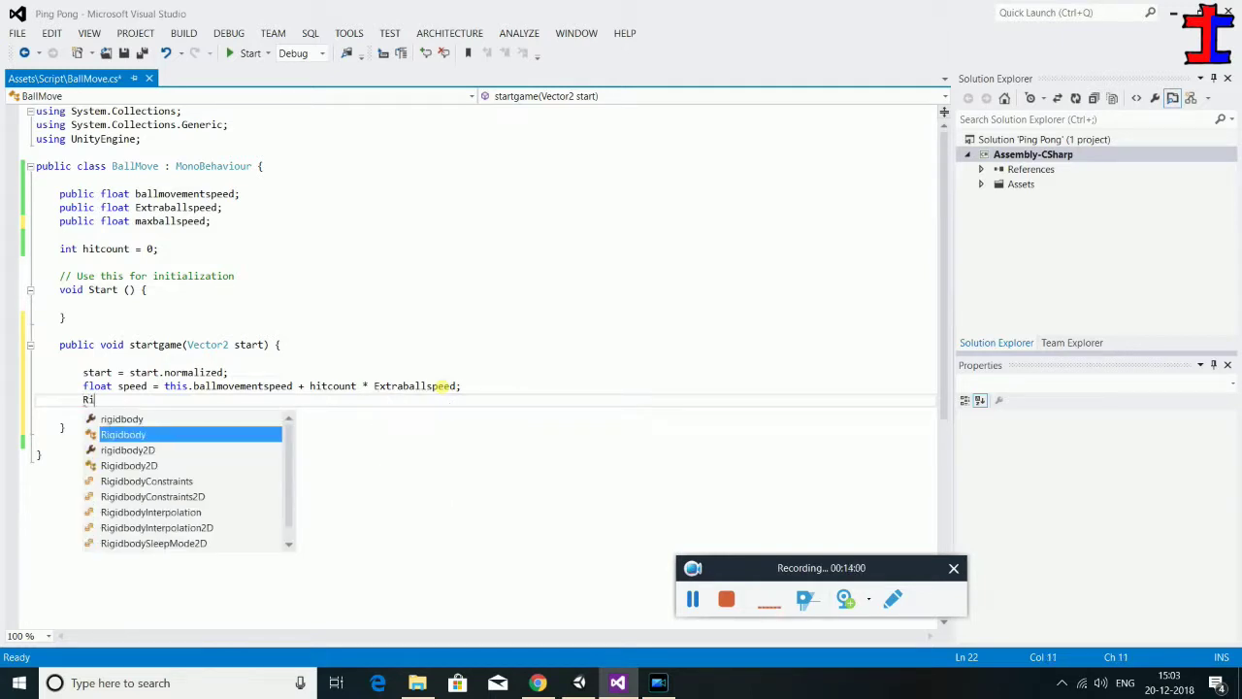
text(g)
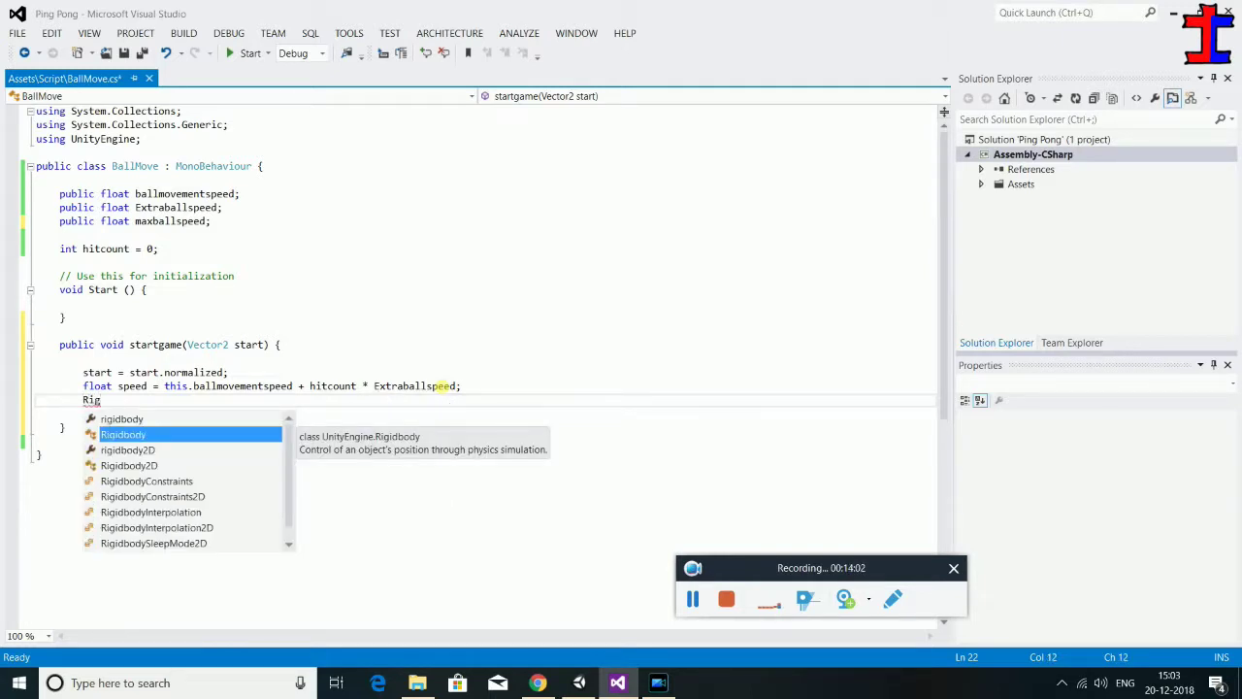
key(Down)
key(Down)
key(space)
text(rigid)
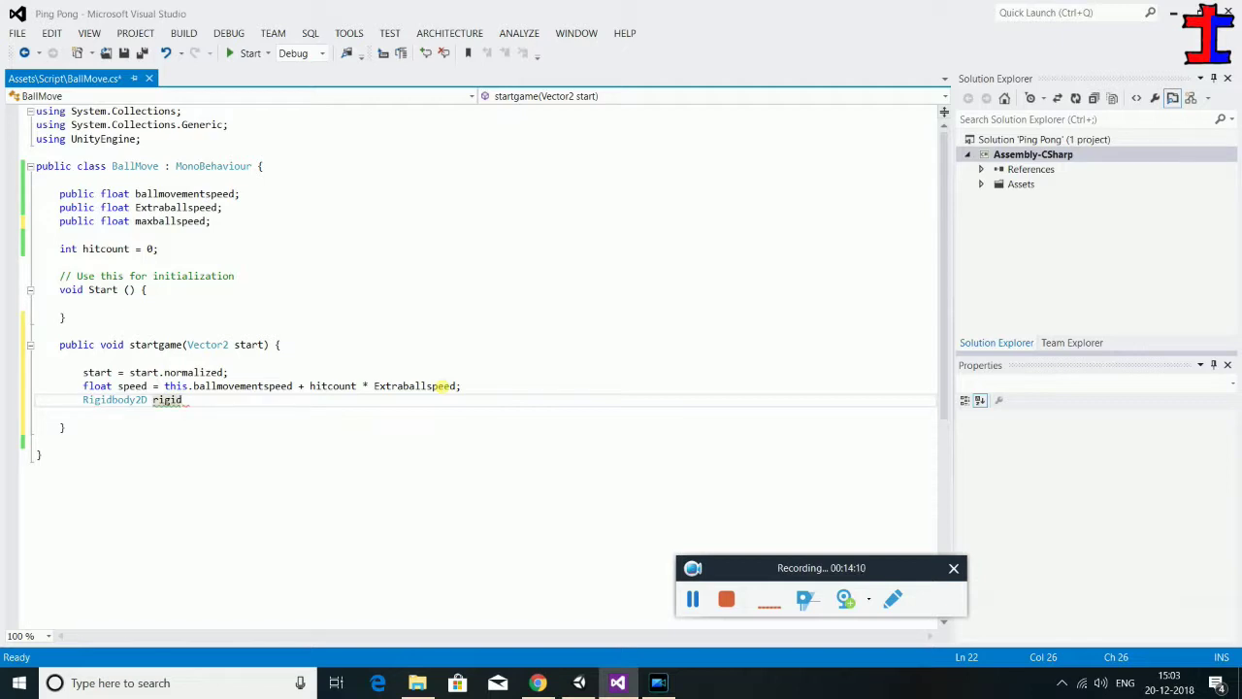
text(body2d = )
text(this.ga)
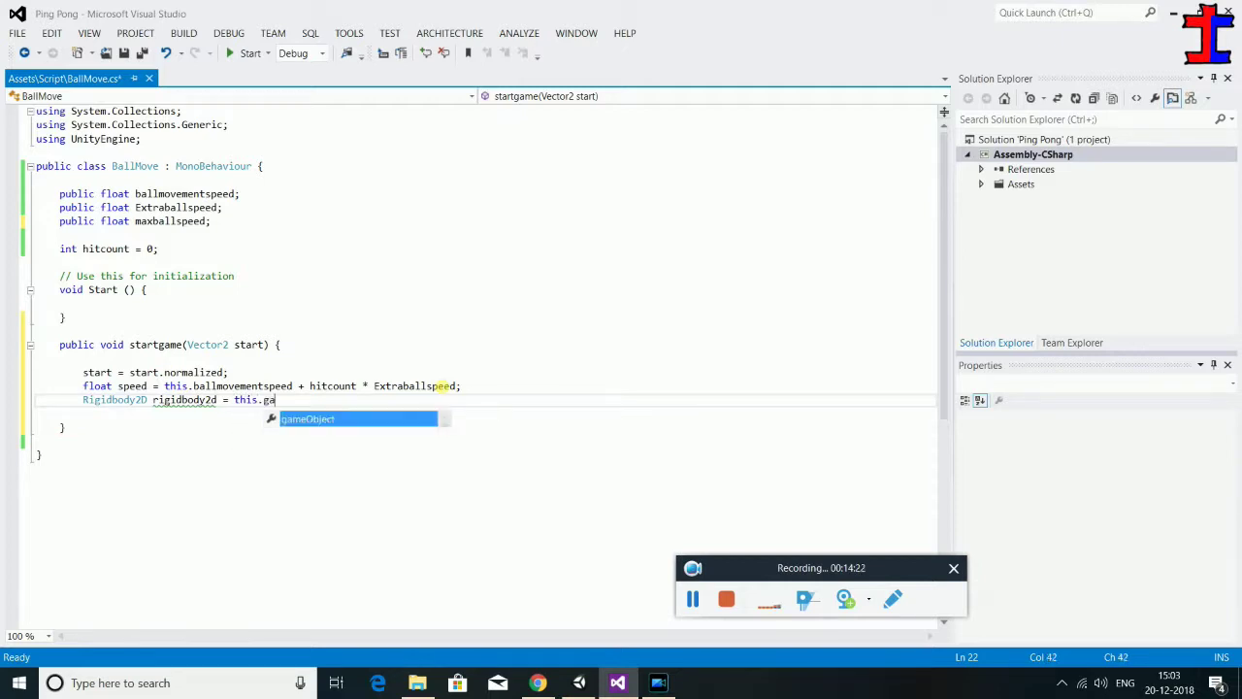
key(Tab)
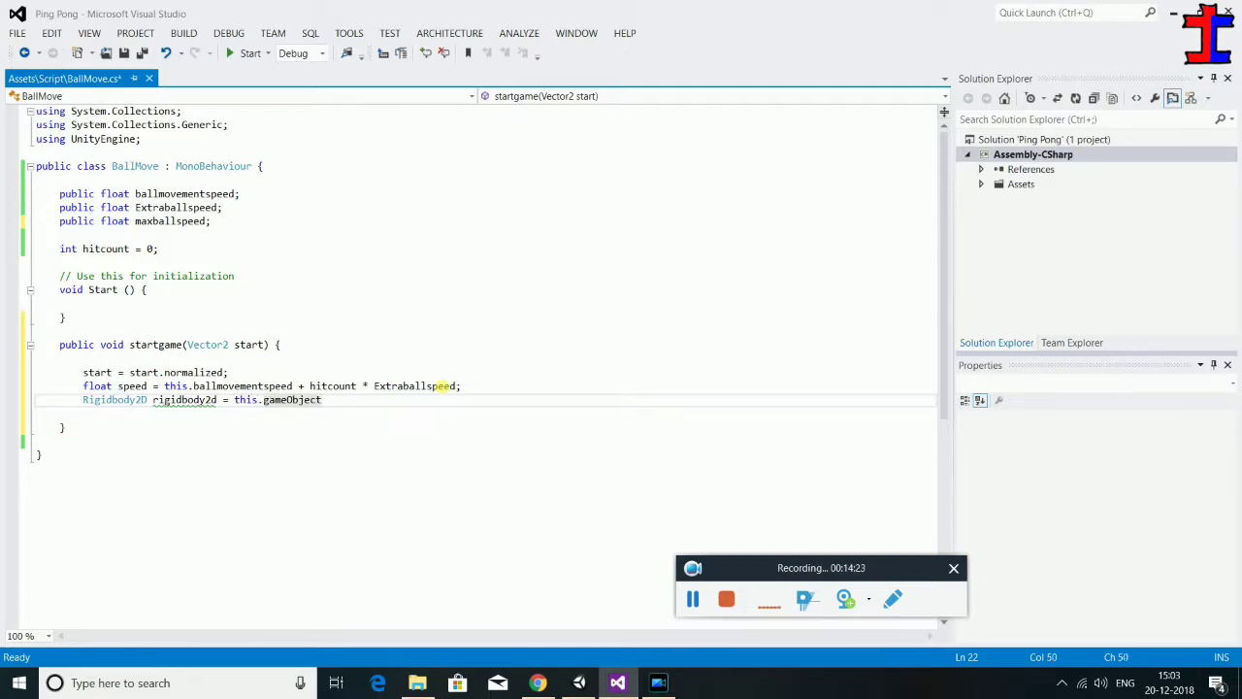
text(.get)
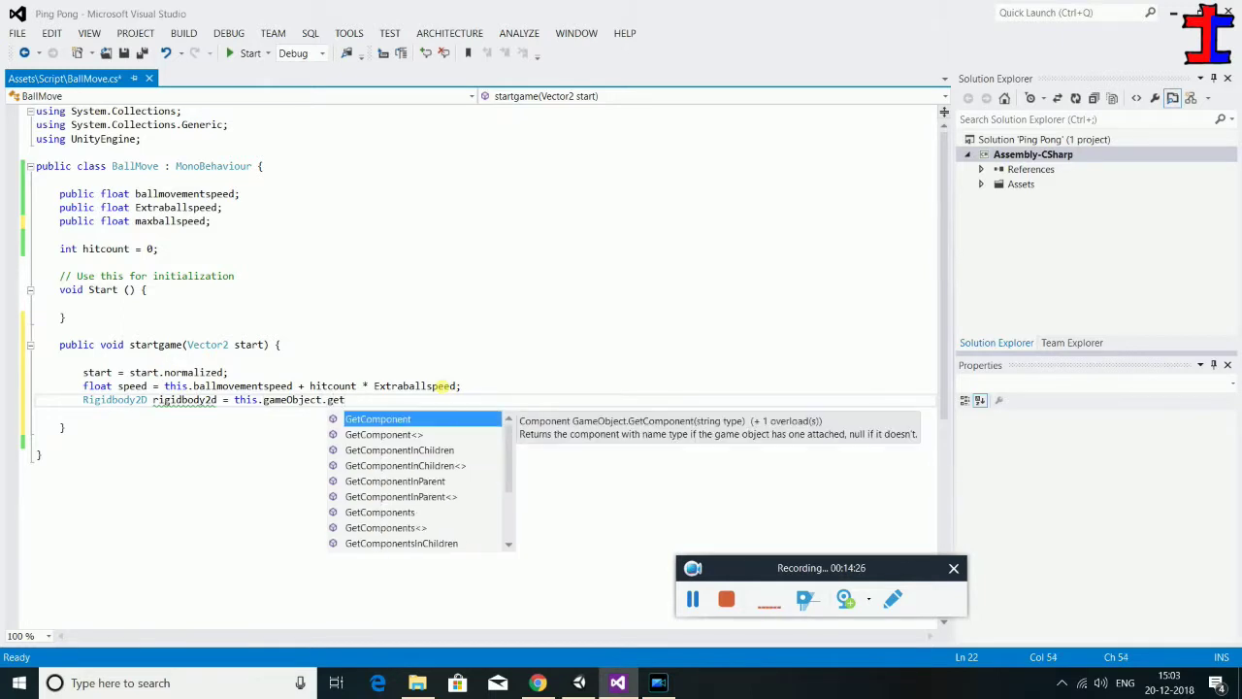
text(<)
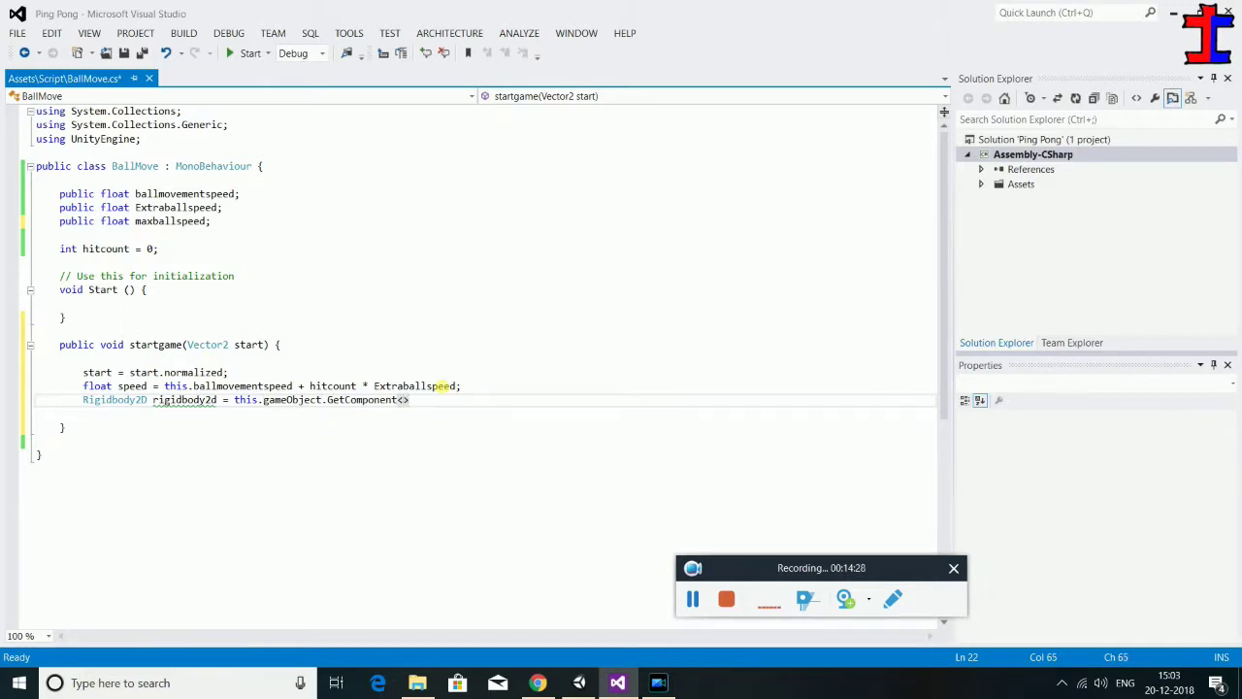
text(Rigidbody2D)
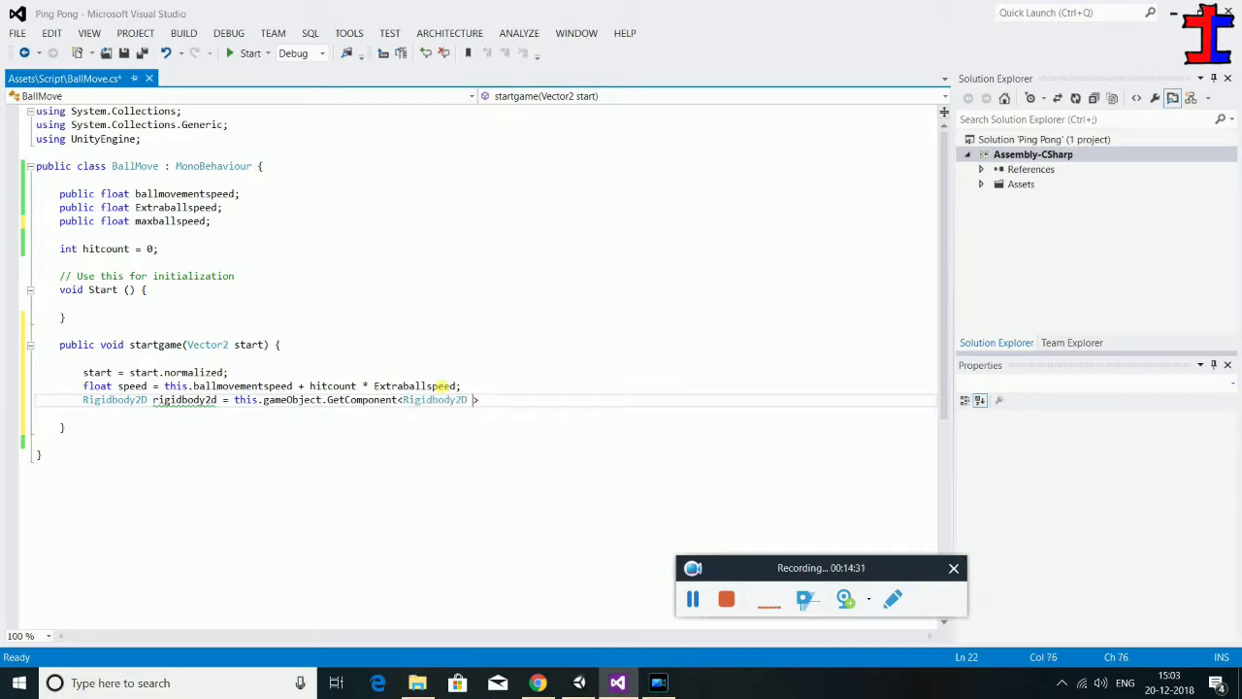
key(BackSpace)
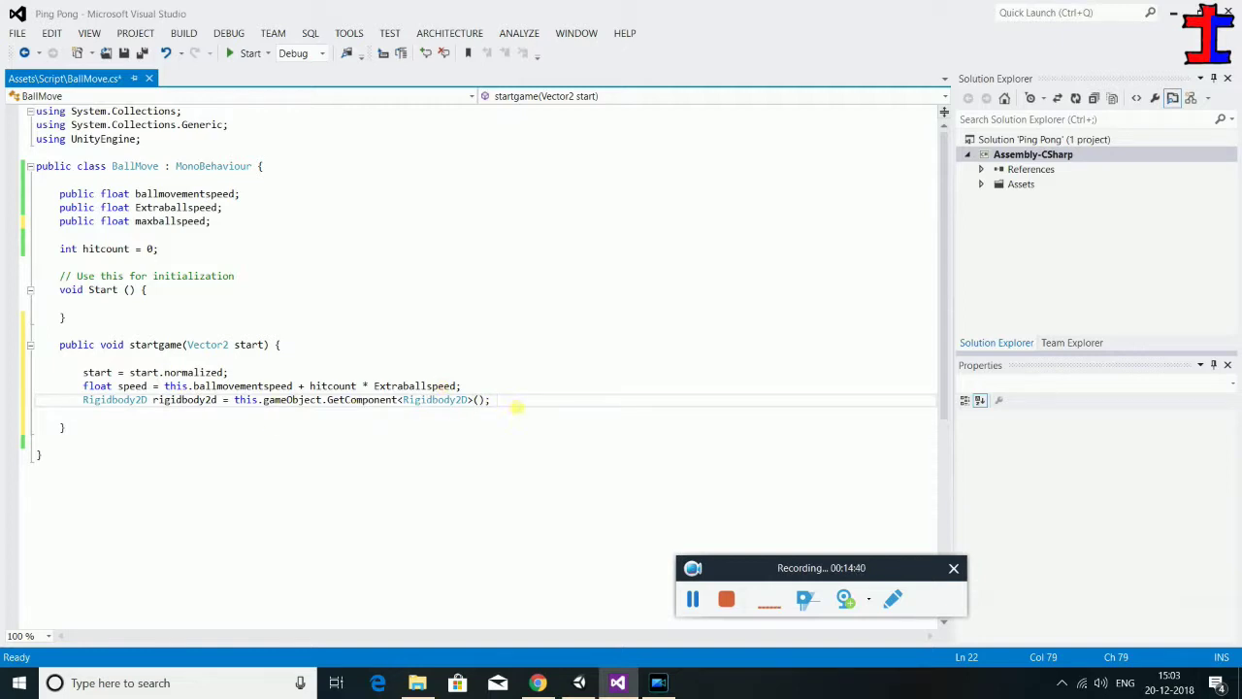
Add 'rigidbody2d.velocity = speed;' below the GetComponent line and save BallMove.cs
key(Return)
text(Re)
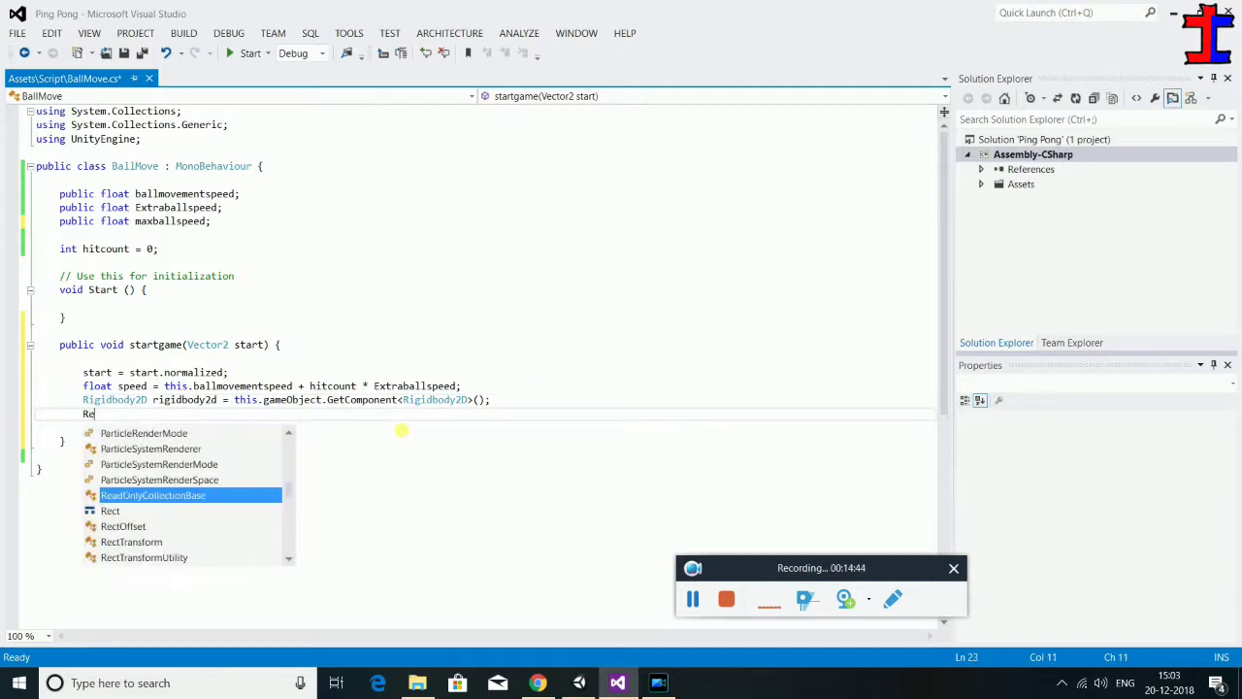
key(BackSpace)
text(i)
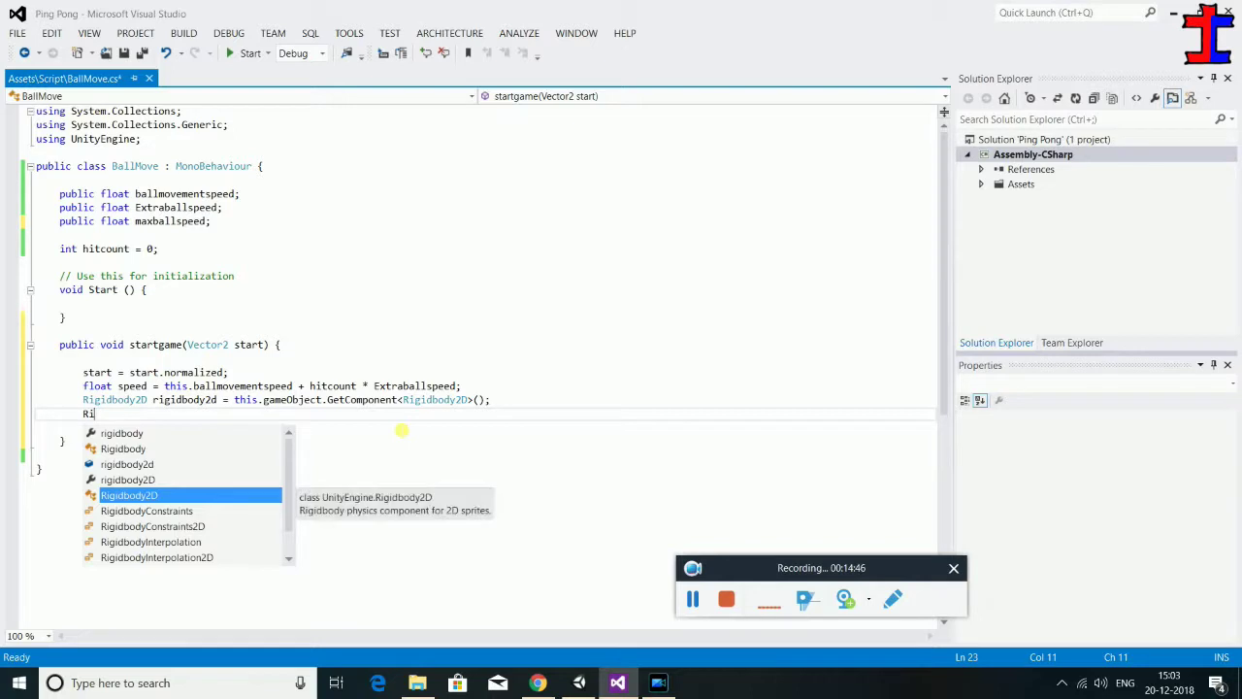
key(Up)
key(Up)
key(space)
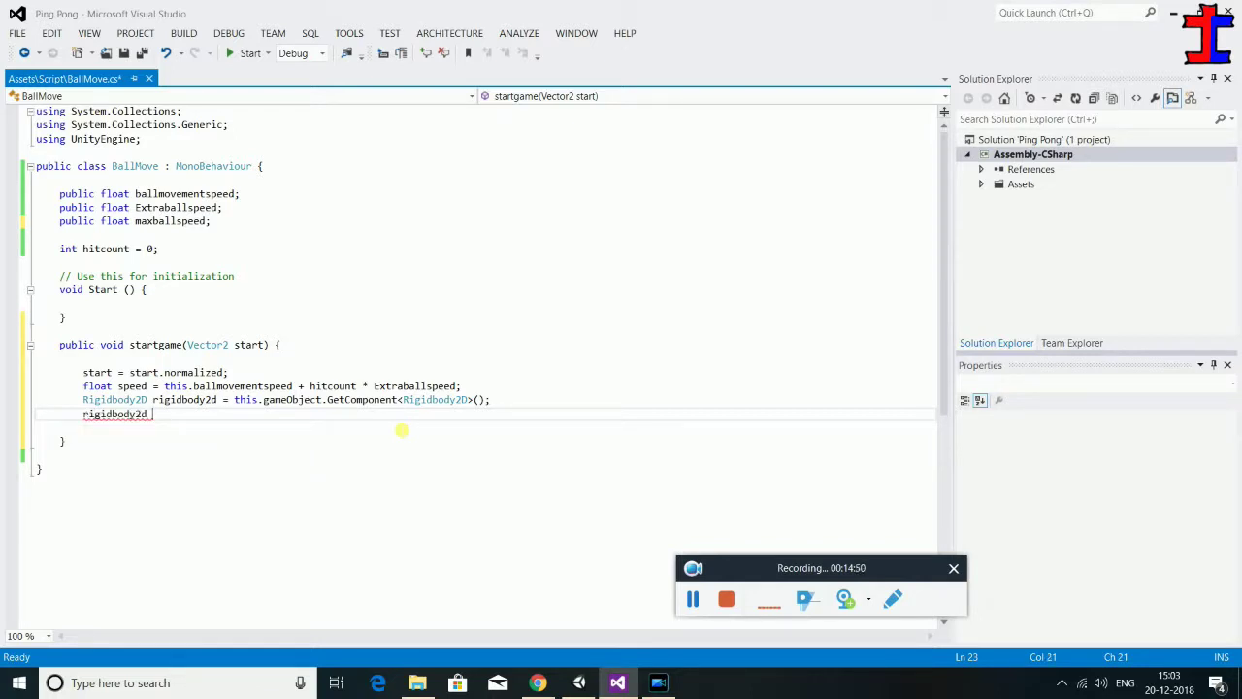
key(BackSpace)
text(.)
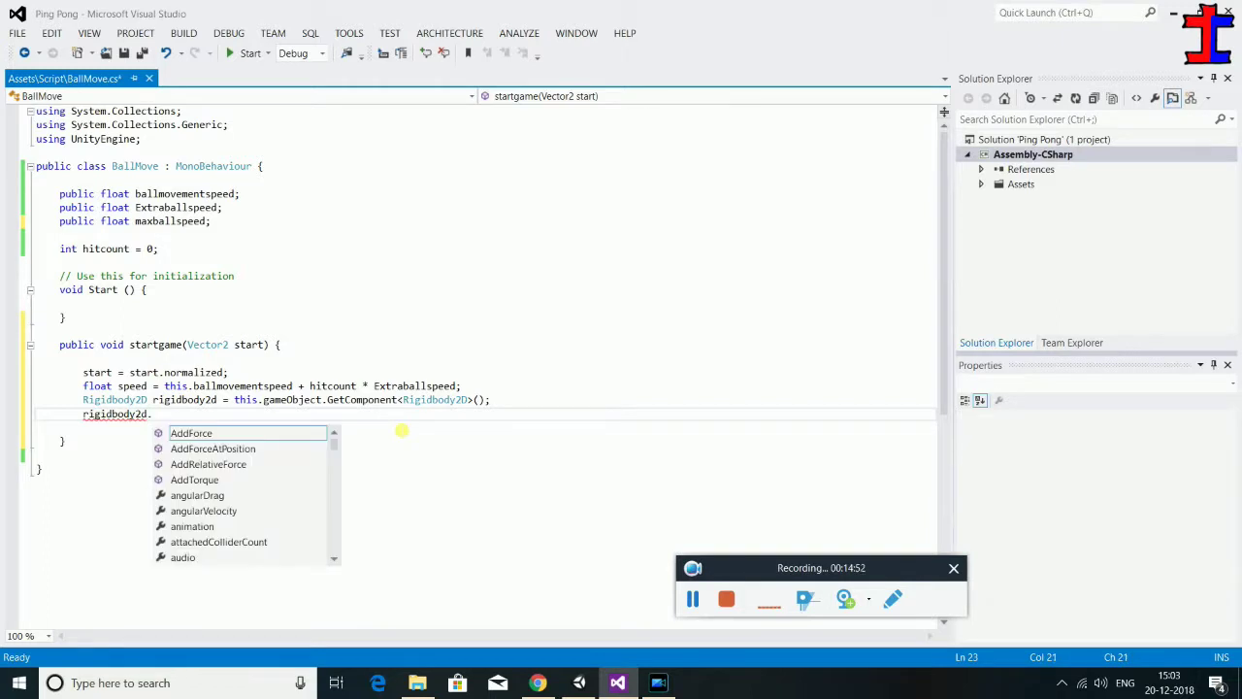
text(v)
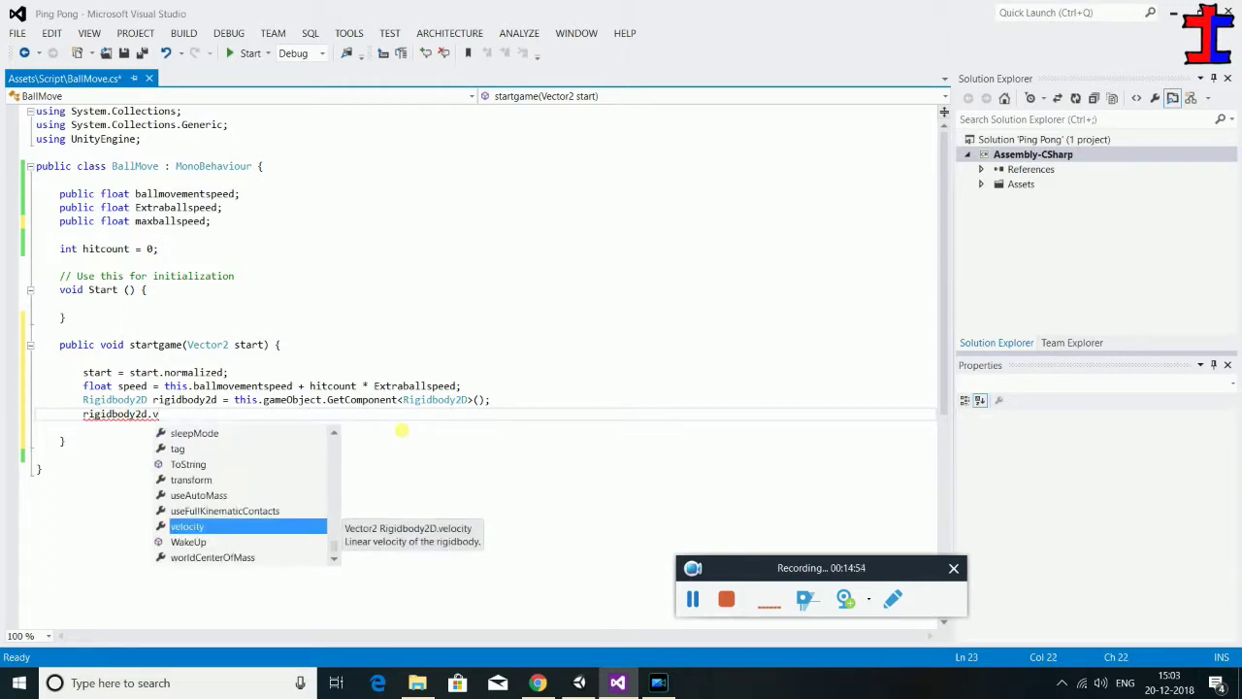
text(elocity = speed;)
key(ctrl+s)
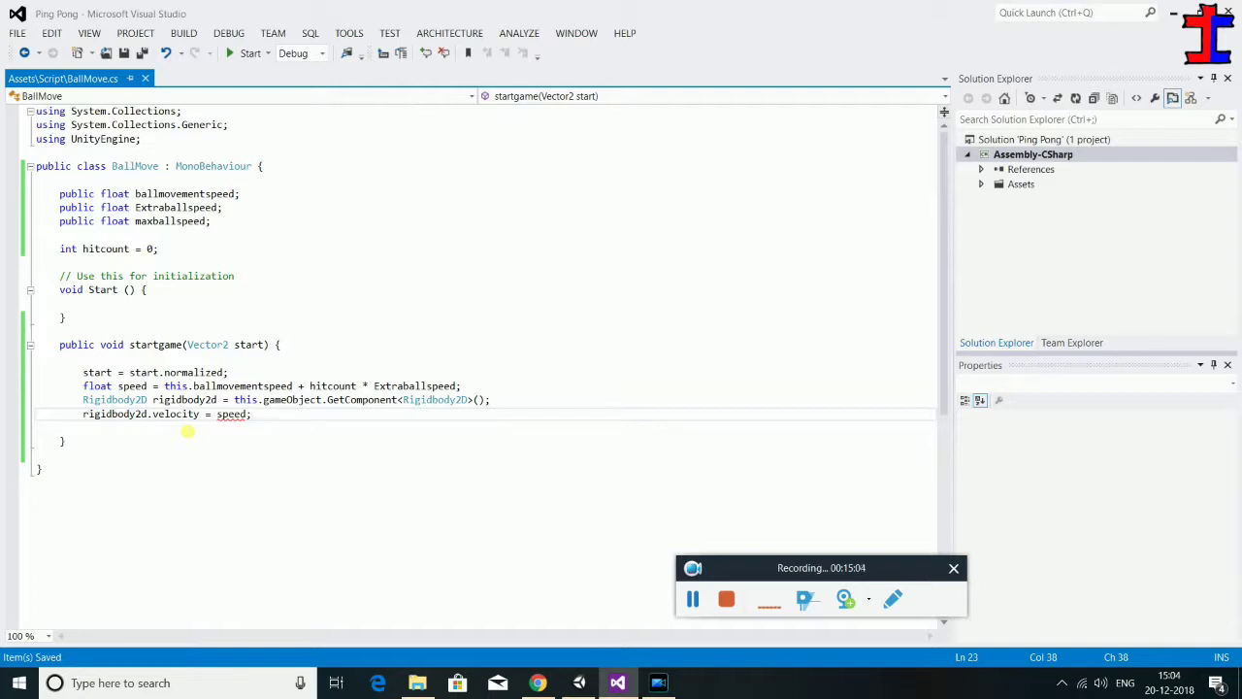
mouse_move(88, 401)
Change the line to 'rigidbody2d.velocity = start * speed;' with correct spacing, and save
mouse_move(231, 419)
text(start)
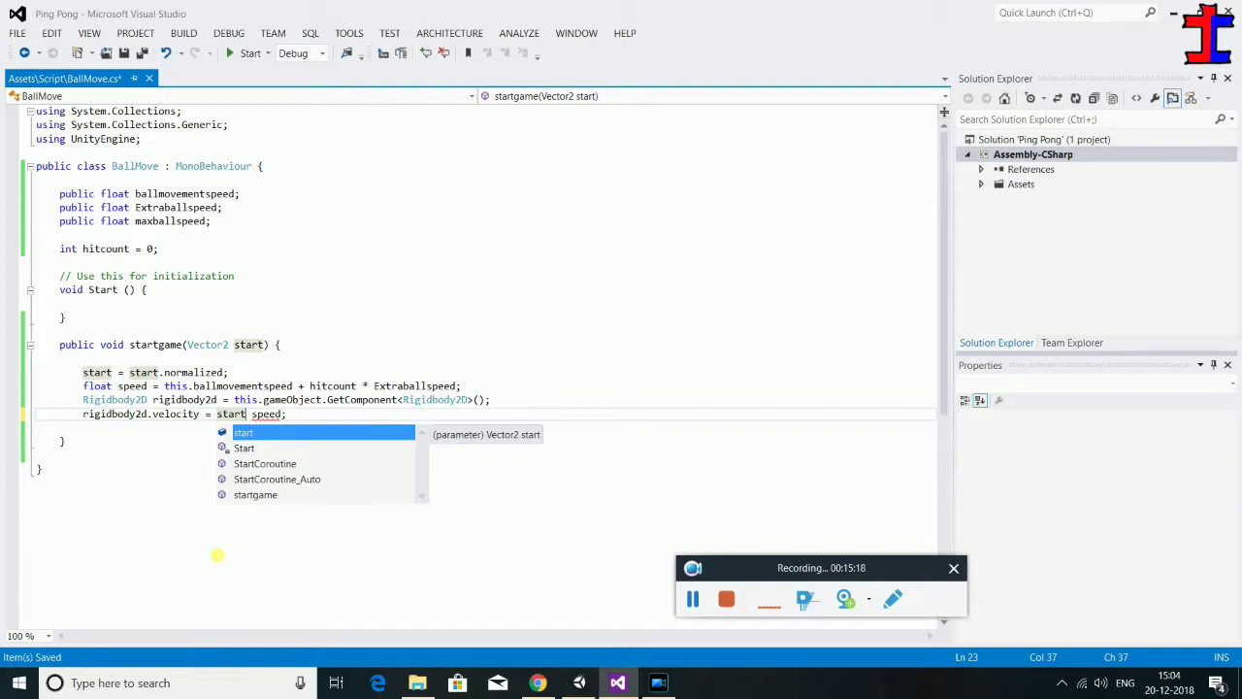
text(*)
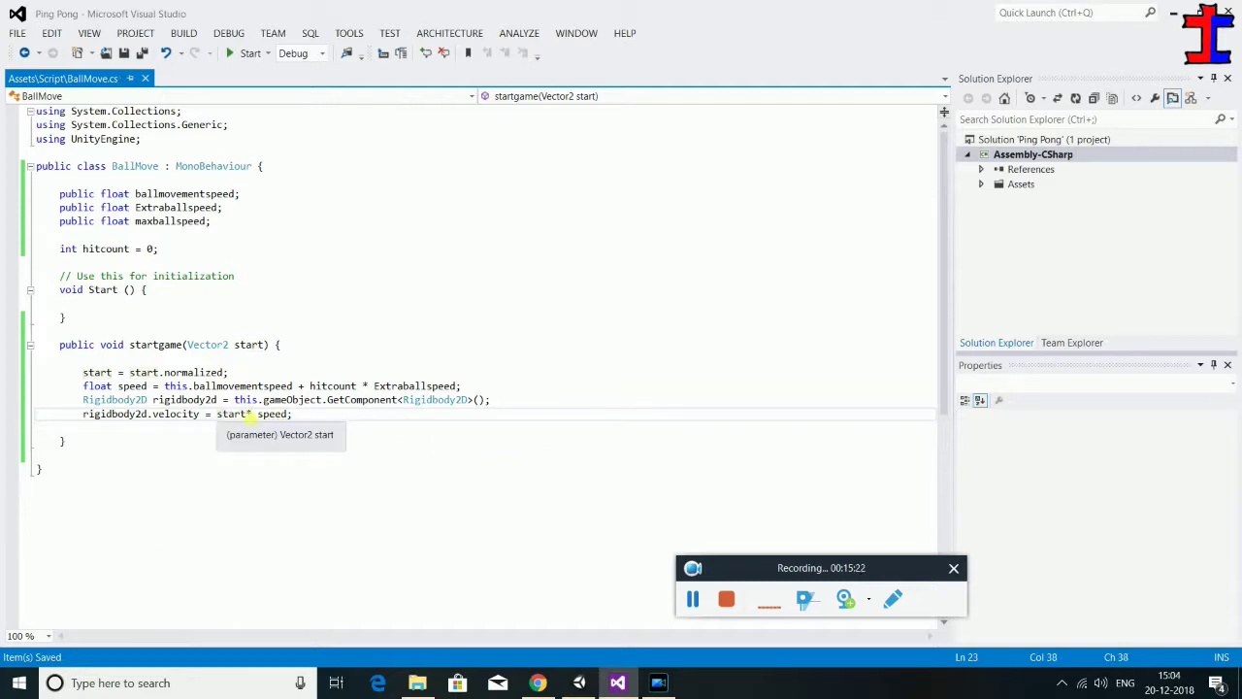
click(244, 414)
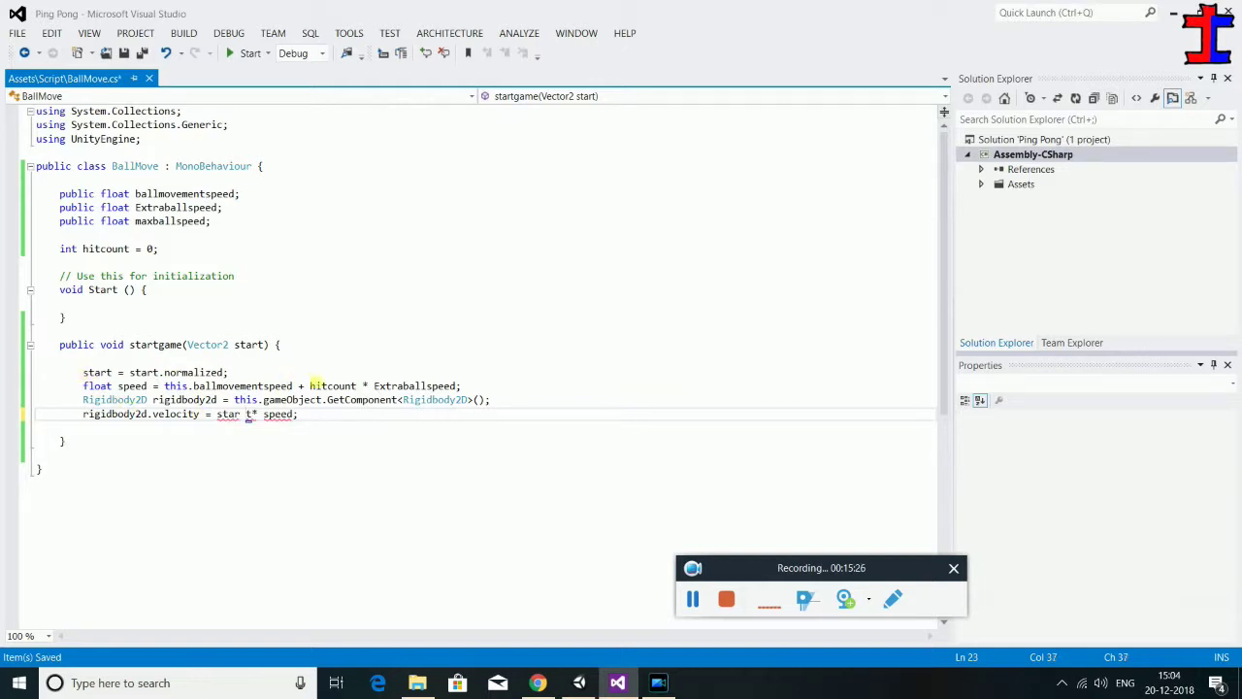
key(BackSpace)
key(Right)
key(ctrl+s)
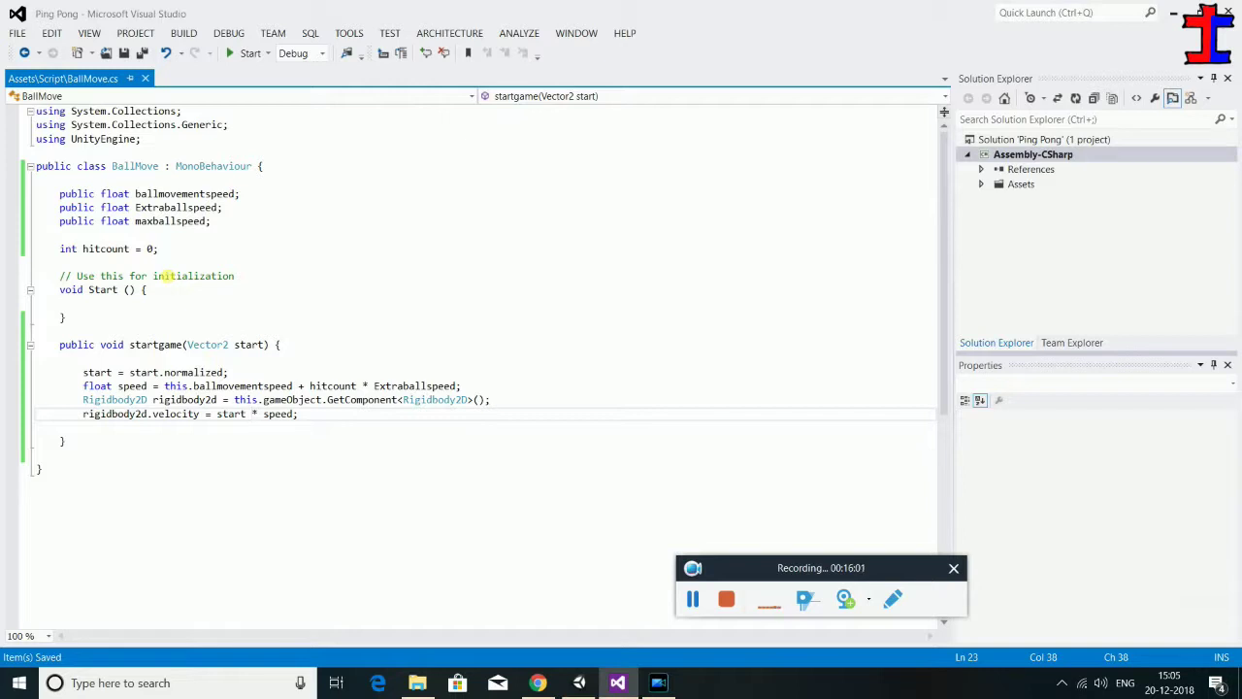
After the Start method, type 'public IEnumerator gamestart' using the IEnumerator suggestion
click(120, 325)
key(Return)
key(Return)
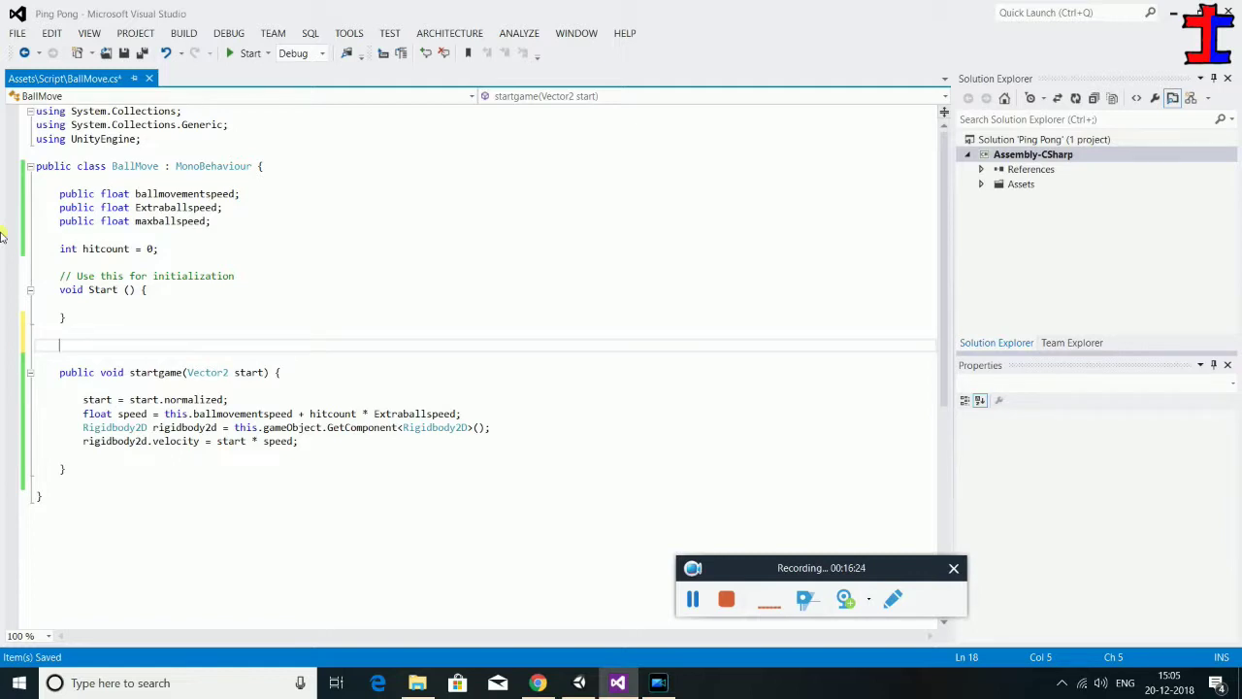
text(public )
text(I)
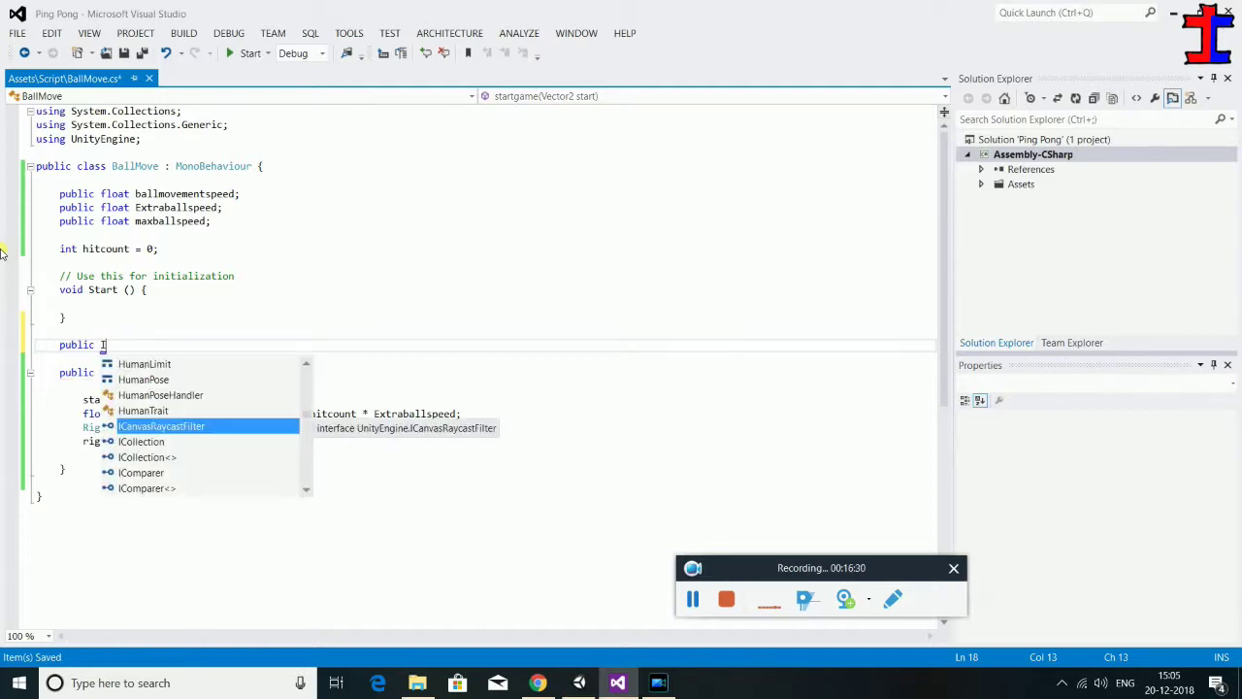
text(m)
key(BackSpace)
text(e)
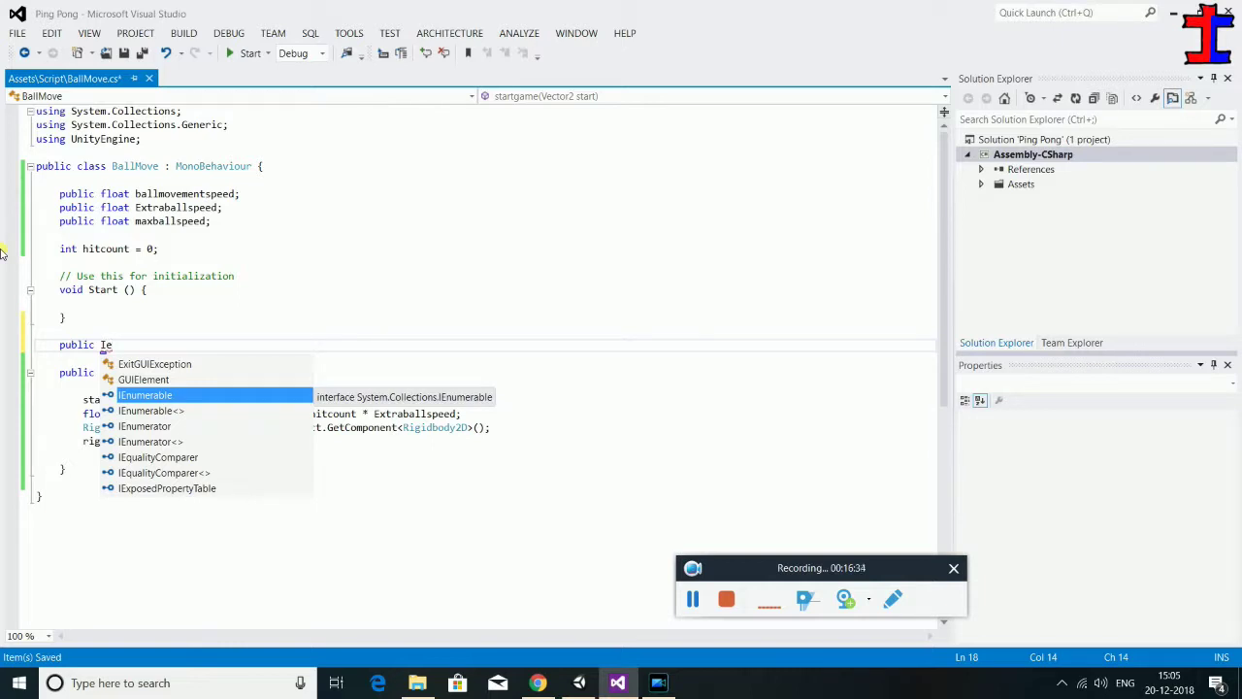
key(Down)
key(Down)
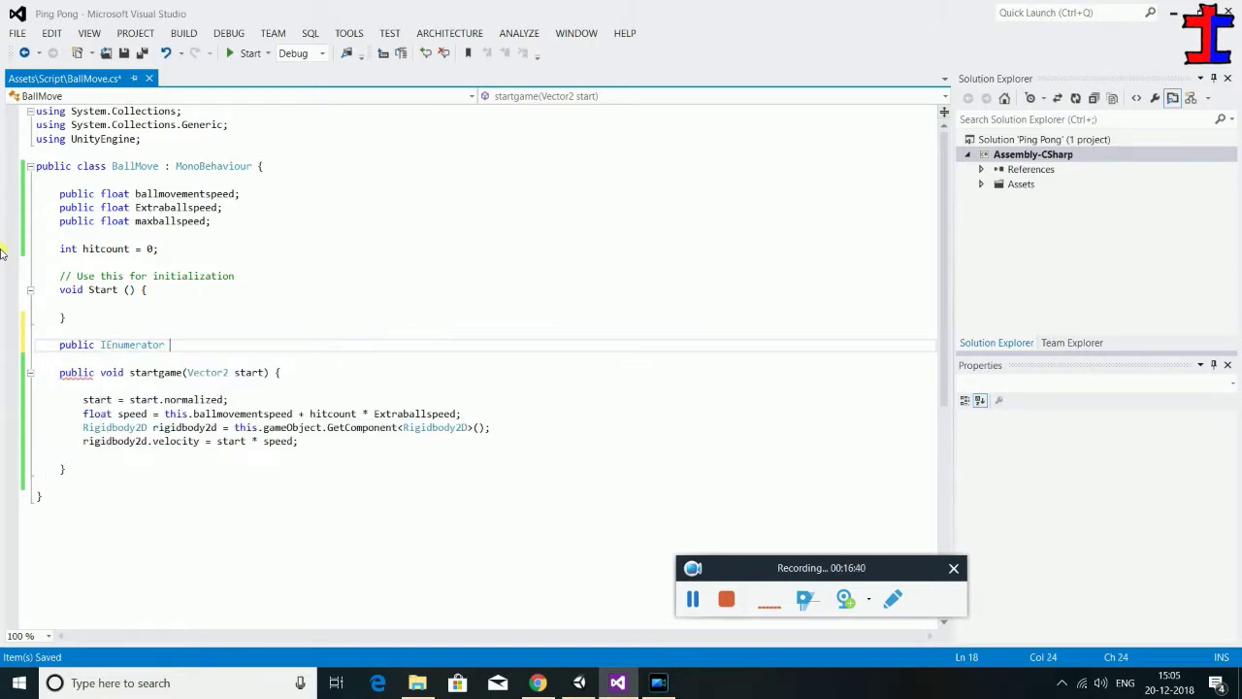
text(b)
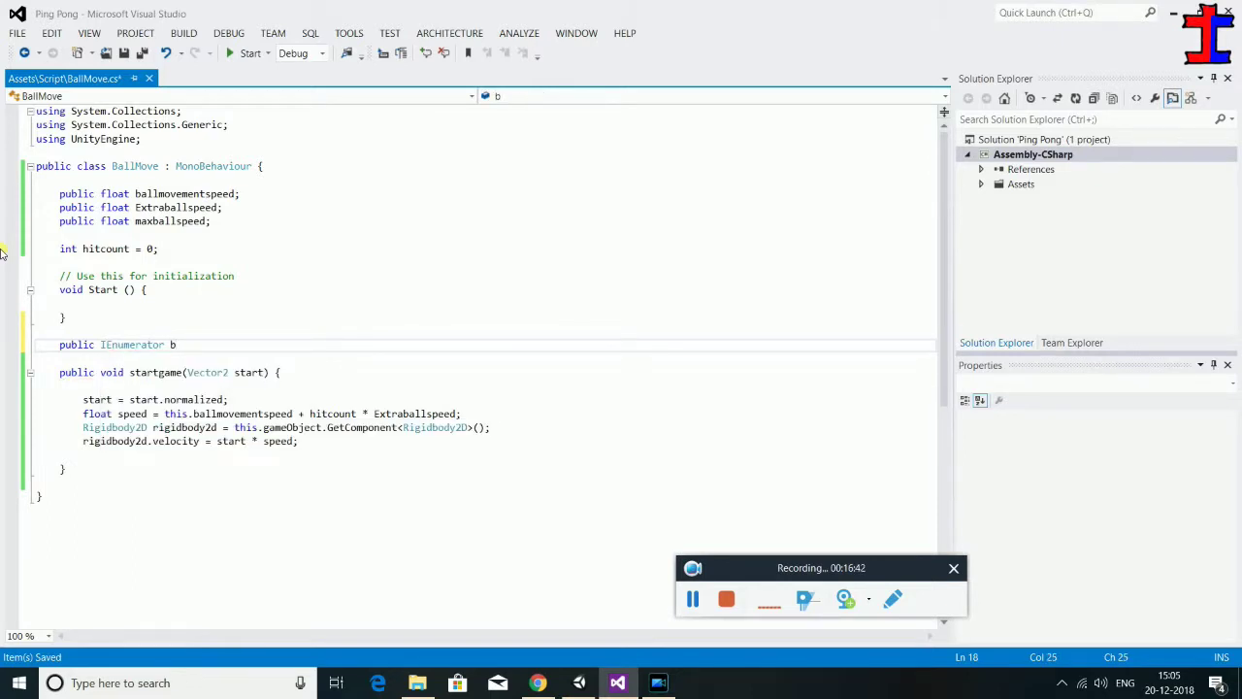
key(BackSpace)
text(gamestart)
Capitalise the method name to 'Gamestart'
key(Left)
key(Left)
key(Left)
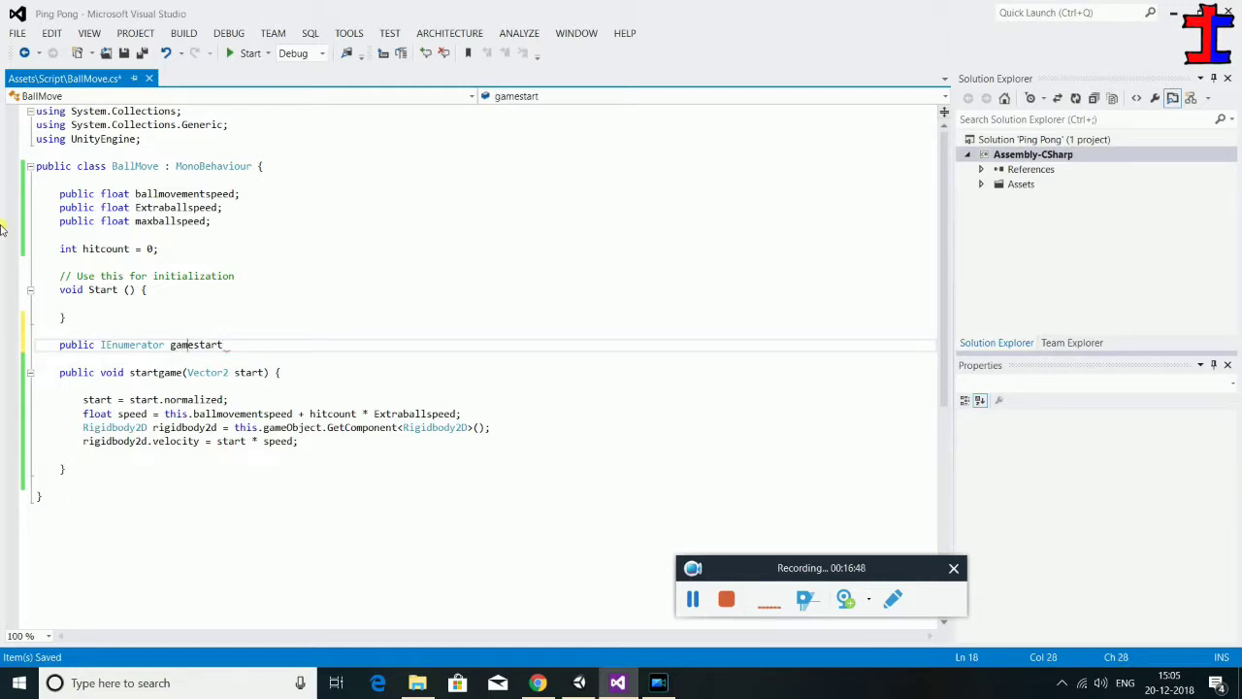
key(Left)
key(Delete)
text(G)
key(Right)
key(Right)
key(Right)
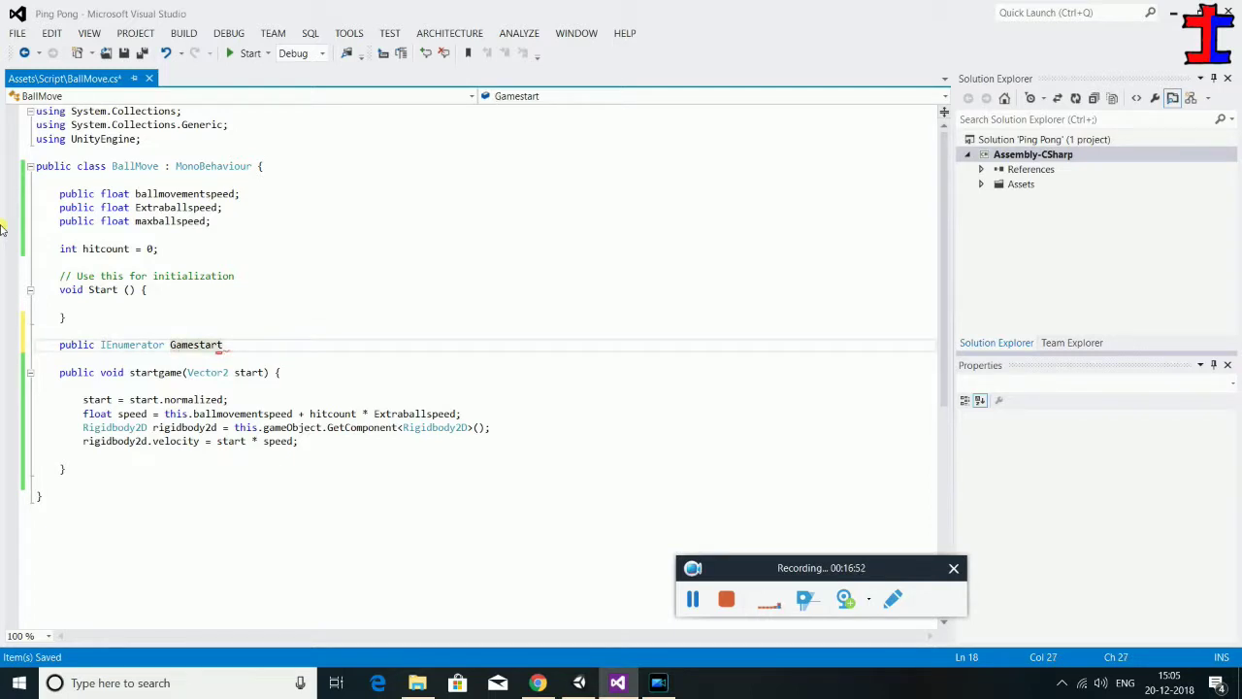
key(Left)
key(Right)
key(Right)
key(Right)
Add the parameter (bool isstartingpalyer1 = true), save, and open the method body with a brace
text(()
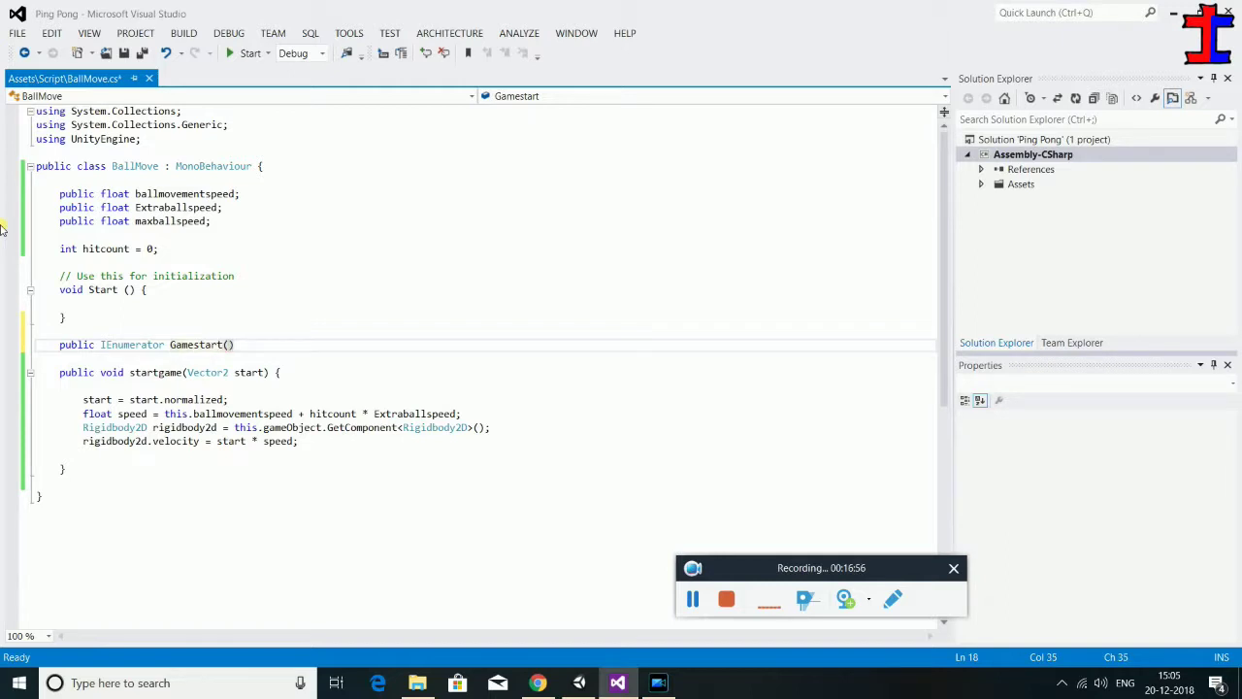
text(b)
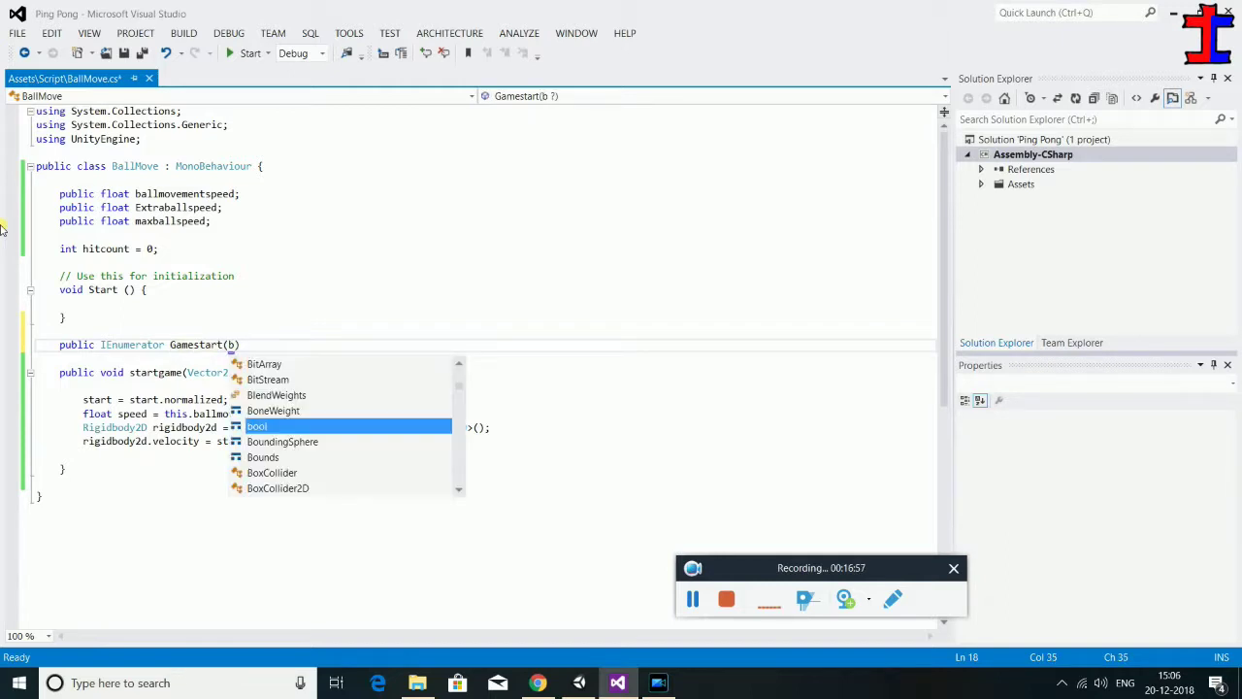
text(ool is)
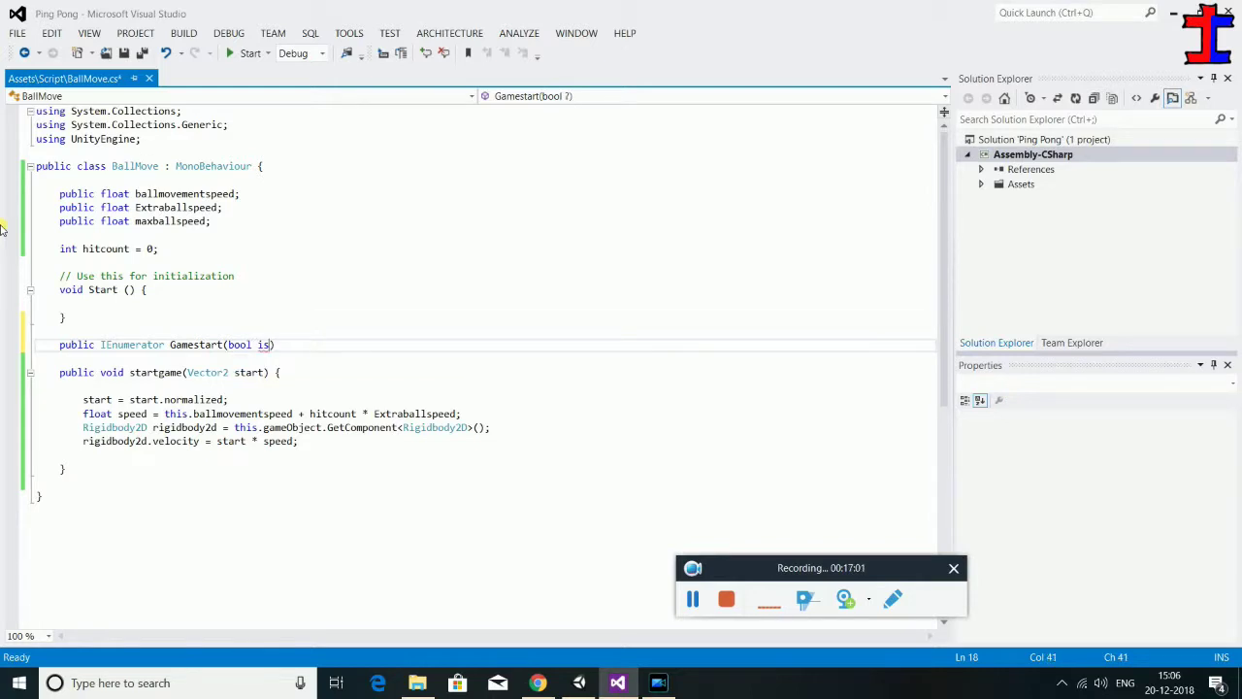
text(startingpalyer)
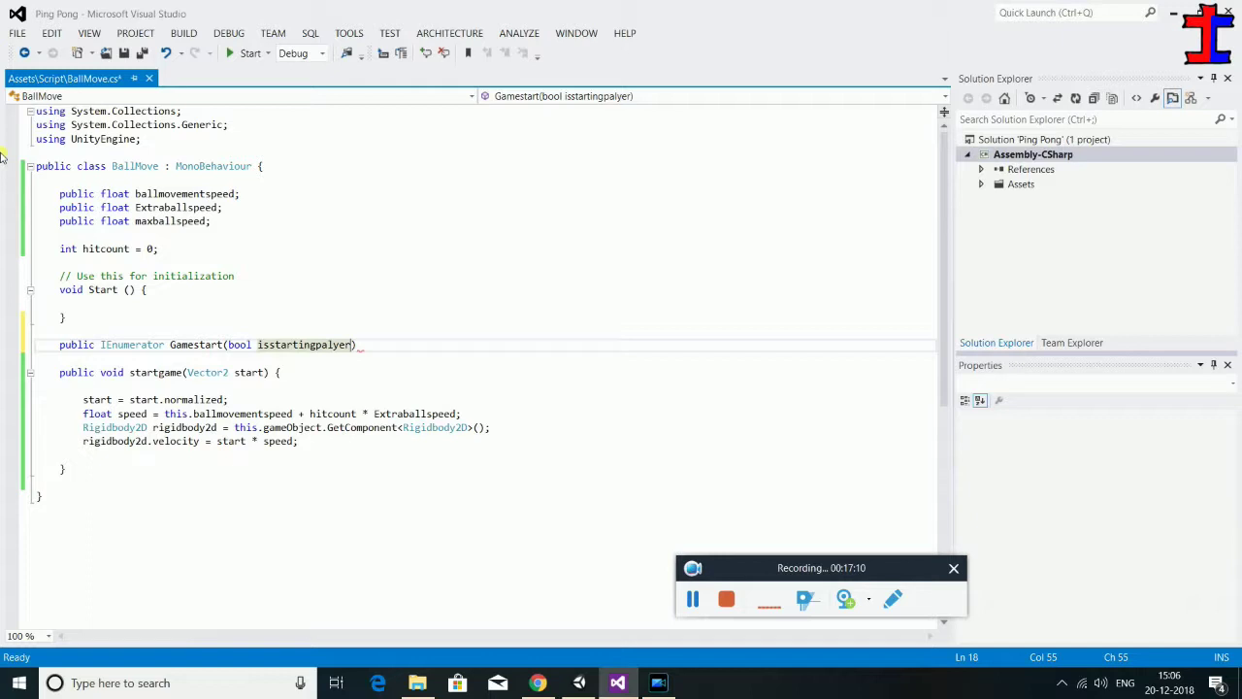
text(1 = )
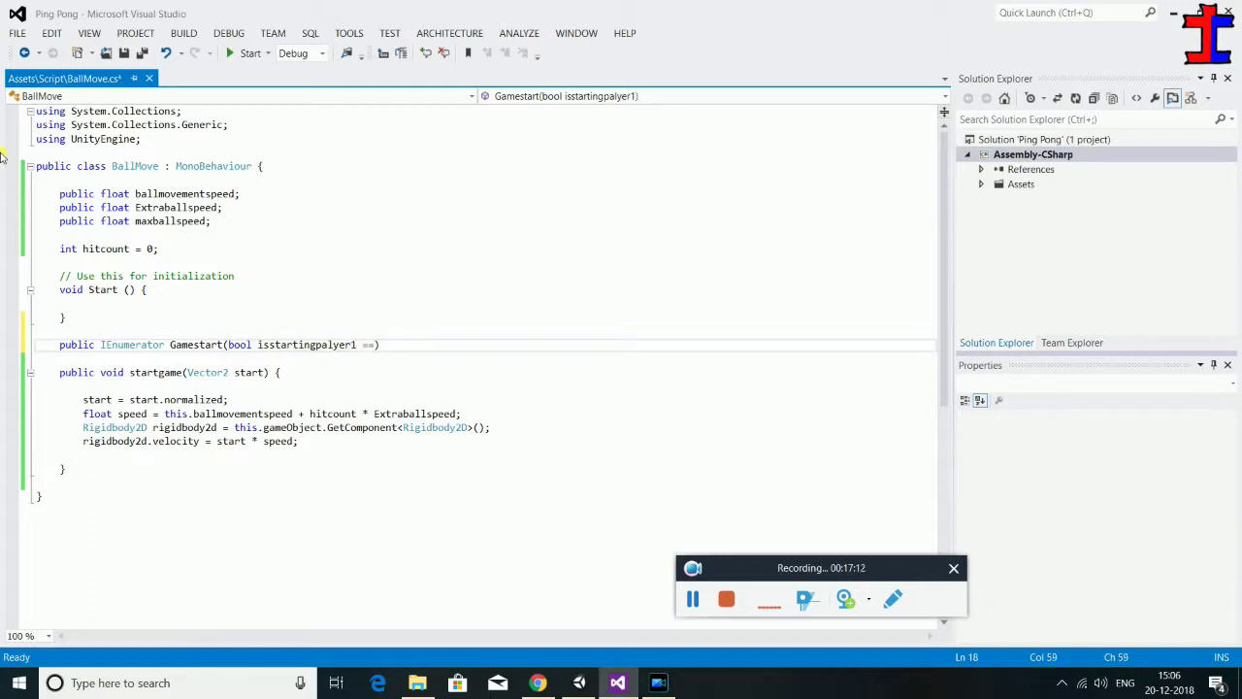
text(true)
key(ctrl+s)
key(End)
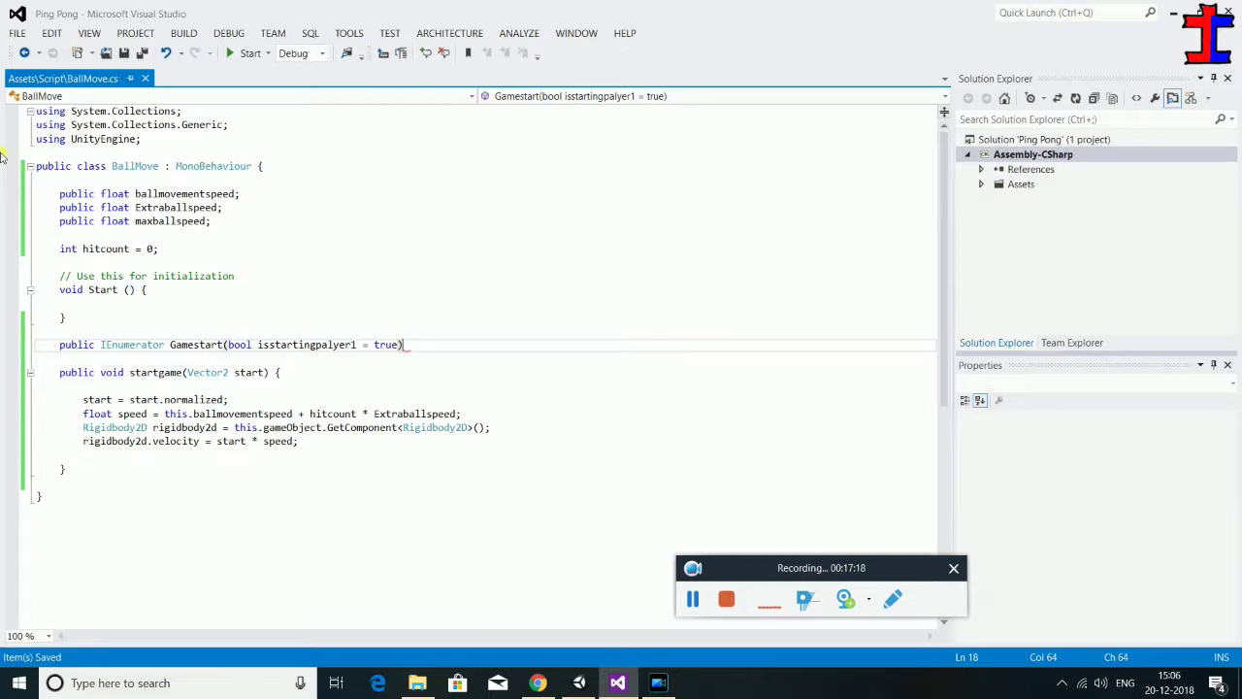
text({)
key(Return)
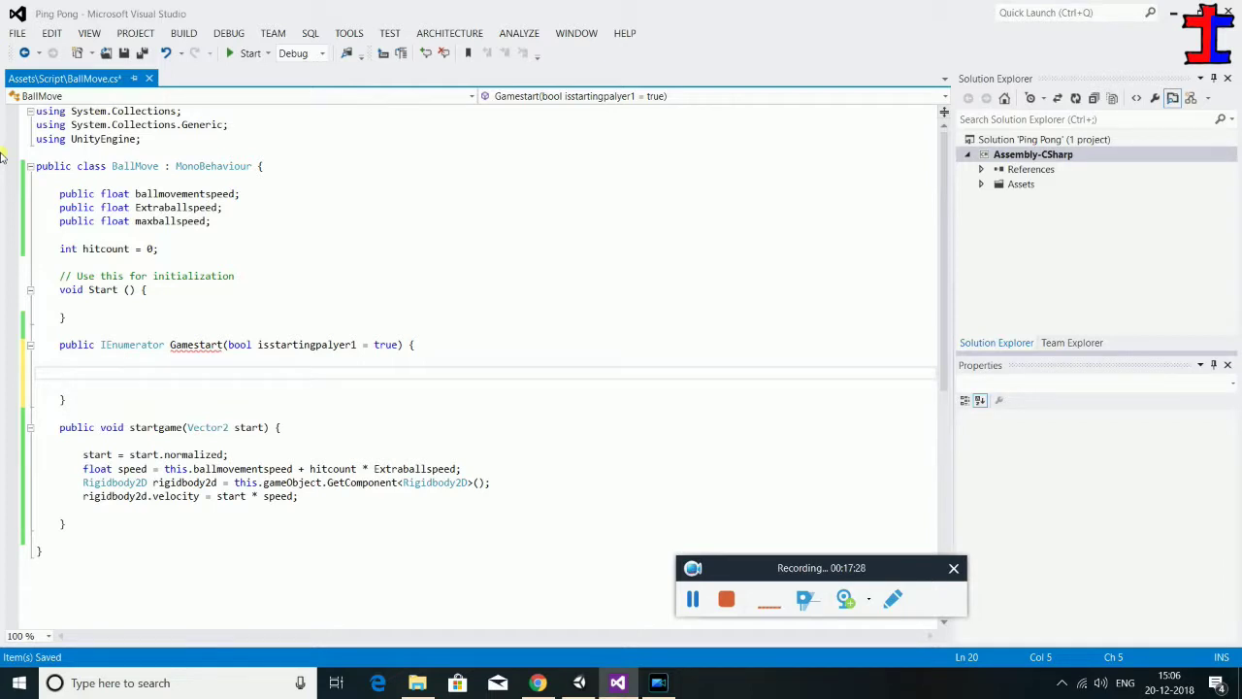
Type 'yeild return new Vector2(-1,0)' as Gamestart's first line
text(yeild return )
text(new)
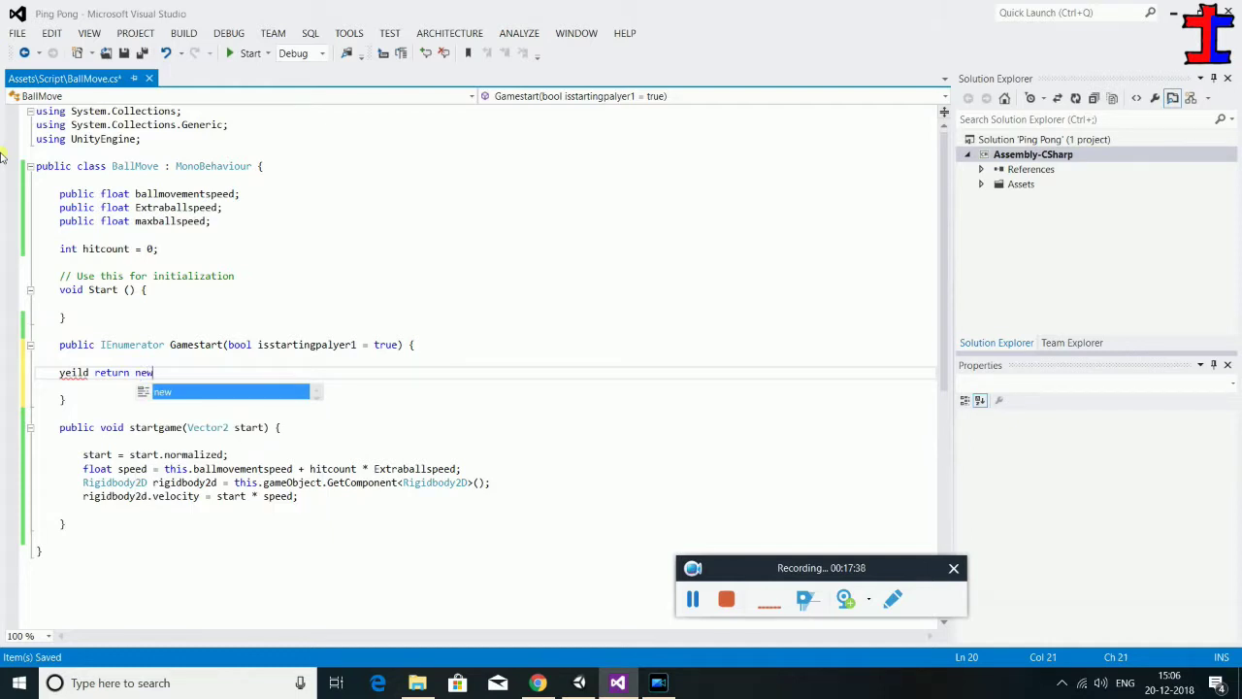
text( ve)
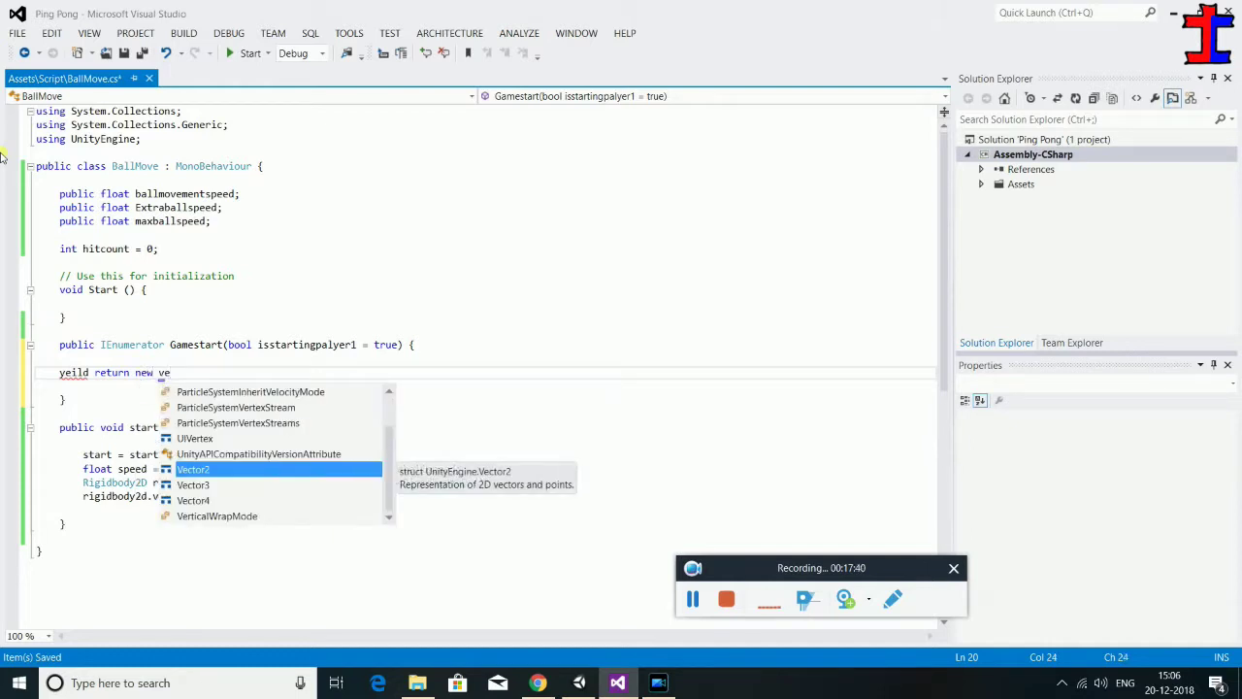
text( ())
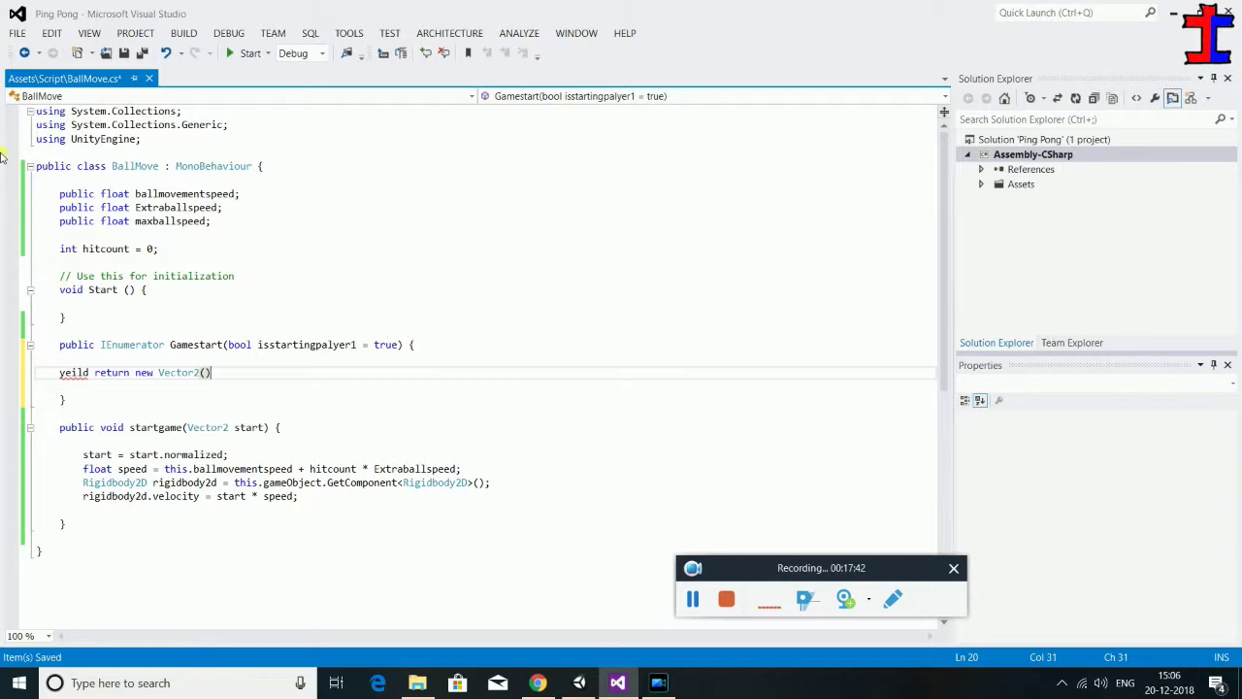
key(Left)
text(-1)
text(,)
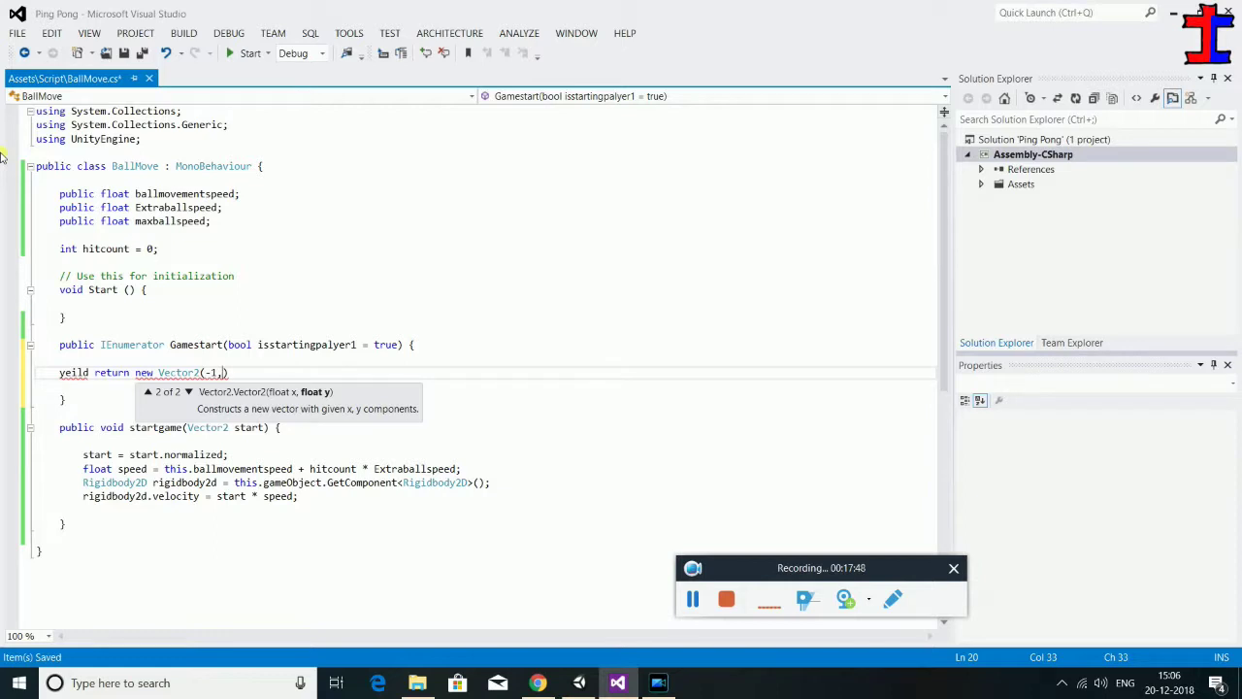
text(0)
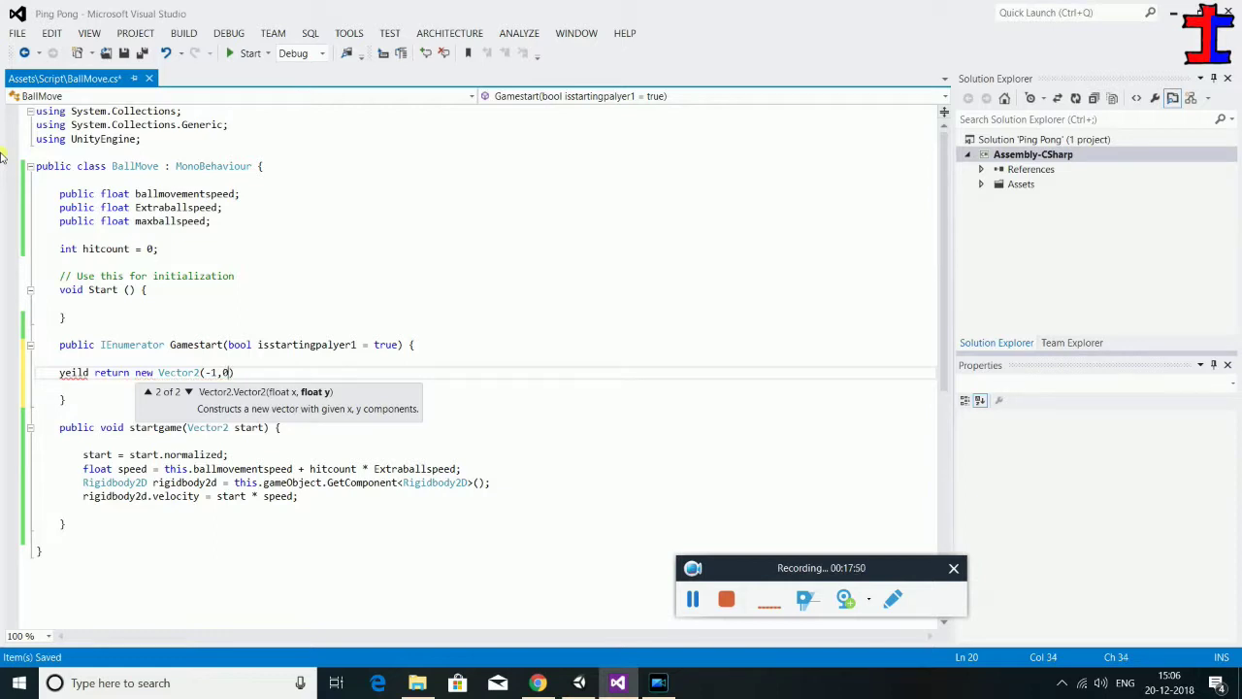
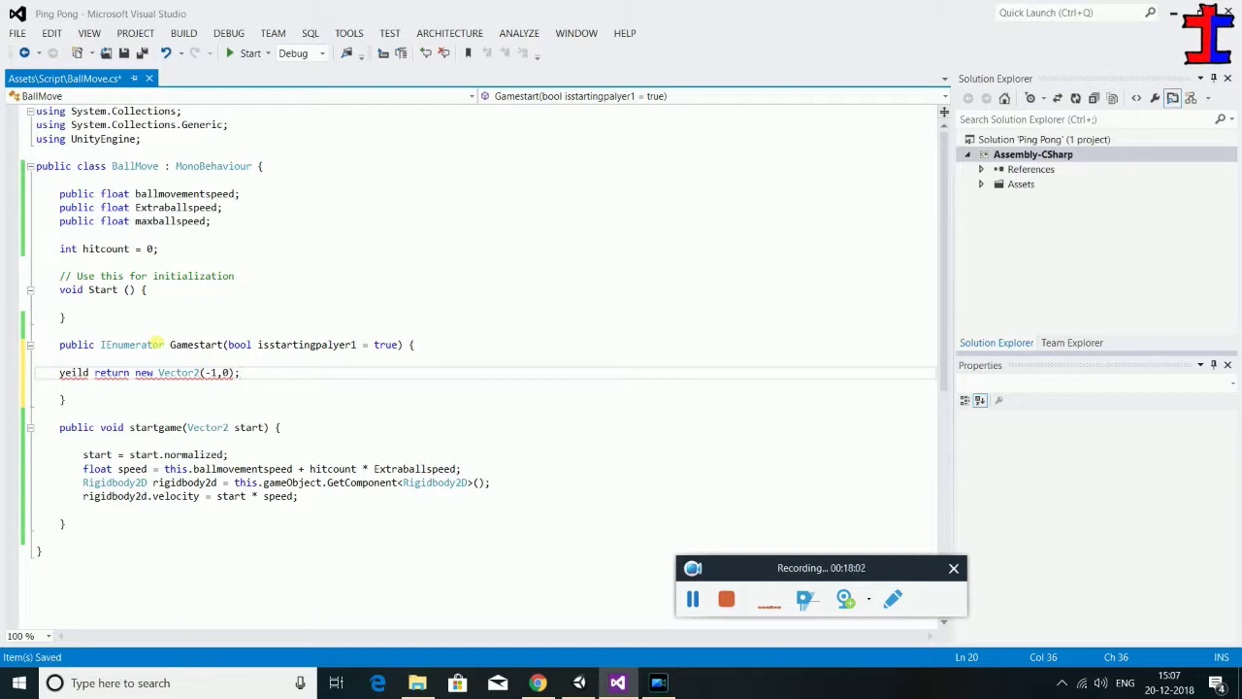
Move new Vector2(-1,0) down onto its own line, leaving a blank line above it
mouse_move(169, 379)
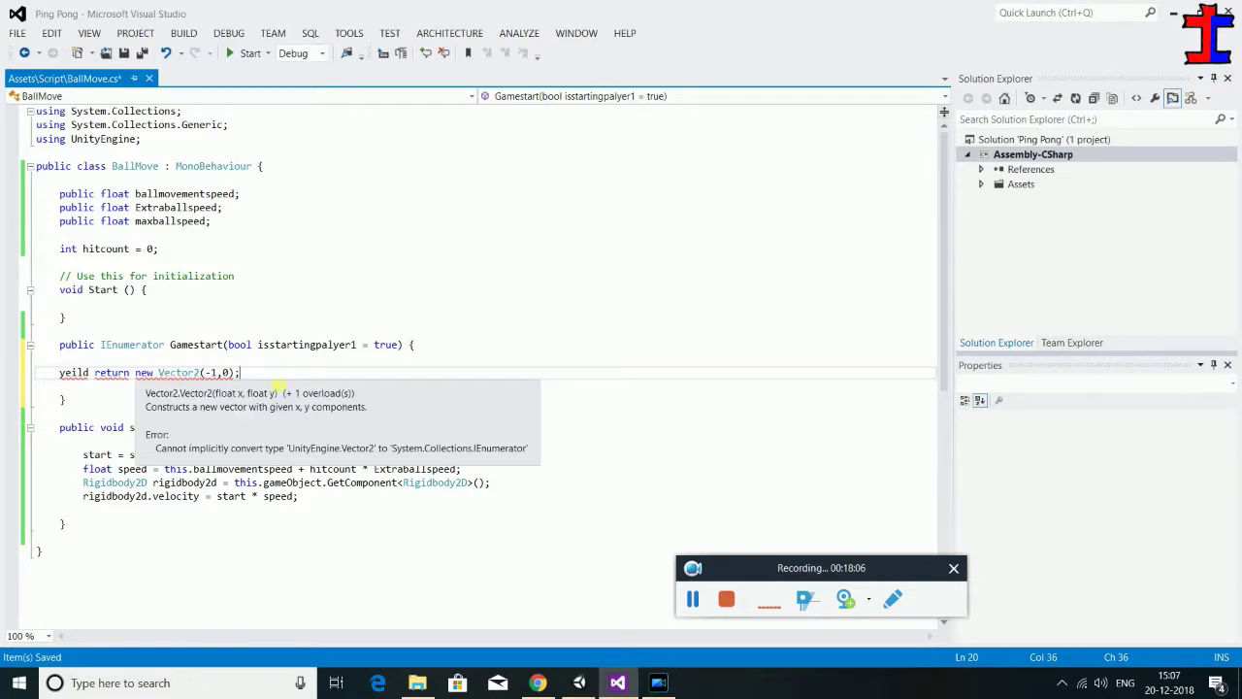
drag(251, 376, 136, 377)
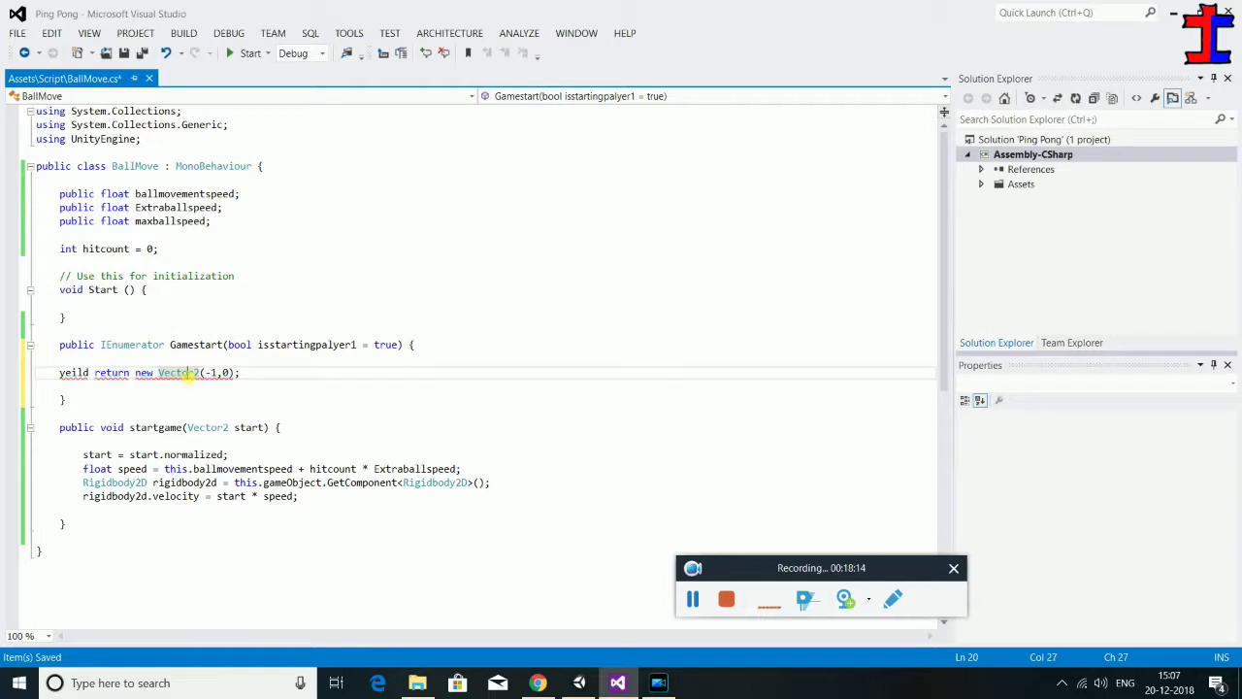
mouse_move(157, 373)
mouse_down()
mouse_move(62, 358)
mouse_move(163, 373)
mouse_up()
click(247, 372)
click(157, 372)
key(Return)
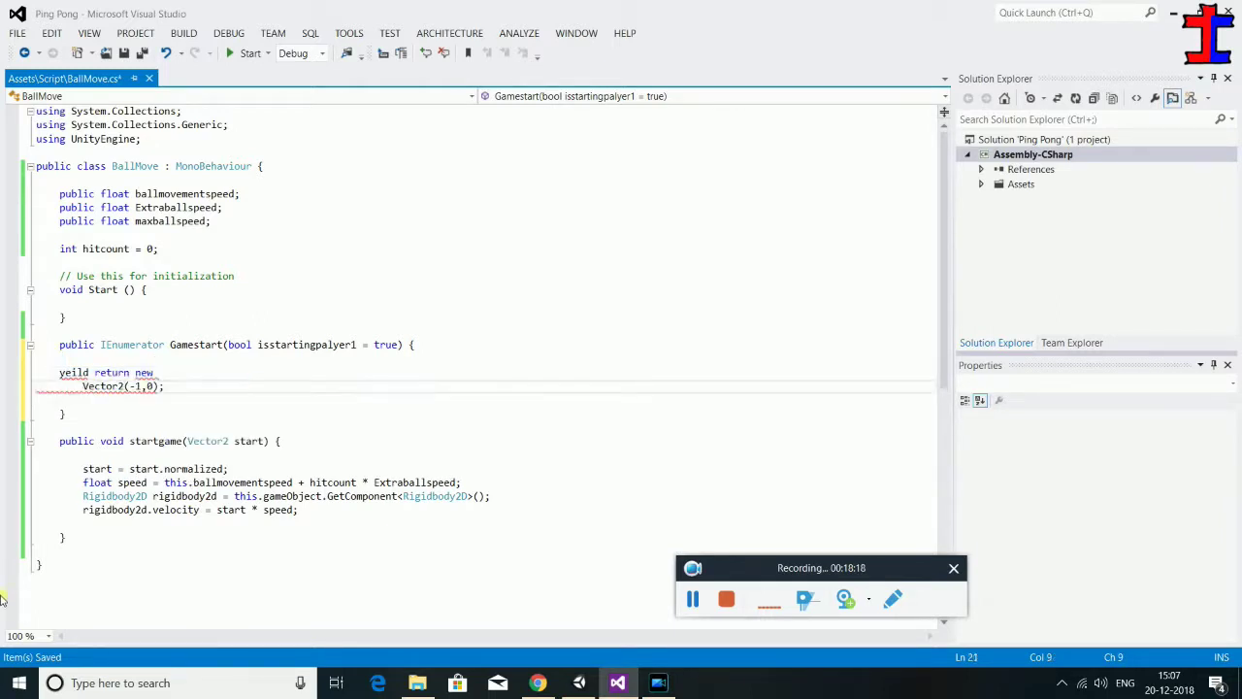
key(Return)
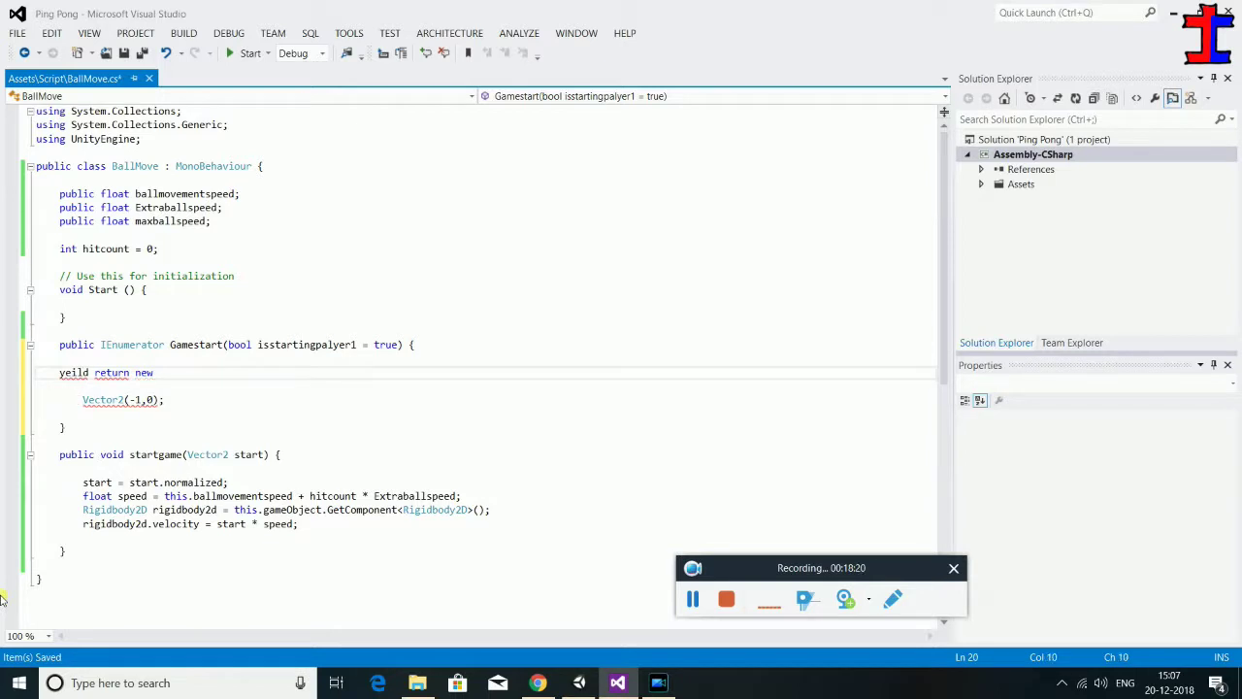
Complete 'yield return new' with WaitForSeconds(2) using IntelliSense
key(Tab)
text(wai)
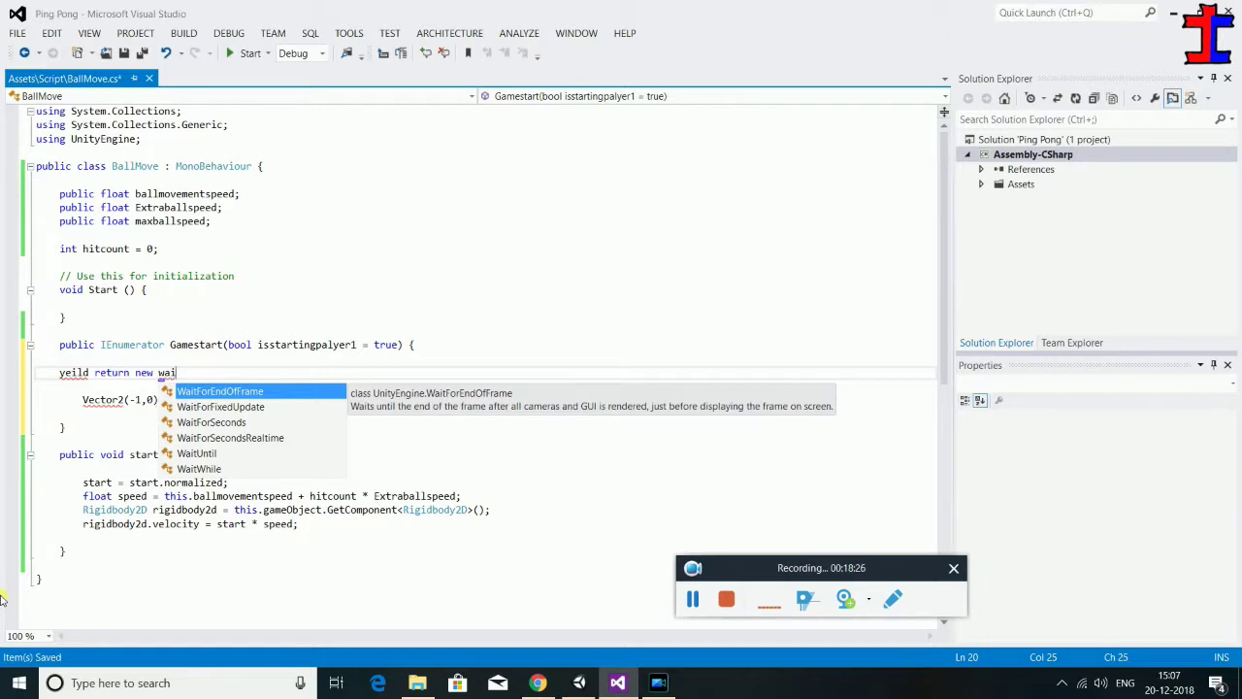
key(Down)
key(Down)
text((;);)
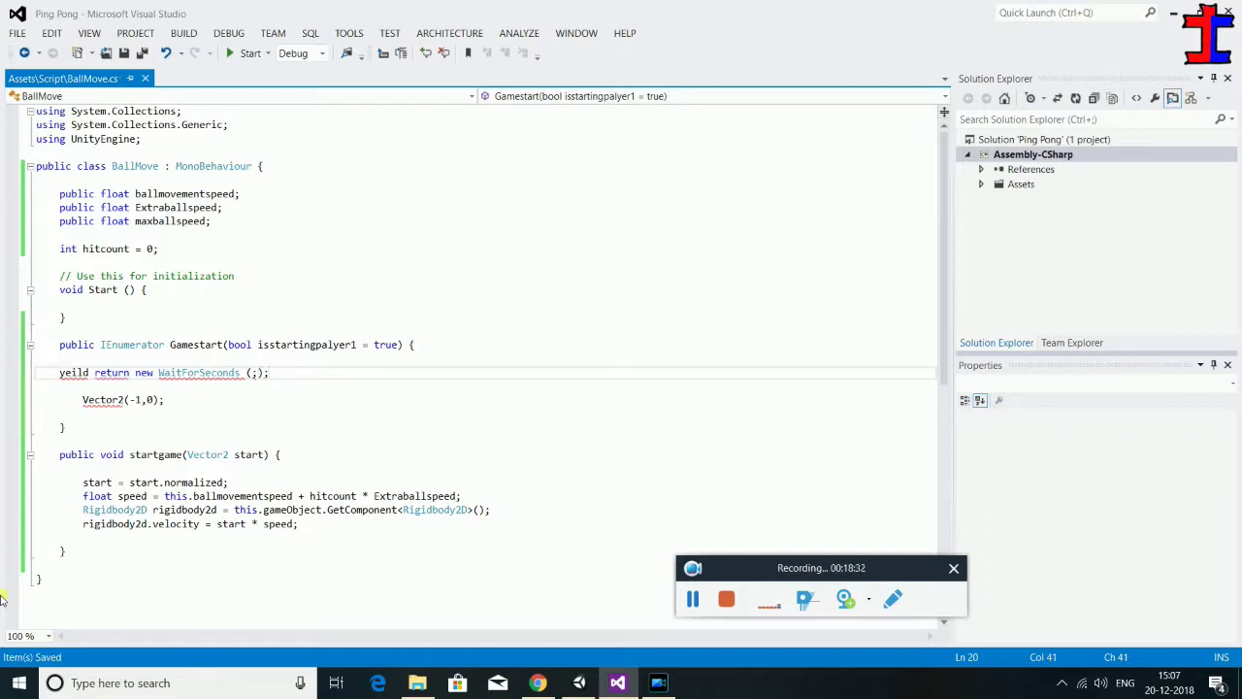
key(Left)
key(Left)
key(Left)
text(2)
key(Delete)
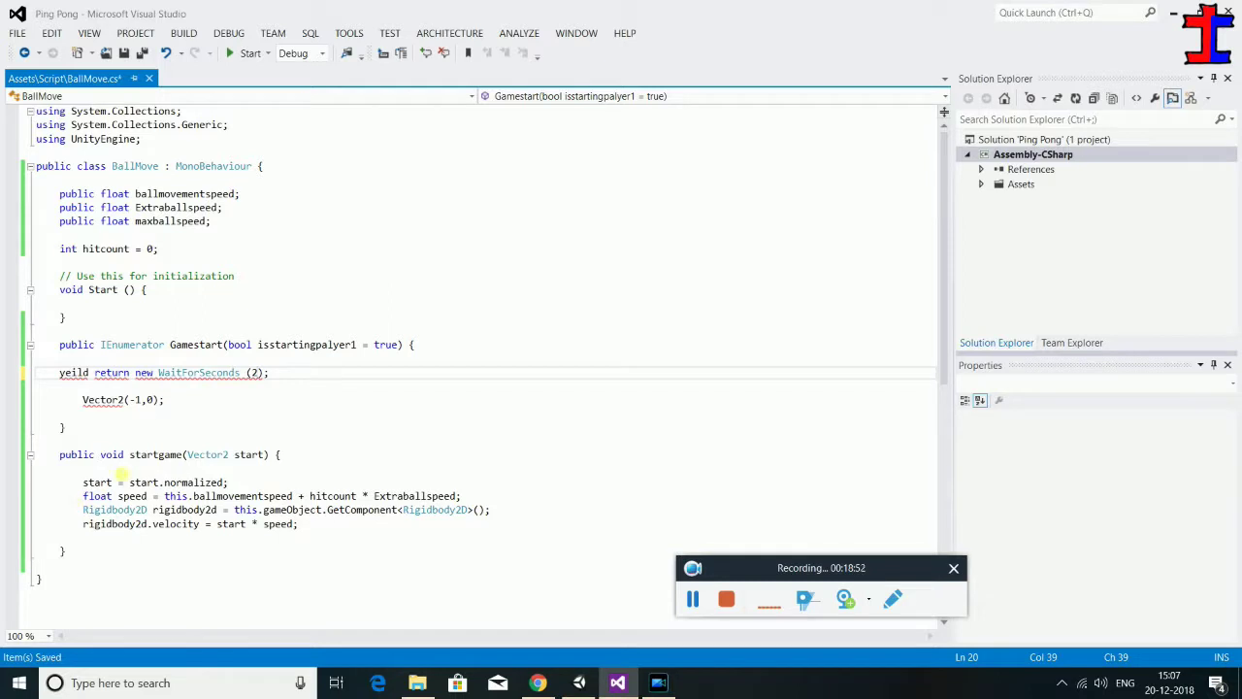
Select the isstartingpalyer1 parameter name and the blank line above Vector2
drag(269, 344, 359, 345)
key(ctrl+w)
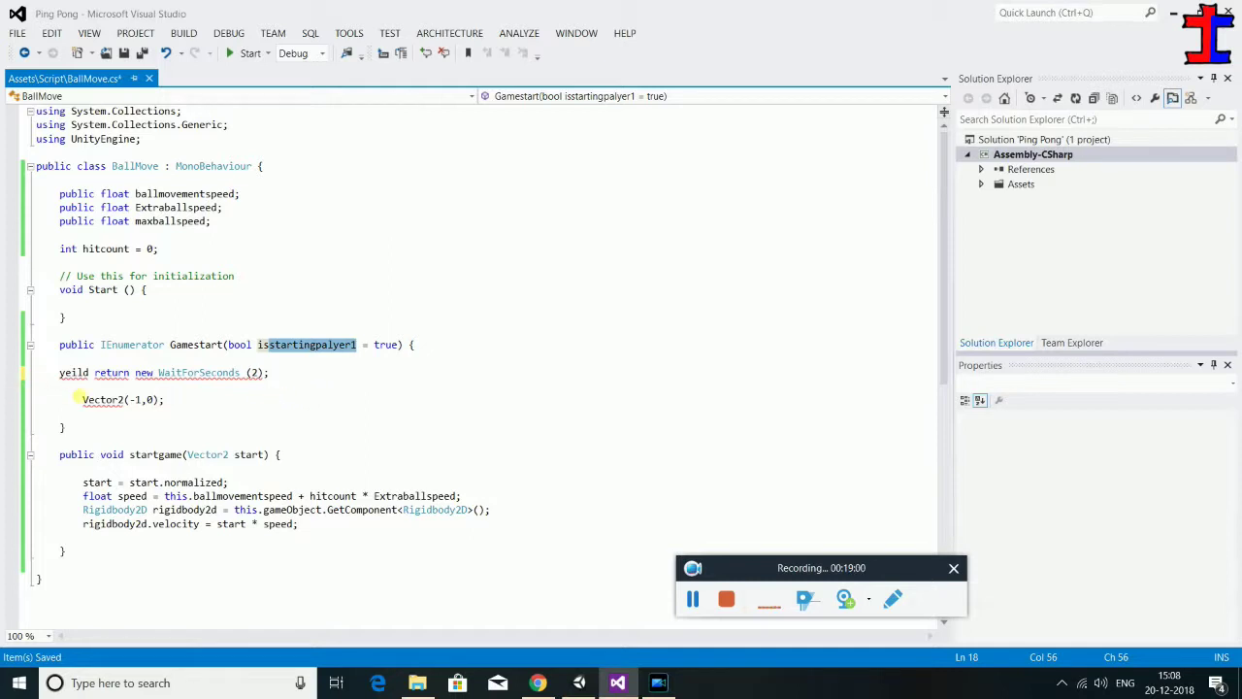
drag(37, 385, 37, 399)
click(37, 399)
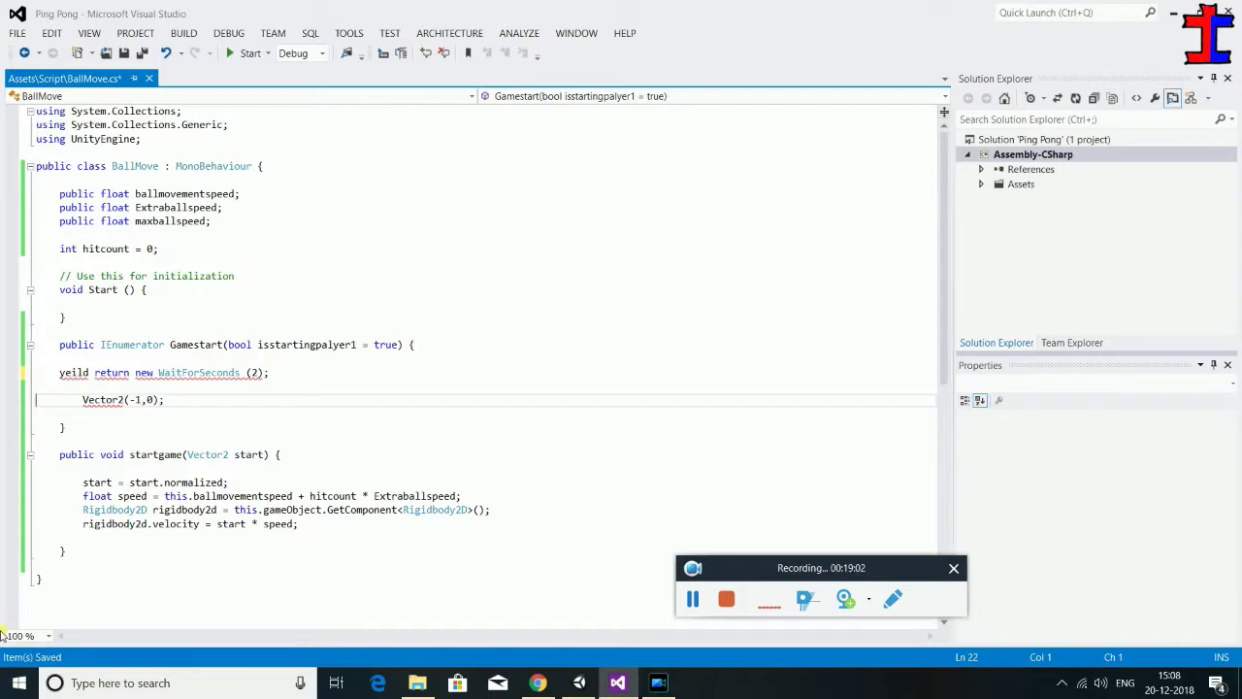
Write if(isstartingpalyer1) on the blank line, picking the name from IntelliSense
key(Up)
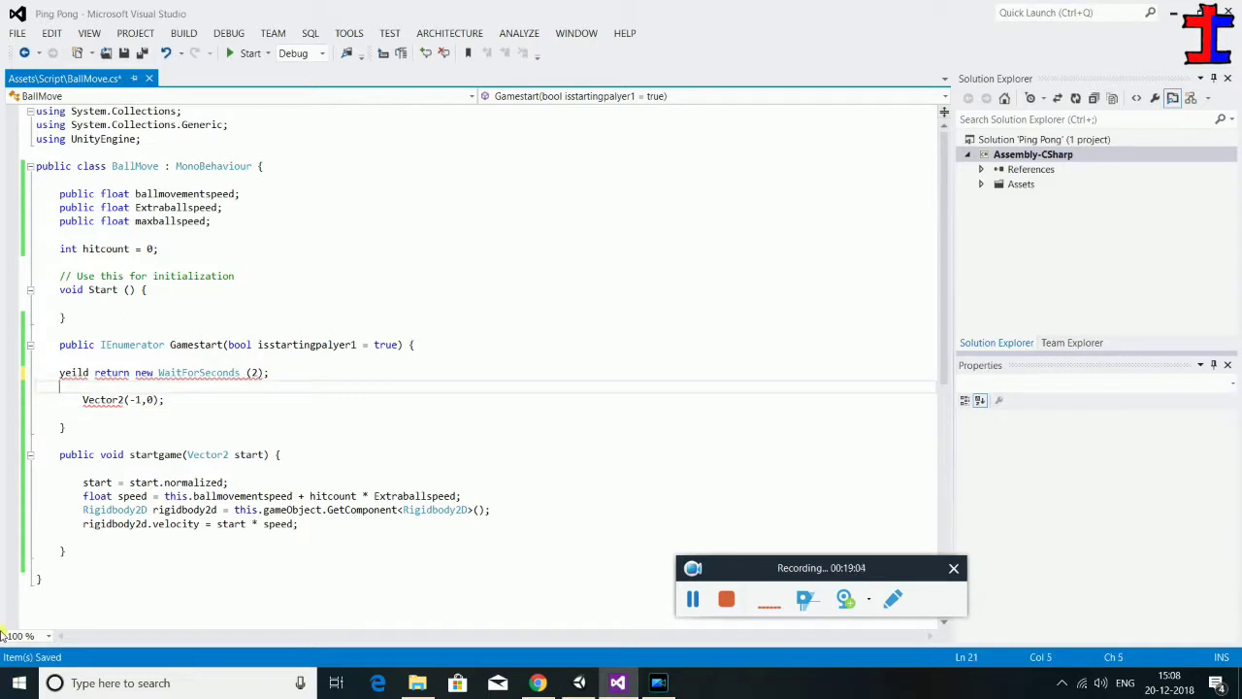
text(if)
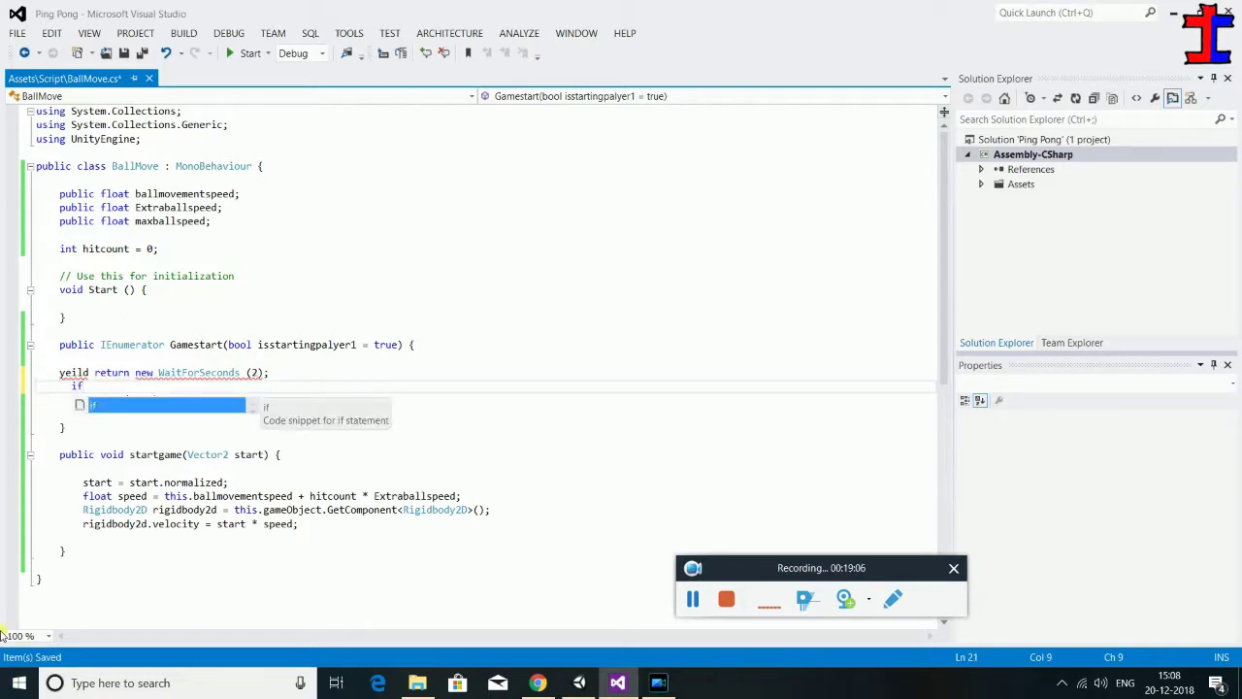
text(()
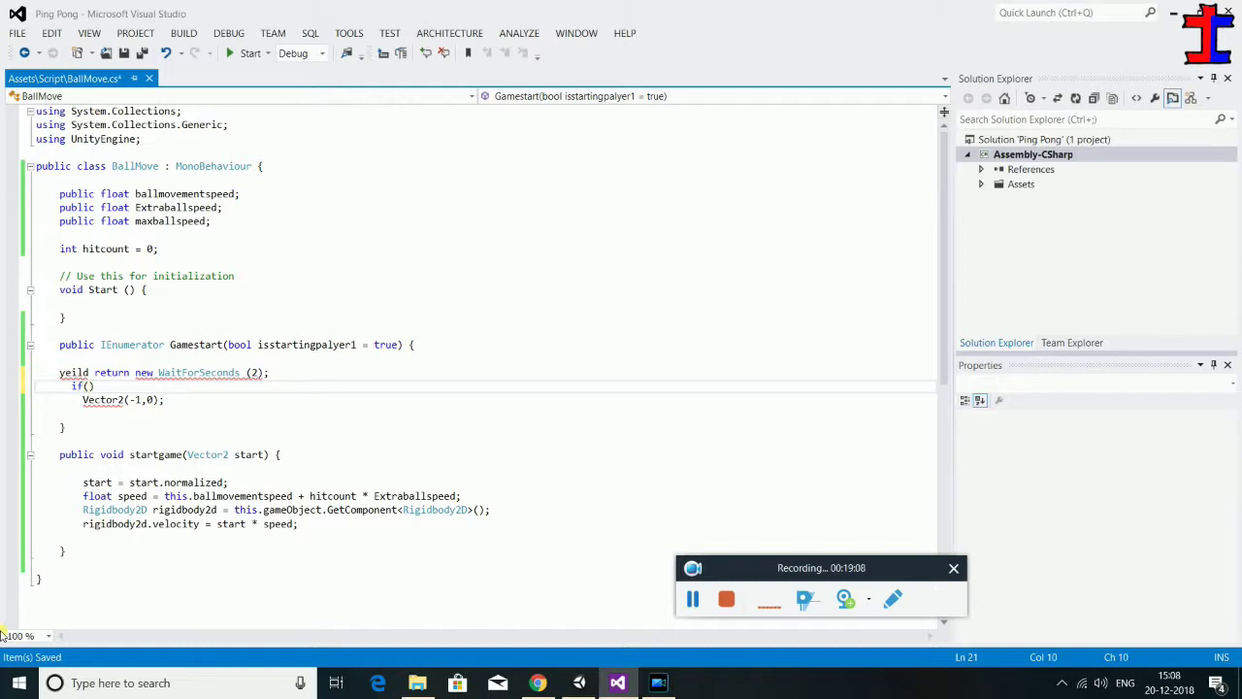
text(is)
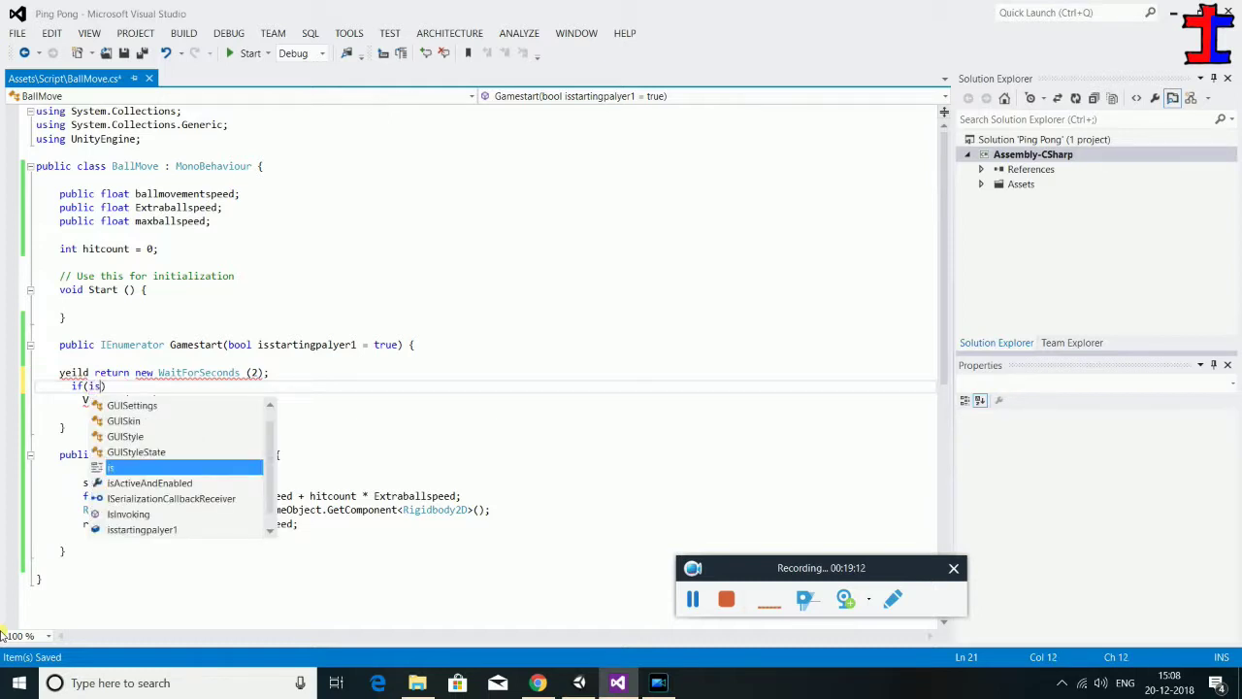
key(Down)
key(Down)
key(Down)
key(Down)
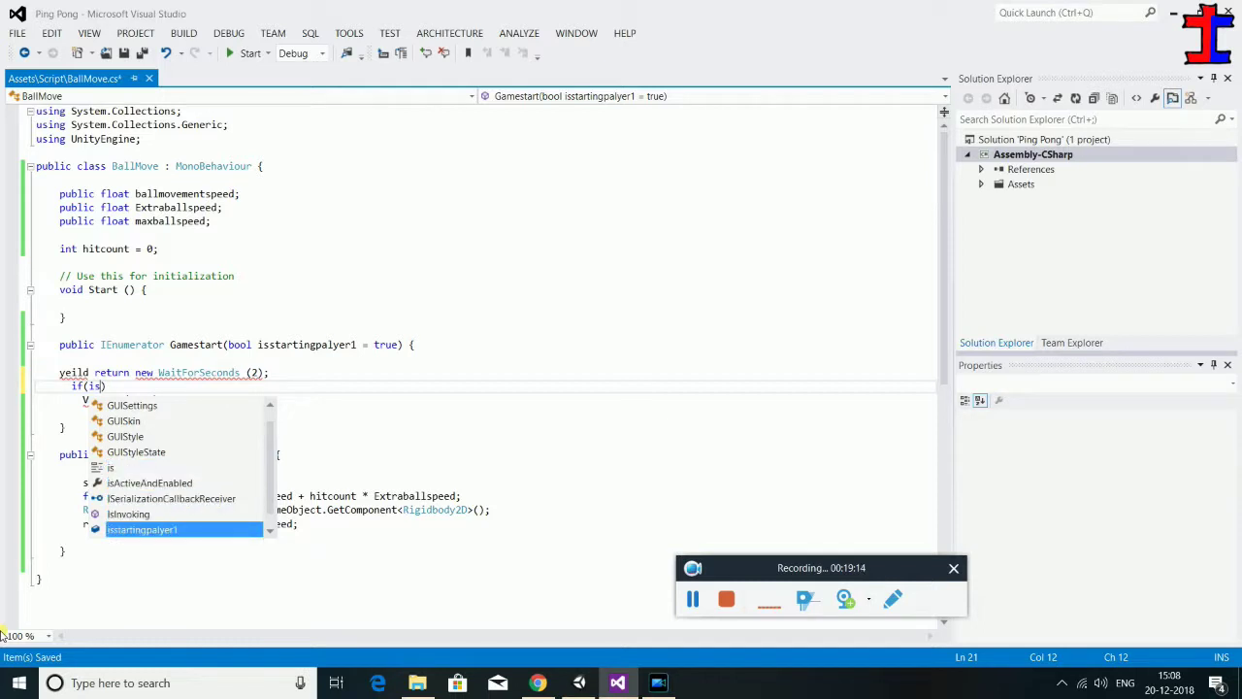
key(space)
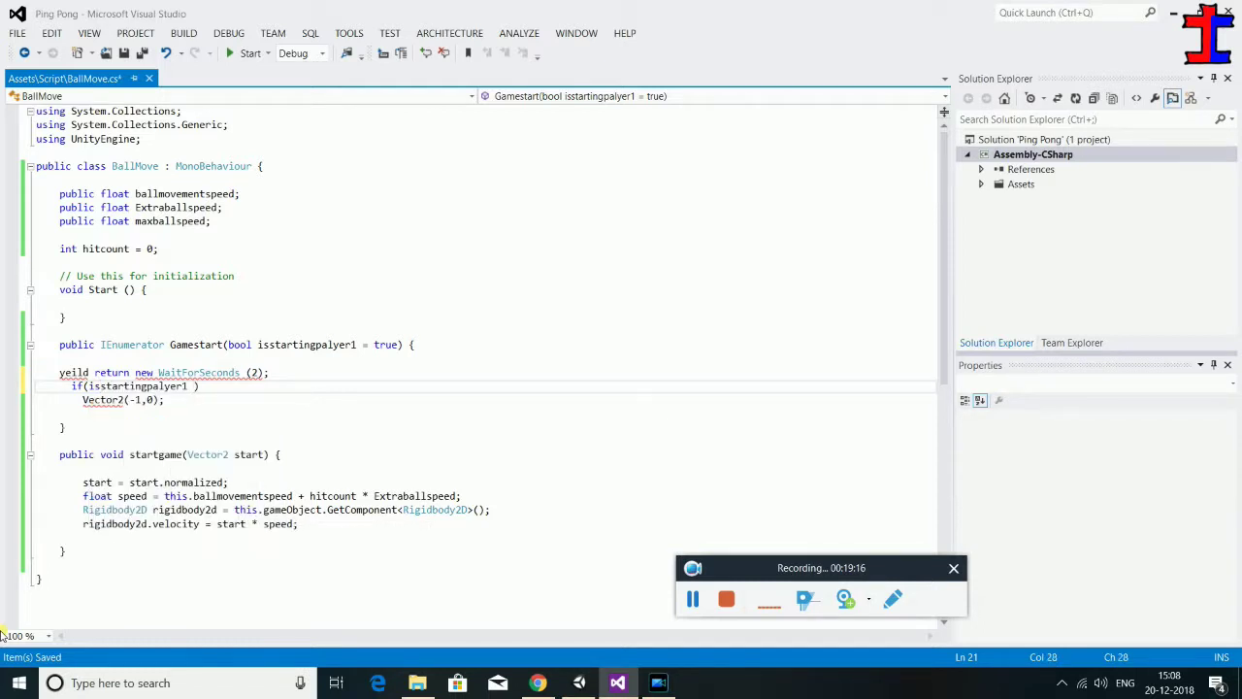
key(BackSpace)
Prefix the Vector2(-1,0) line with 'this.'
key(Down)
key(Left)
key(Left)
key(Left)
key(Home)
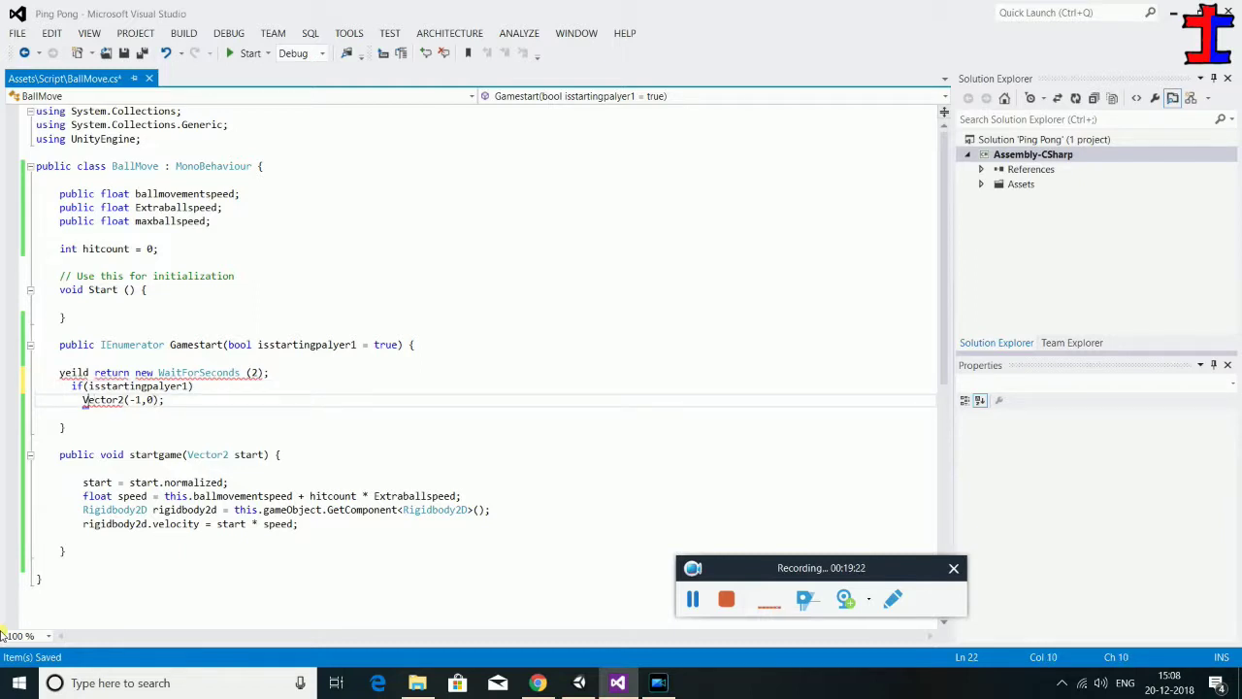
text(this.)
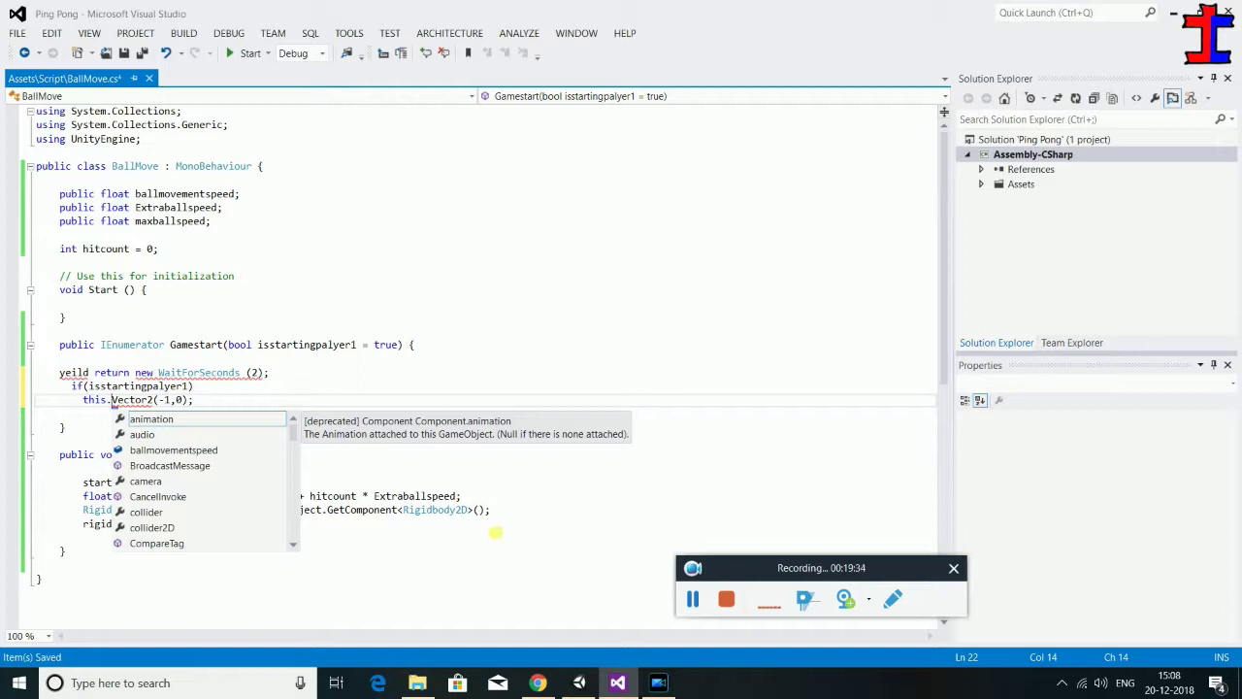
Turn the line into this.startgame((new Vector2(-1,0)) via IntelliSense
click(495, 532)
click(153, 456)
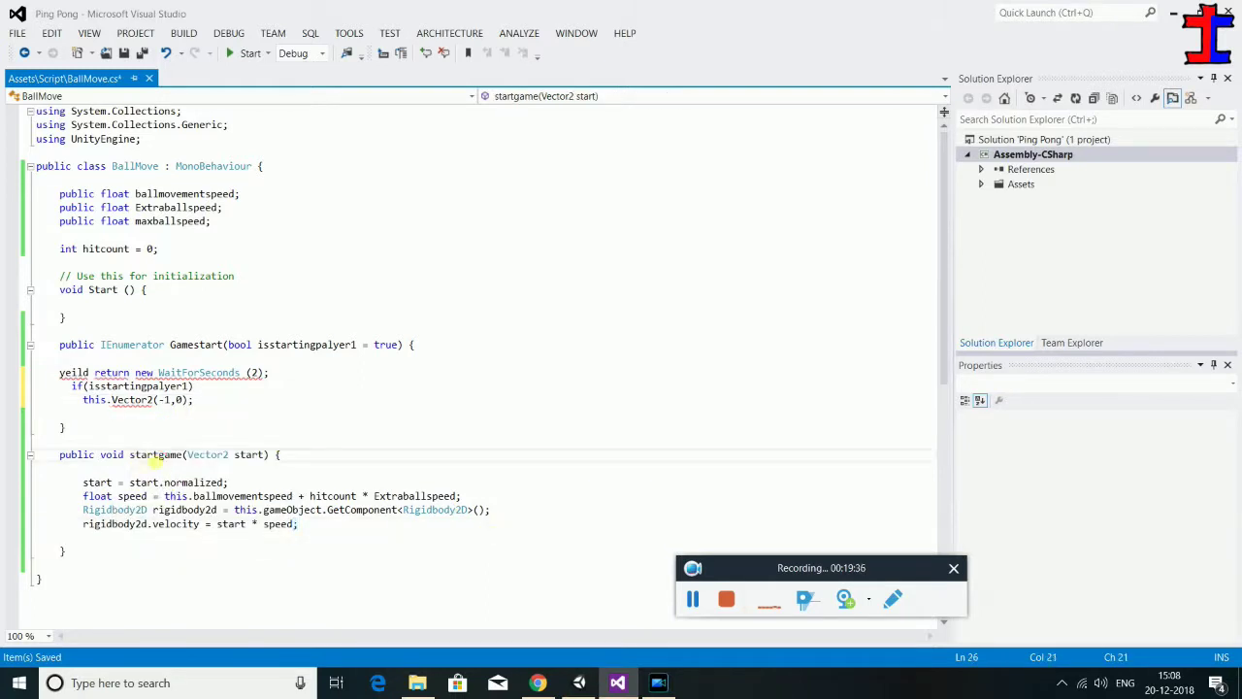
click(110, 402)
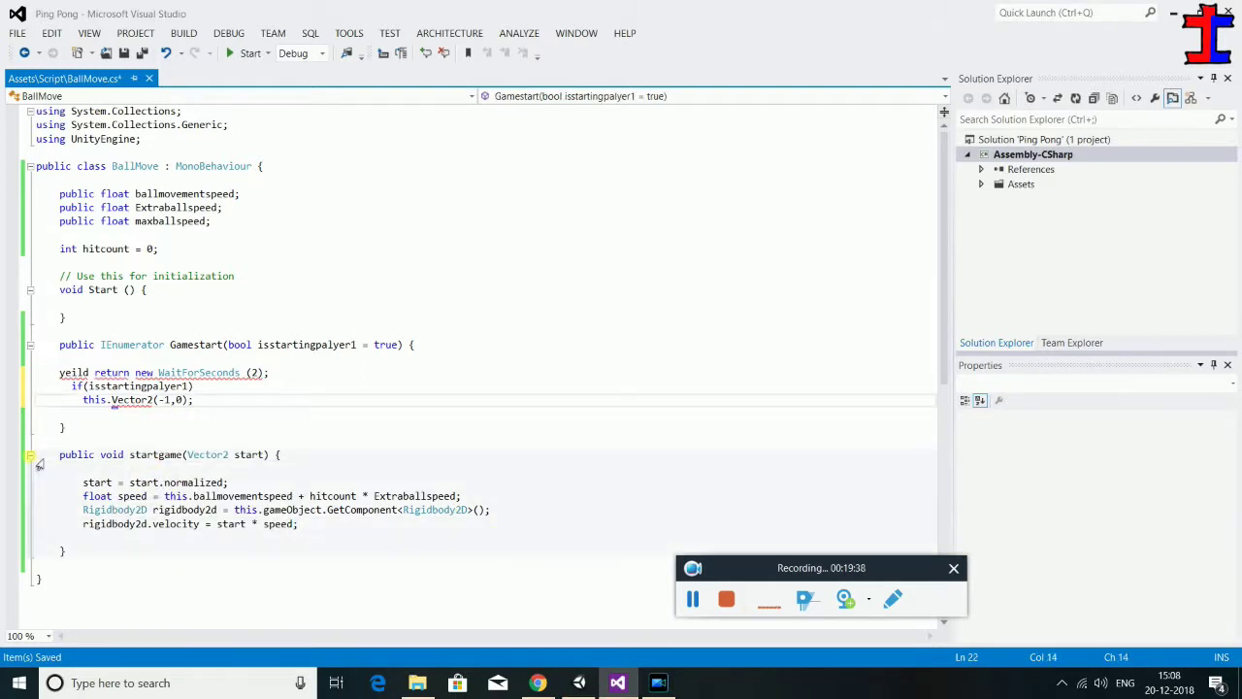
key(BackSpace)
text(.st)
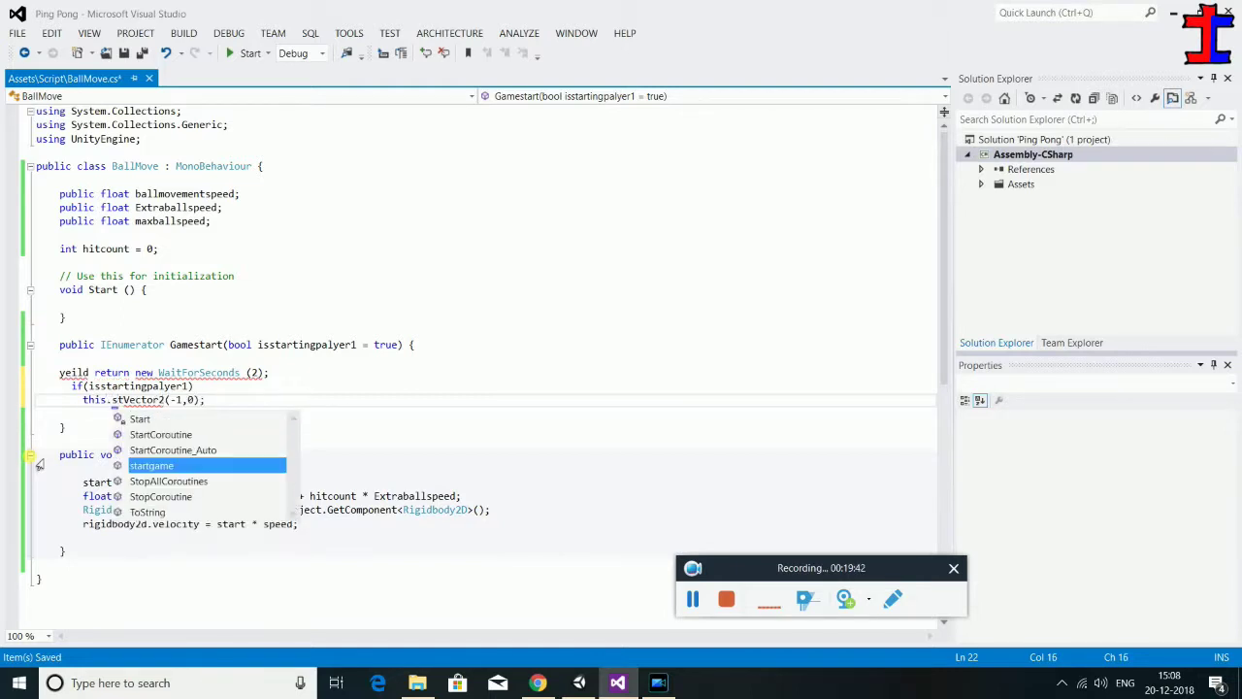
key(Tab)
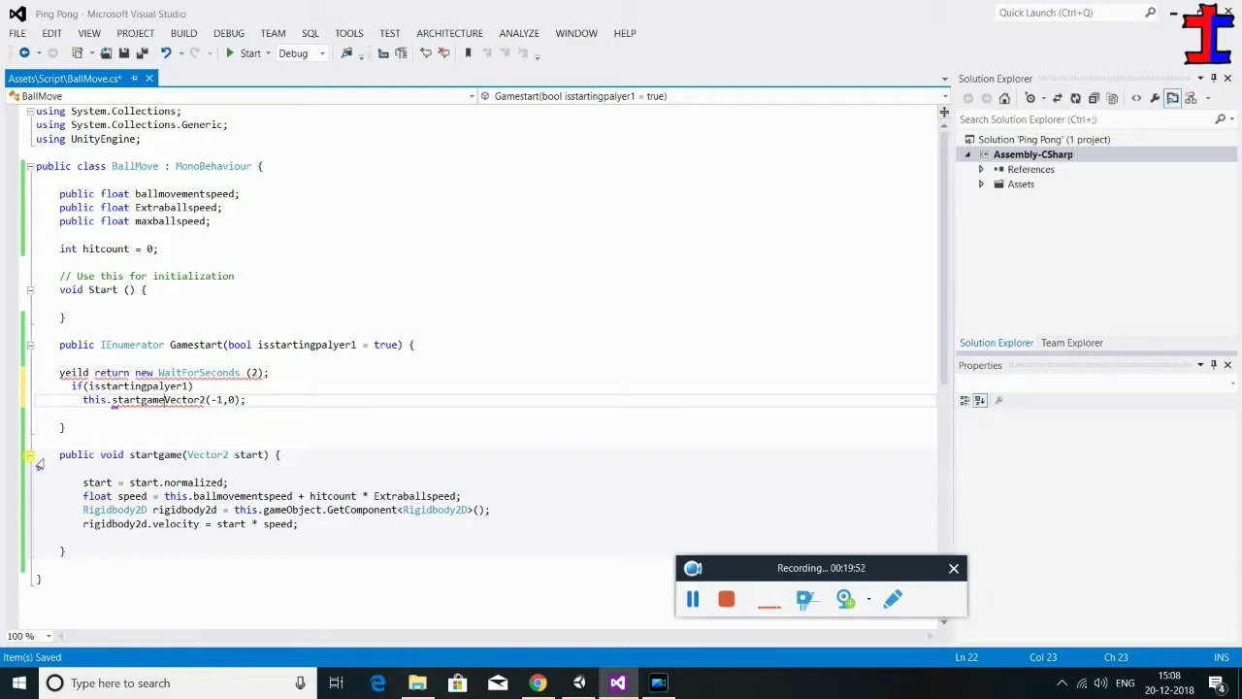
text((()
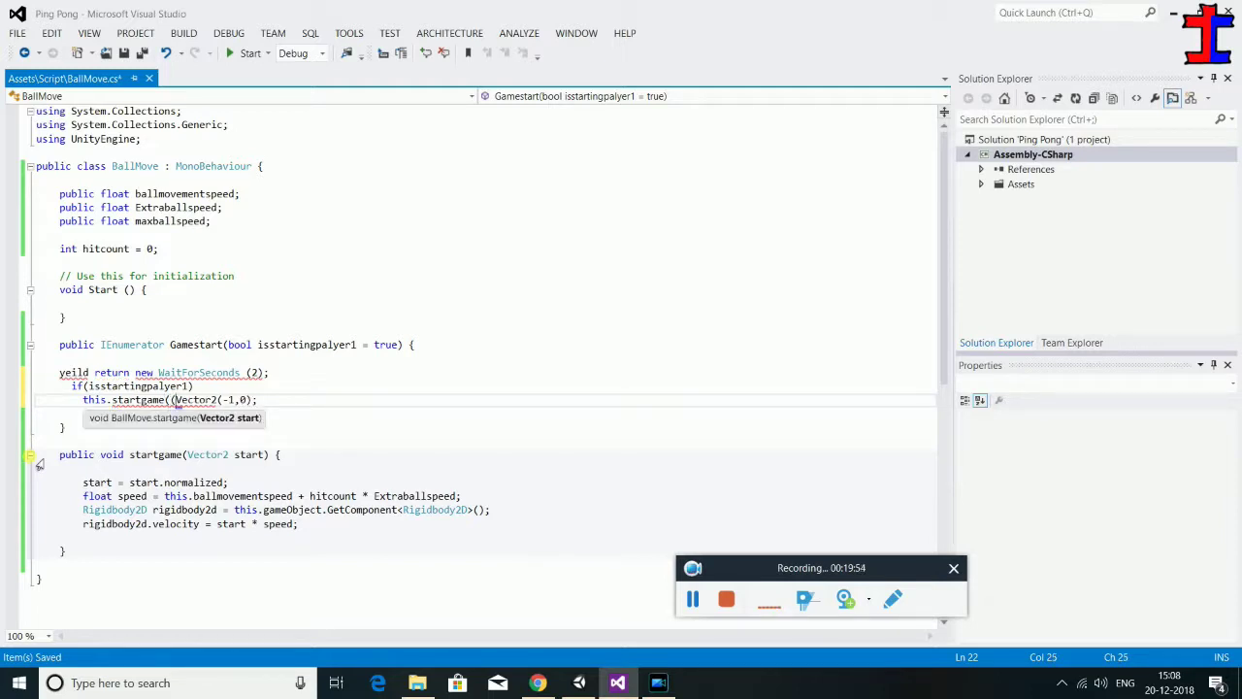
text(new)
key(Tab)
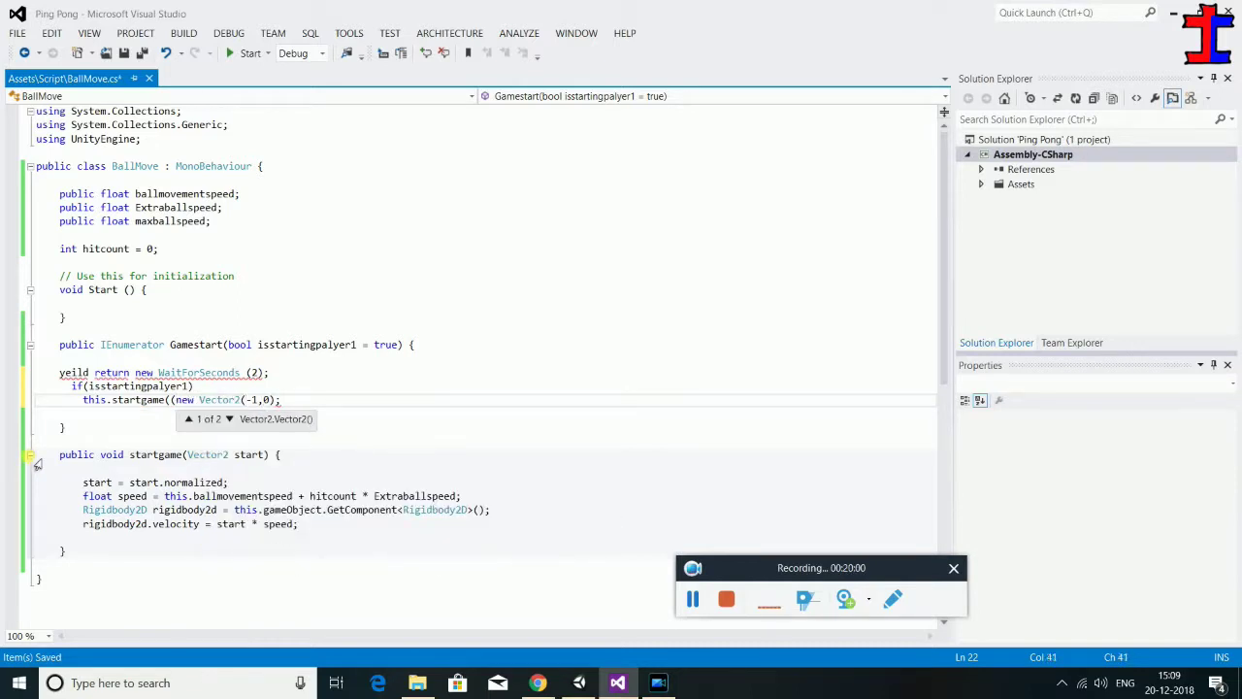
text())
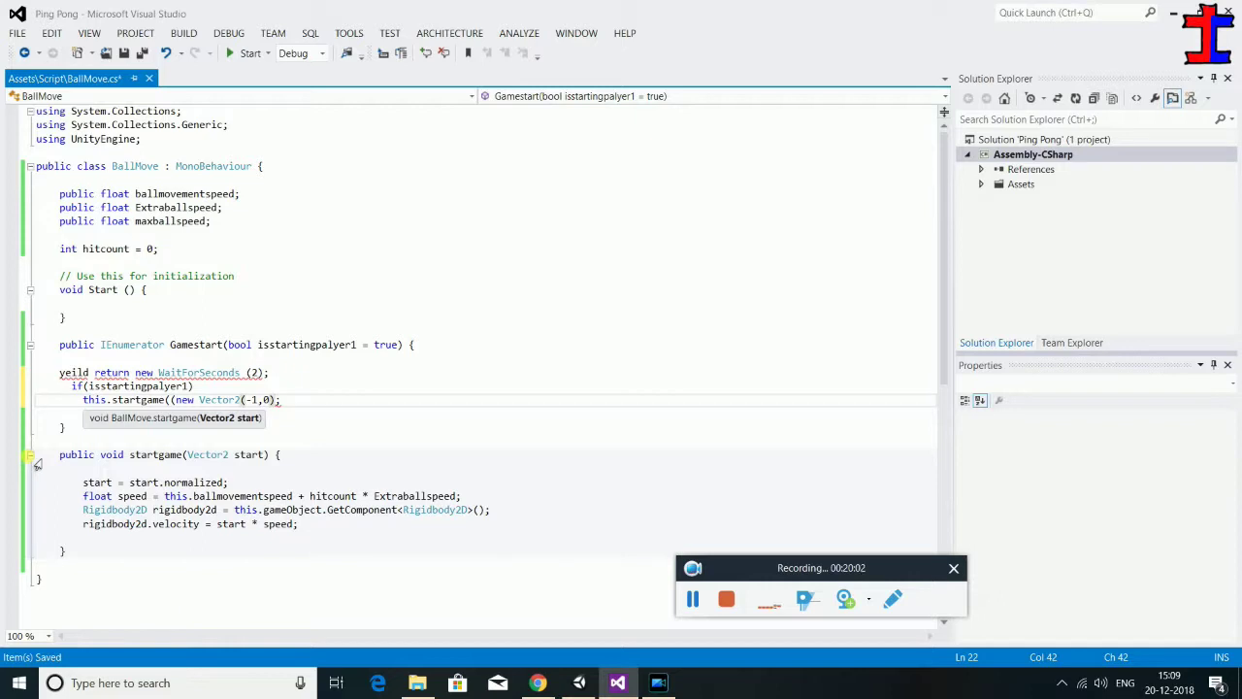
text())
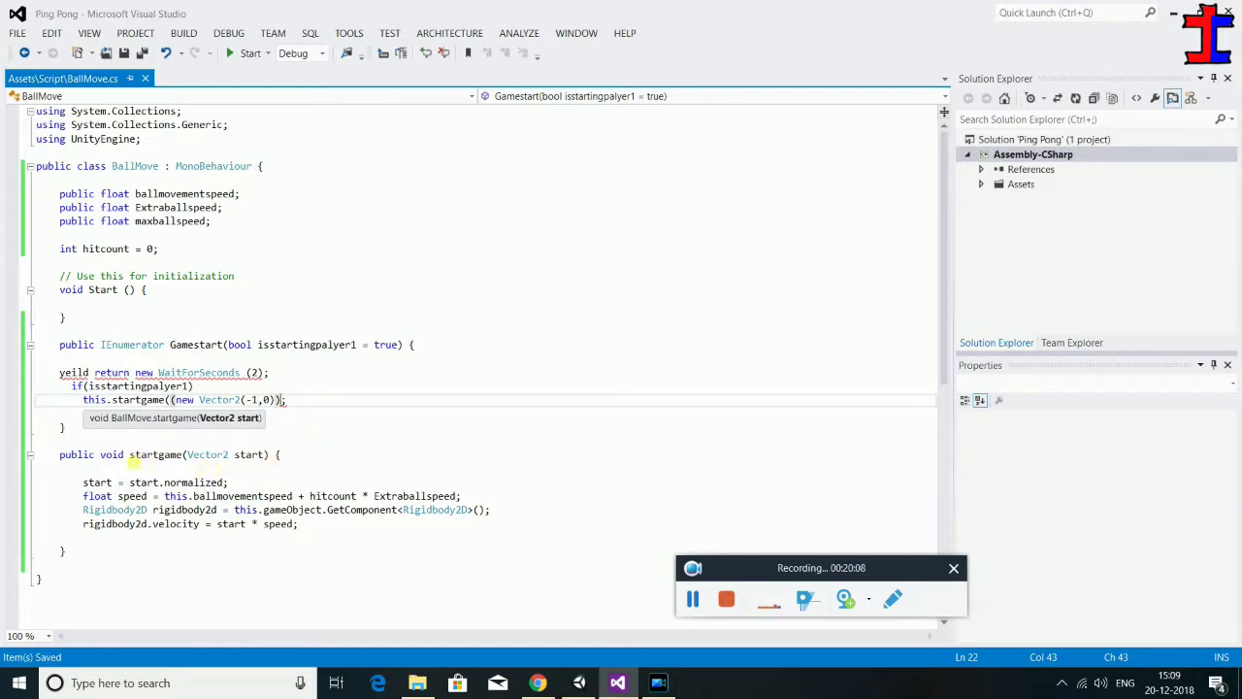
Remove the semicolon after the startgame call and start an else line below
click(141, 456)
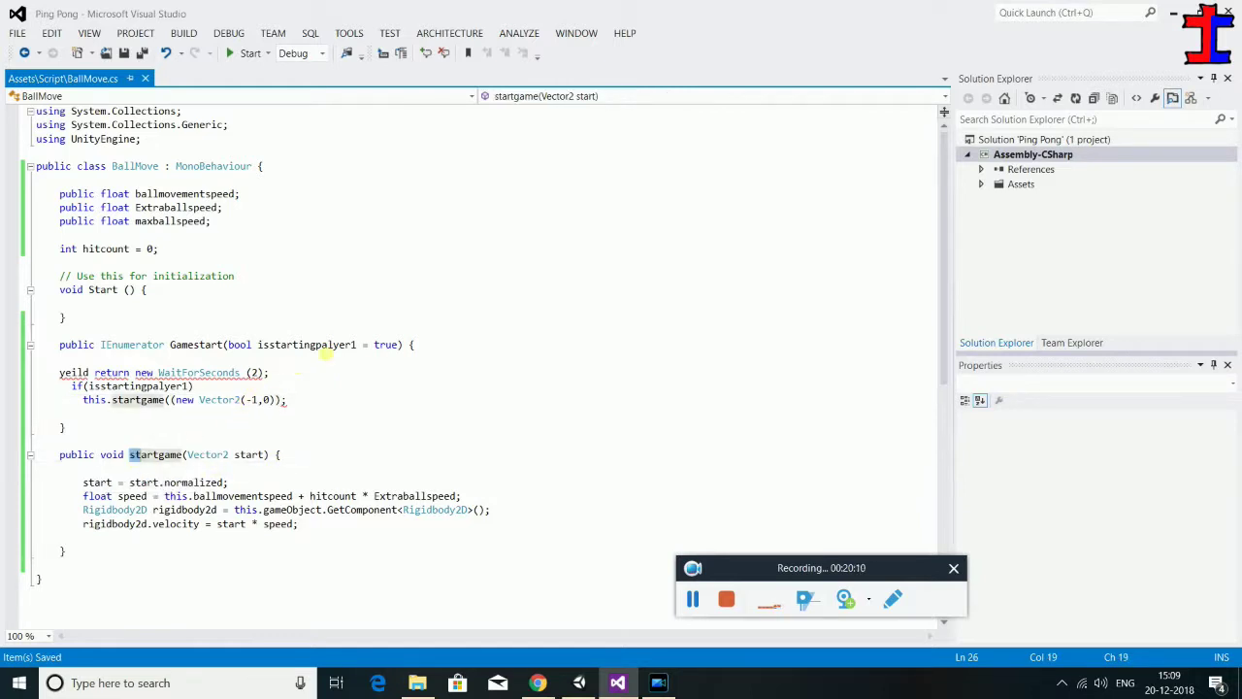
drag(296, 346, 336, 346)
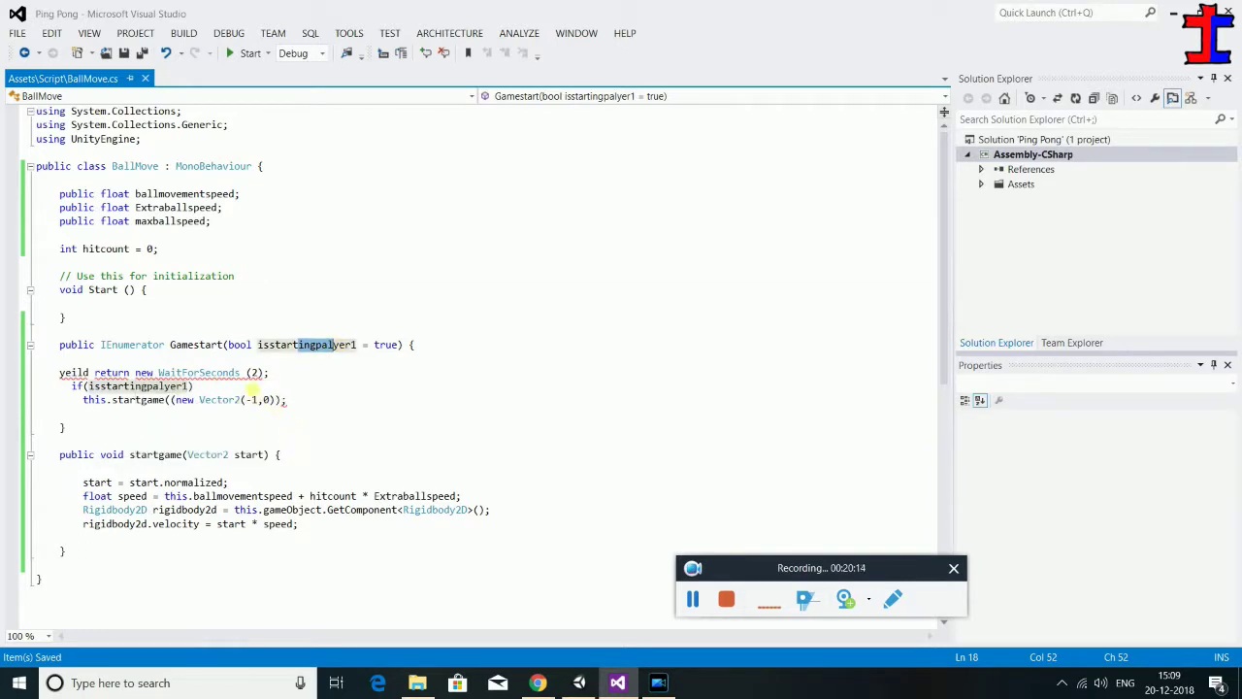
mouse_move(245, 381)
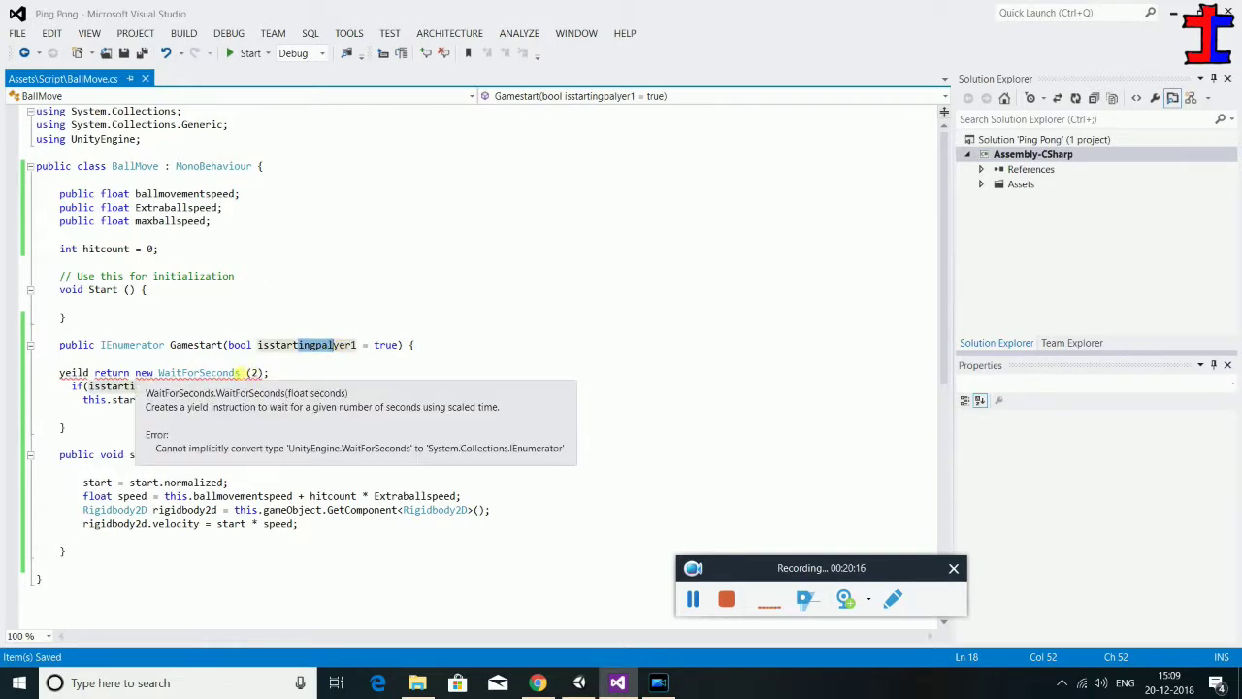
click(264, 388)
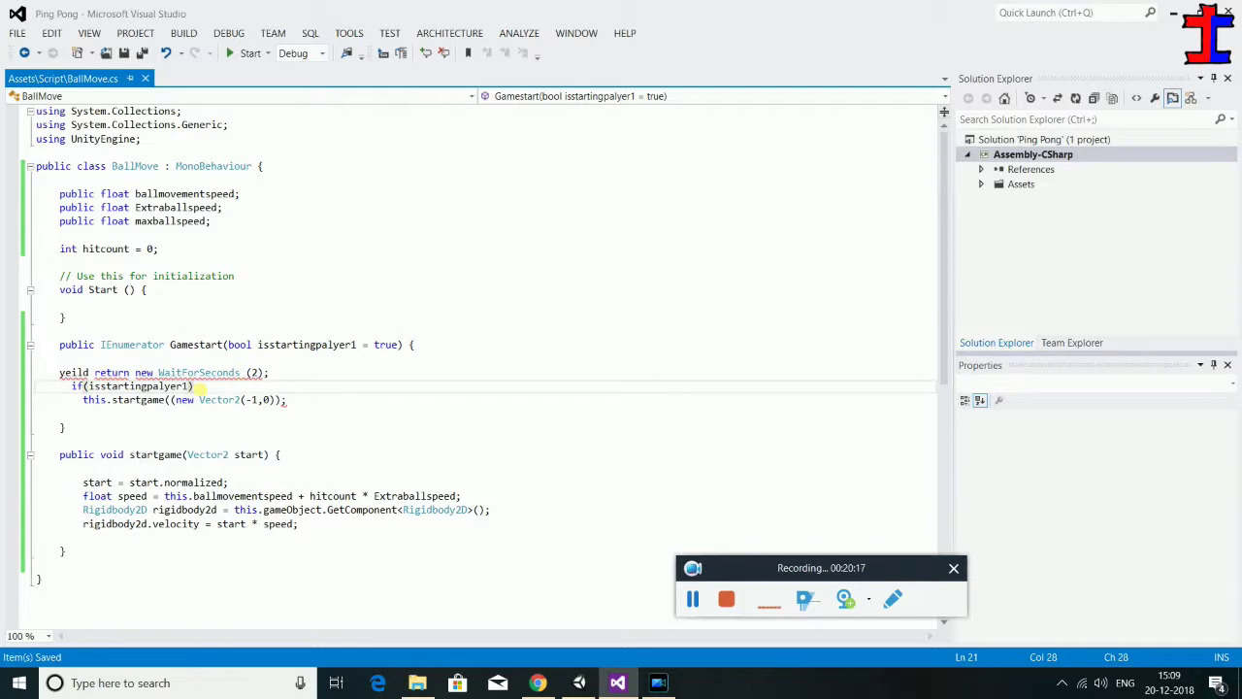
click(291, 401)
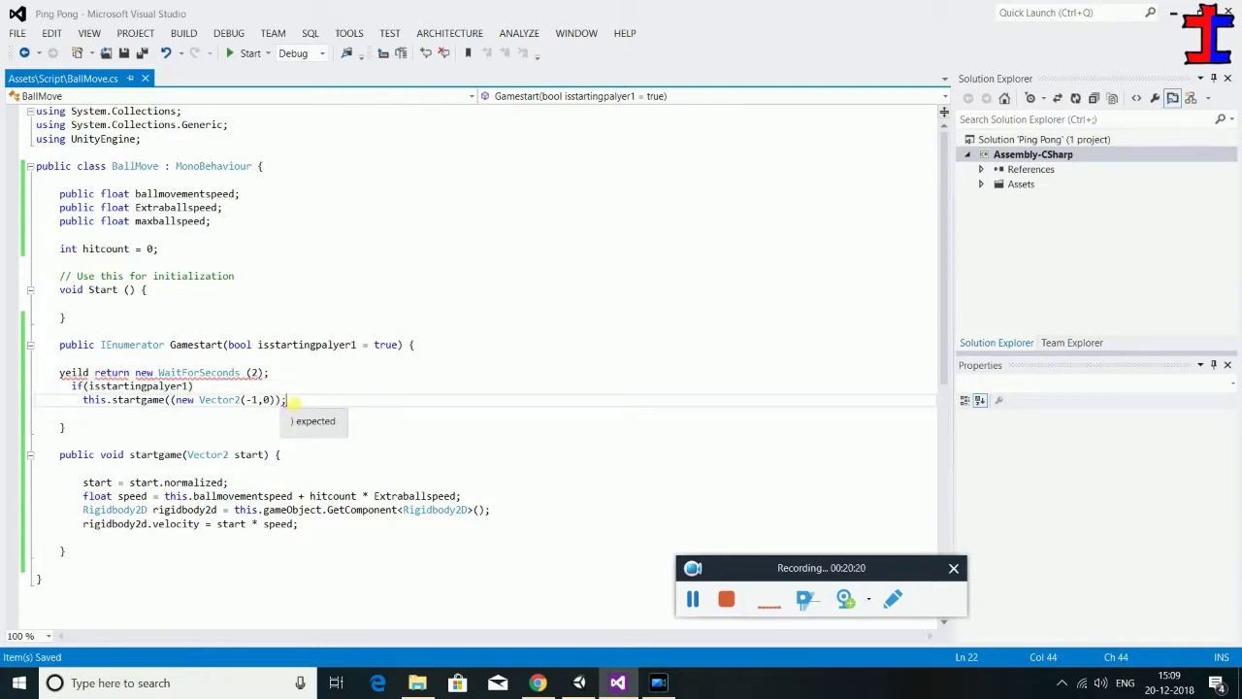
key(BackSpace)
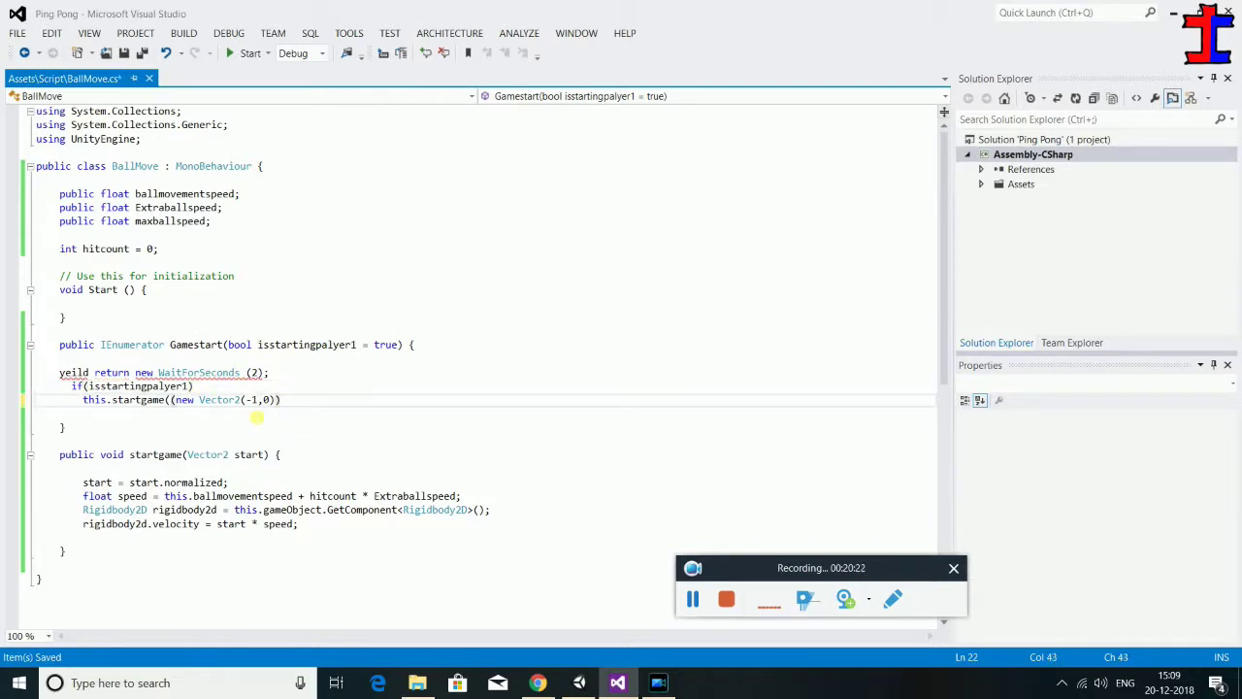
key(Return)
text(el)
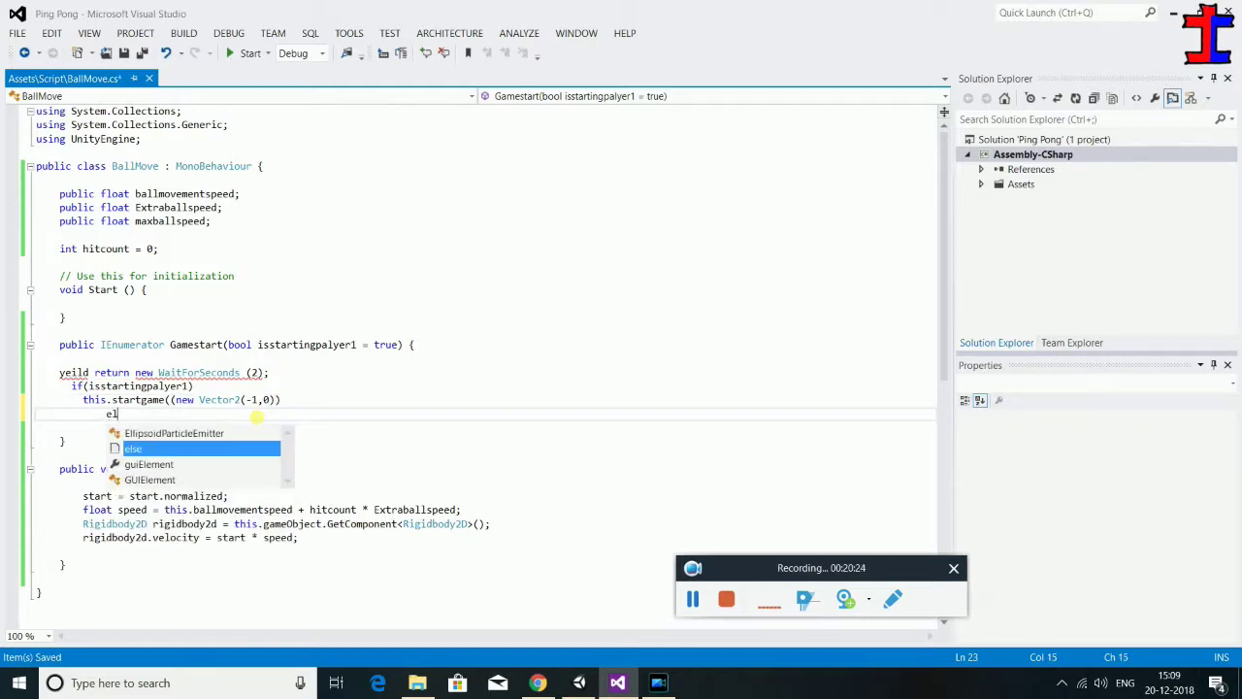
text(se)
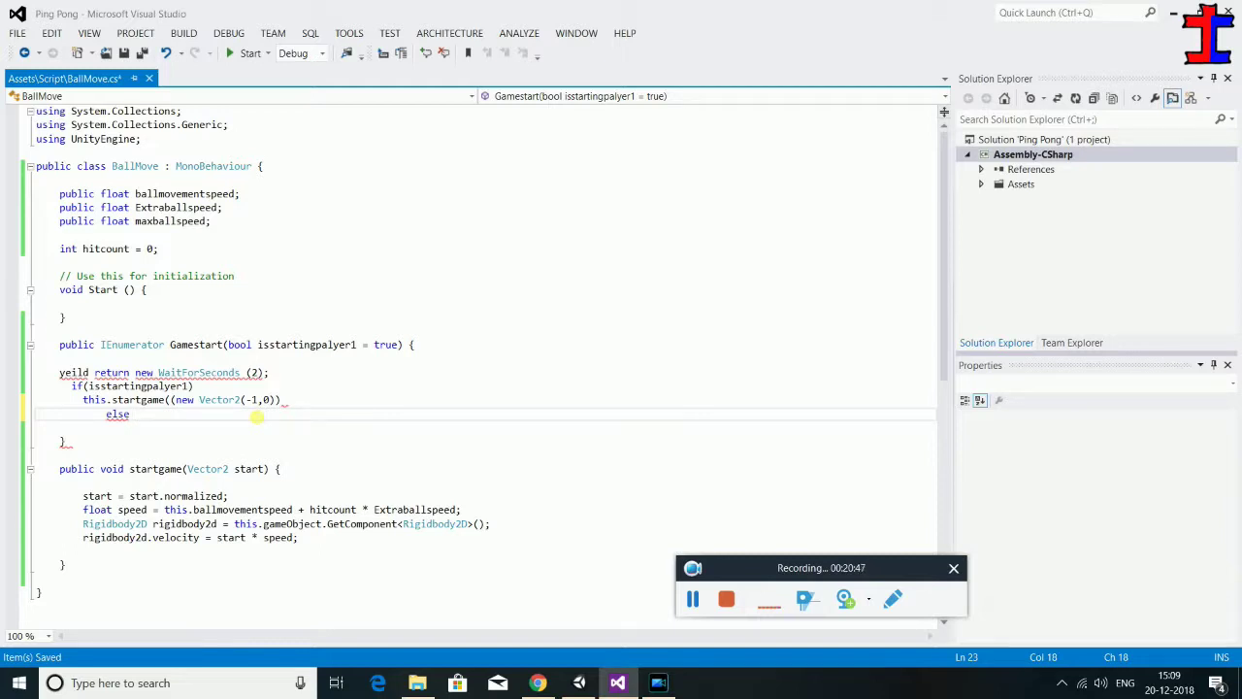
Add an empty { } brace block under else
key(Return)
text({)
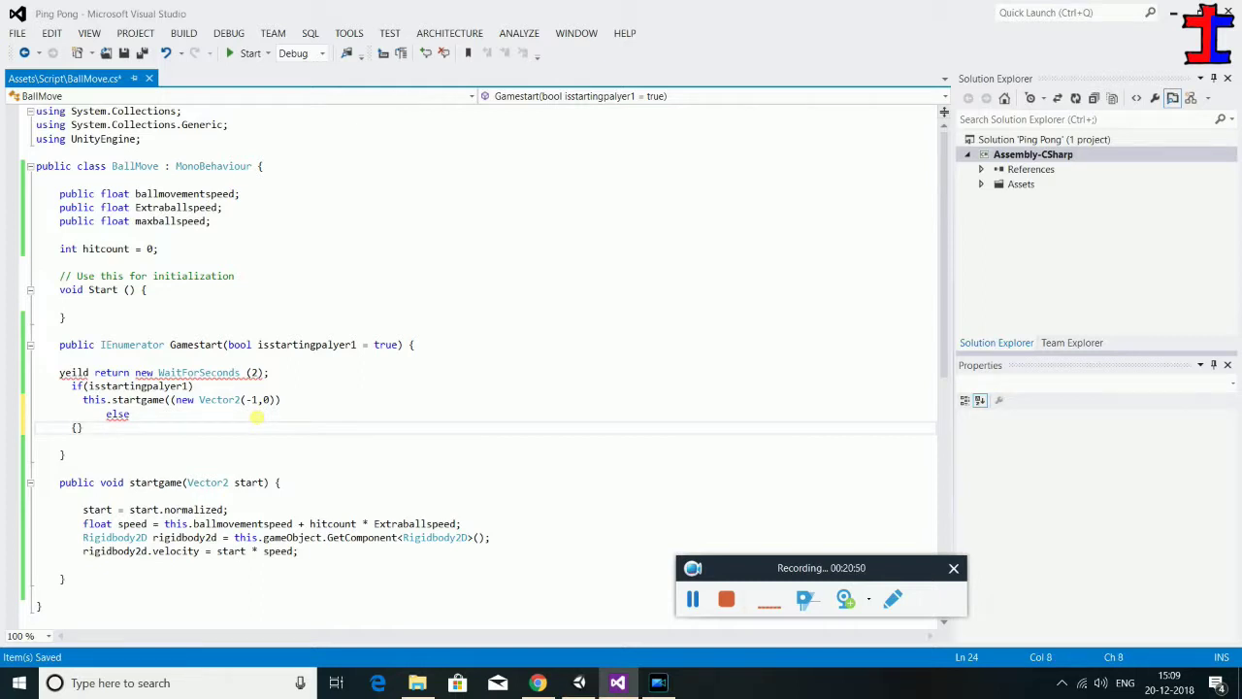
key(Return)
click(282, 400)
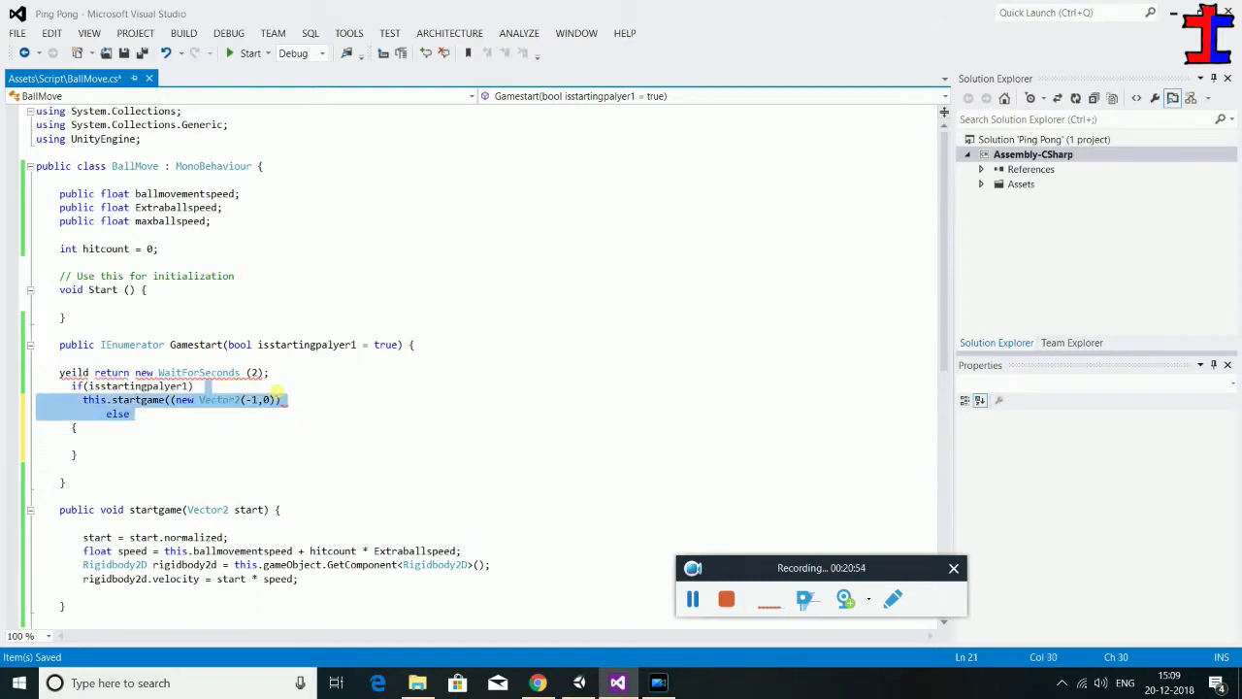
click(191, 414)
Copy the this.startgame((new Vector2(-1,0)) line and paste it inside the else braces
drag(242, 400, 82, 399)
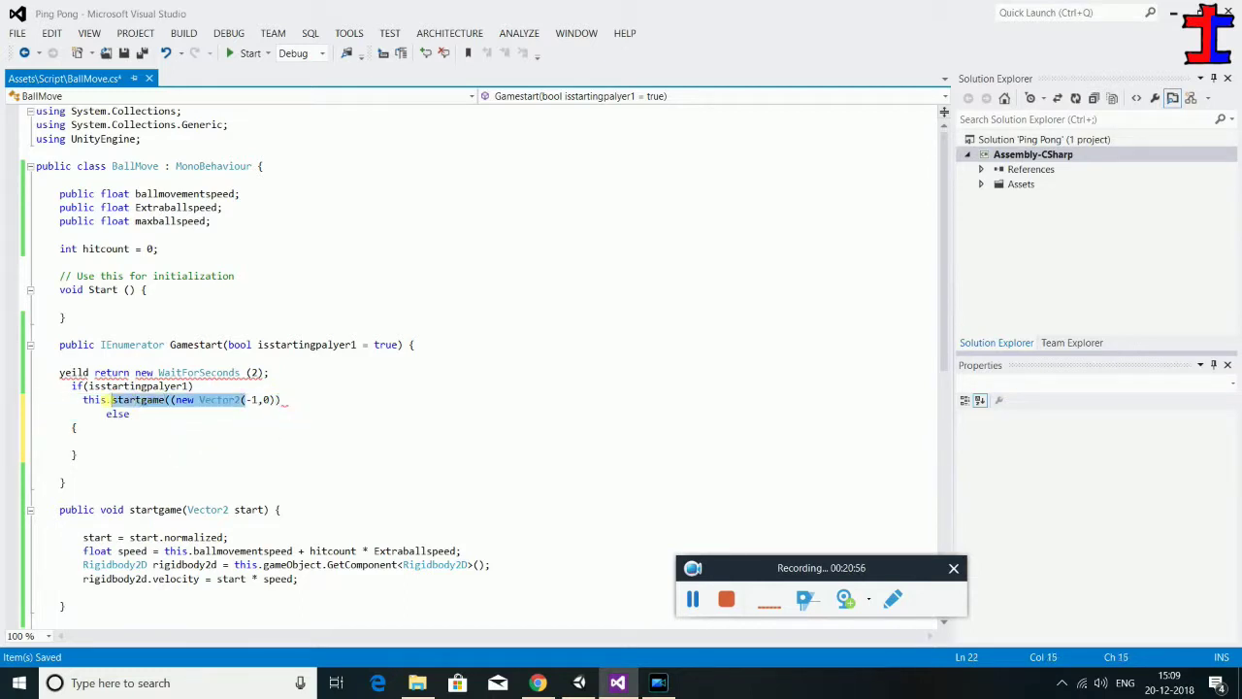
click(81, 440)
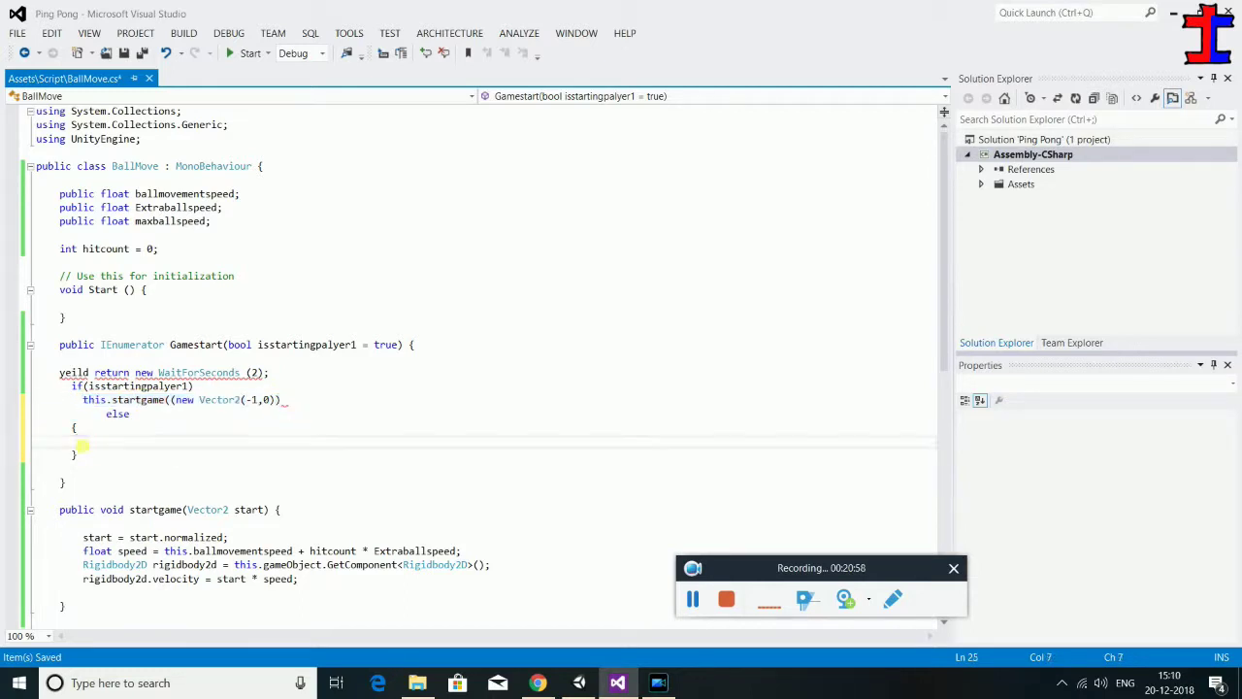
text(v)
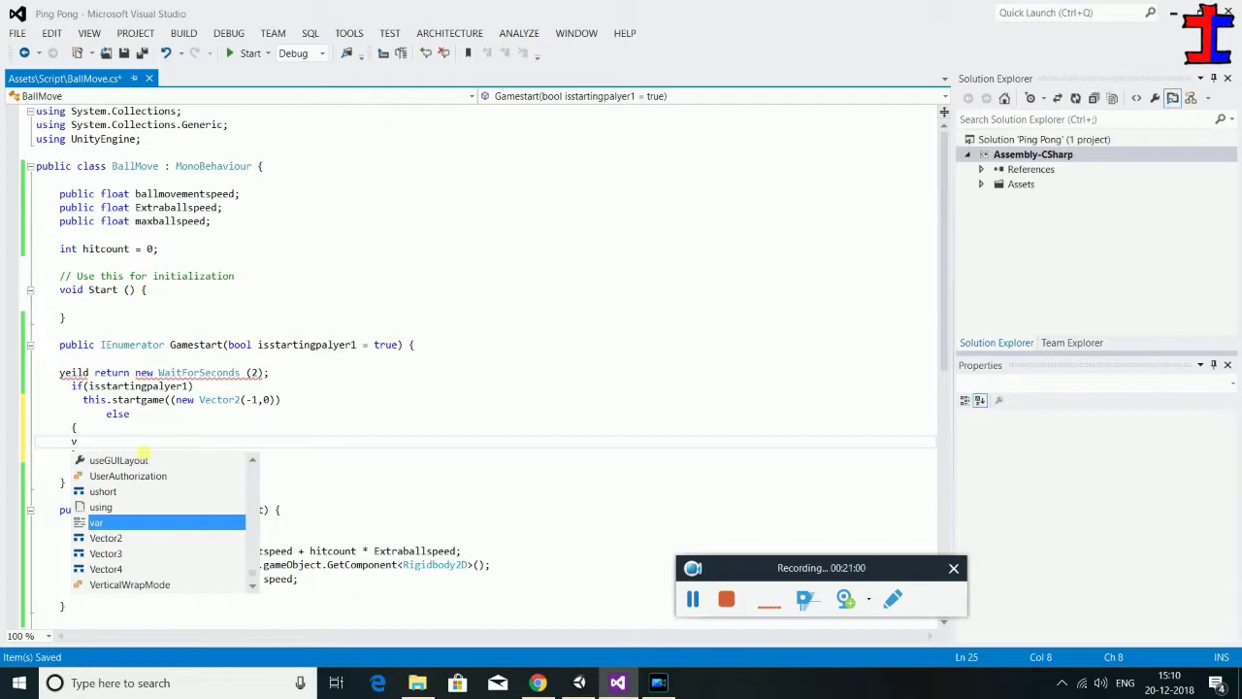
key(ctrl+z)
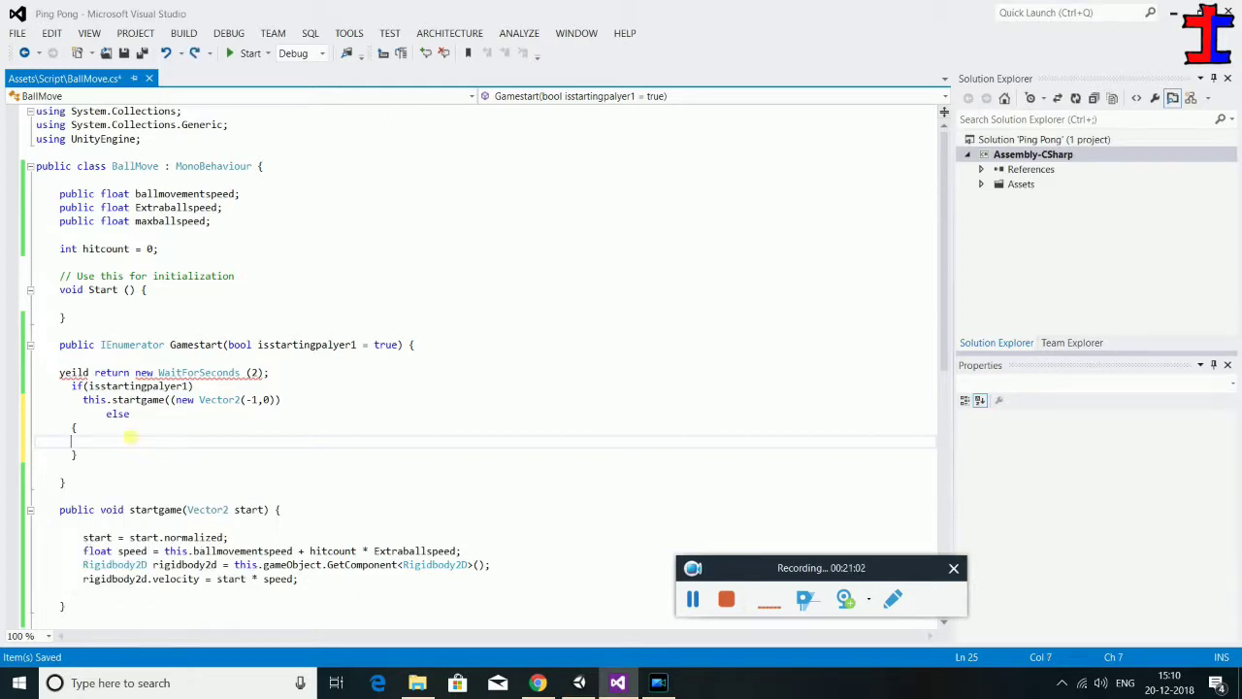
drag(84, 405, 291, 399)
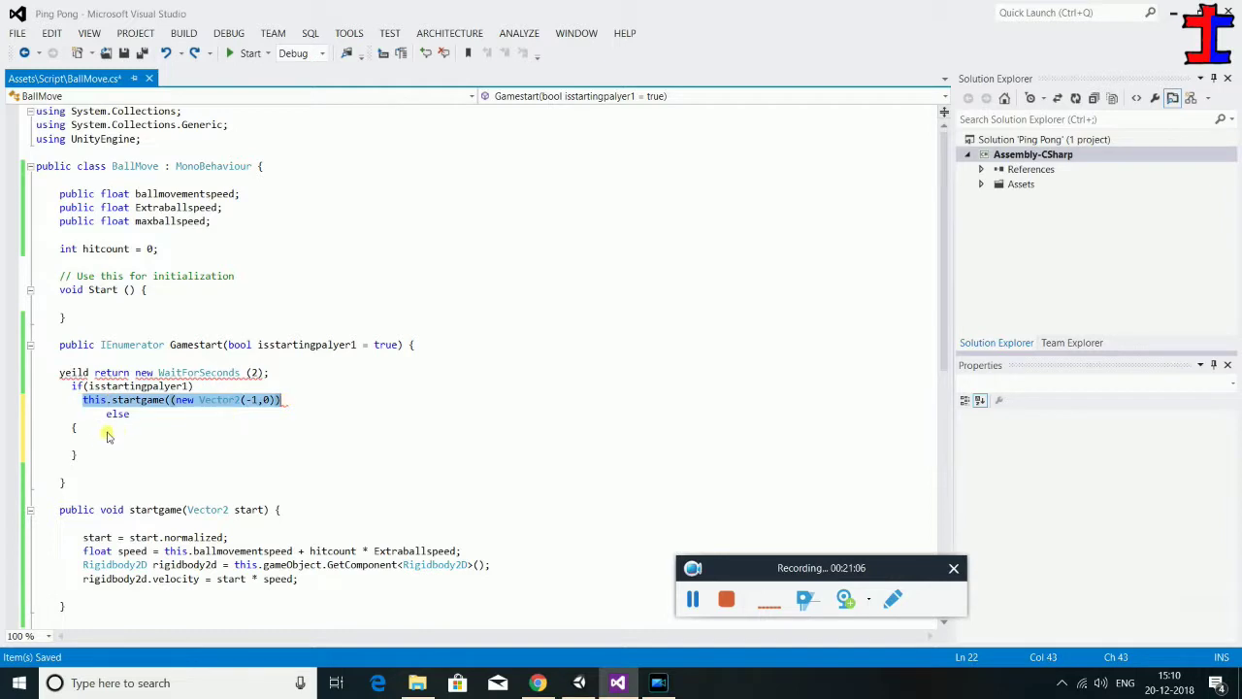
key(ctrl+c)
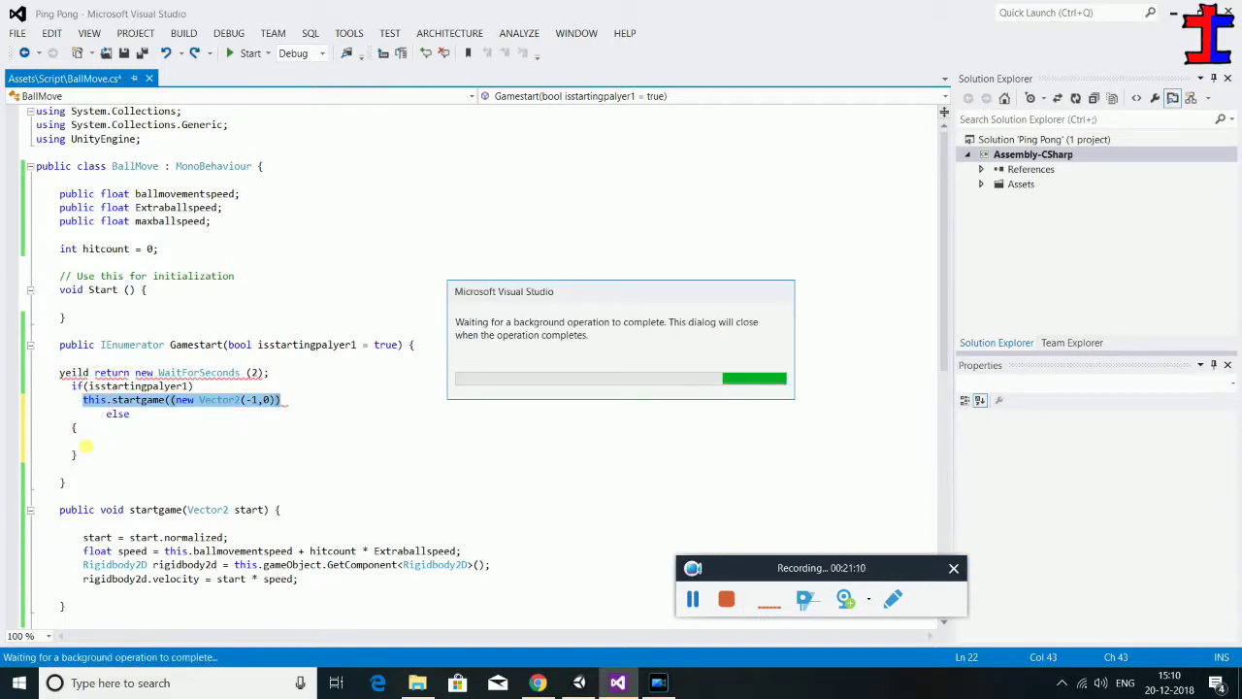
click(85, 446)
key(ctrl+v)
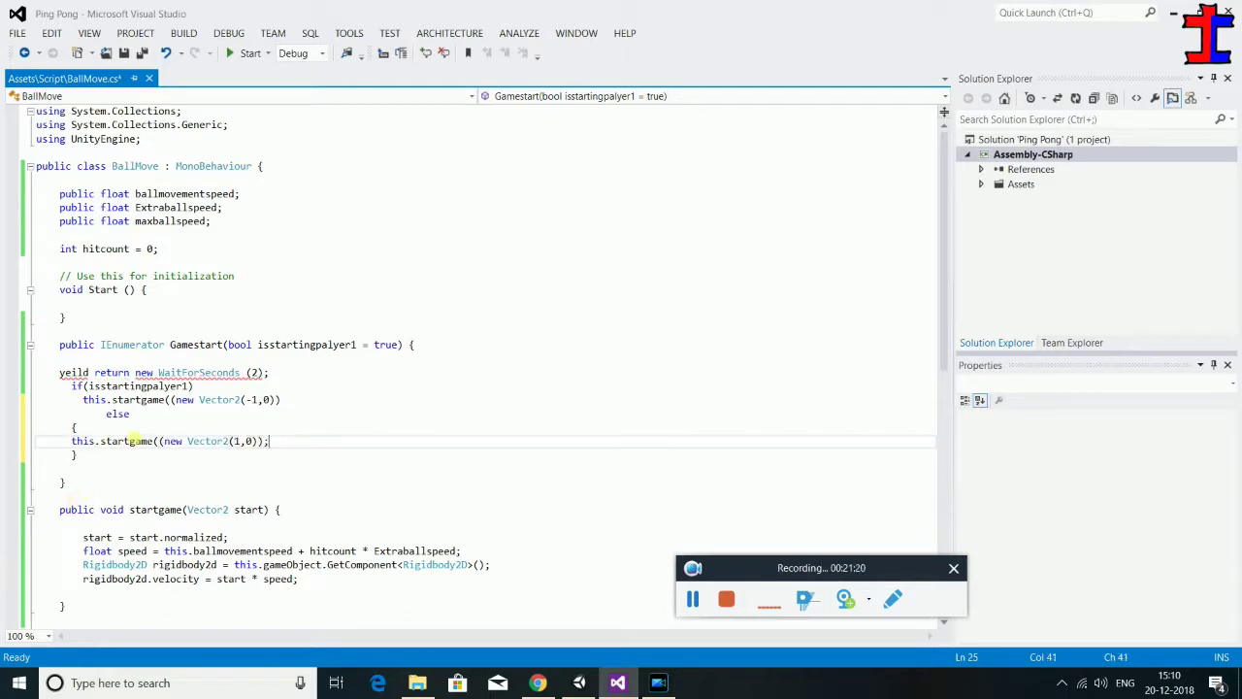
Add a semicolon to the player-one startgame call, correct yeild to yield, and save
click(286, 403)
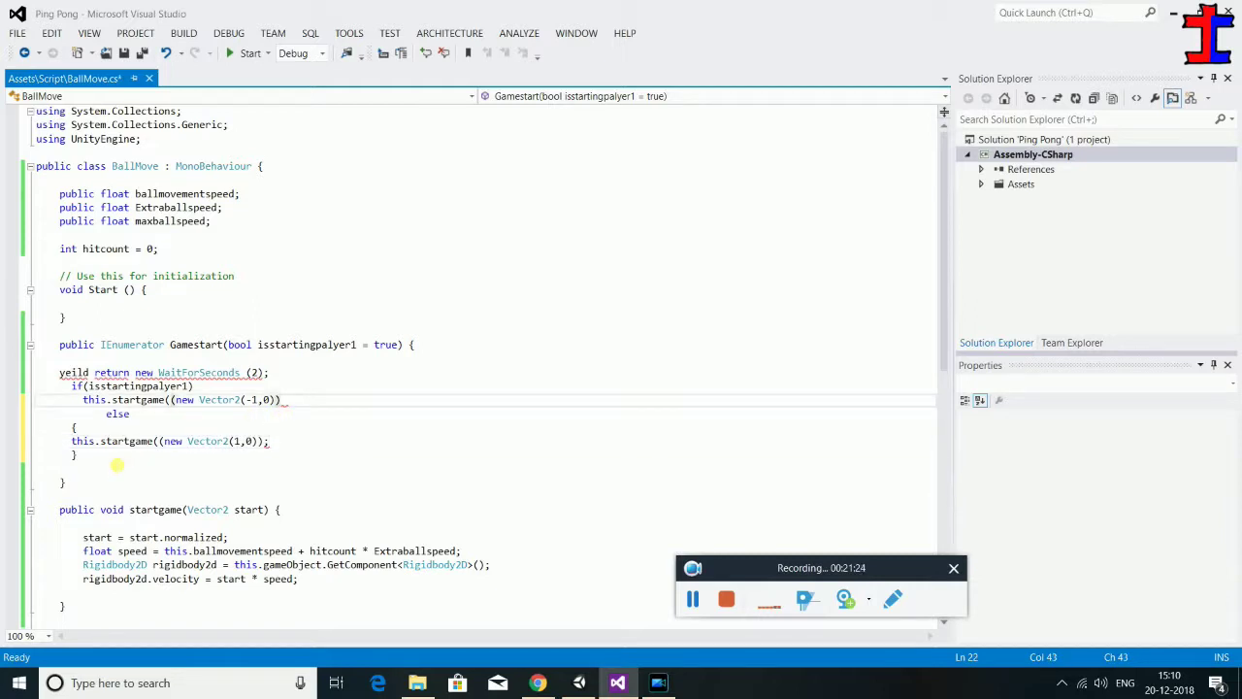
text(;)
mouse_move(208, 380)
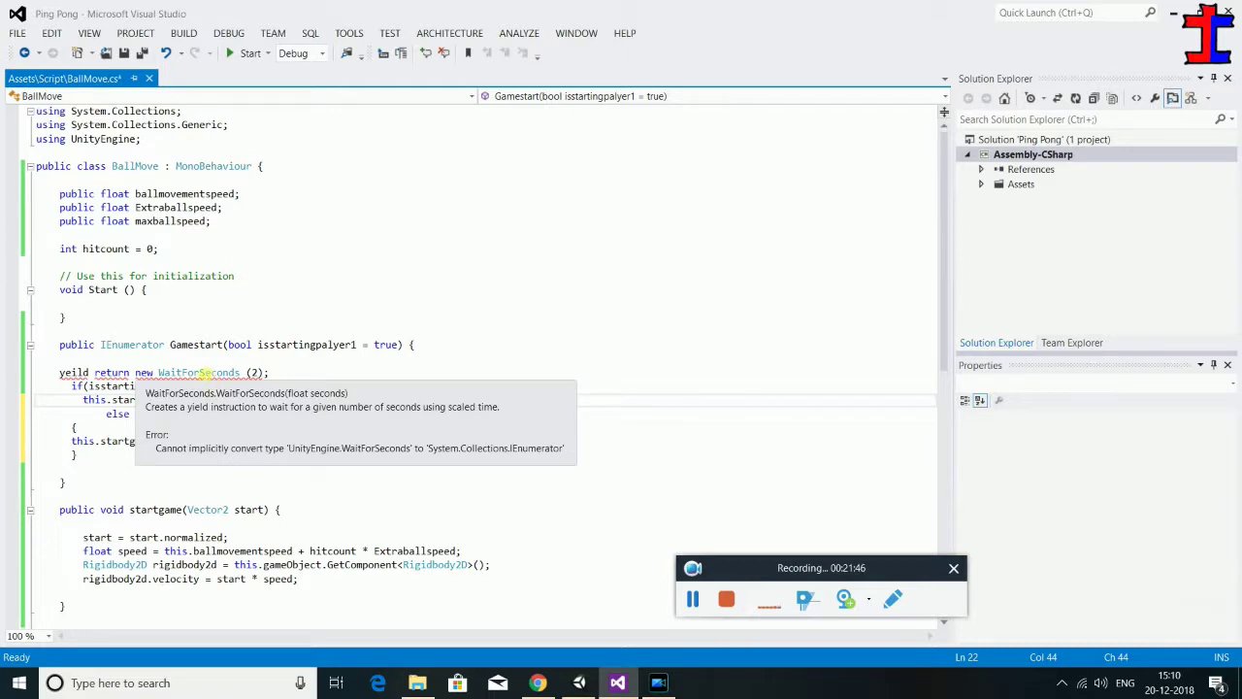
scroll(227, 433, down, 1)
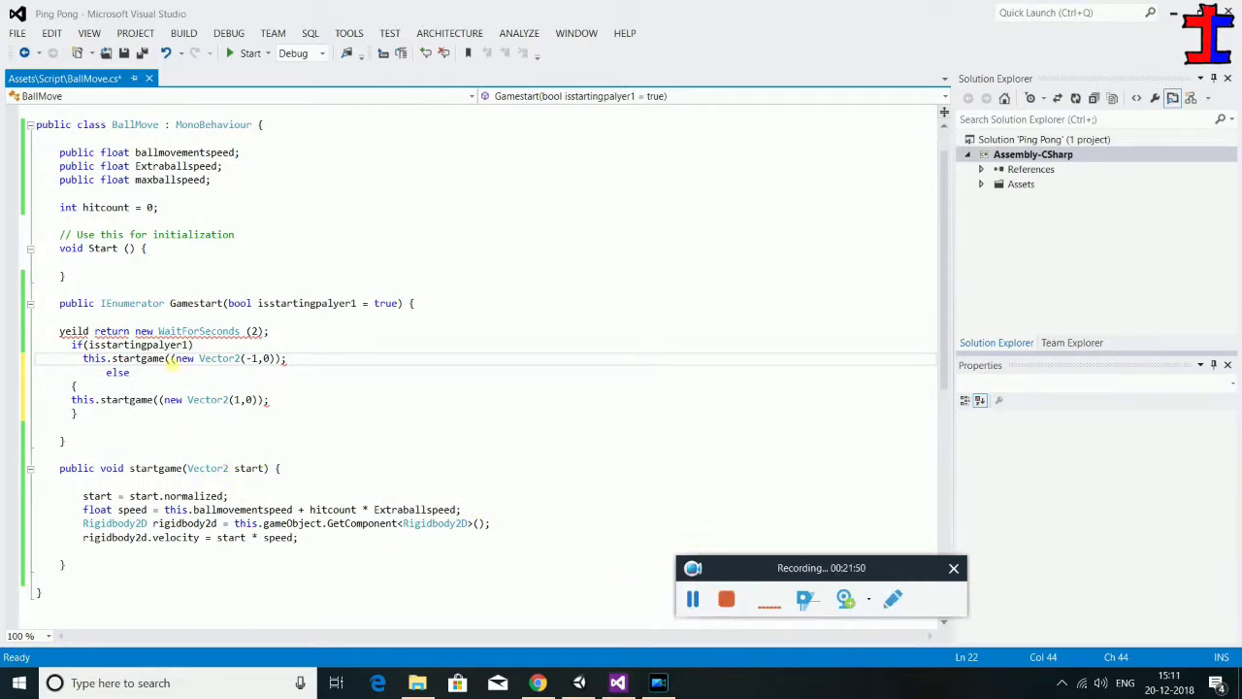
click(73, 331)
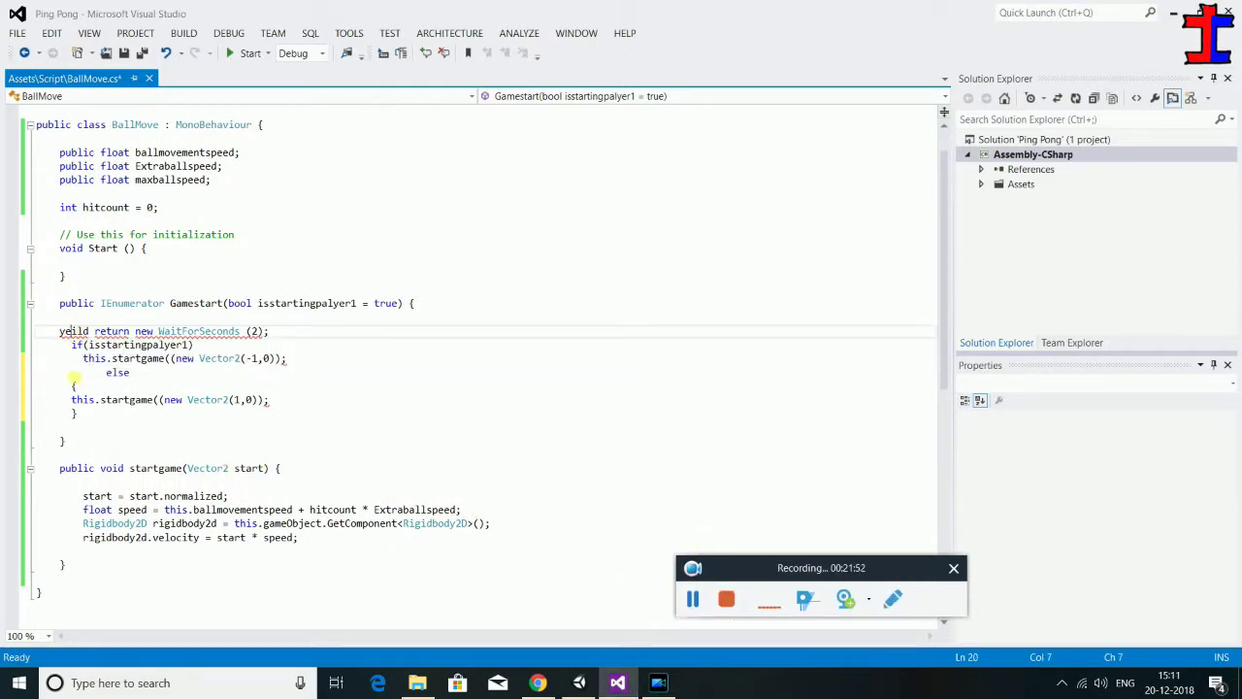
key(BackSpace)
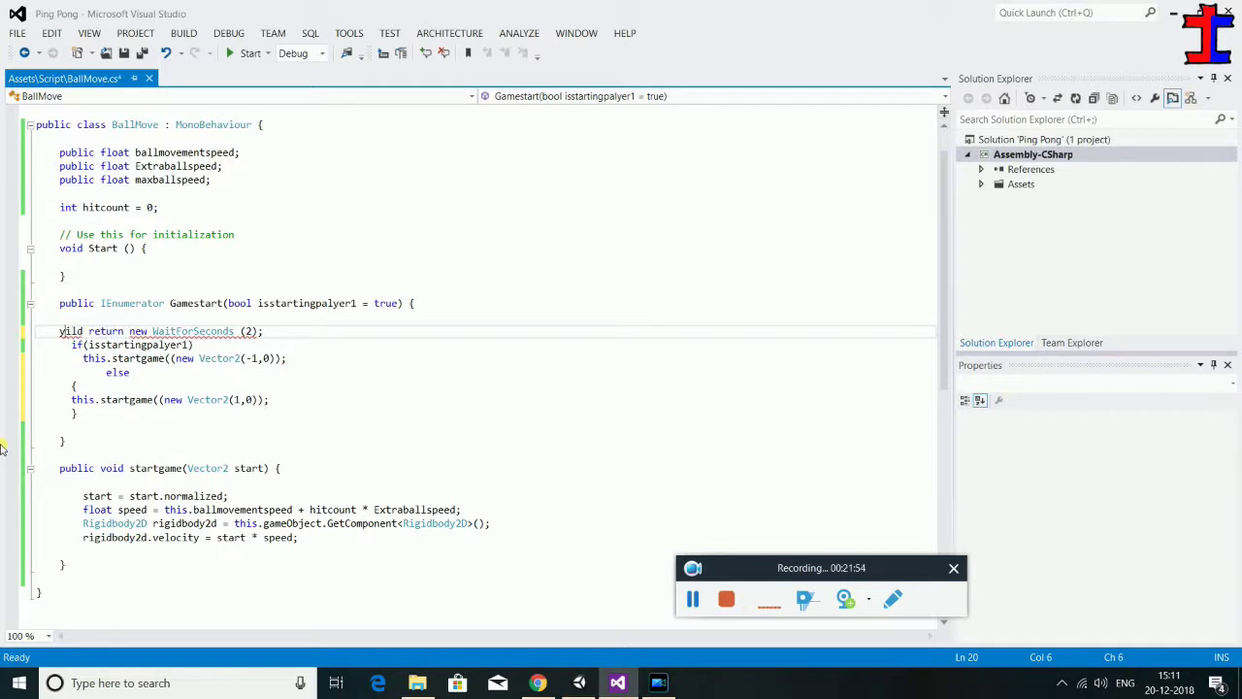
text(e)
key(ctrl+s)
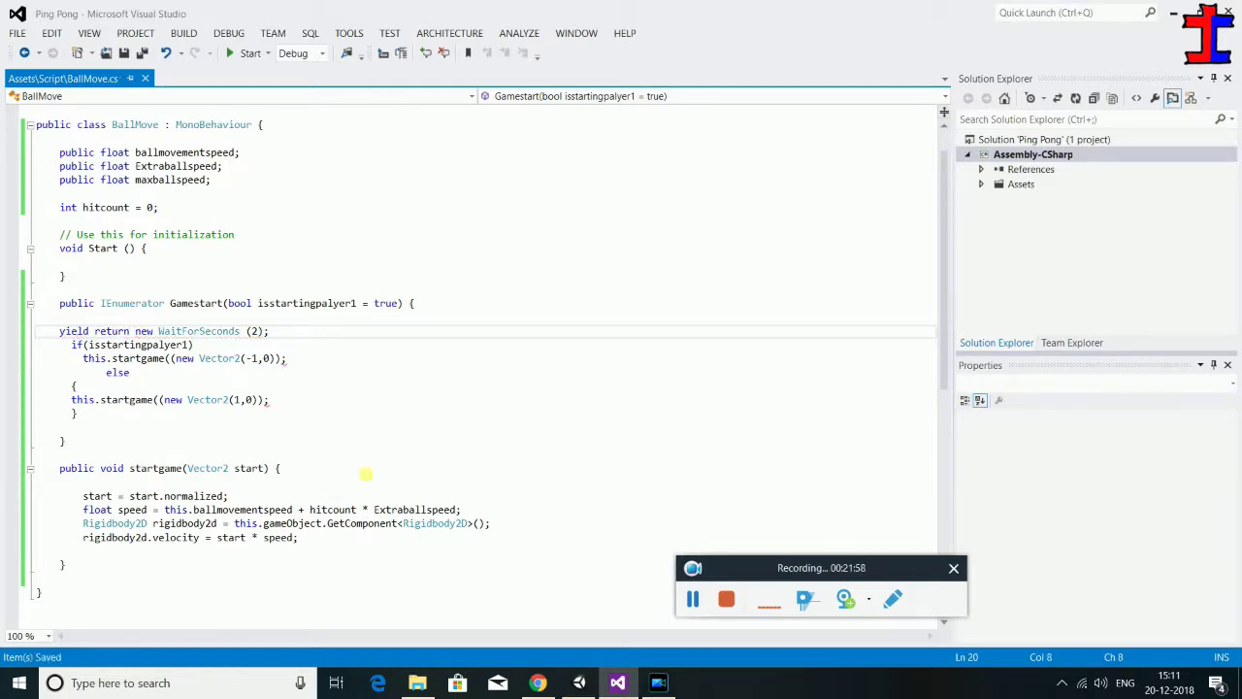
Remove the trailing semicolon from the erroring startgame line and insert a new line above it
mouse_move(287, 359)
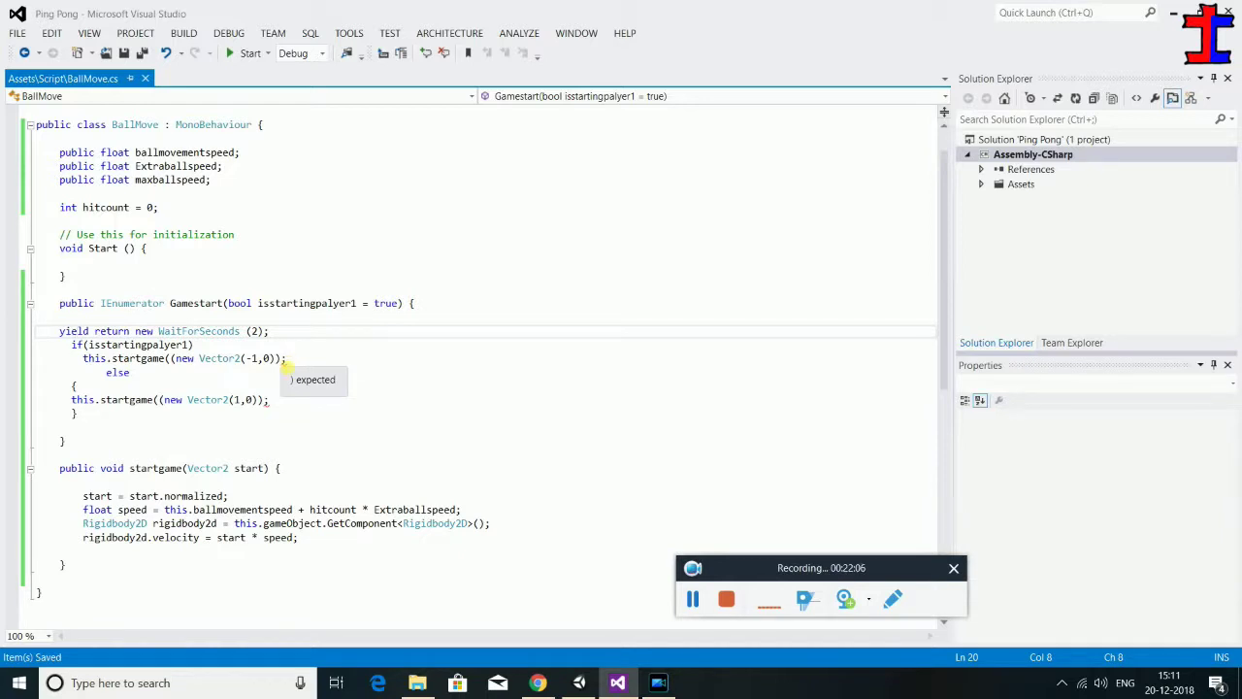
click(287, 359)
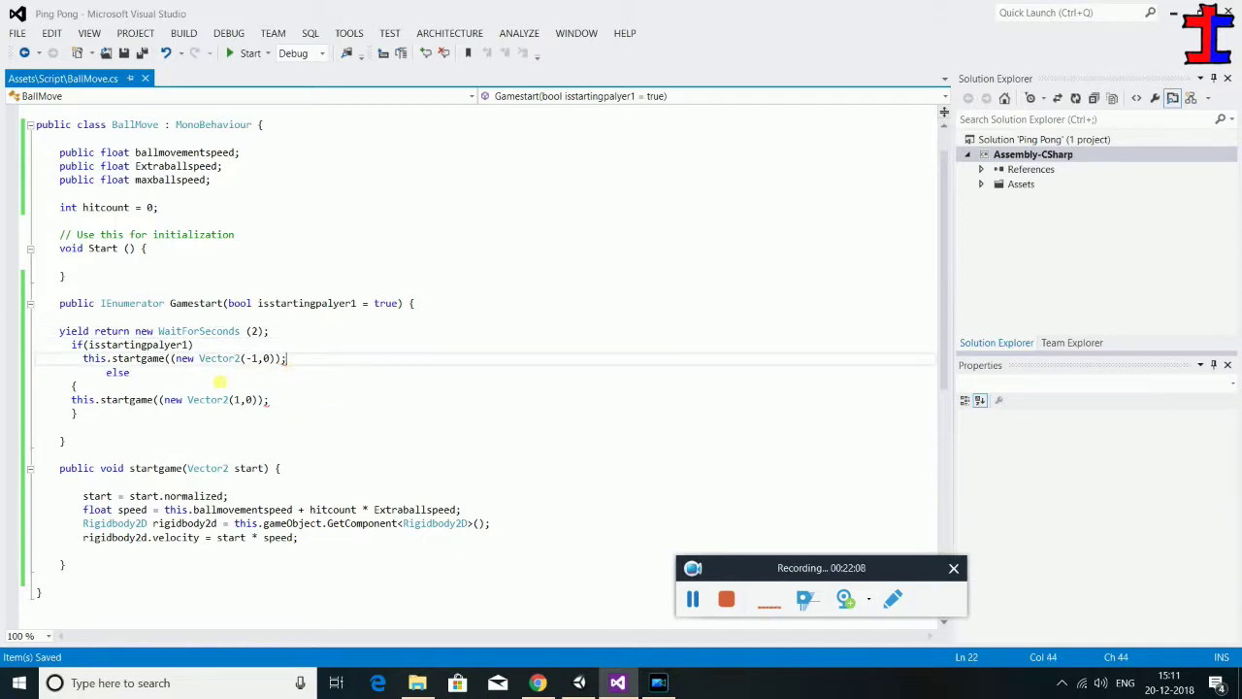
key(BackSpace)
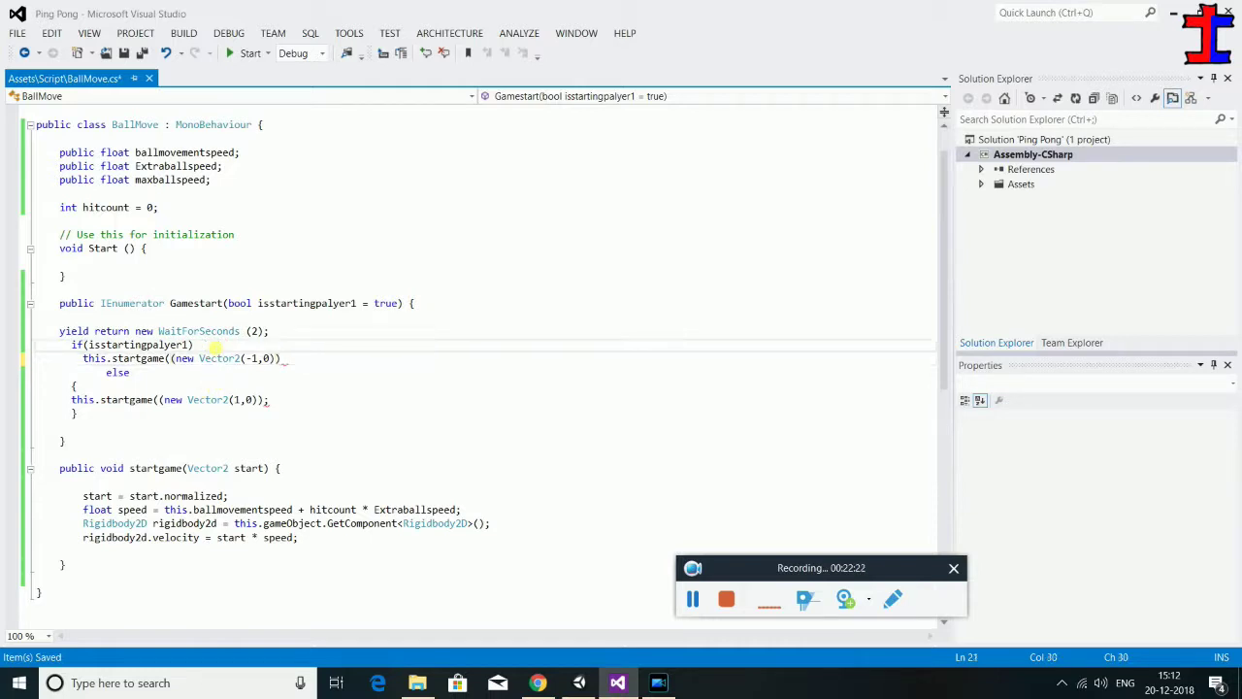
key(ctrl+Return)
Wrap the player-one startgame call in braces, restore its semicolon, and save BallMove.cs
text({)
key(Down)
key(Down)
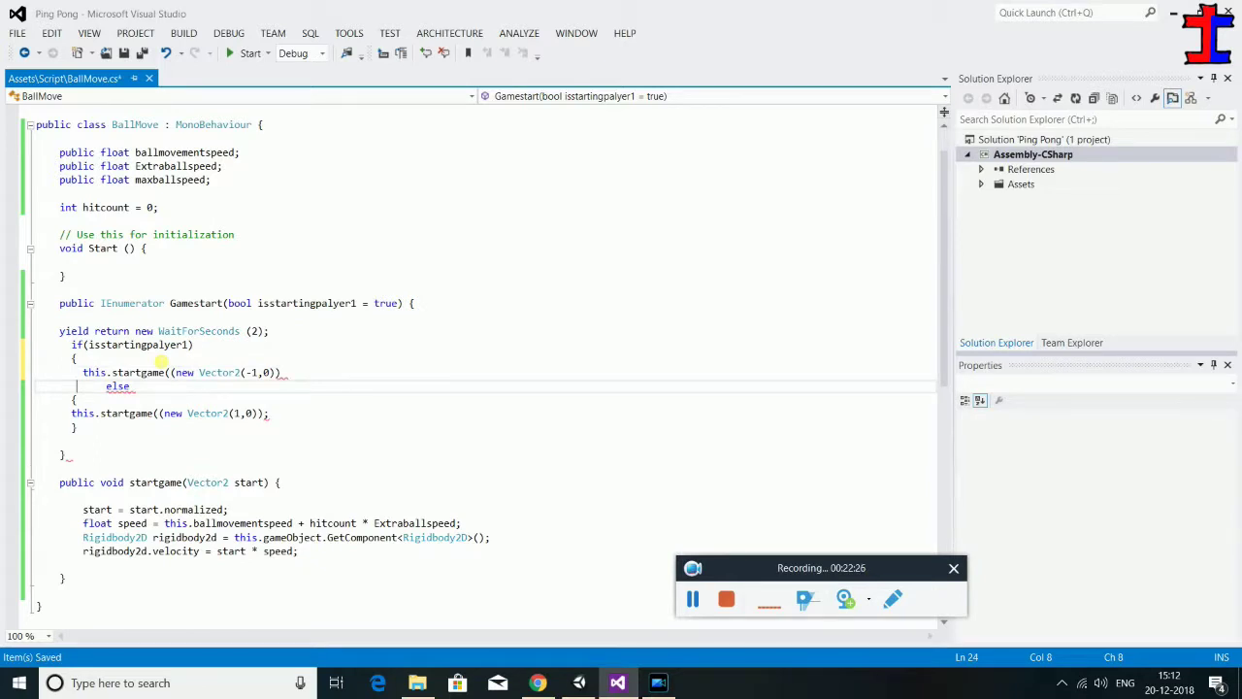
text(})
key(Up)
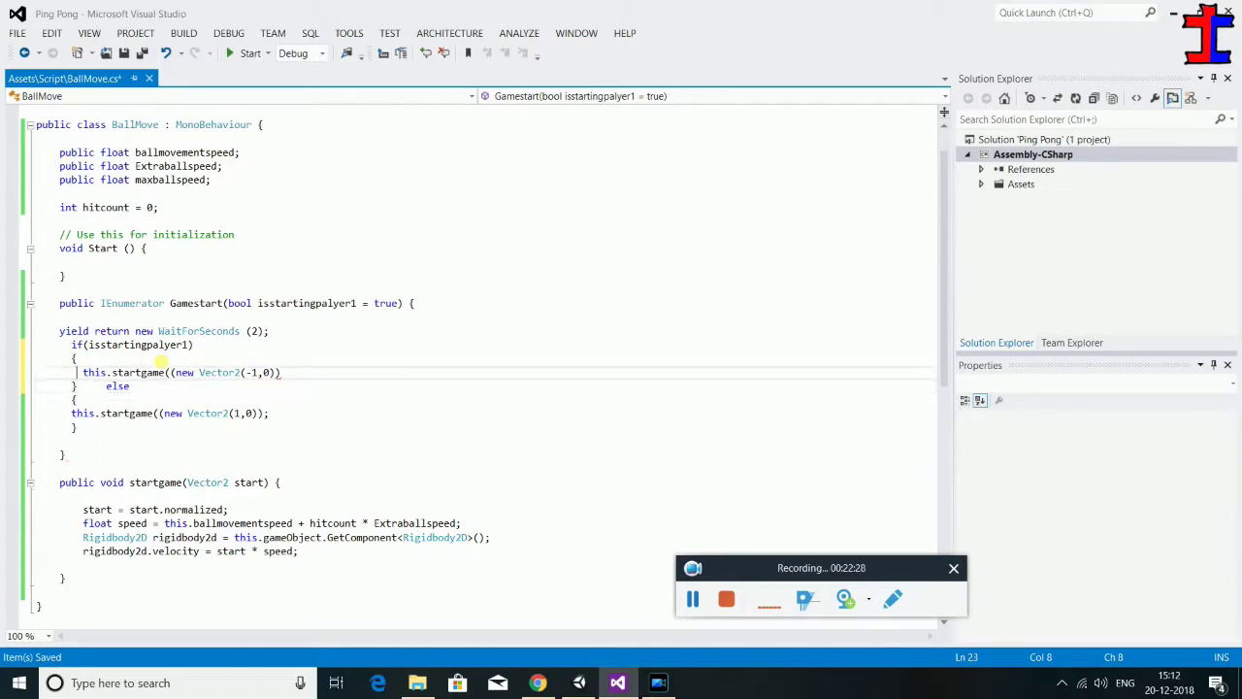
key(Right)
key(Right)
key(Right)
key(Right)
key(Right)
key(Right)
text(;)
key(ctrl+s)
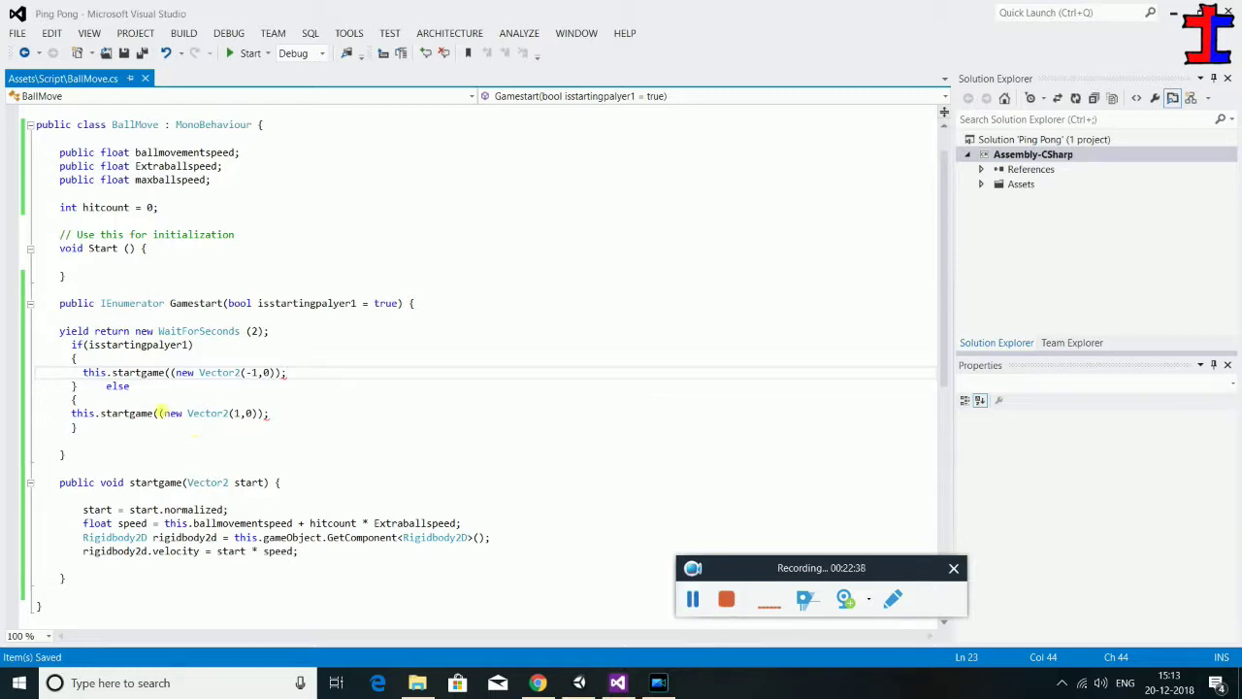
Delete the extra opening parentheses in the startgame calls on lines 26 and 23, then return to Unity
click(158, 414)
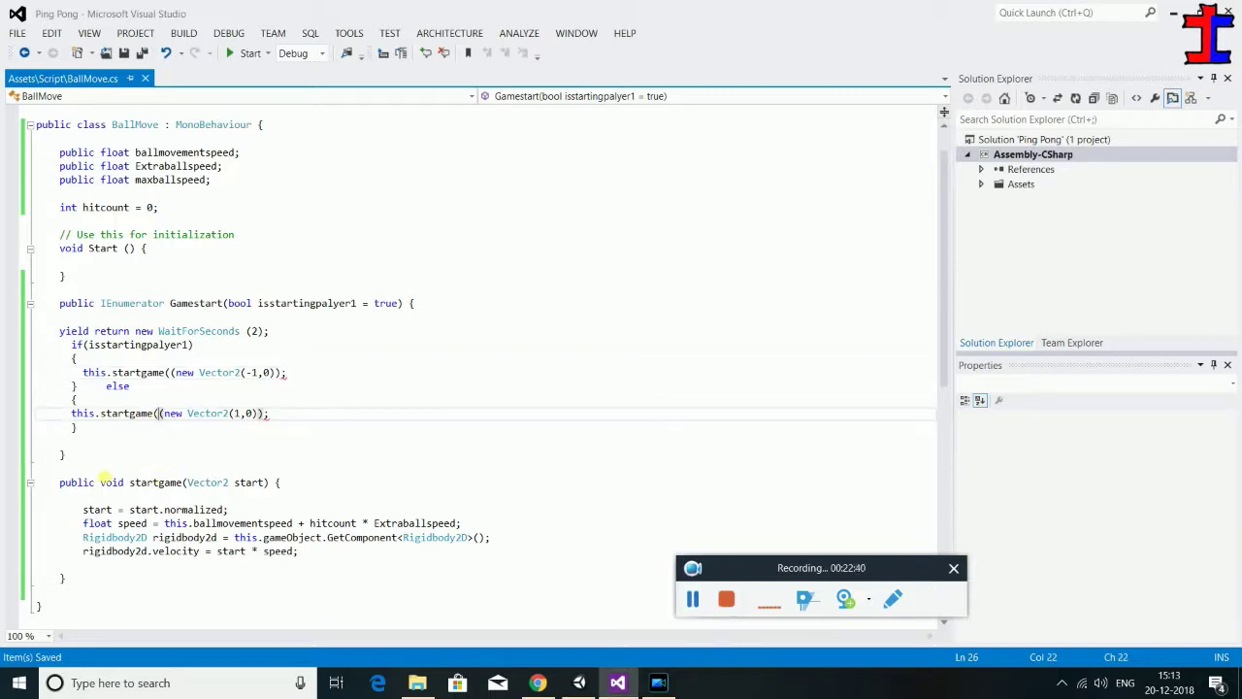
key(BackSpace)
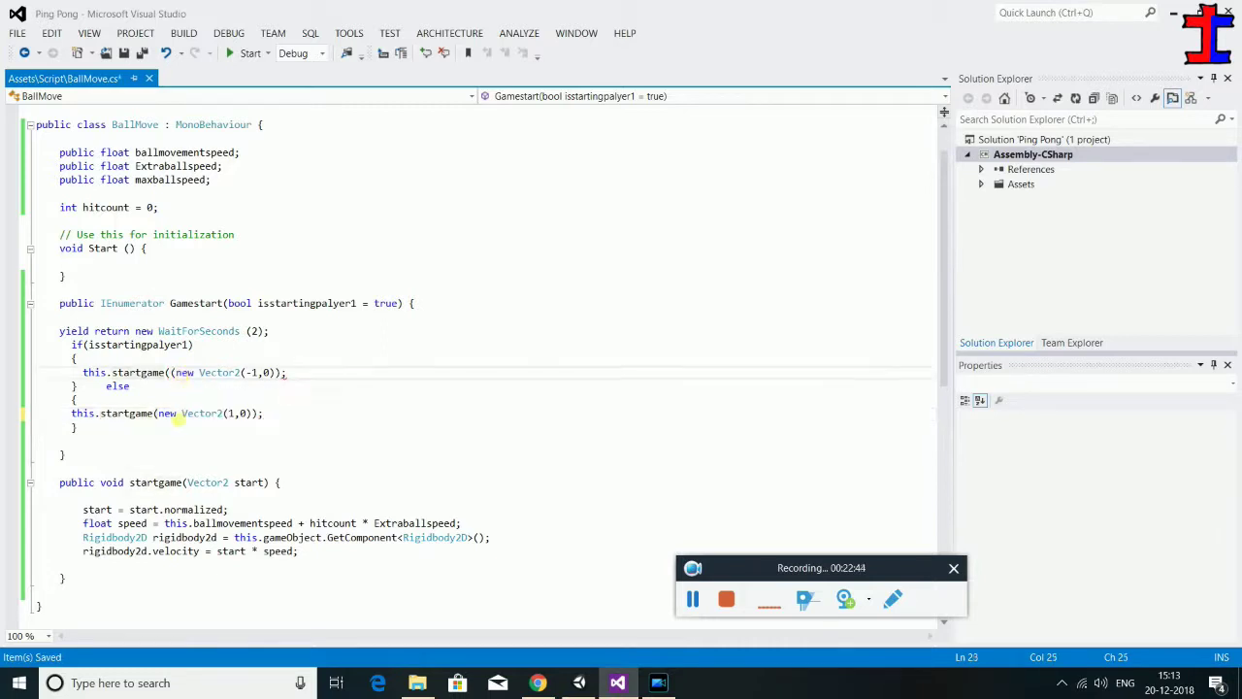
click(175, 373)
key(BackSpace)
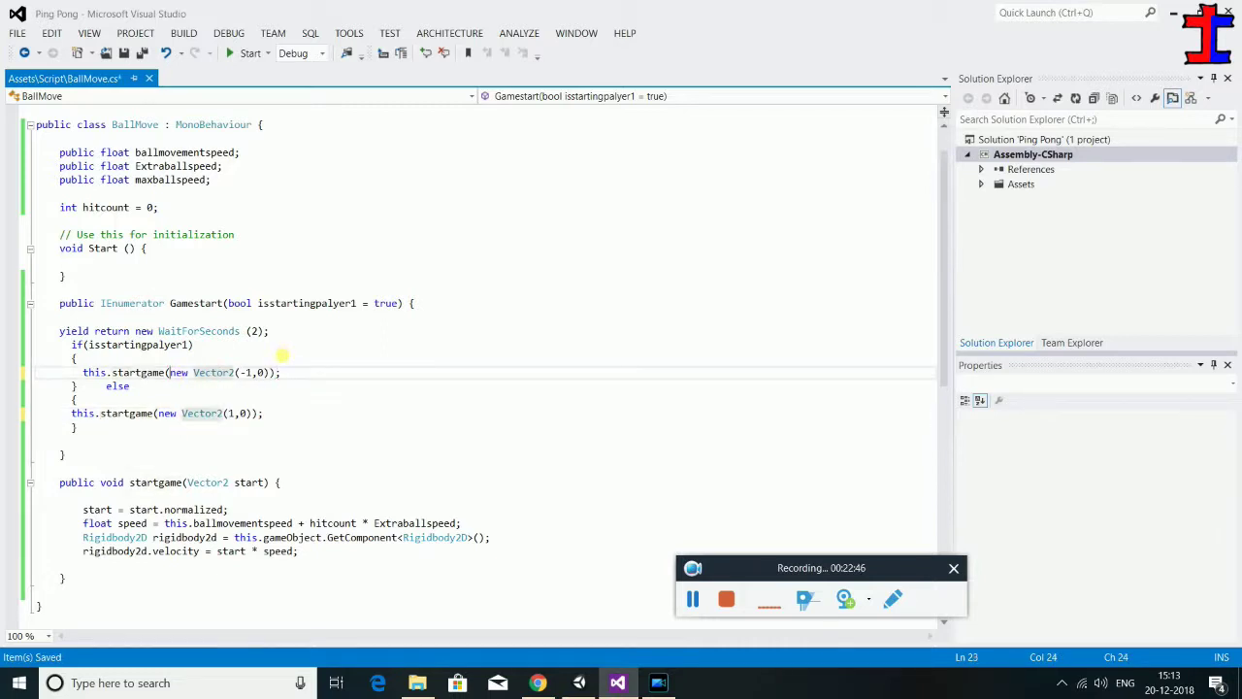
scroll(340, 345, down, 1)
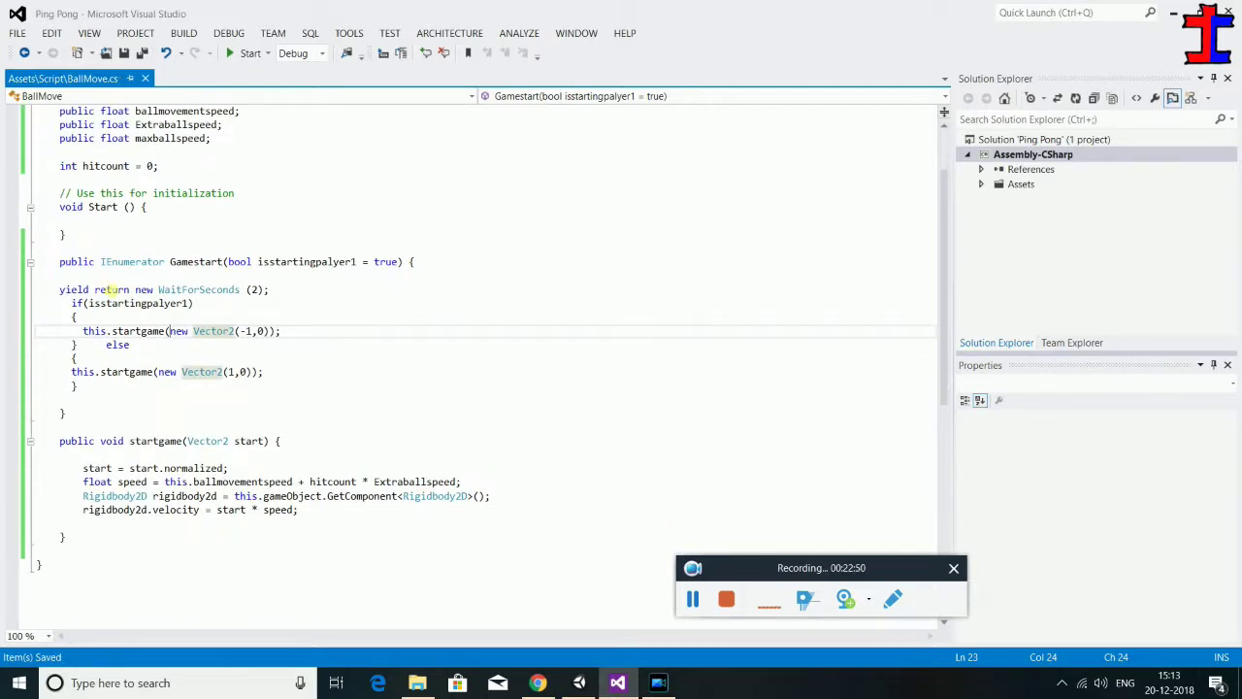
scroll(316, 349, up, 1)
key(alt+Tab)
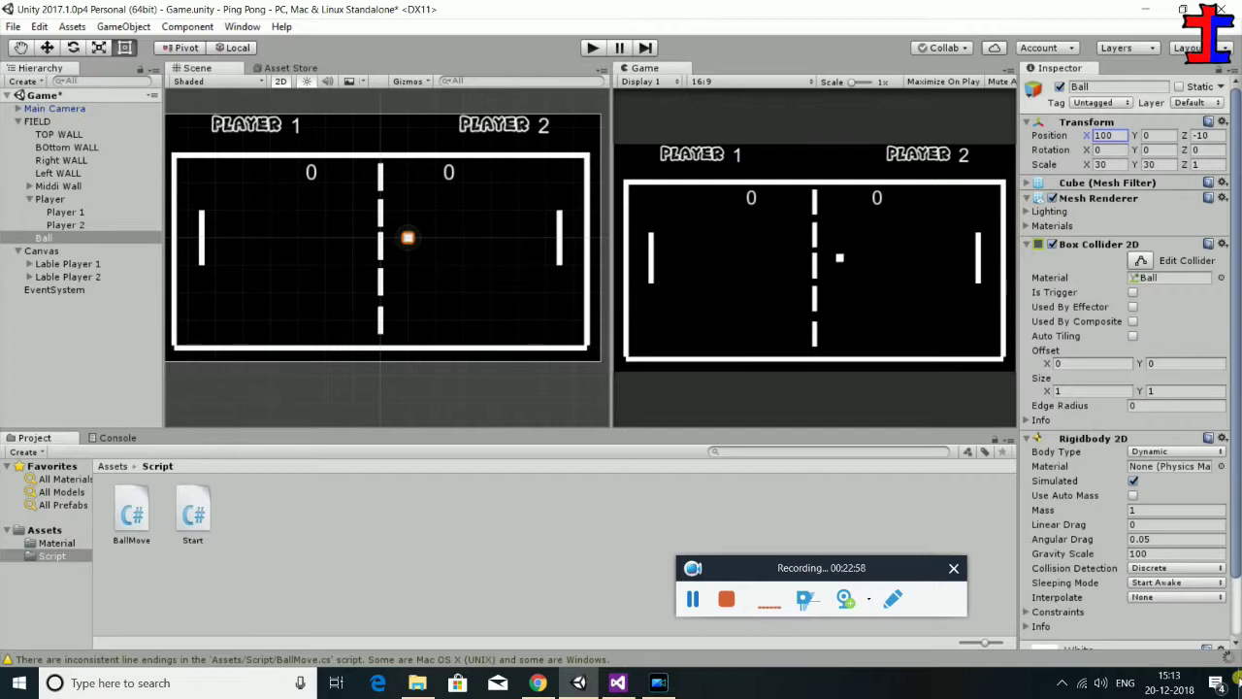
Add the BallMove script to the Ball as a component
scroll(1213, 649, down, 2)
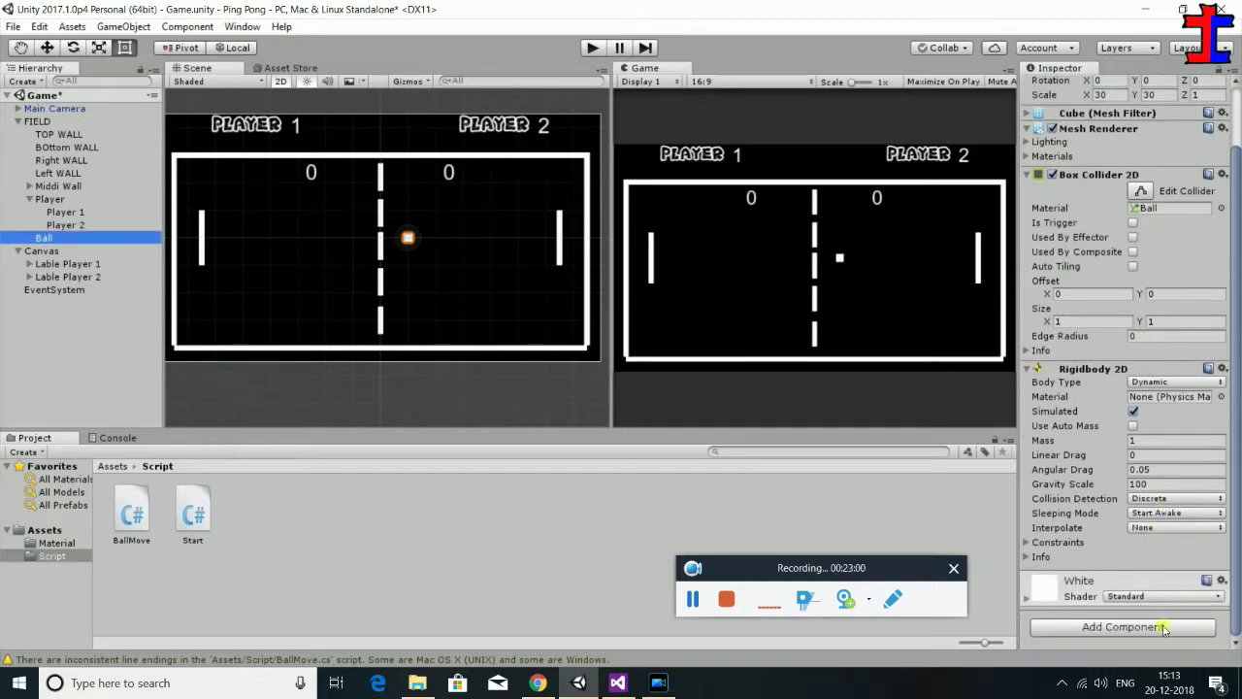
click(1155, 626)
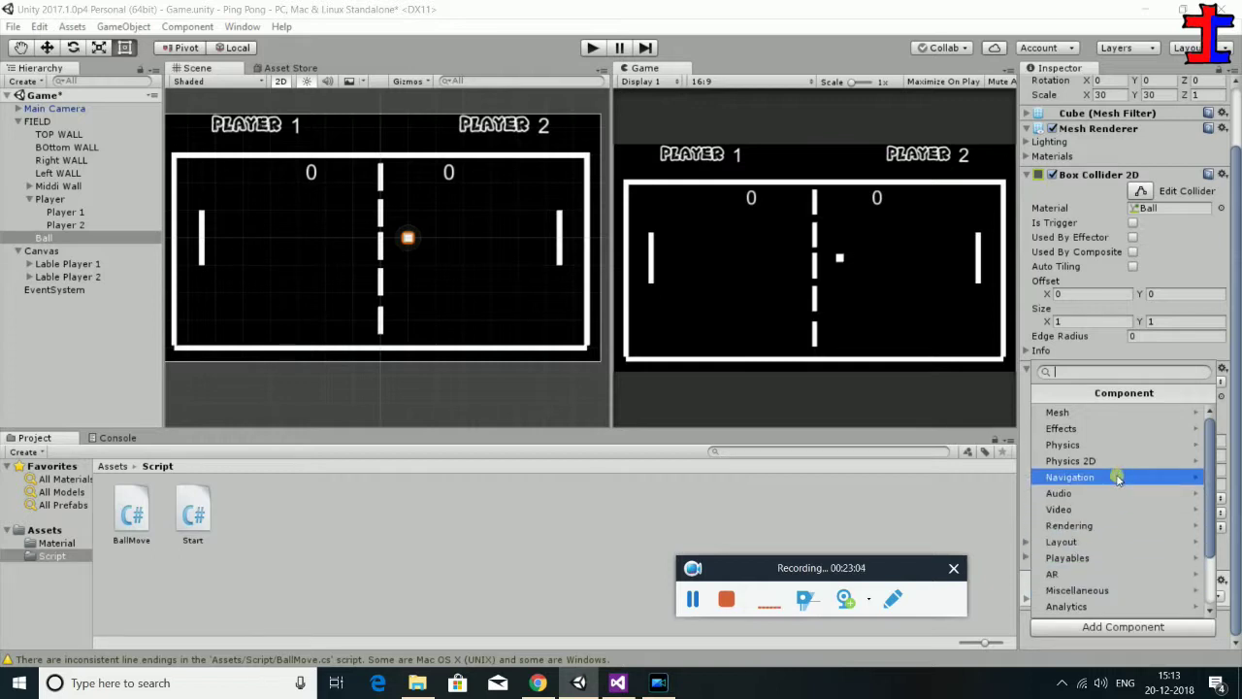
scroll(1121, 477, down, 3)
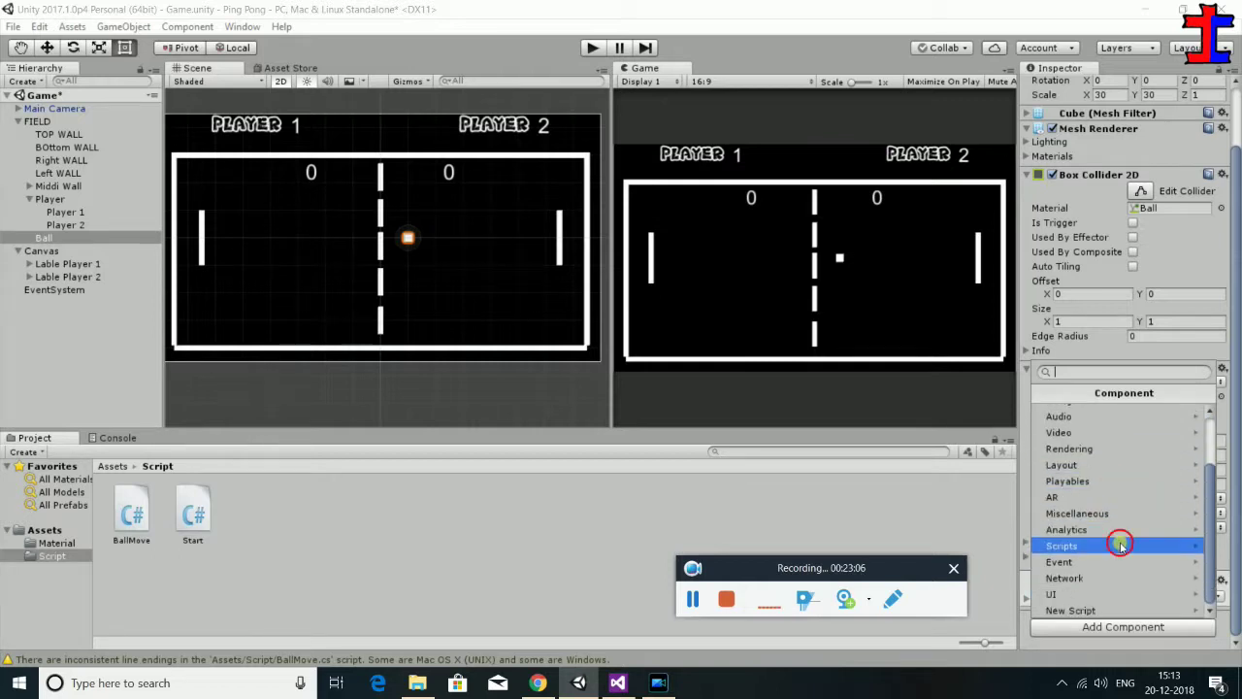
click(1119, 546)
click(1108, 433)
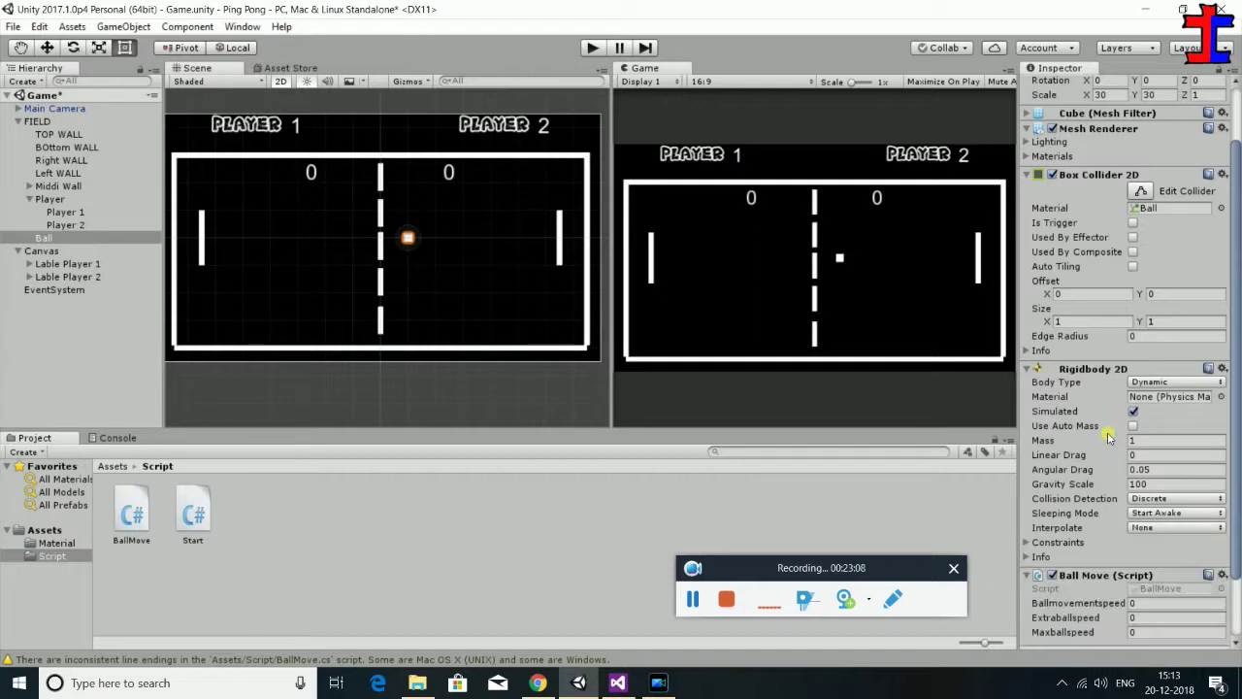
scroll(1109, 437, down, 2)
Set Ballmovementspeed to 400, Extraballspeed to 50 and Maxballspeed to 1000
click(1162, 527)
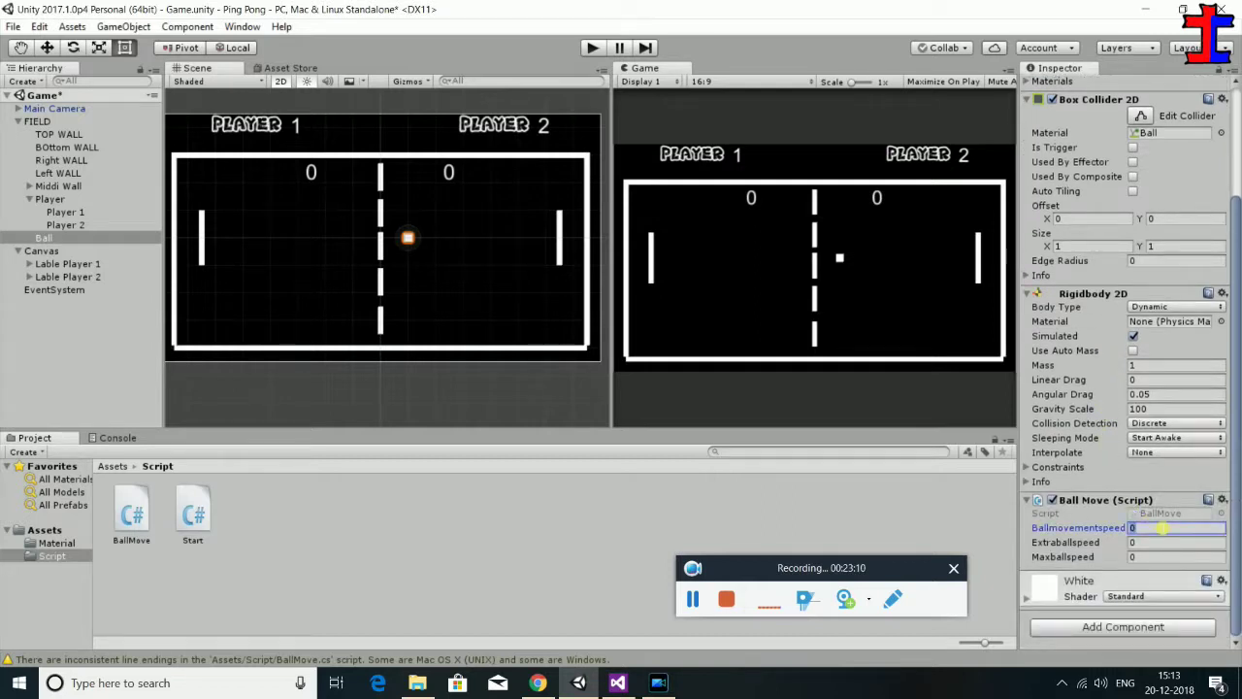
text(400)
key(Tab)
text(50)
key(Tab)
text(100)
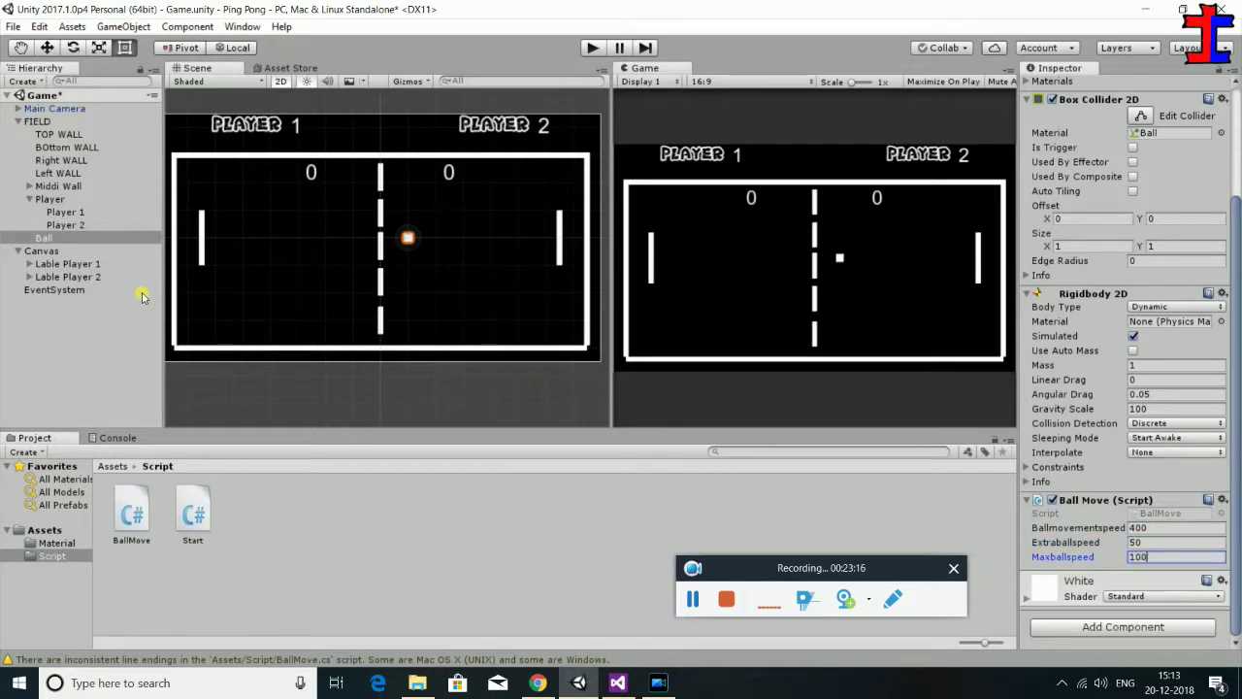
text(0)
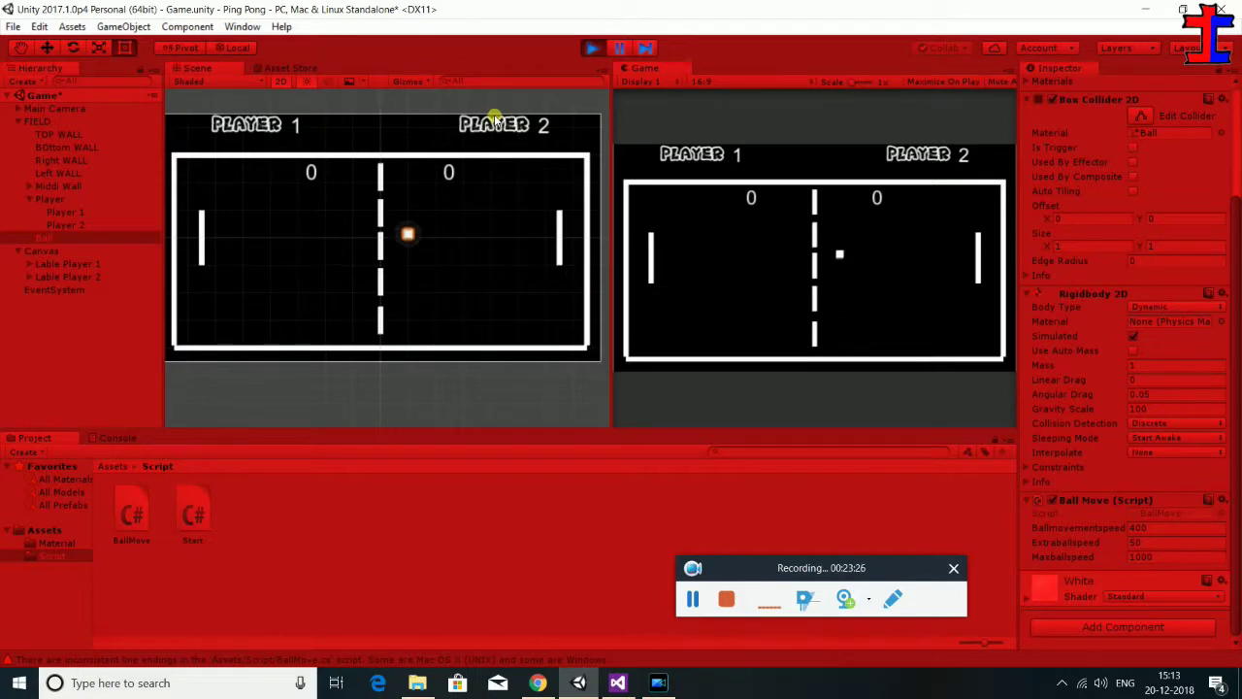
Stop the game and set the Ball's Gravity Scale to 0 and Mass to 0.001
click(605, 50)
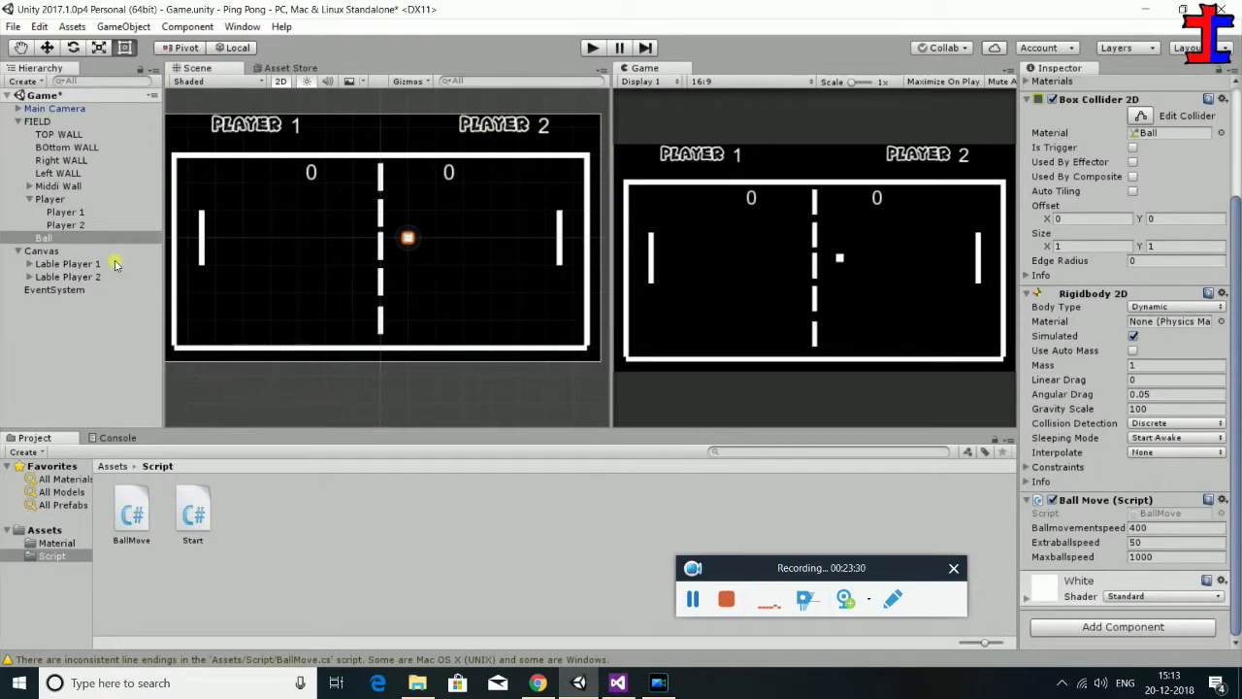
click(1161, 409)
text(0)
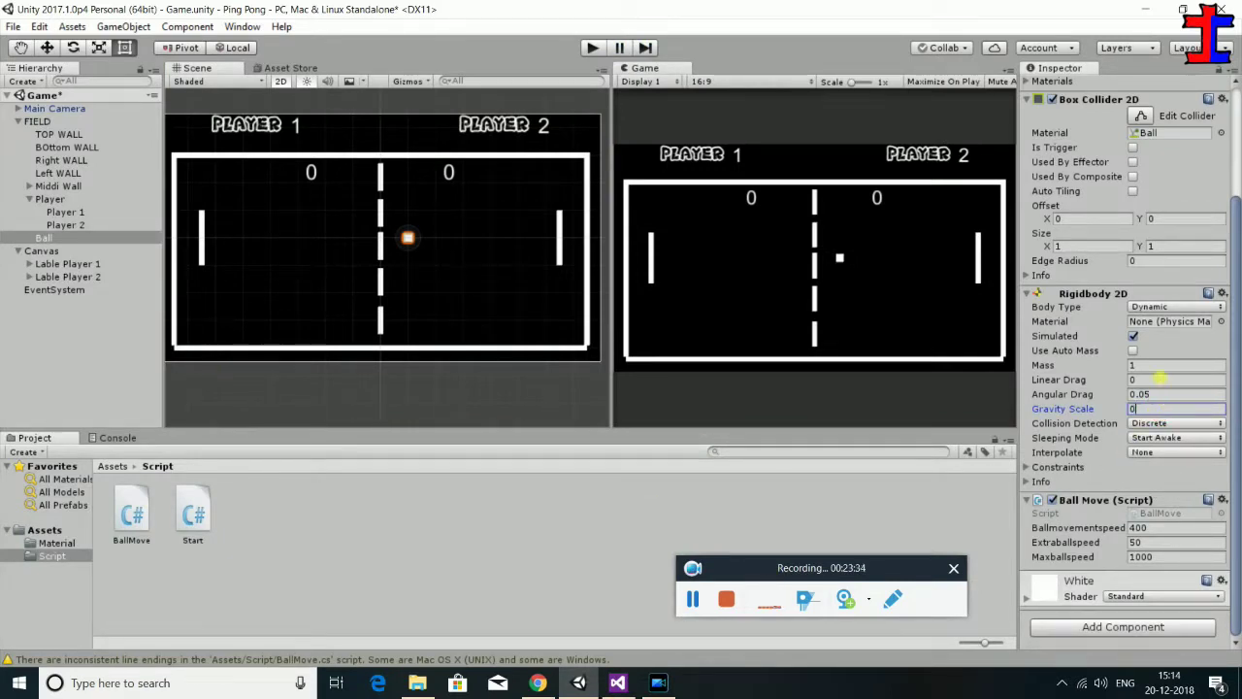
click(1160, 367)
text(0.001)
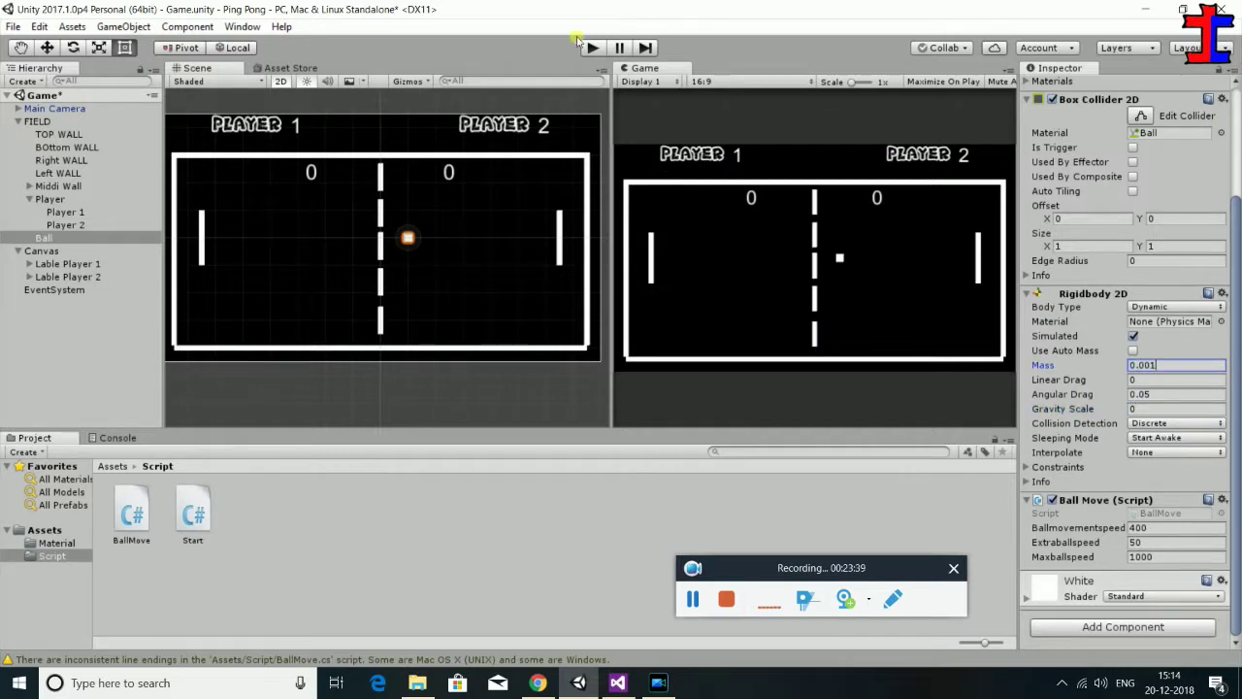
Test-play the ball, then stop the game and deselect the Ball
click(592, 47)
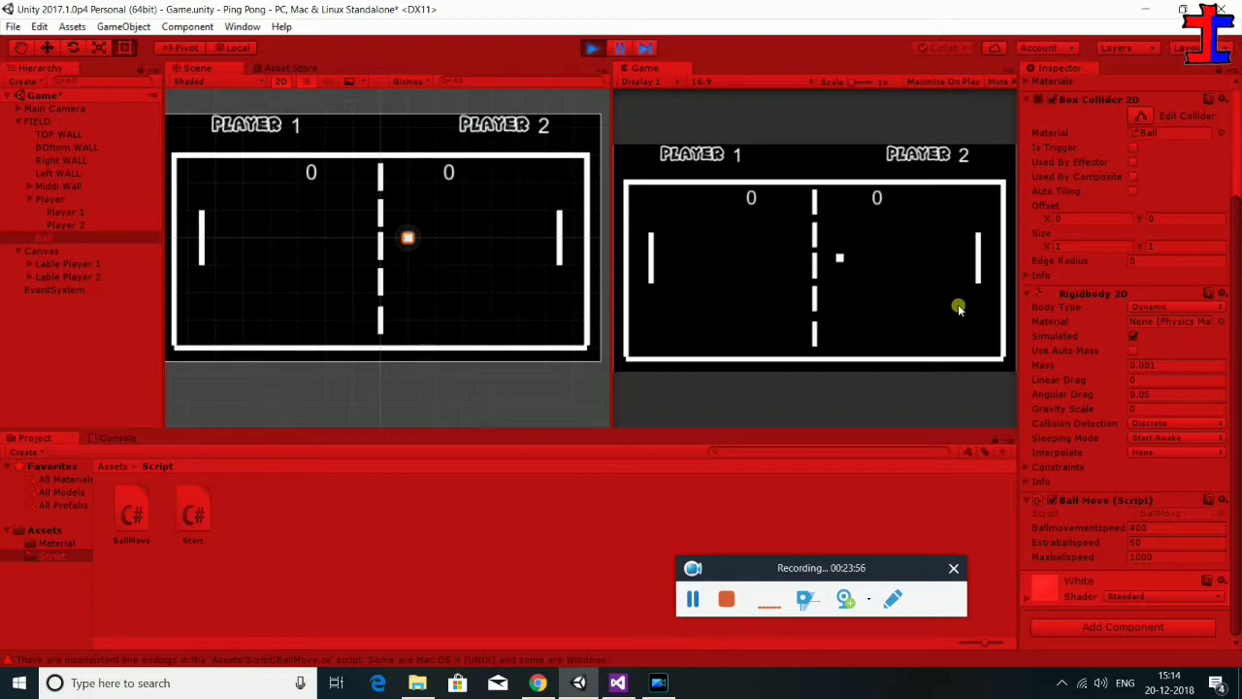
scroll(422, 214, up, 1)
scroll(422, 213, up, 3)
scroll(433, 241, up, 2)
scroll(463, 243, up, 2)
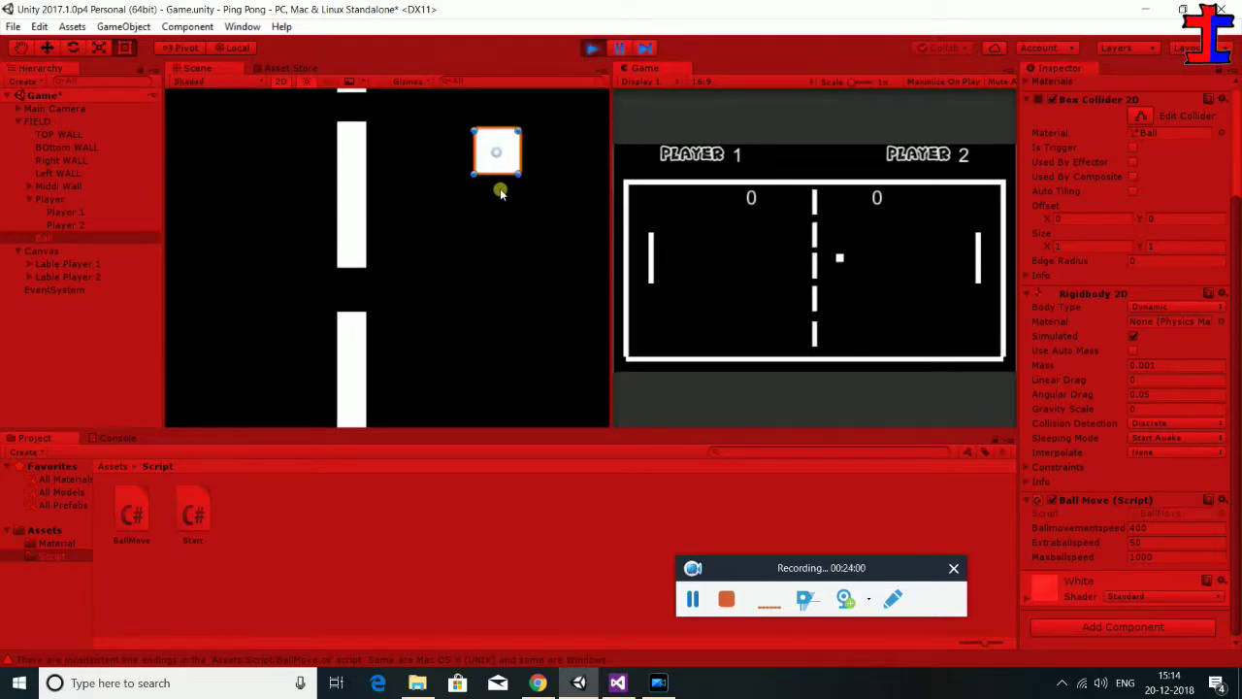
click(592, 48)
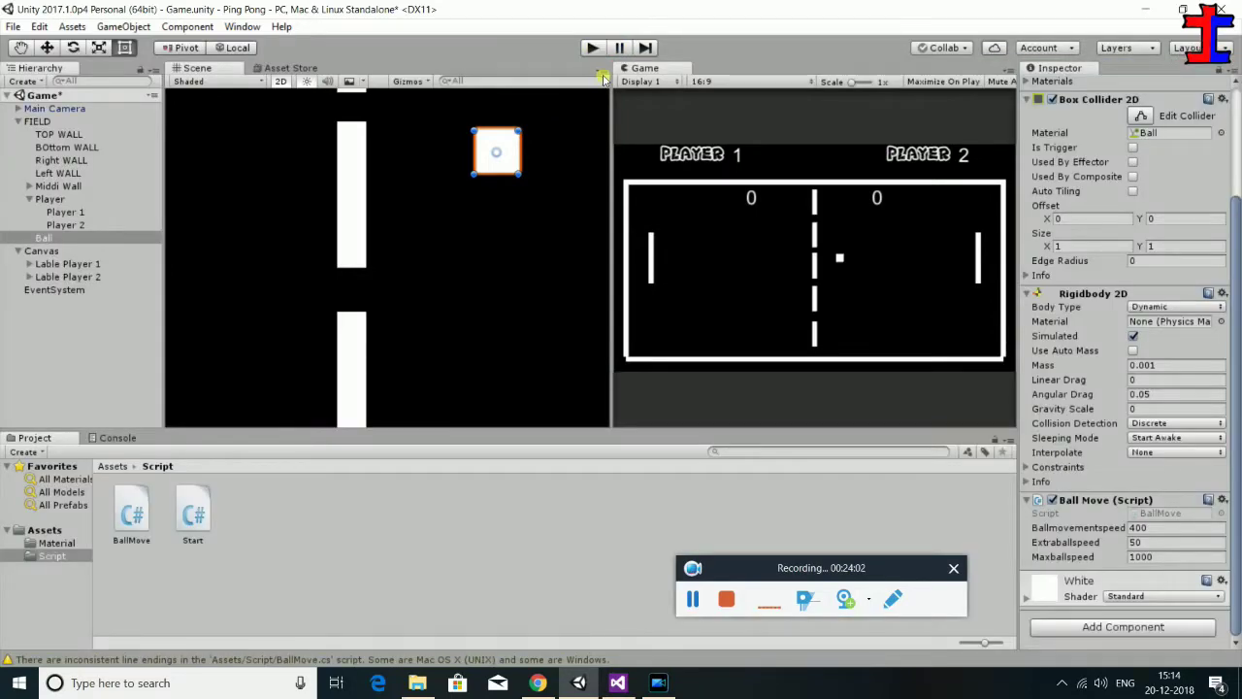
click(658, 610)
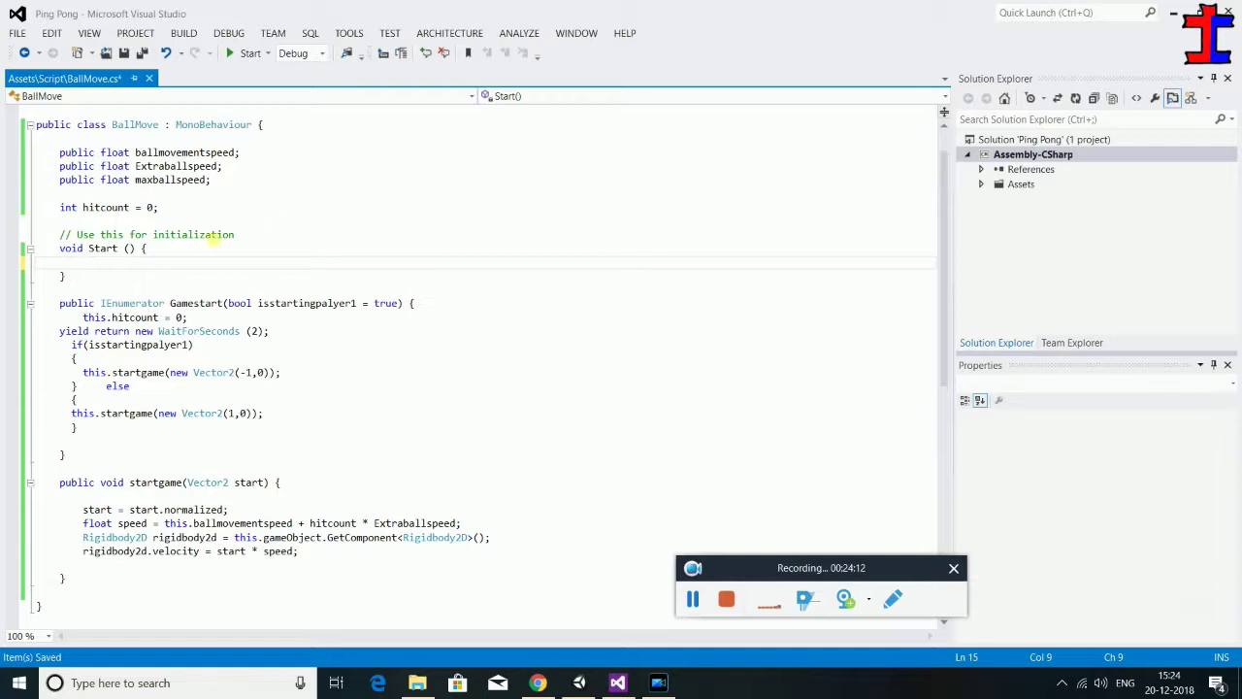
Place the caret on the empty line inside the Start method
click(181, 254)
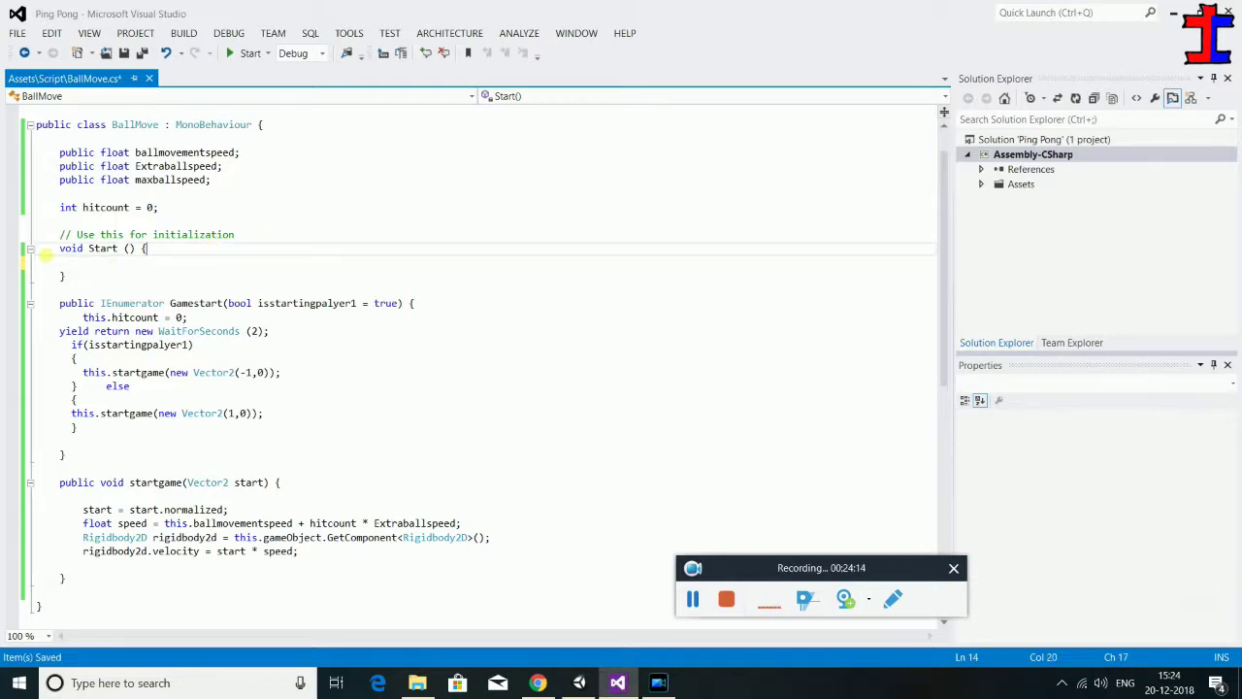
drag(69, 254, 107, 277)
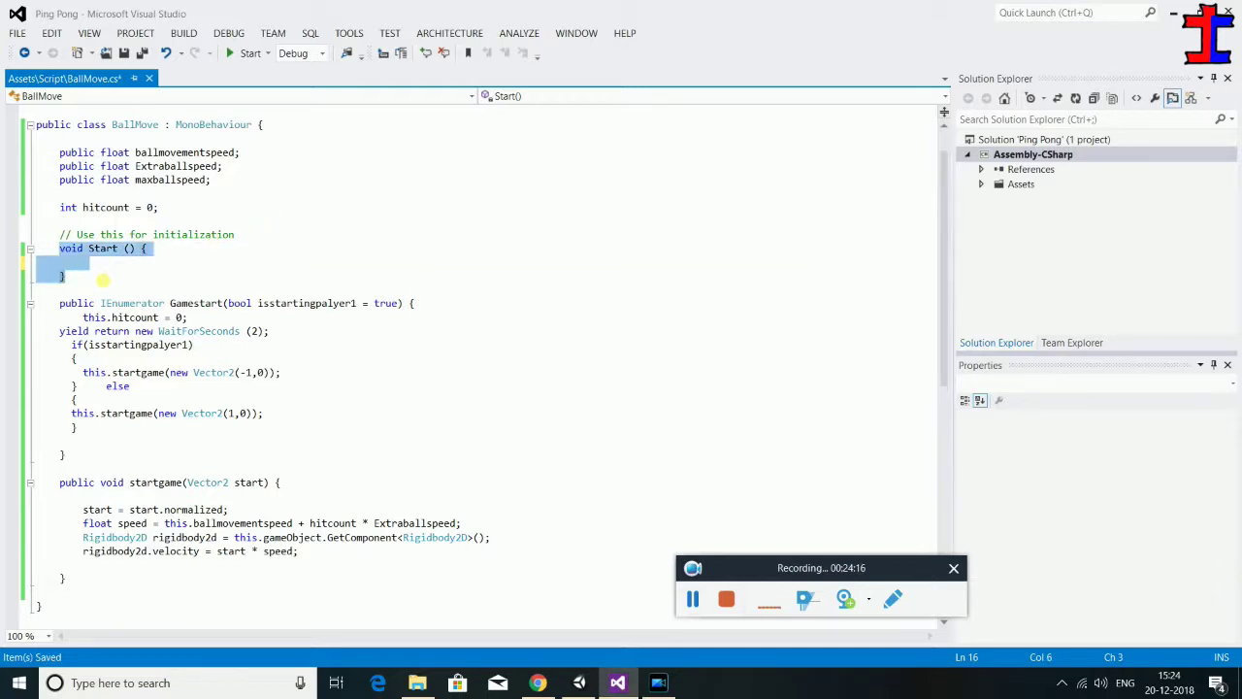
click(102, 276)
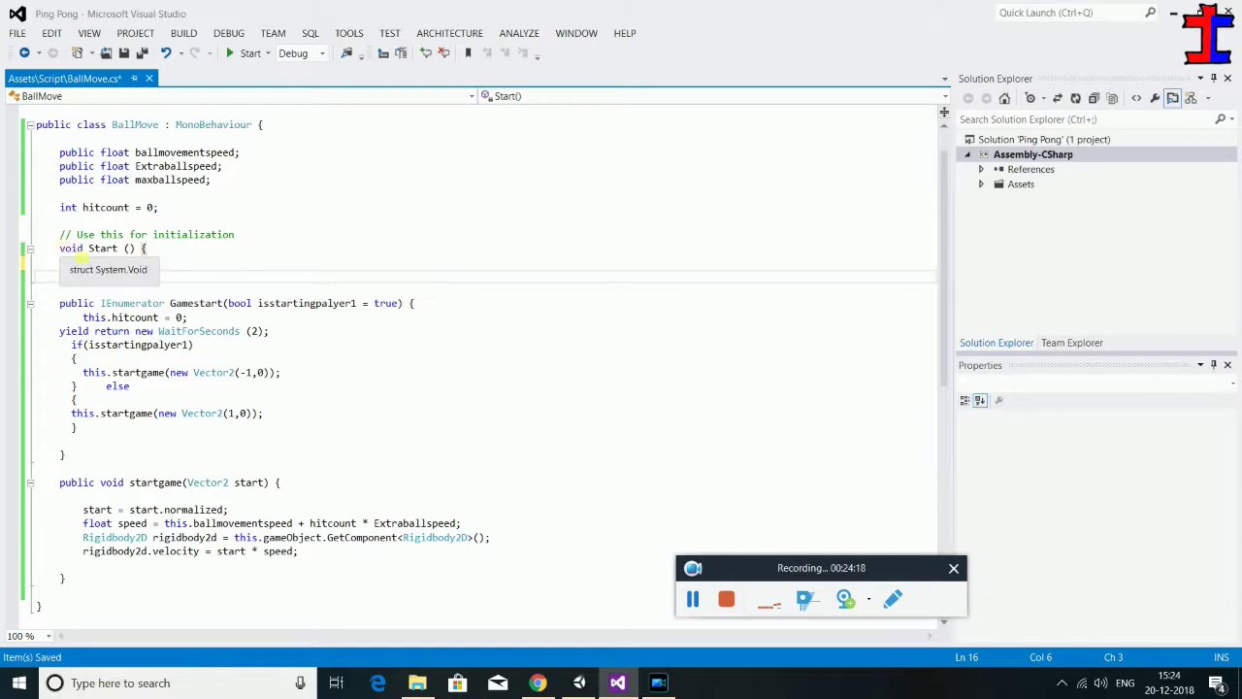
click(73, 262)
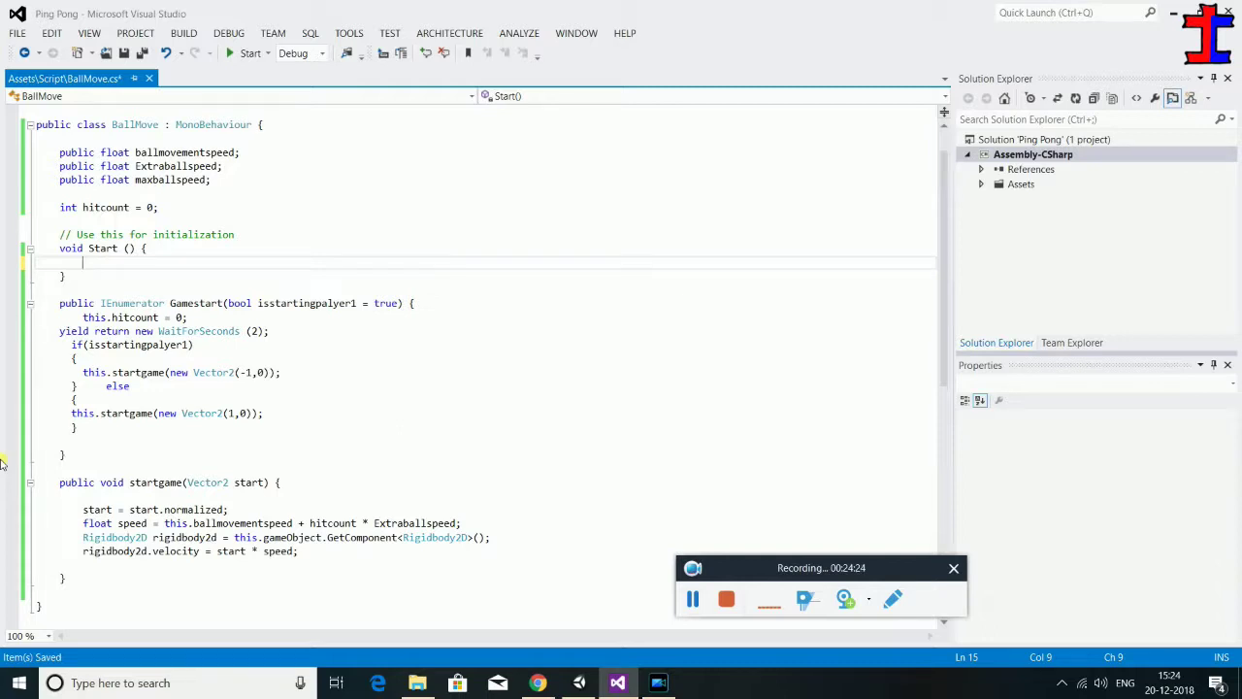
Write StartCoroutine(this.Gamestart()); inside Start and save BallMove.cs
text(sta)
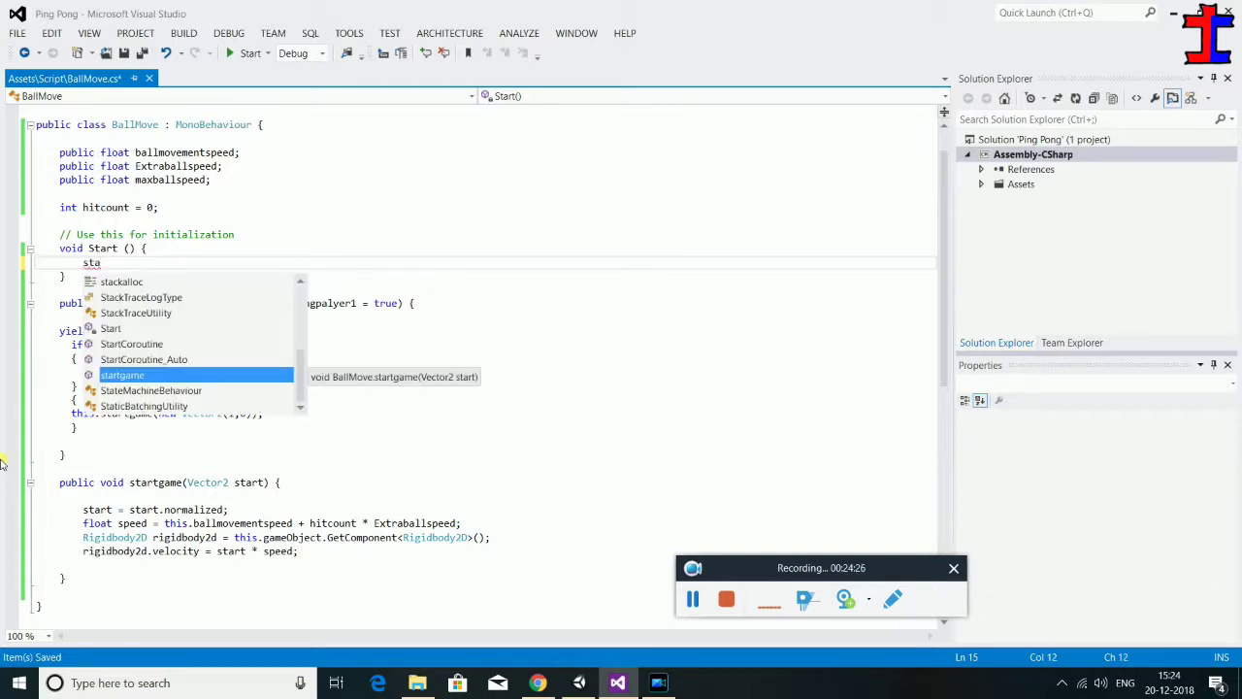
key(Up)
key(Up)
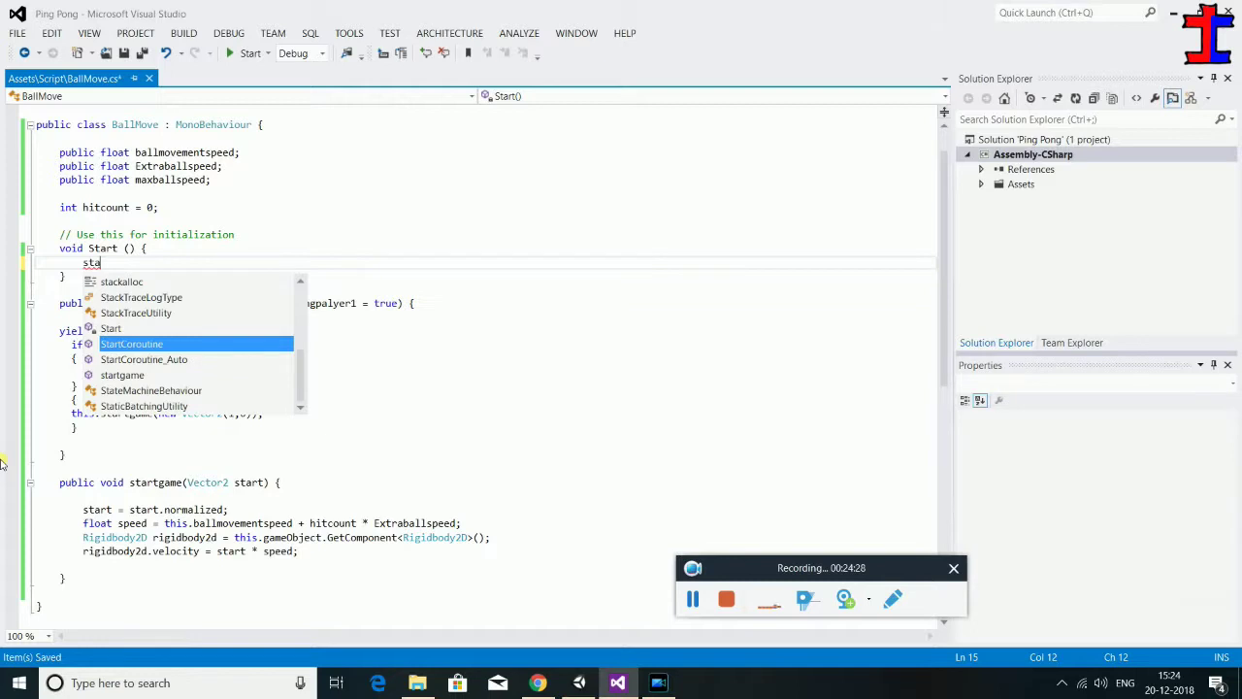
key(space)
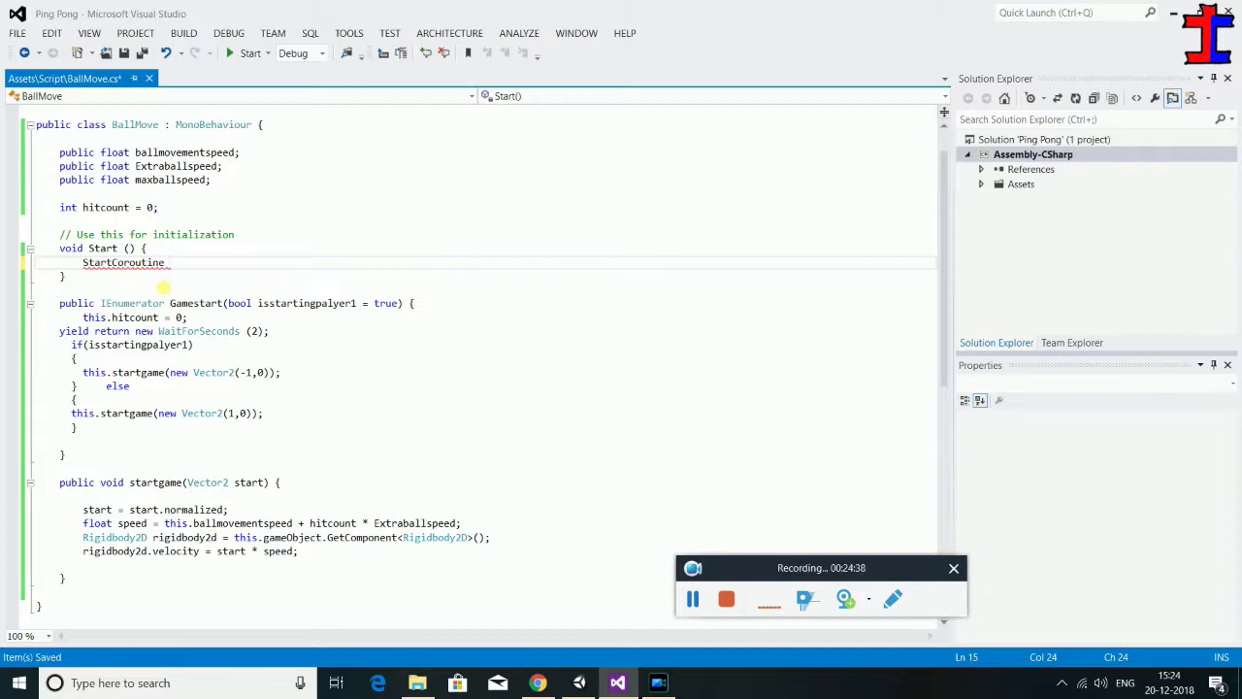
text(())
text(th)
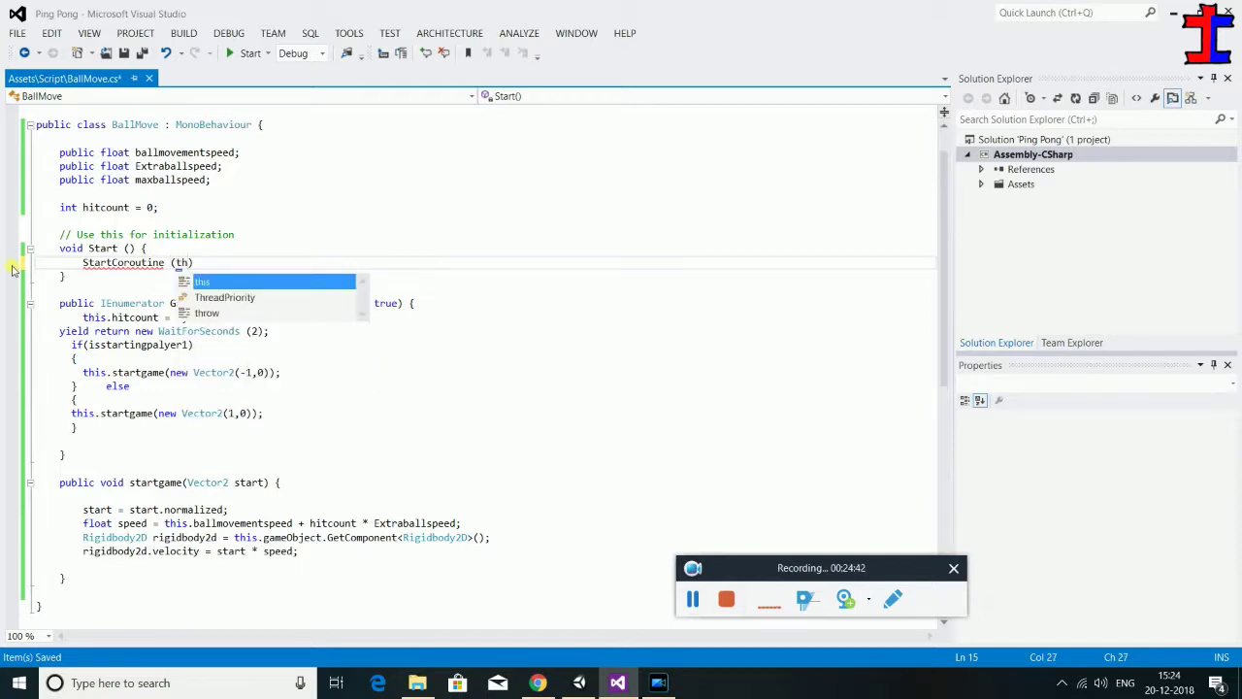
text(is.)
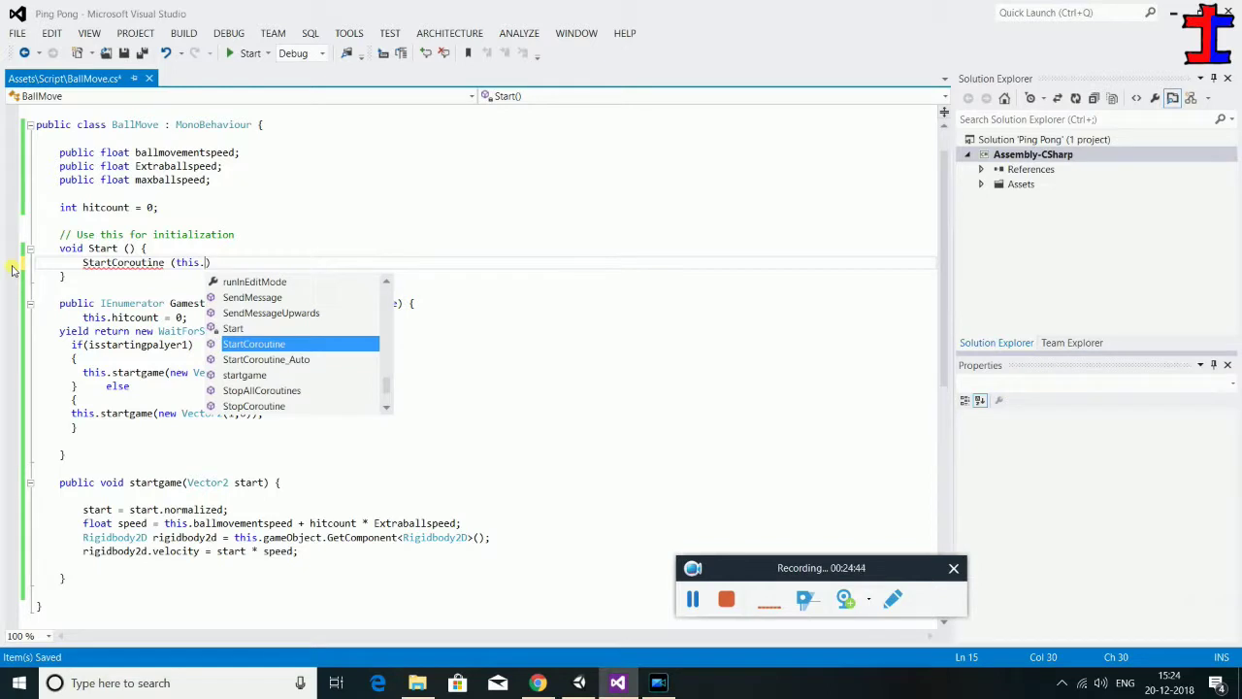
text(g)
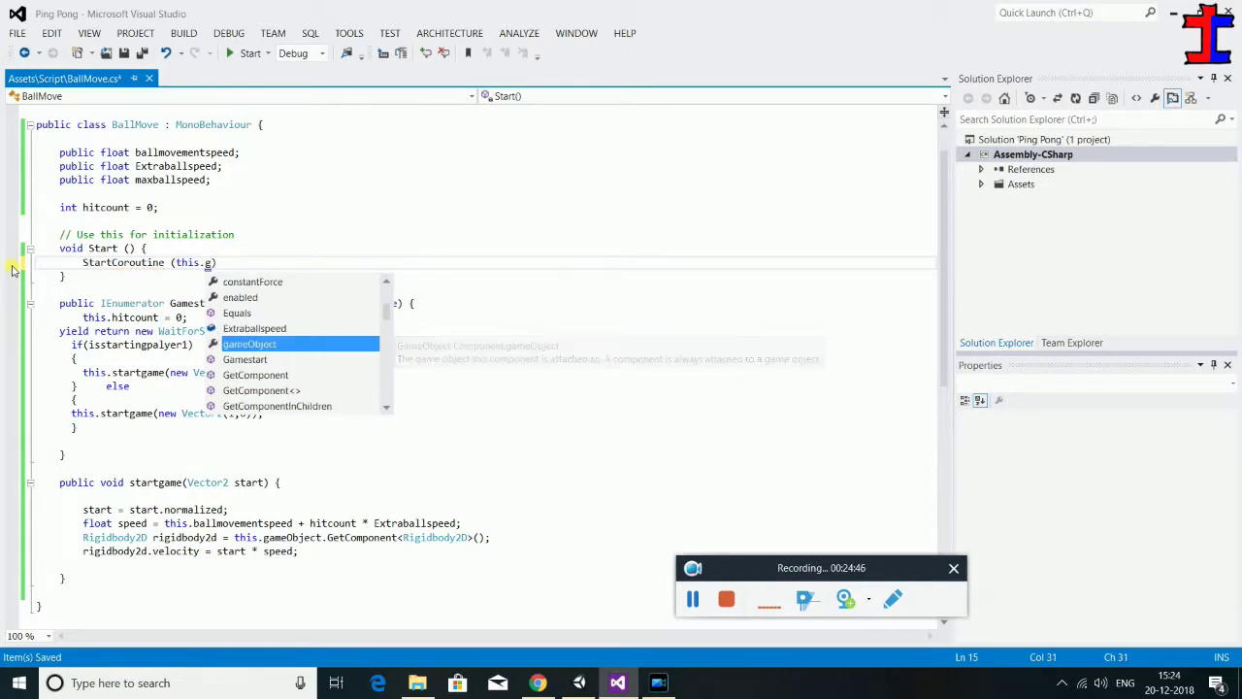
double_click(272, 361)
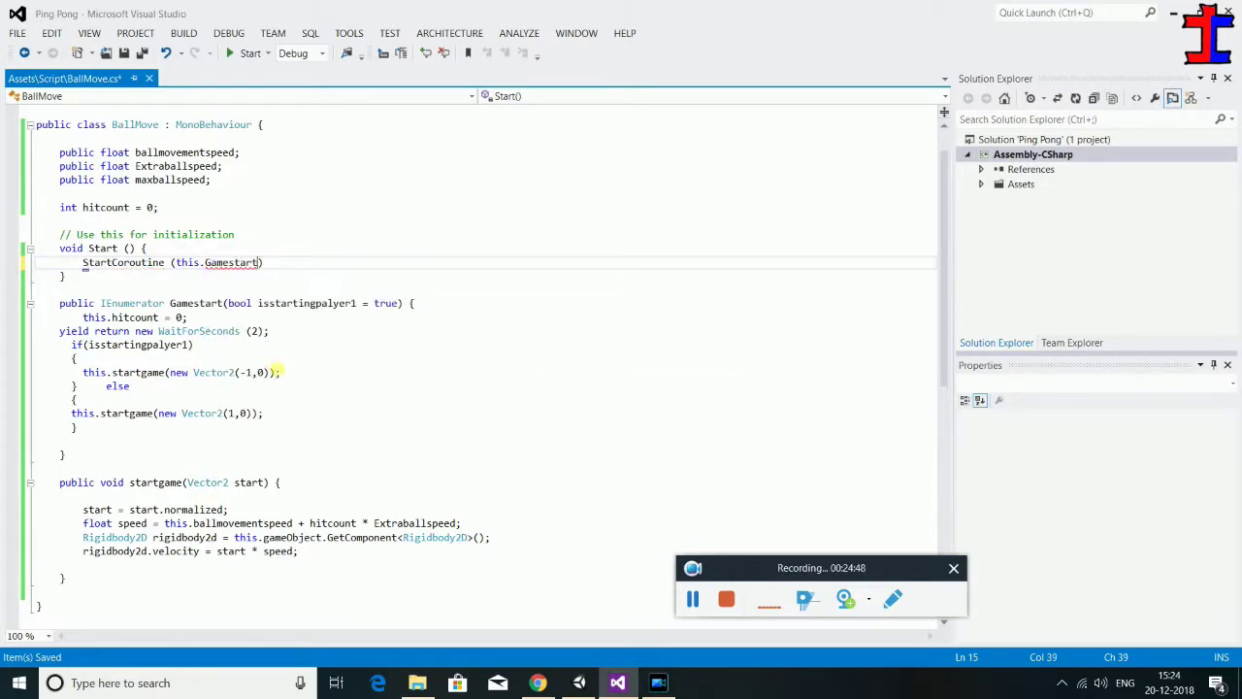
text(;);)
key(ctrl+s)
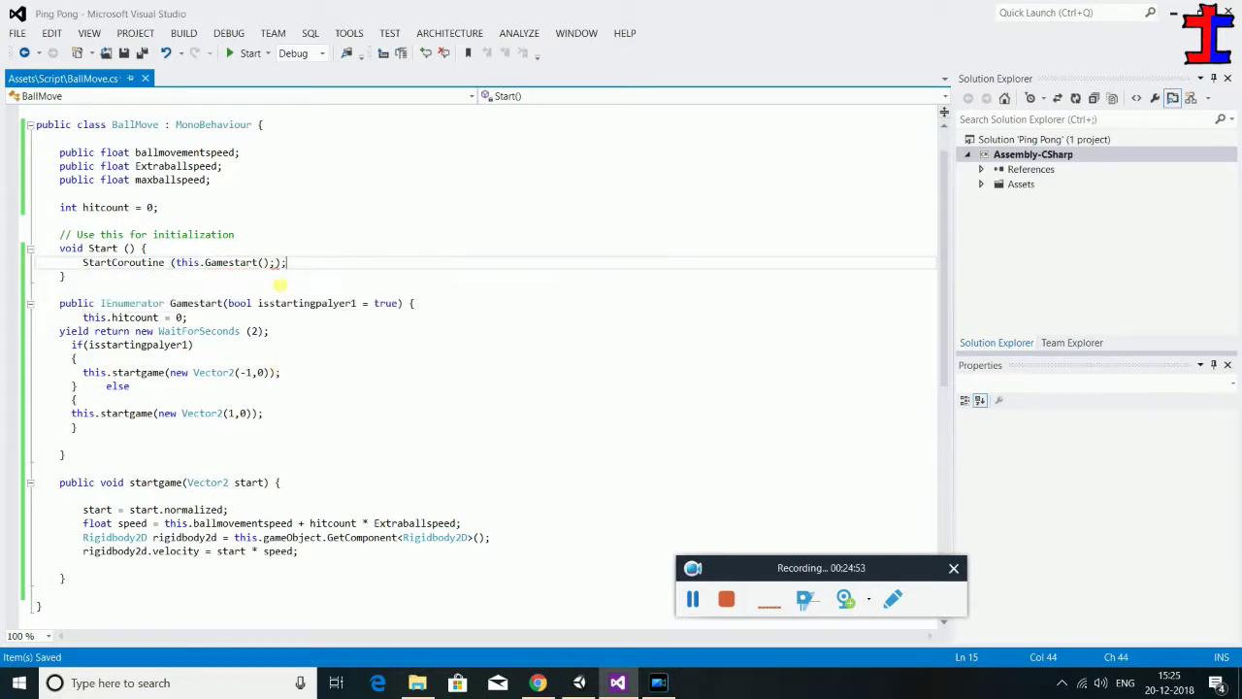
click(277, 263)
key(Left)
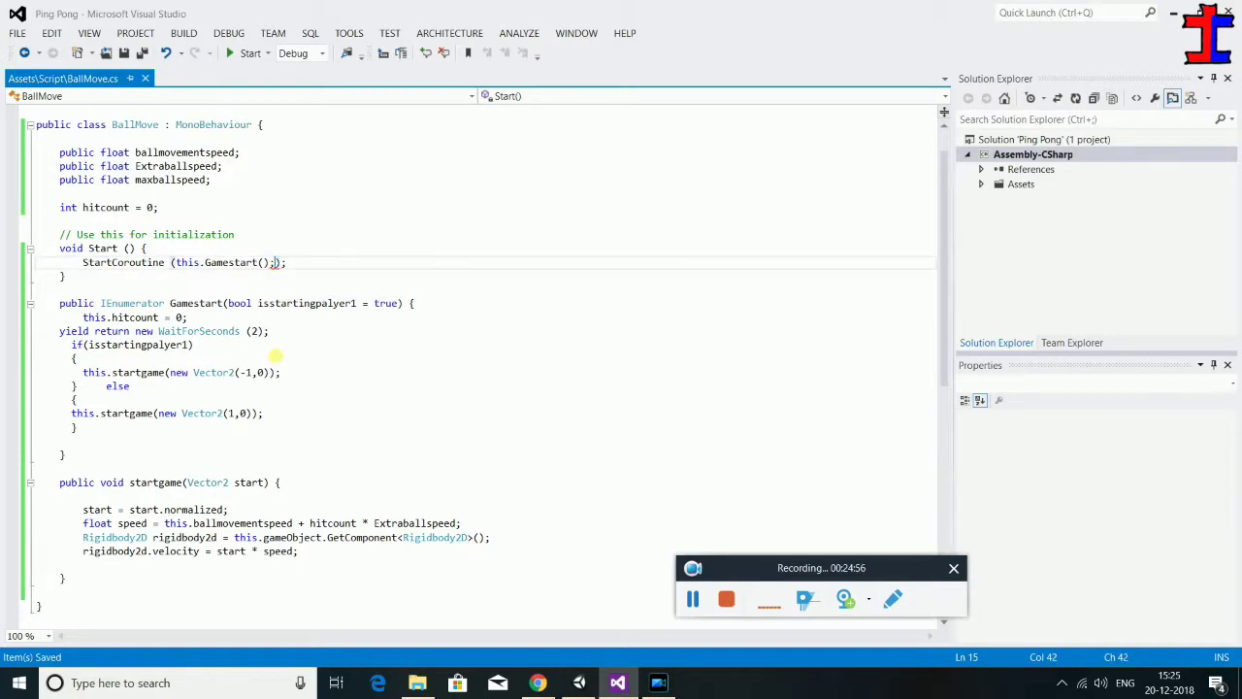
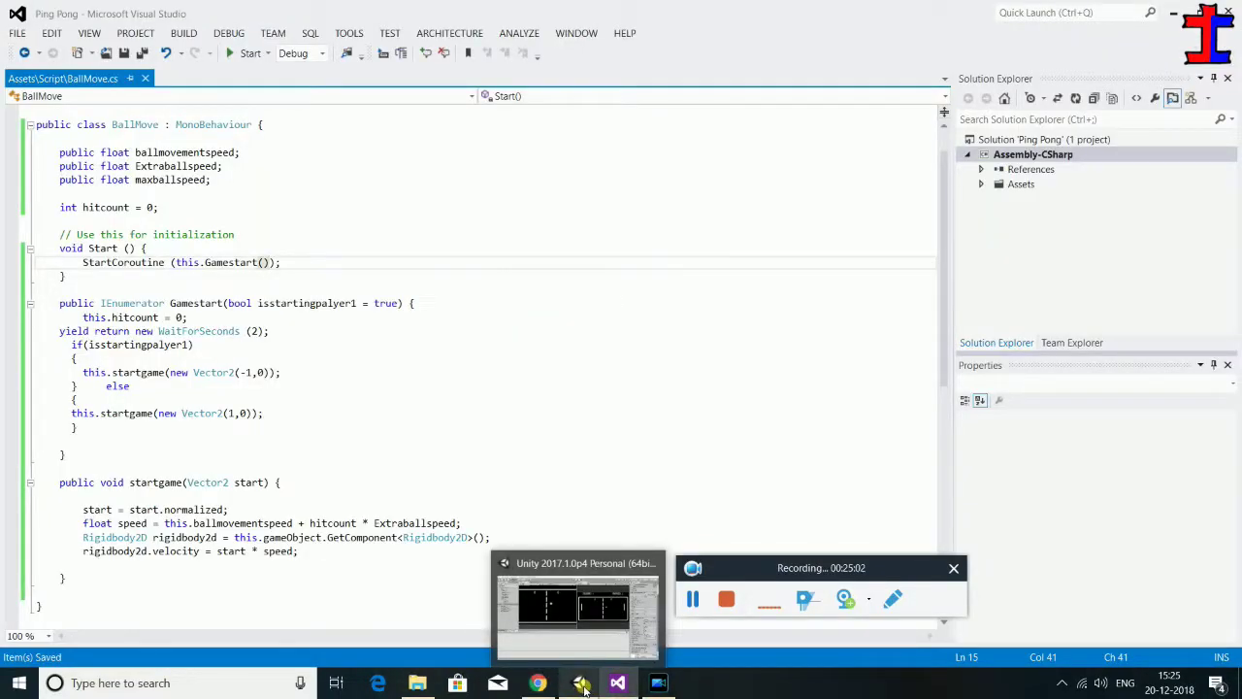
Return to the Unity editor's Ping Pong scene and start the game to test the ball
click(583, 687)
click(594, 49)
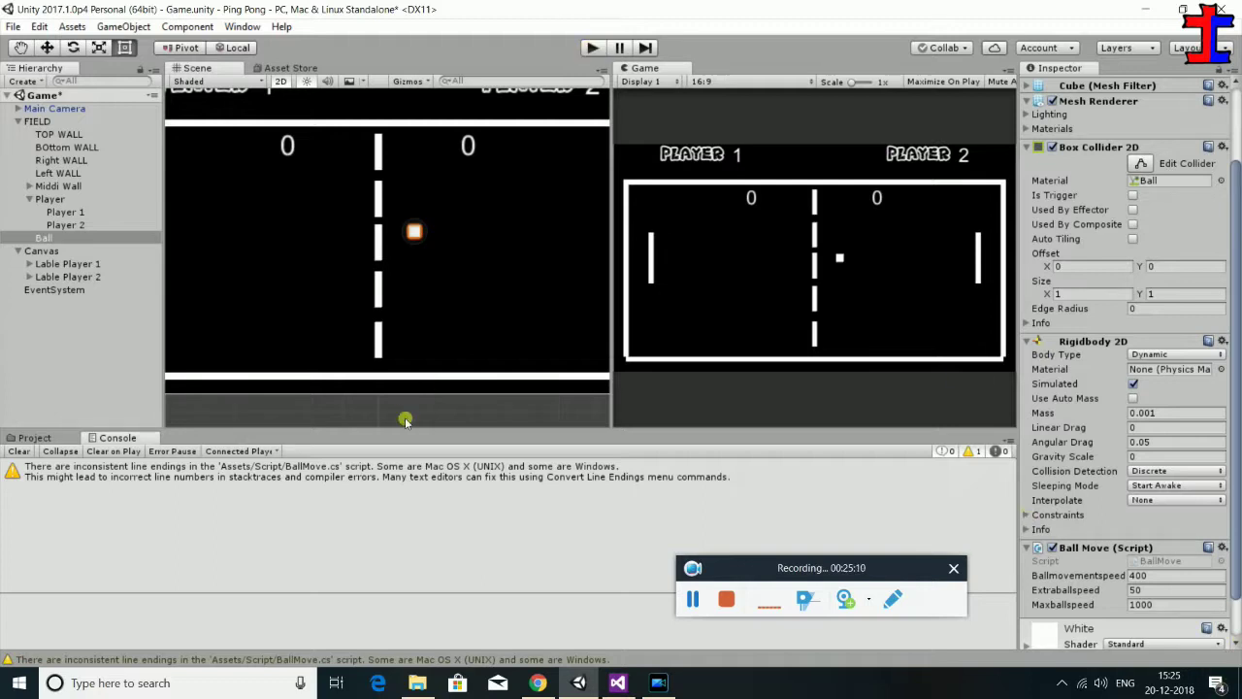
Run, stop and rerun the Ping Pong game to watch the ball launch toward Player 1's paddle
click(590, 49)
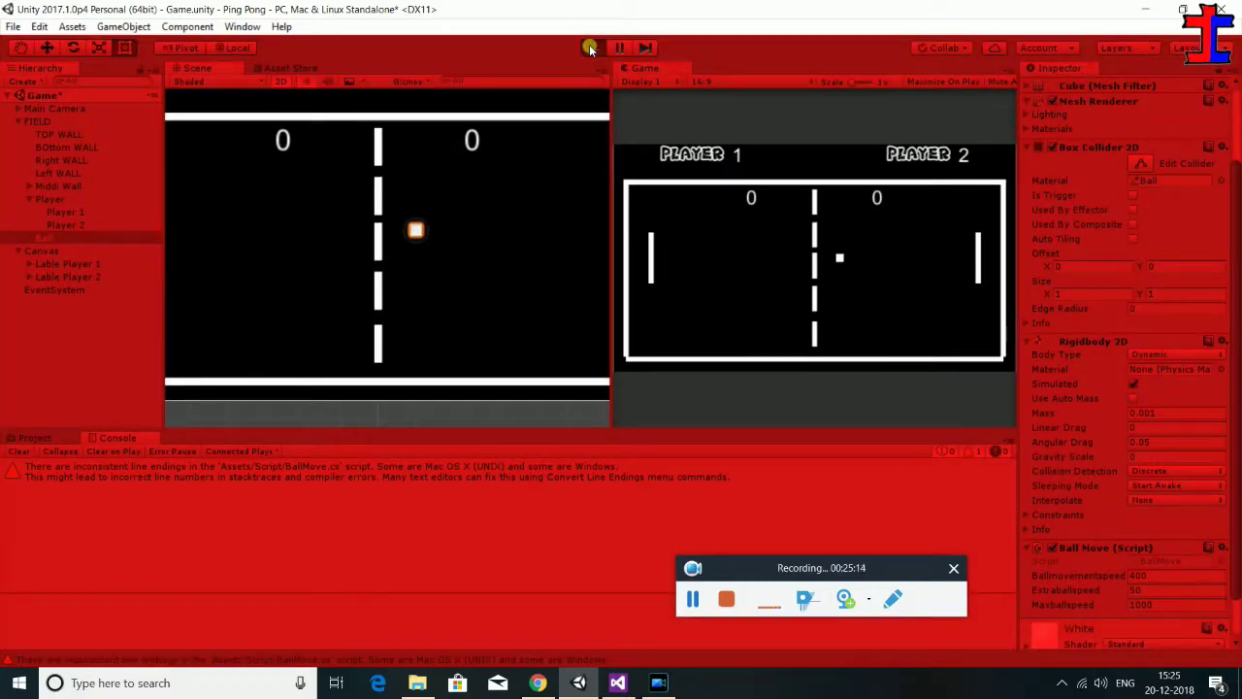
click(590, 49)
click(590, 49)
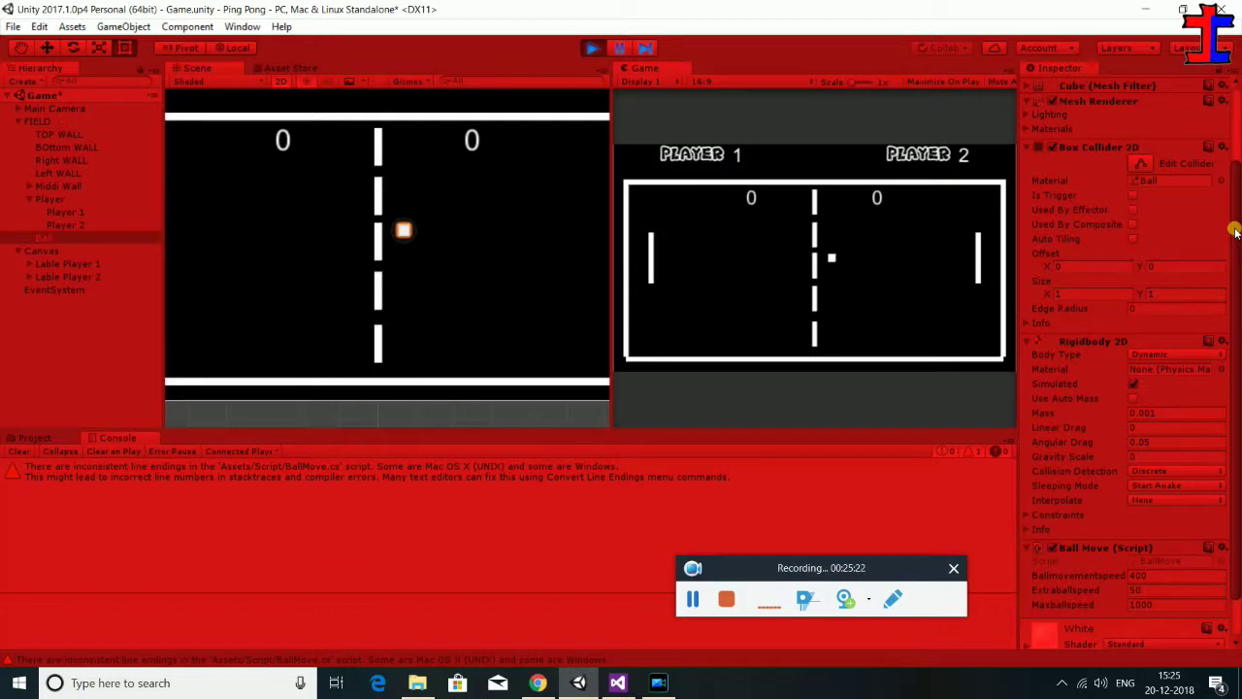
drag(1235, 233, 1236, 335)
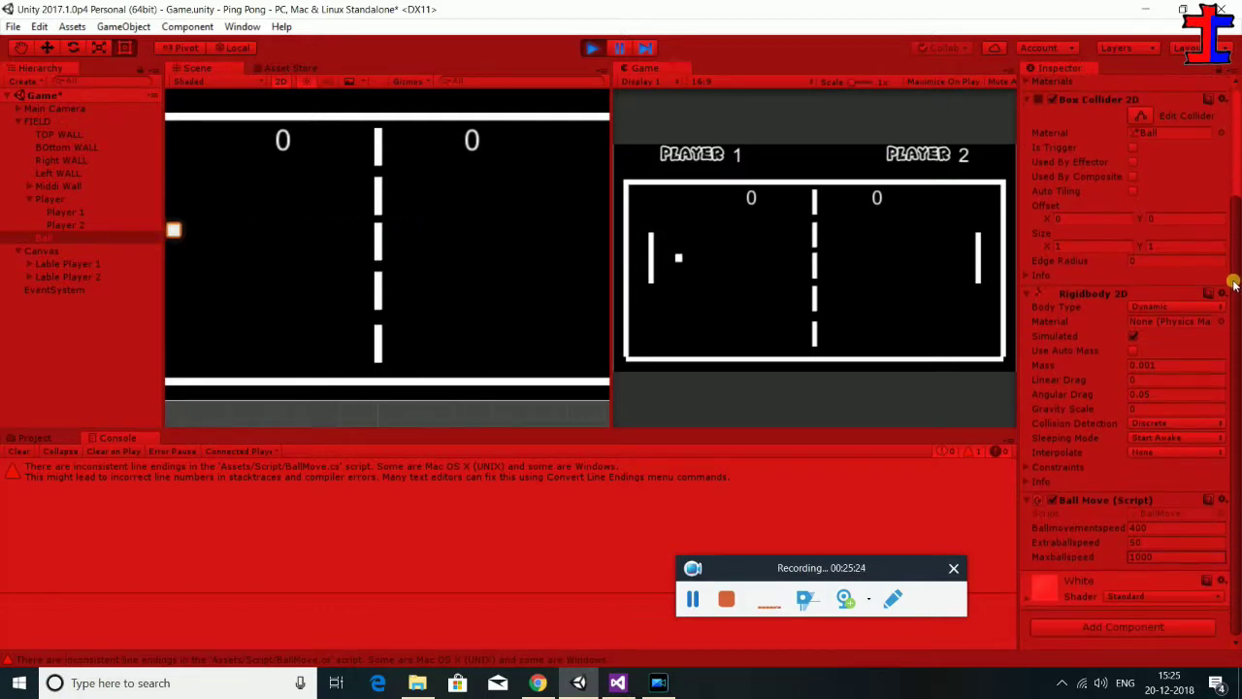